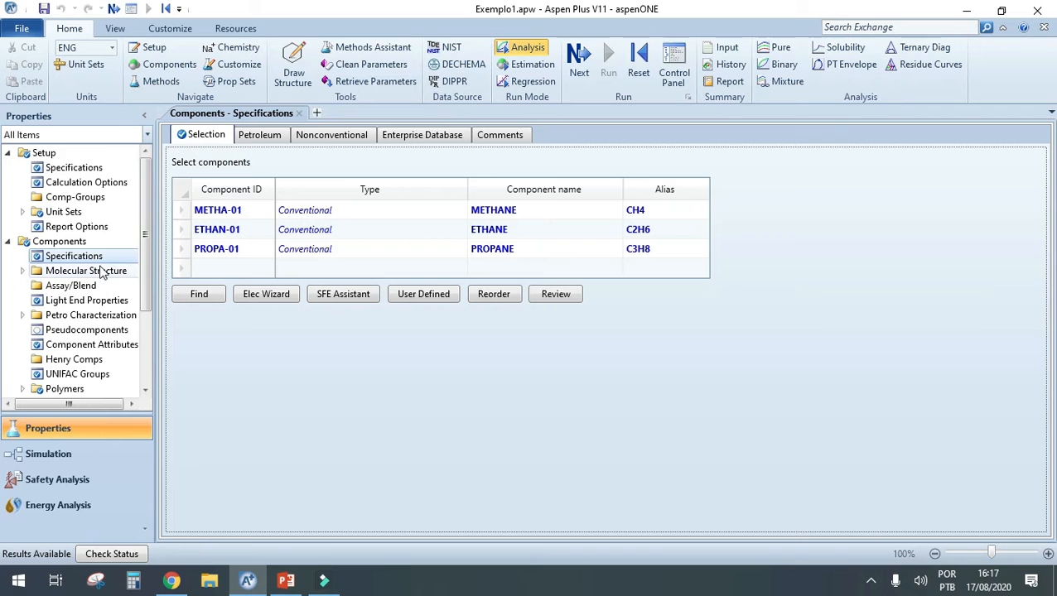
- Open the Methods specifications in the Properties environment and review the global property method settings
scroll(91, 276, "down", 3)
left_click(9, 292)
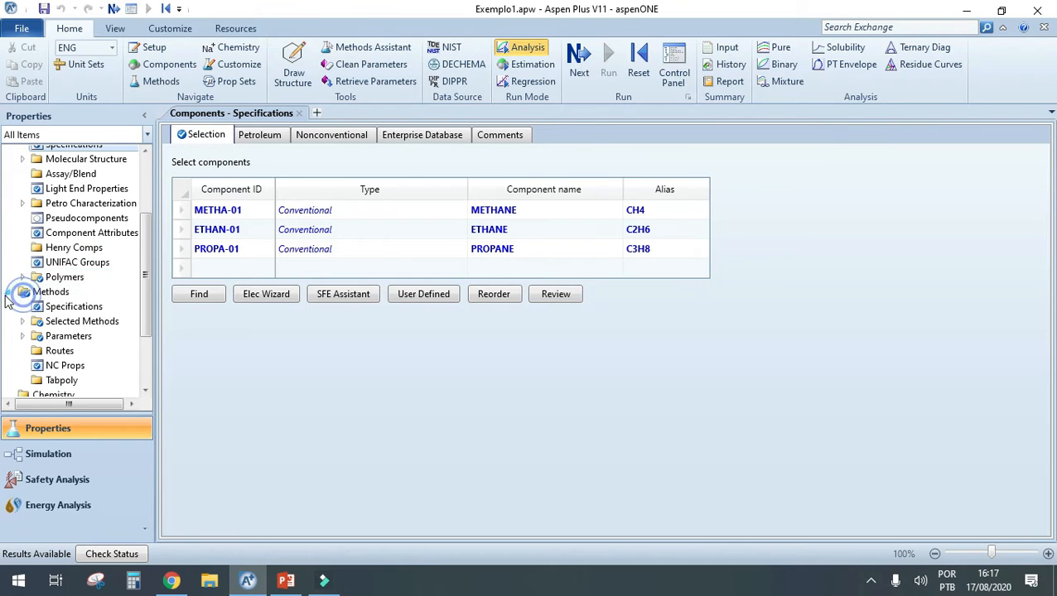
left_click(73, 306)
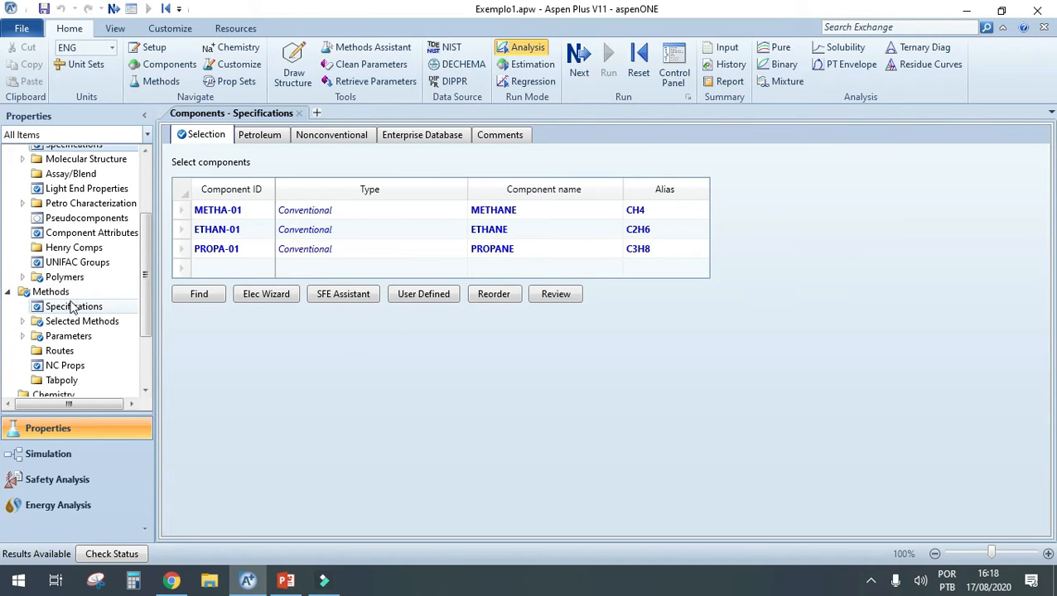
scroll(89, 353, "down", 2)
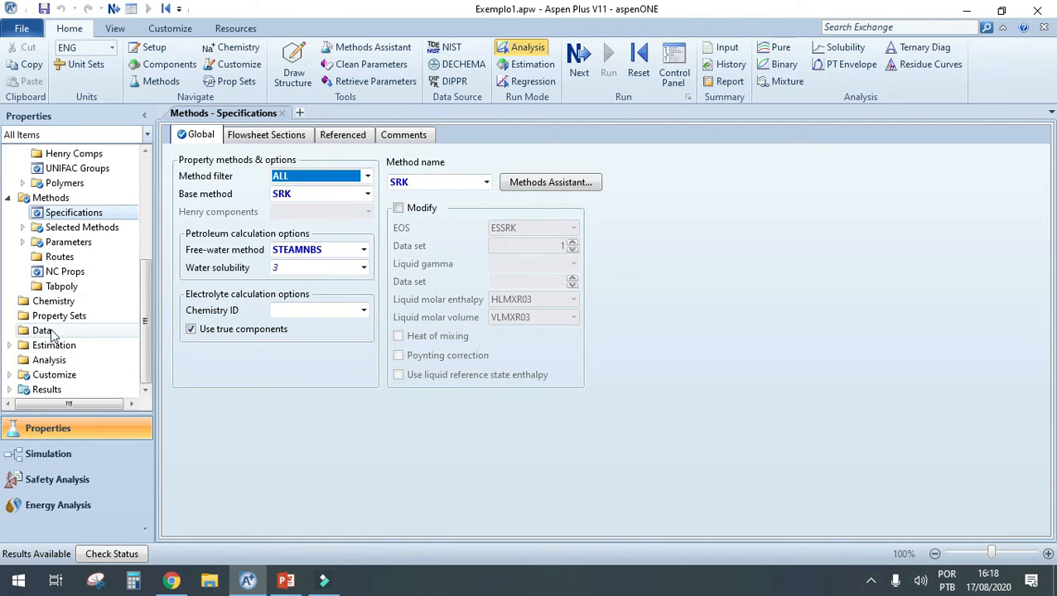
scroll(57, 339, "up", 5)
scroll(56, 340, "down", 5)
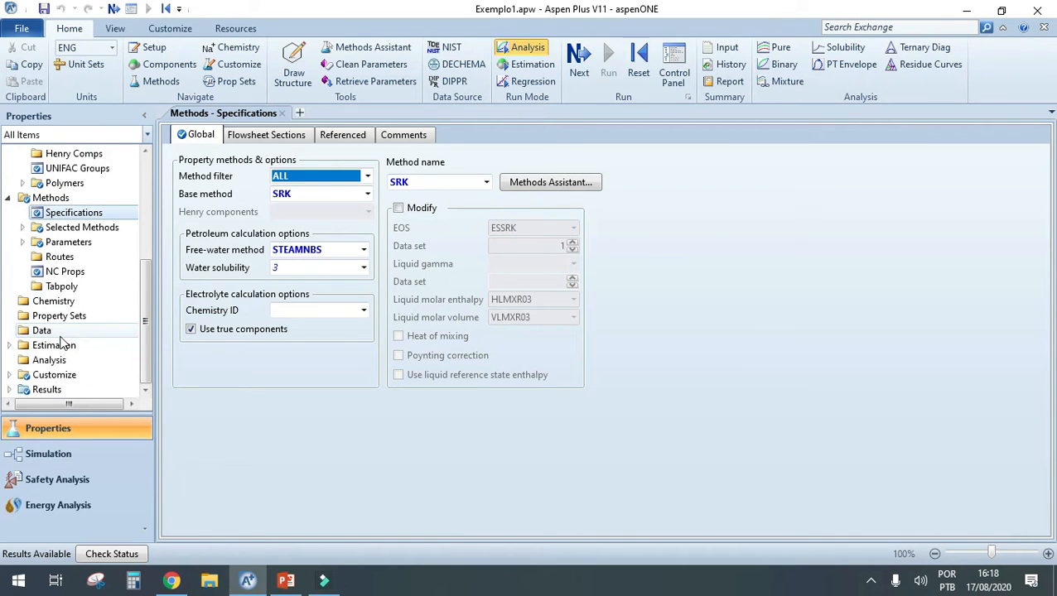
- Switch to the Simulation environment and survey the unit operation categories from Separators through Batch Models, returning to Mixers/Splitters
left_click(96, 461)
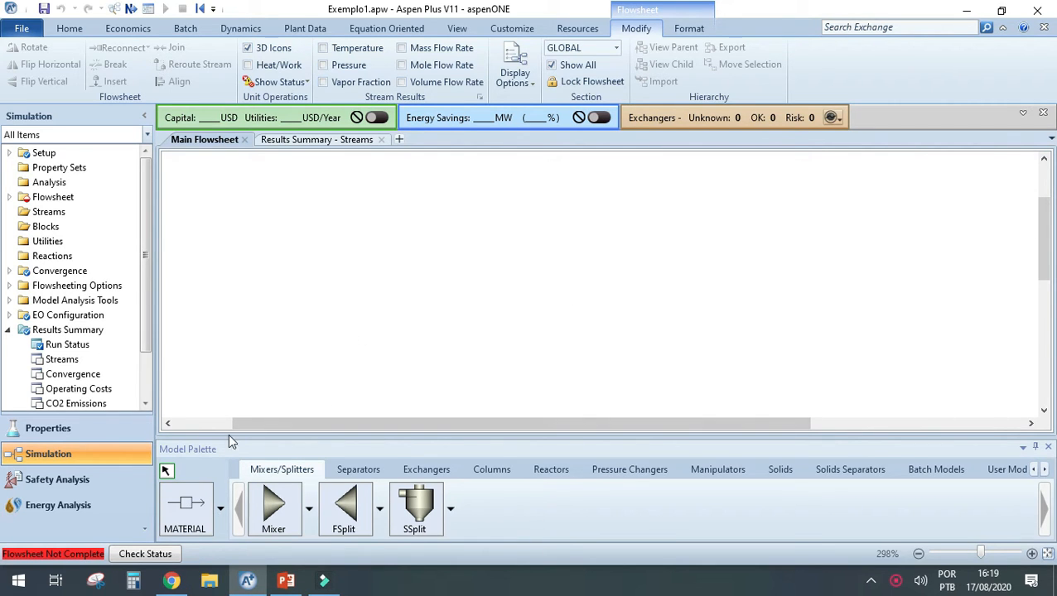
left_click(358, 469)
left_click(423, 469)
left_click(491, 469)
left_click(550, 470)
left_click(621, 469)
left_click(709, 470)
left_click(780, 469)
left_click(848, 469)
left_click(920, 469)
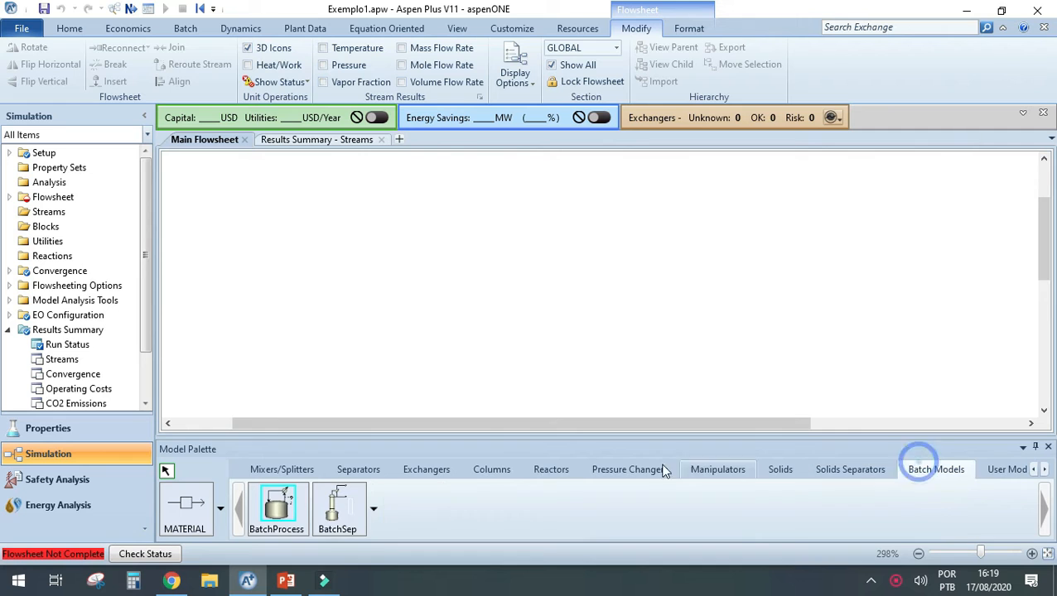
left_click(265, 470)
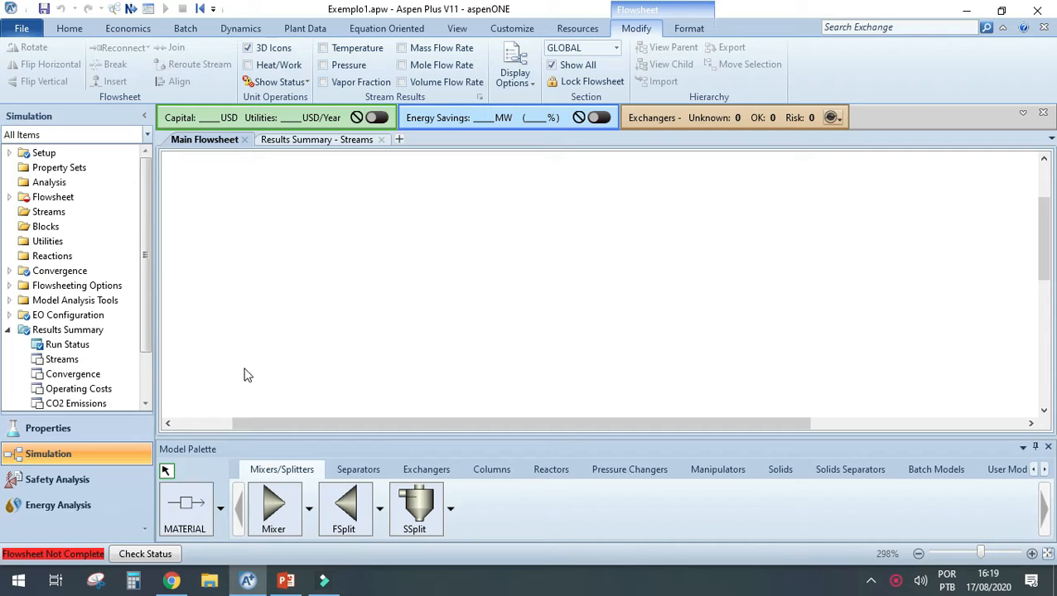
- Examine the stream types available for the flowsheet: material, heat and work
left_click_drag(236, 419, 351, 422)
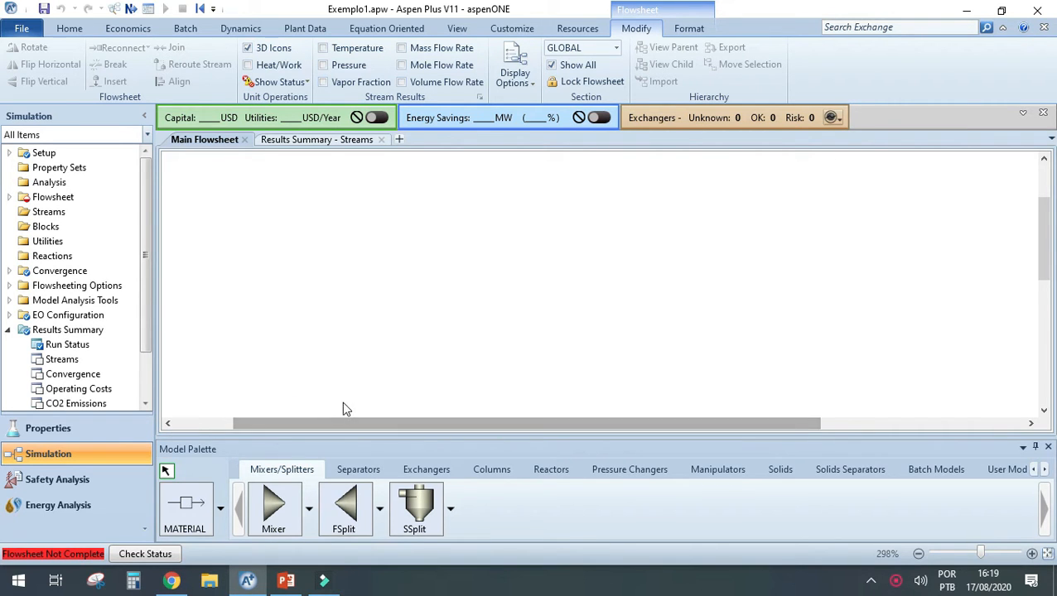
left_click(220, 503)
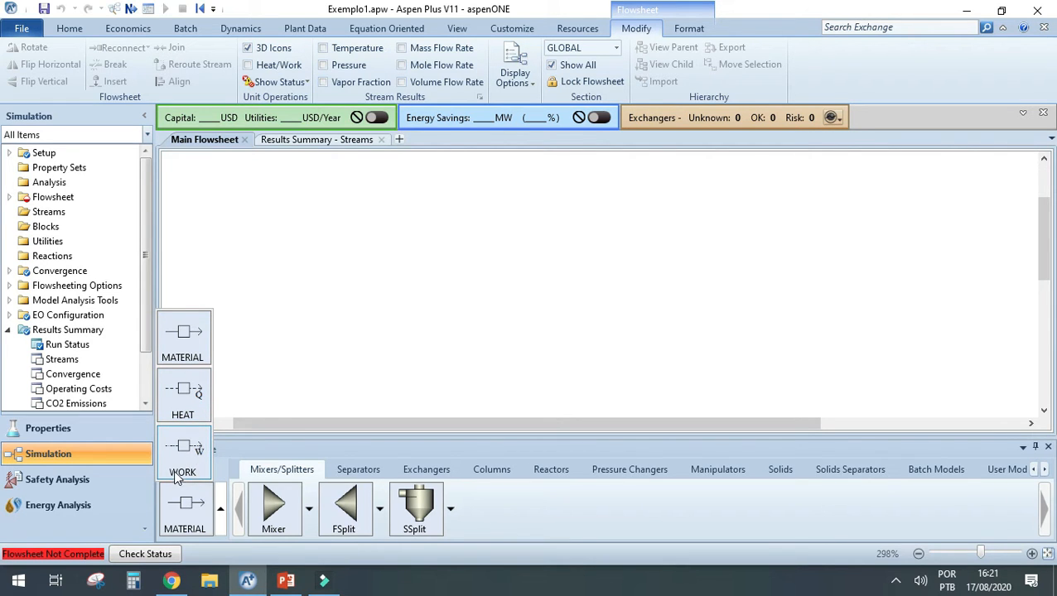
left_click(282, 313)
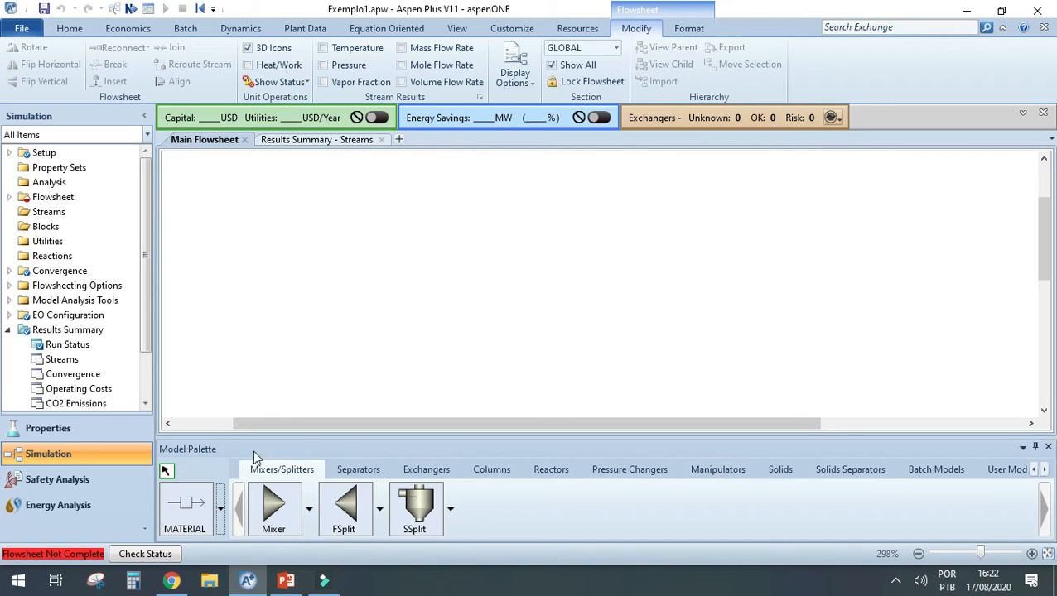
left_click(448, 469)
left_click(502, 469)
left_click(358, 469)
left_click(291, 469)
left_click(359, 470)
left_click(423, 469)
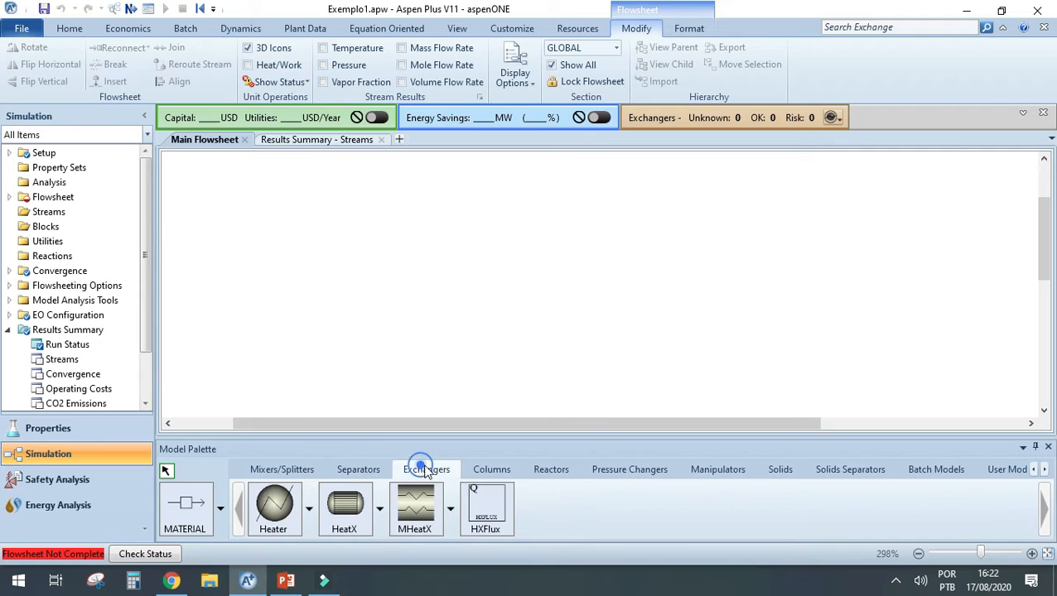
left_click(484, 469)
left_click(537, 471)
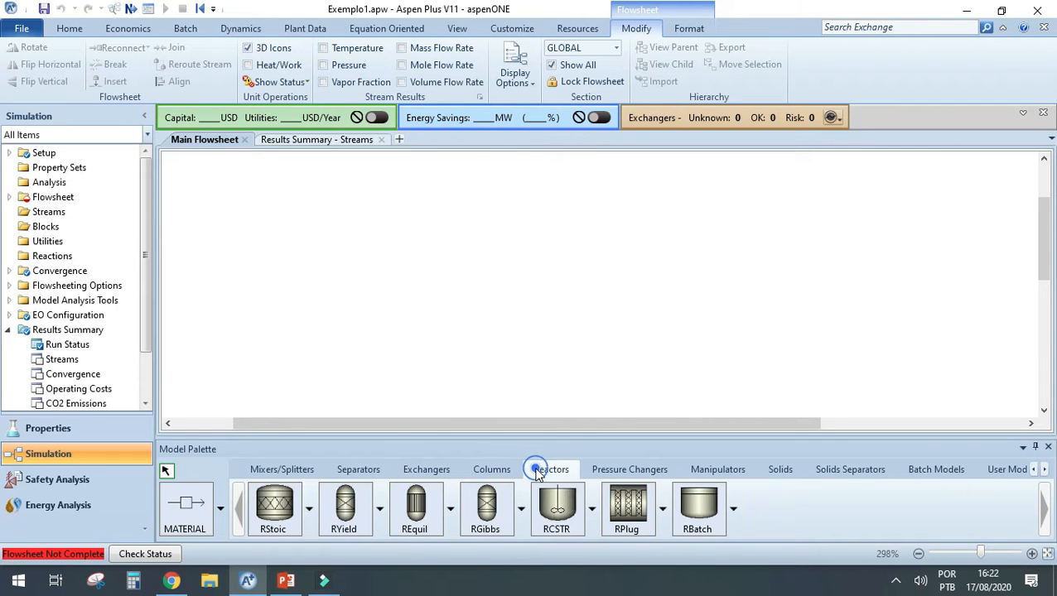
left_click(613, 469)
left_click(719, 469)
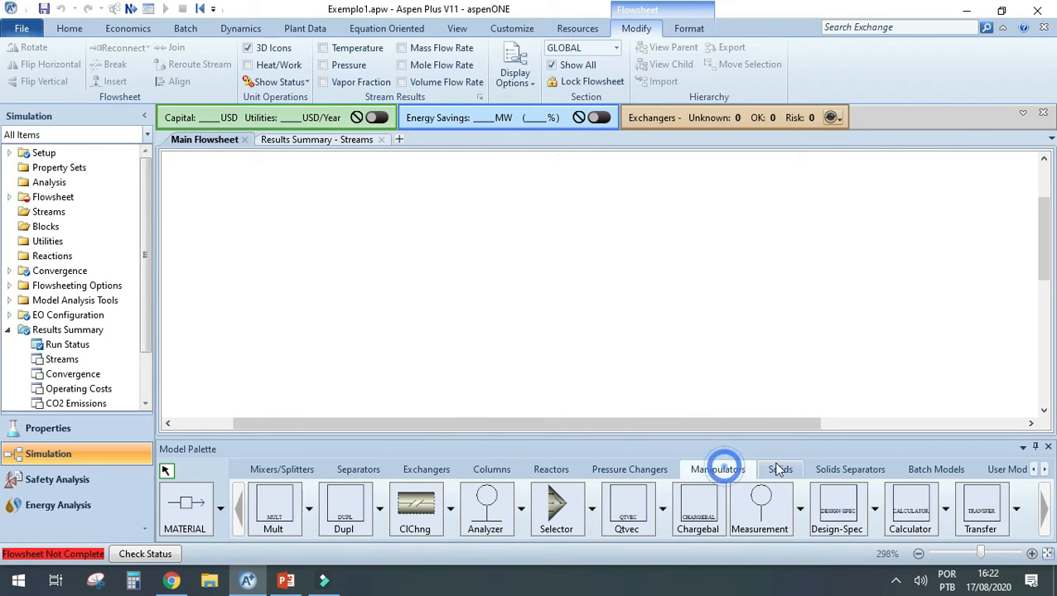
- Examine the unit operation models offered under Mixers/Splitters, Separators, Exchangers, Columns, Reactors and Pressure Changers
left_click(297, 472)
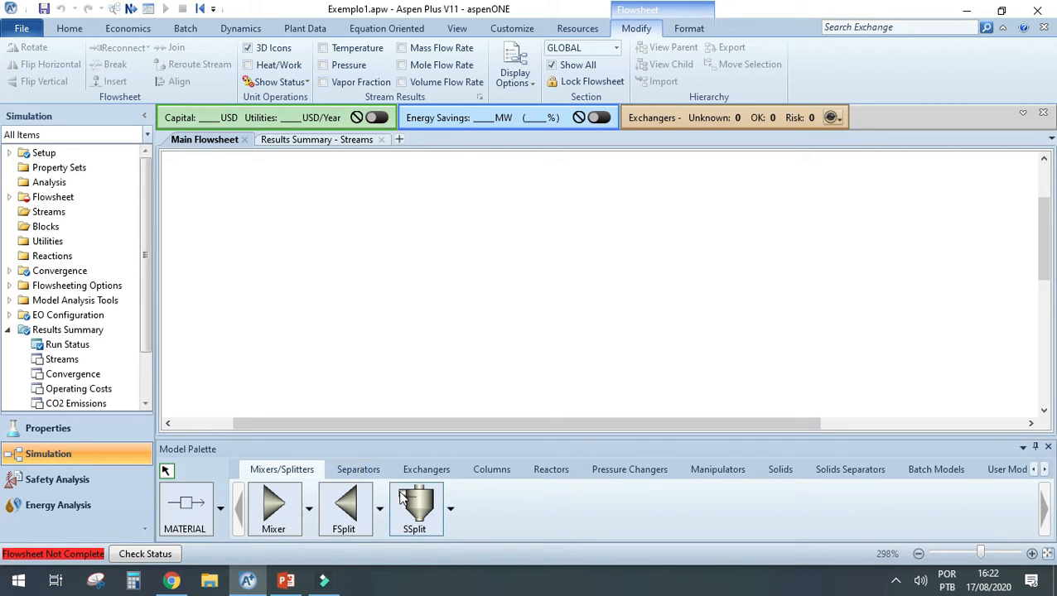
left_click(353, 470)
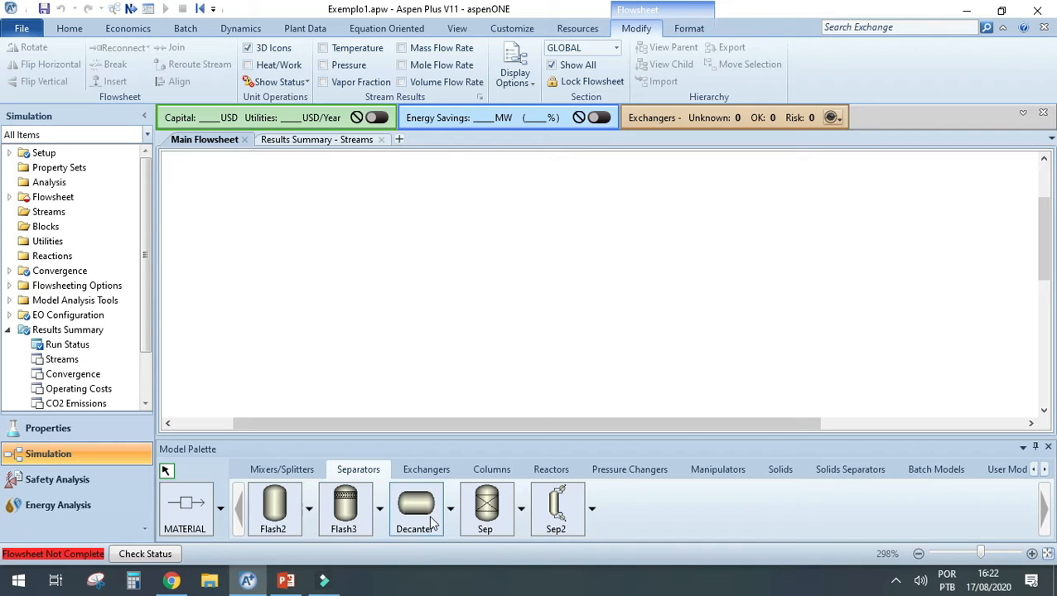
left_click(437, 469)
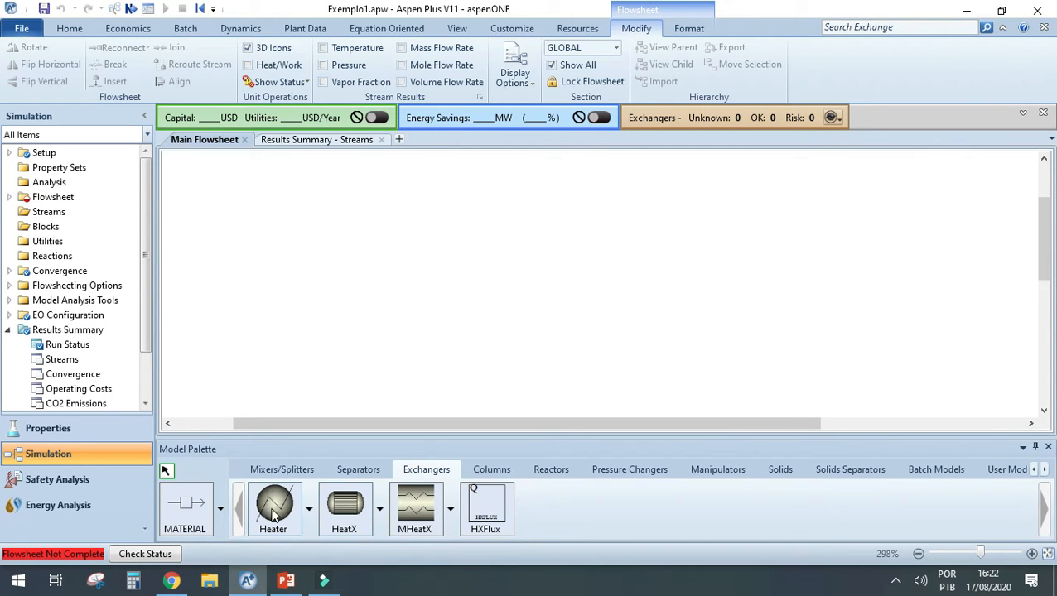
left_click(502, 474)
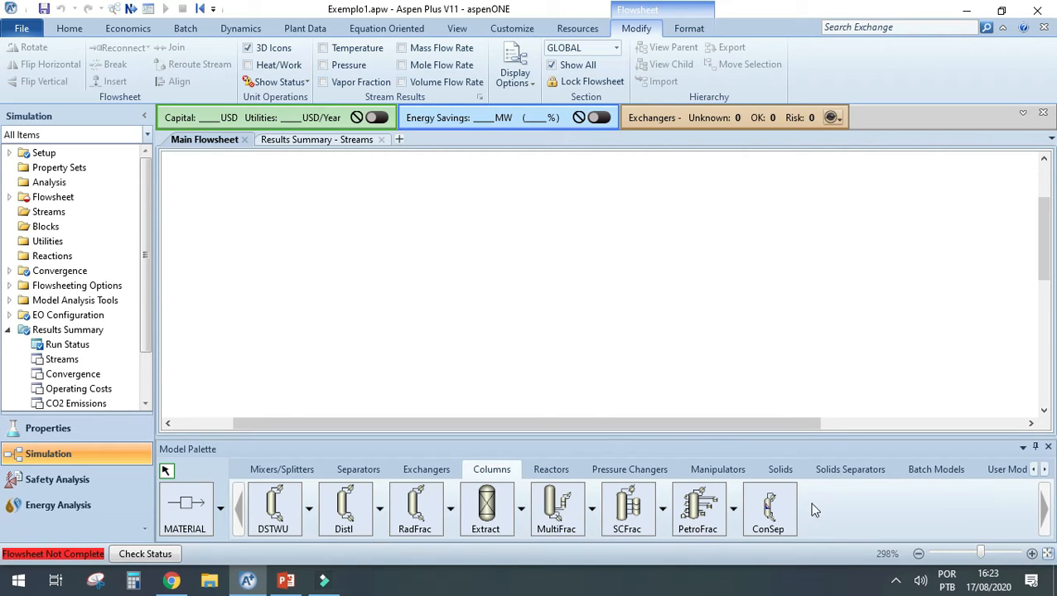
left_click(552, 470)
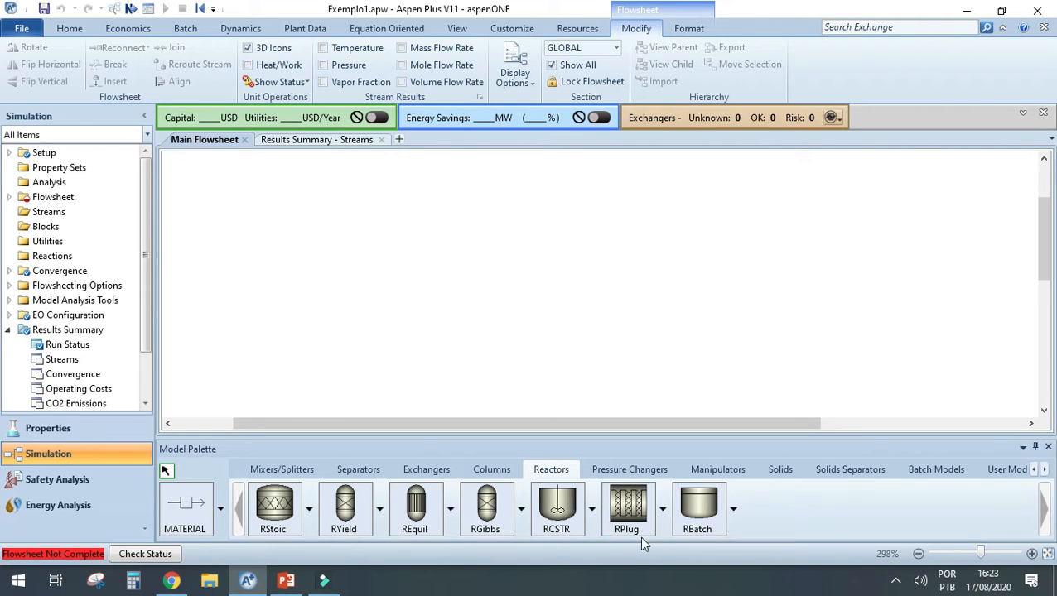
left_click(654, 479)
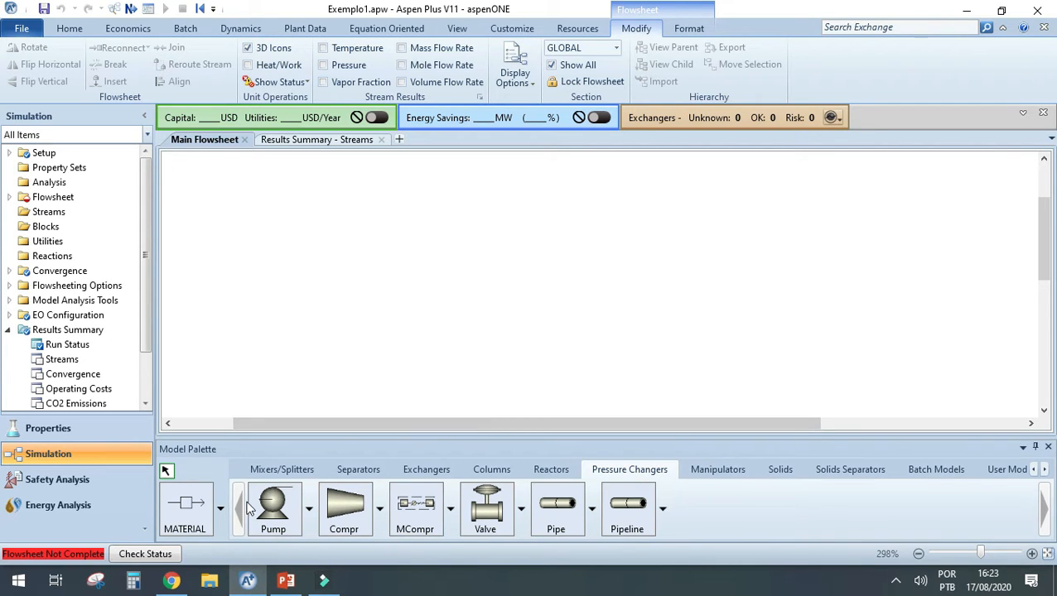
- Examine the models offered under Manipulators, Solids, Solids Separators and Batch Models
left_click(744, 477)
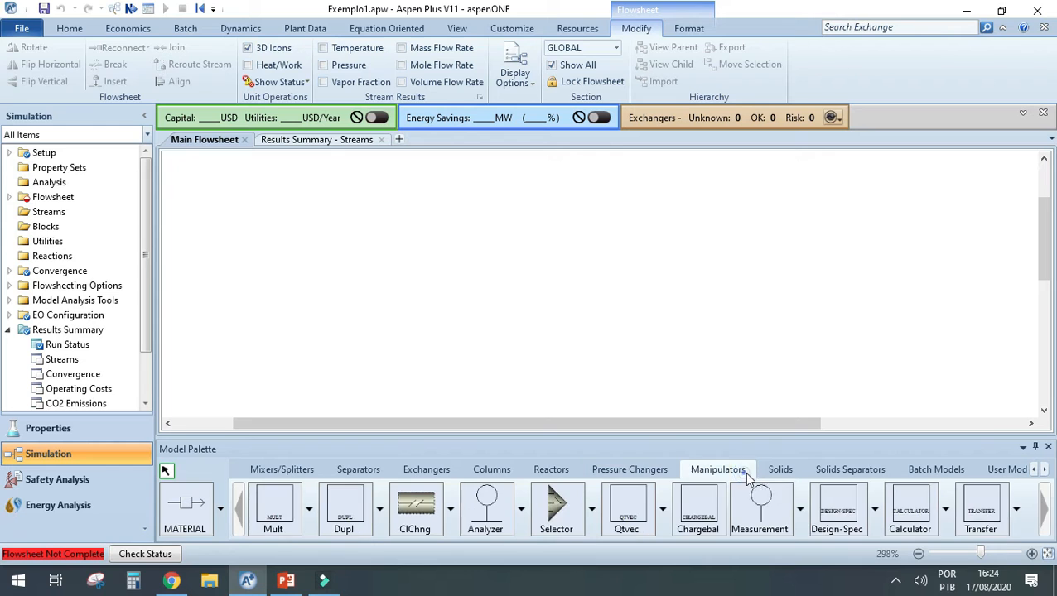
left_click(779, 471)
left_click(829, 475)
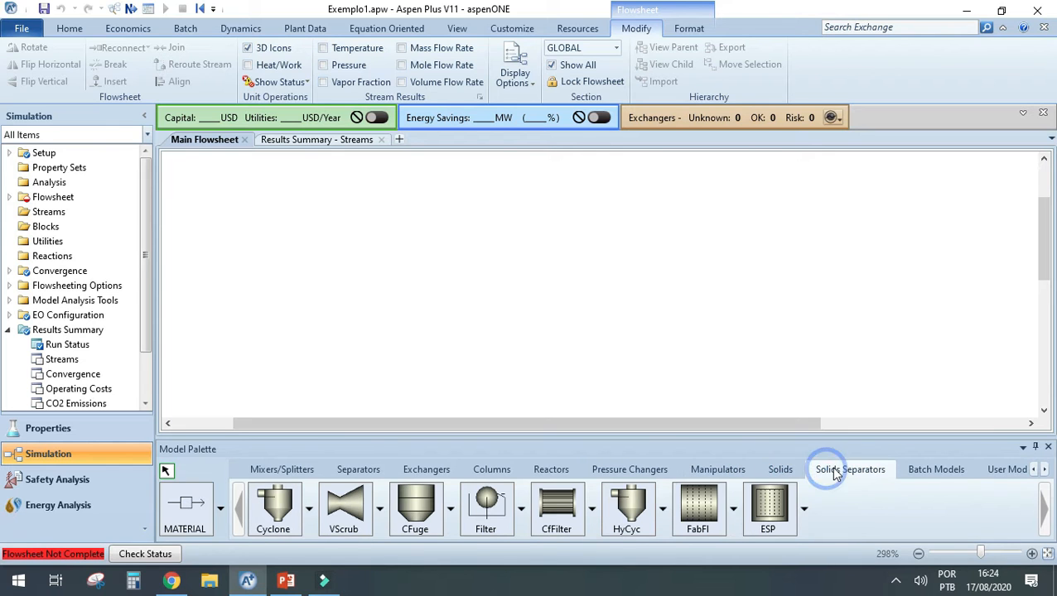
left_click(735, 474)
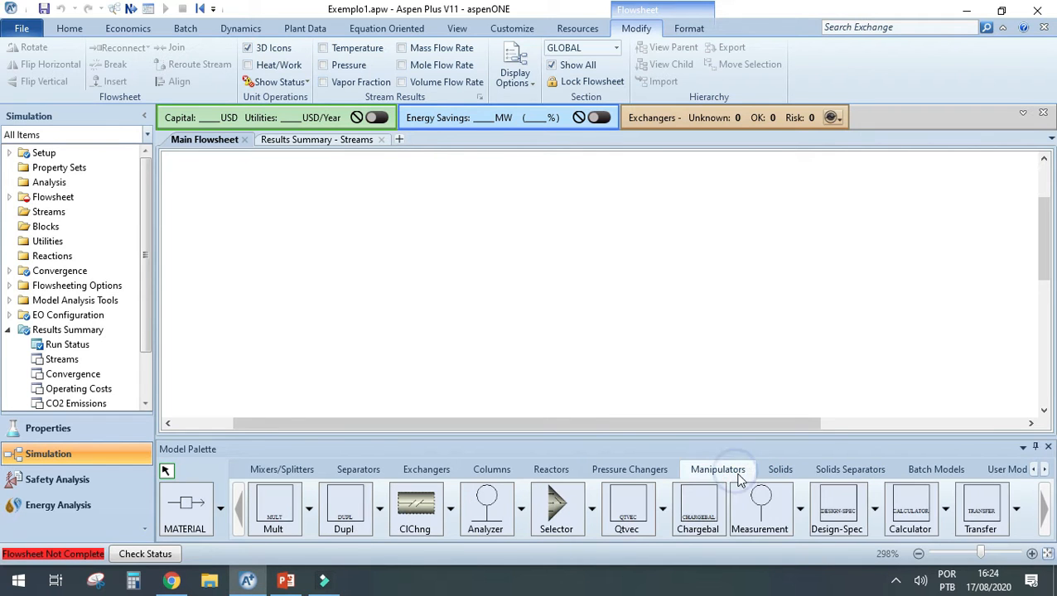
left_click(800, 469)
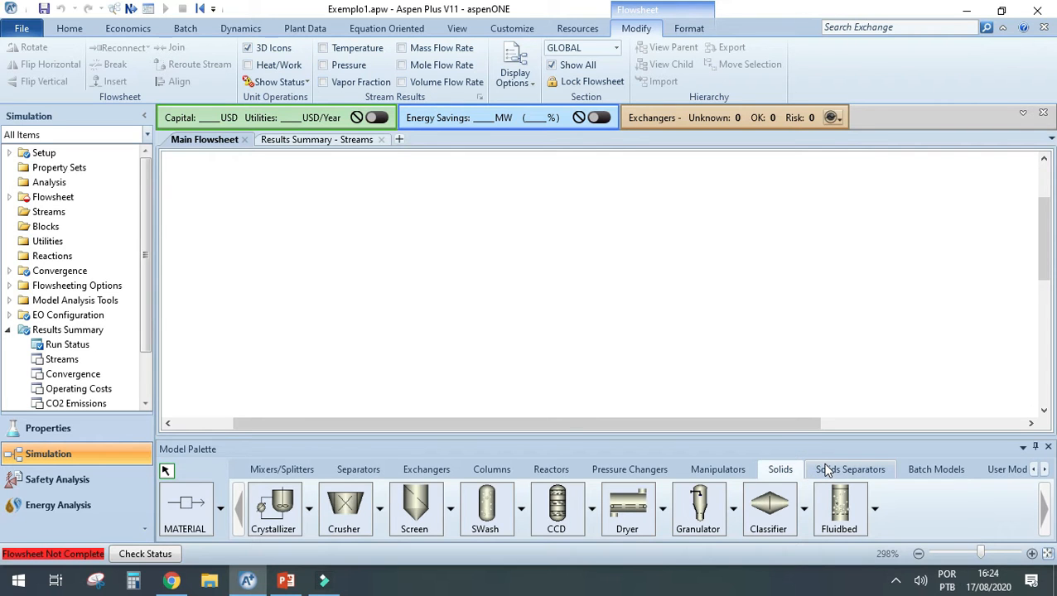
left_click(829, 470)
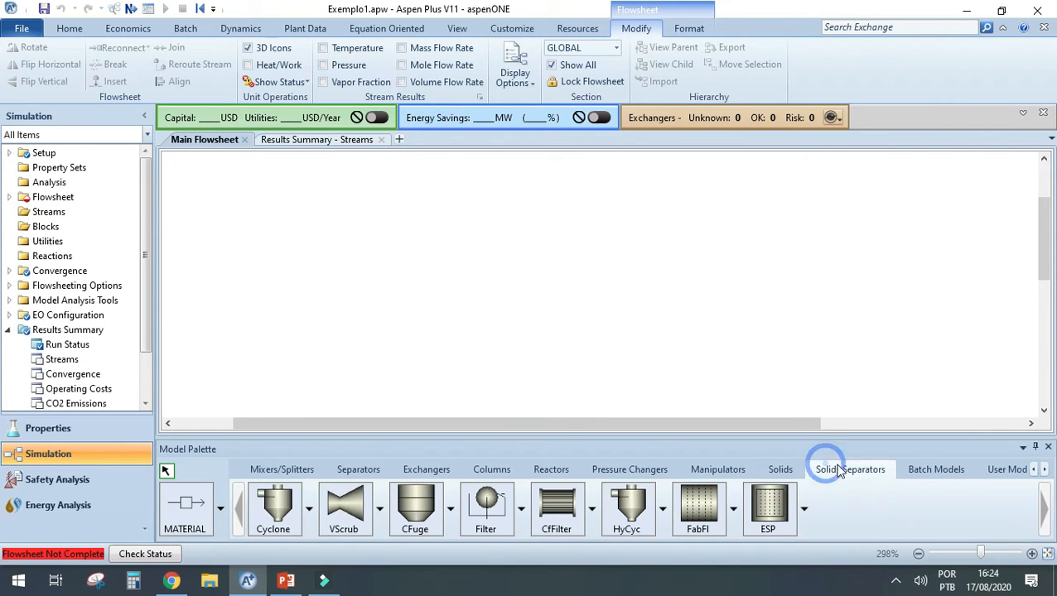
left_click(933, 471)
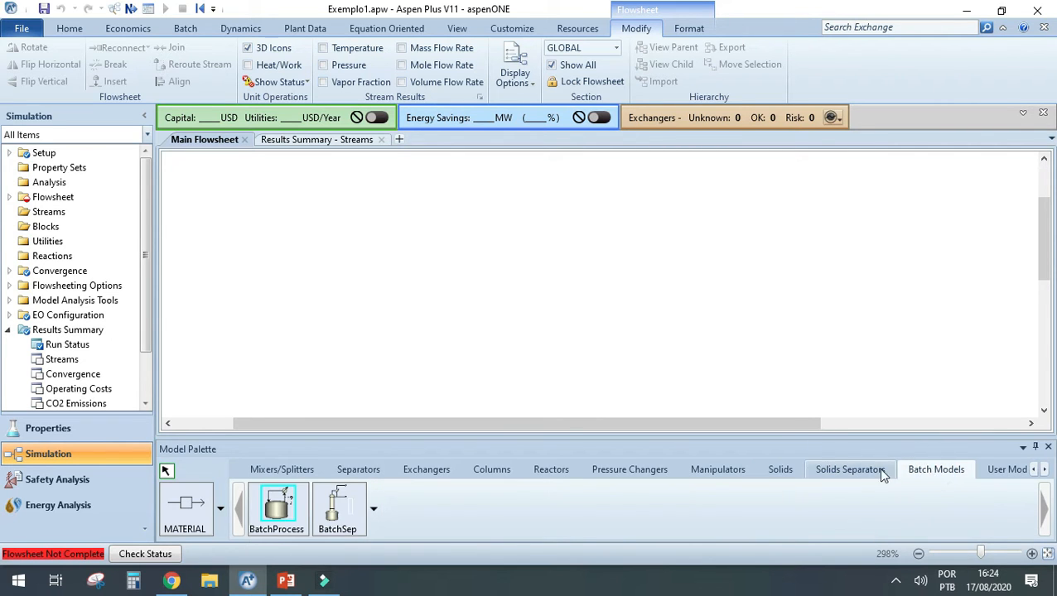
left_click(851, 470)
left_click(779, 470)
left_click(717, 469)
left_click(629, 470)
left_click(551, 469)
left_click(491, 470)
left_click(446, 470)
left_click(352, 470)
left_click(290, 468)
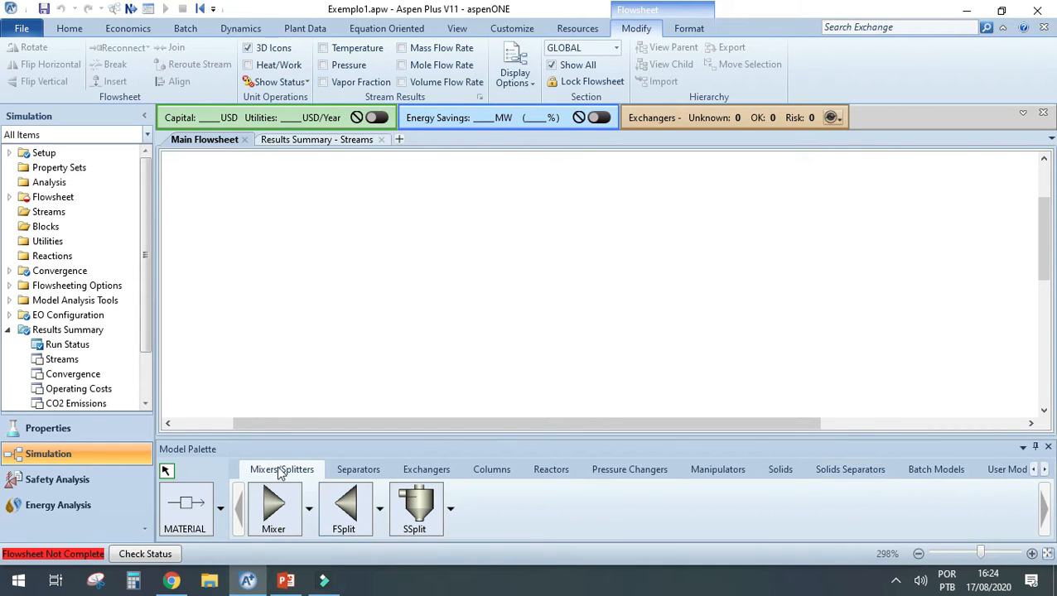
left_click(356, 469)
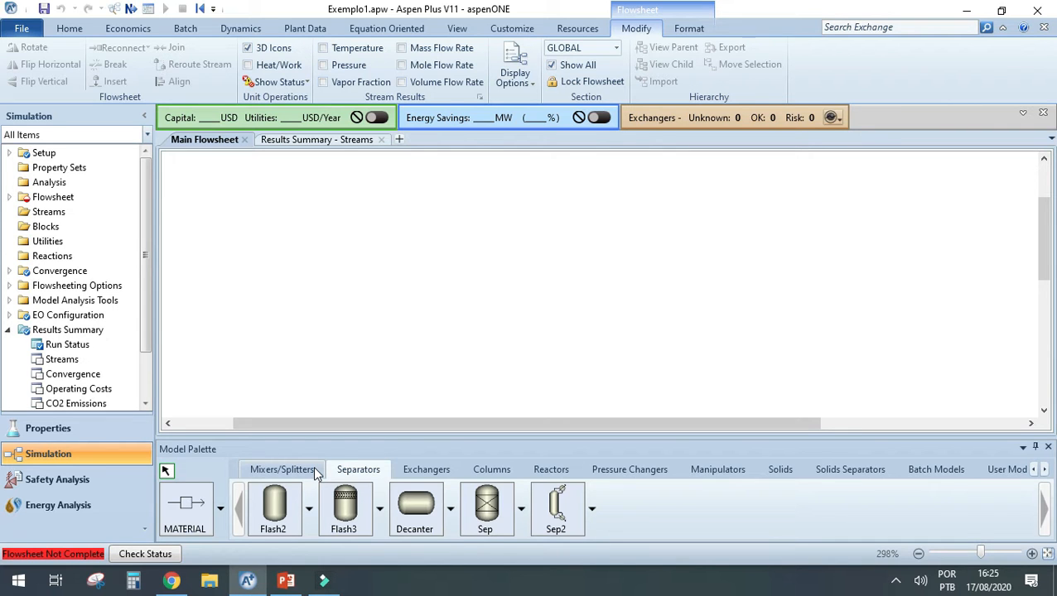
left_click(426, 469)
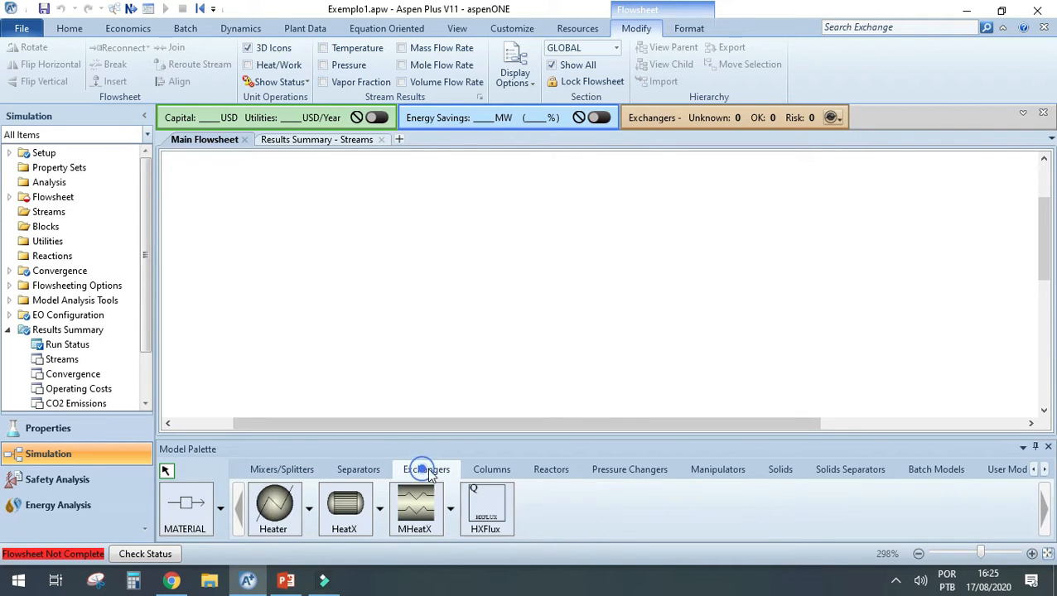
left_click(493, 470)
left_click(549, 470)
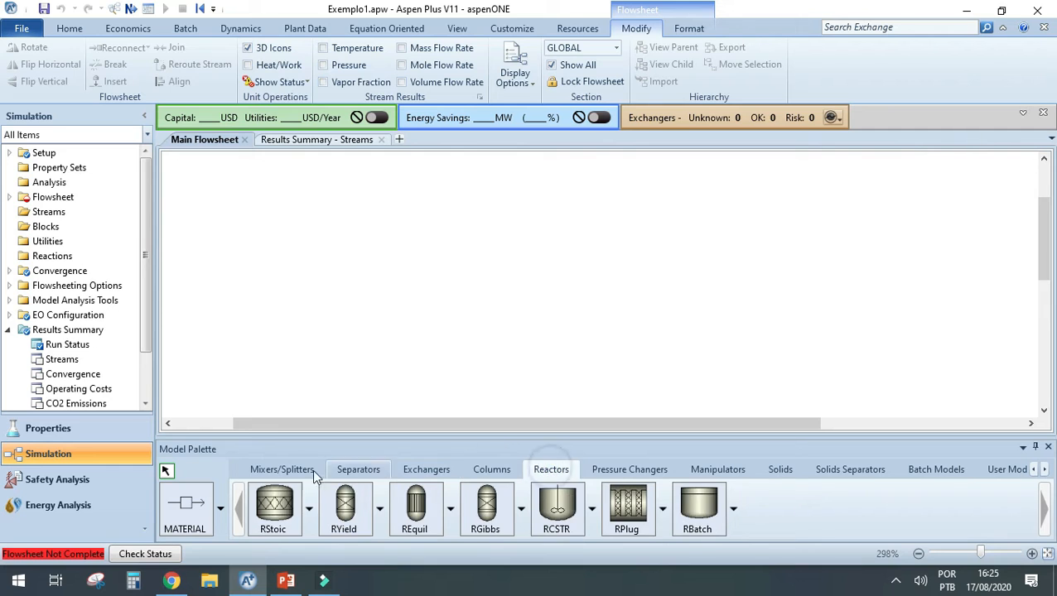
left_click(256, 470)
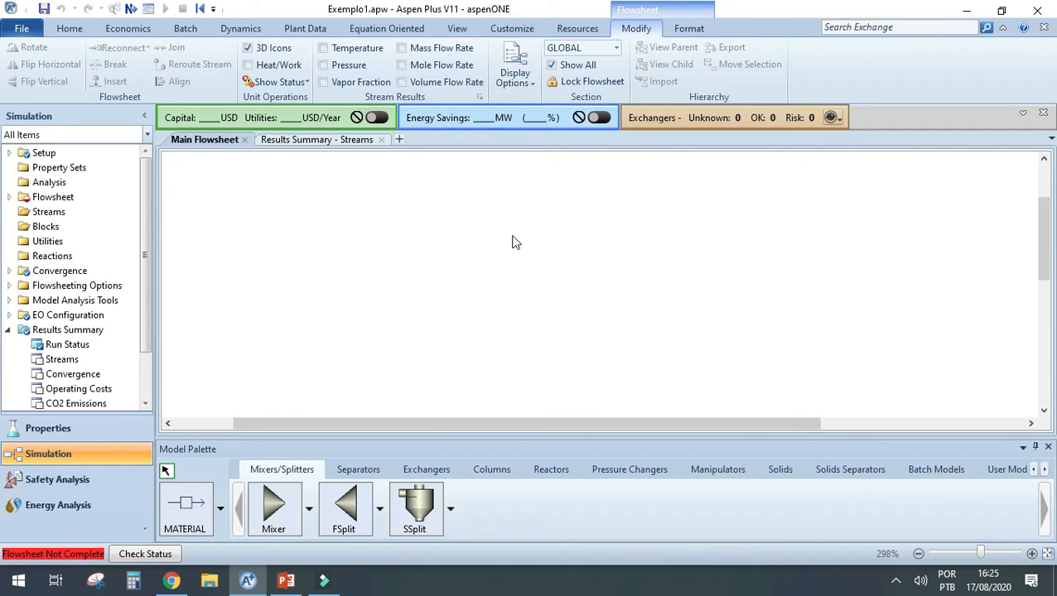
- Go through the model categories from Separators to Pressure Changers and examine the pump, compressor, valve and pipe models
left_click(357, 470)
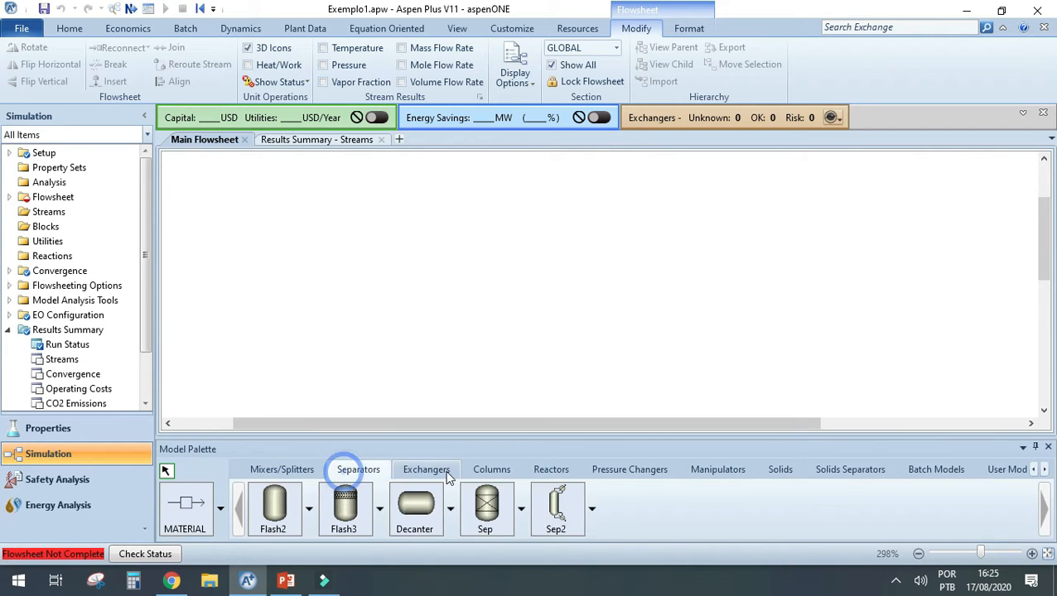
left_click(447, 470)
left_click(487, 469)
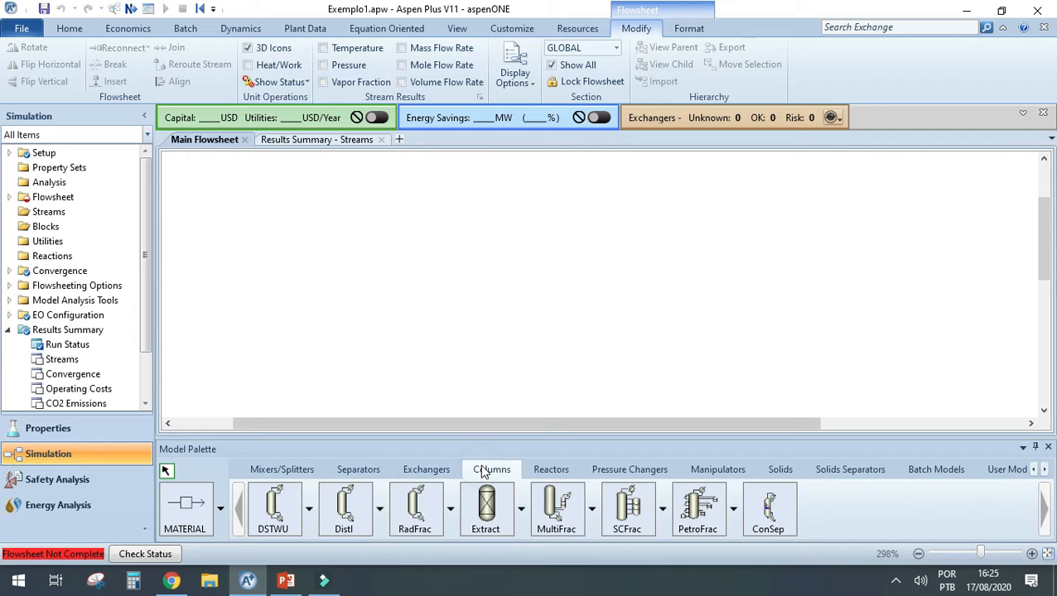
left_click(553, 470)
left_click(617, 469)
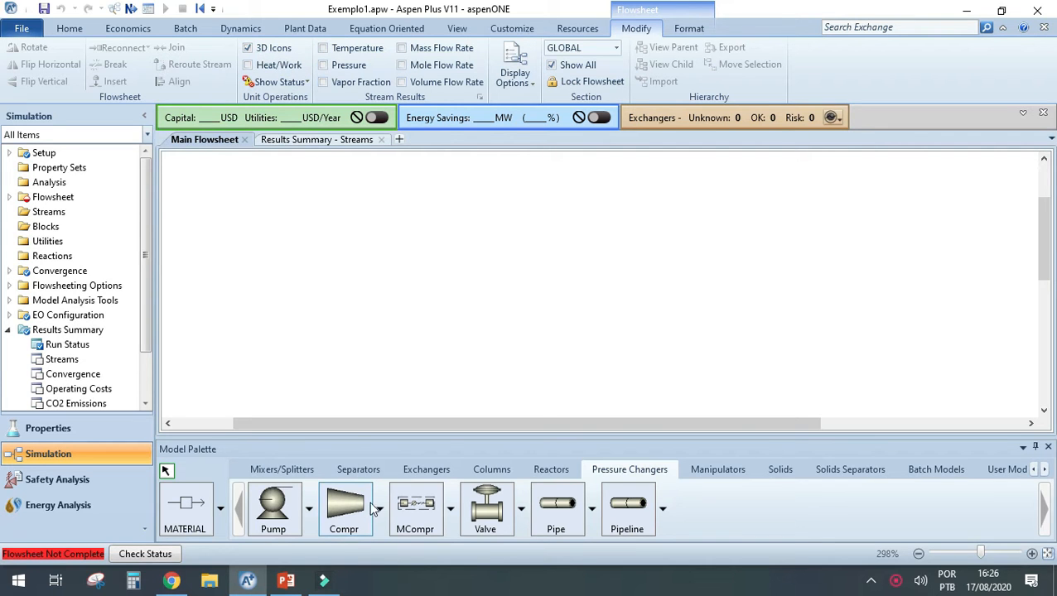
- Revisit the Mixers/Splitters models and examine the flash, decanter and component separator models under Separators
left_click(381, 469)
left_click(293, 469)
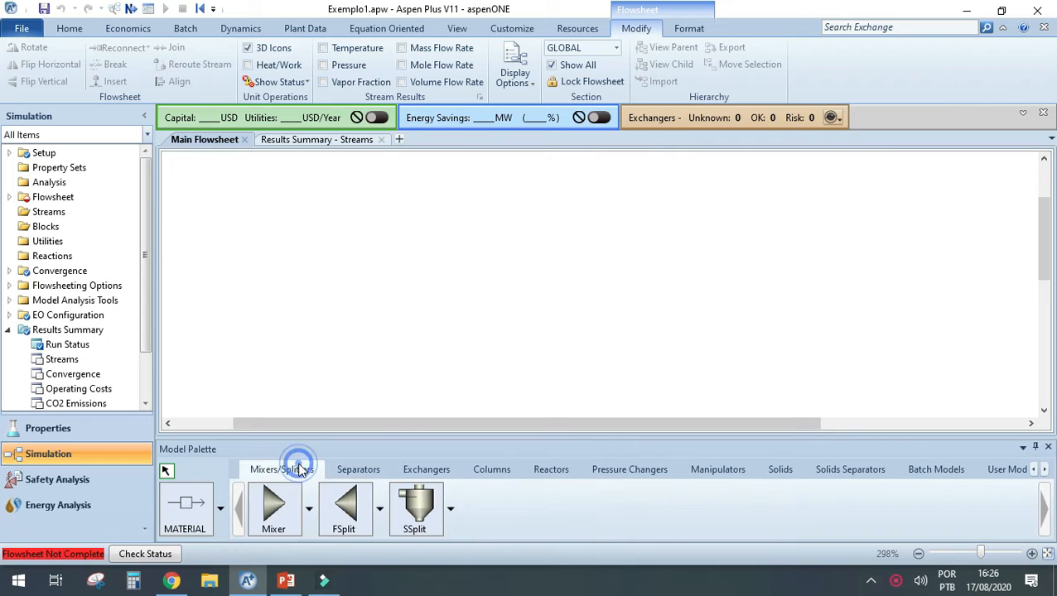
left_click(363, 470)
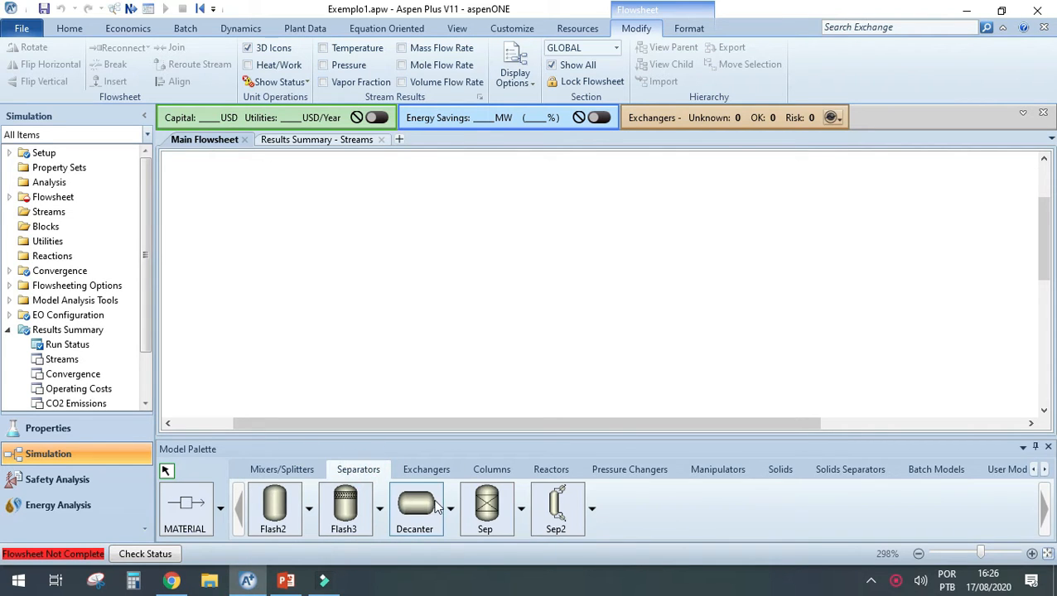
- Examine the command groups available from Home and Economics through Batch, Plant Data, View, Customize and Resources to the flowsheet Modify and Format commands
left_click(280, 470)
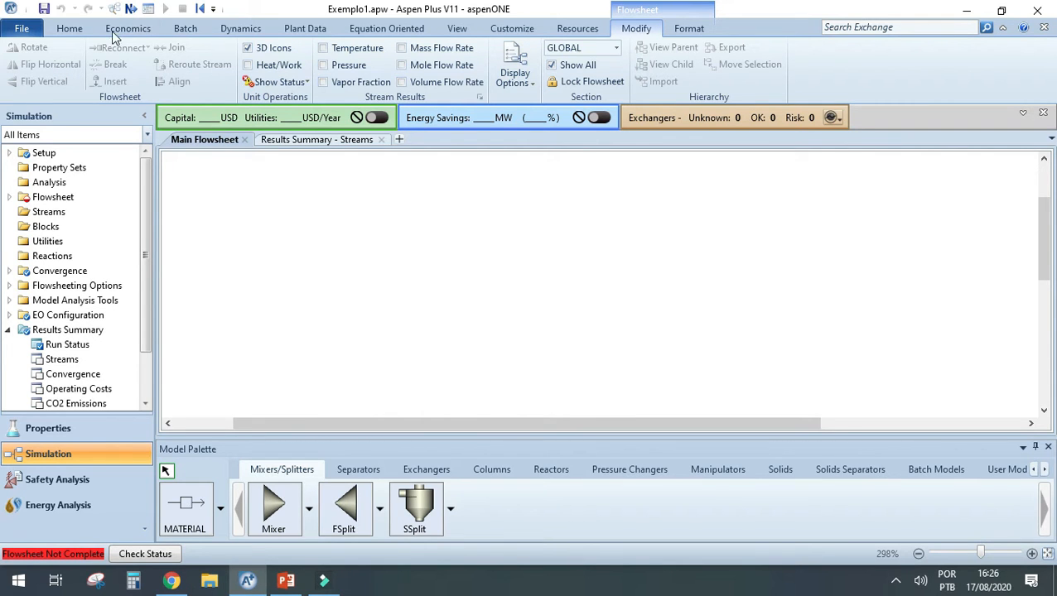
left_click(80, 30)
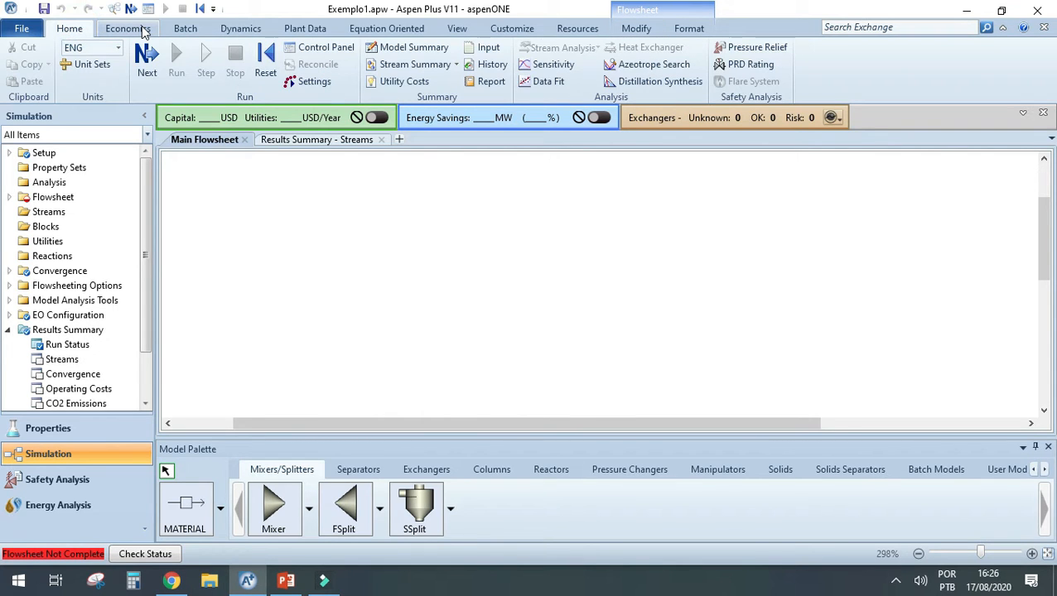
left_click(138, 29)
left_click(186, 30)
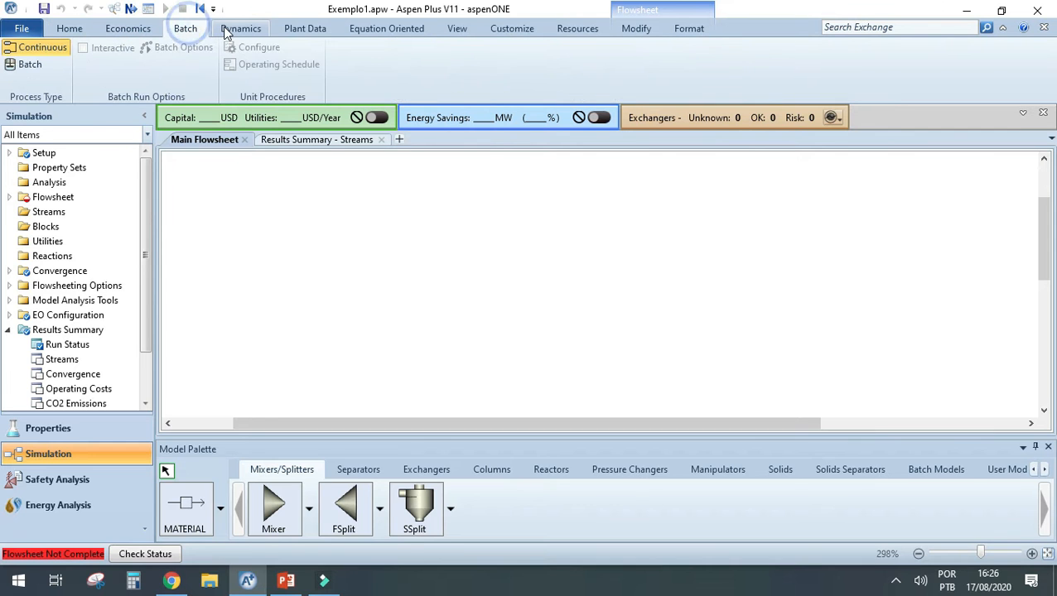
left_click(226, 31)
left_click(305, 31)
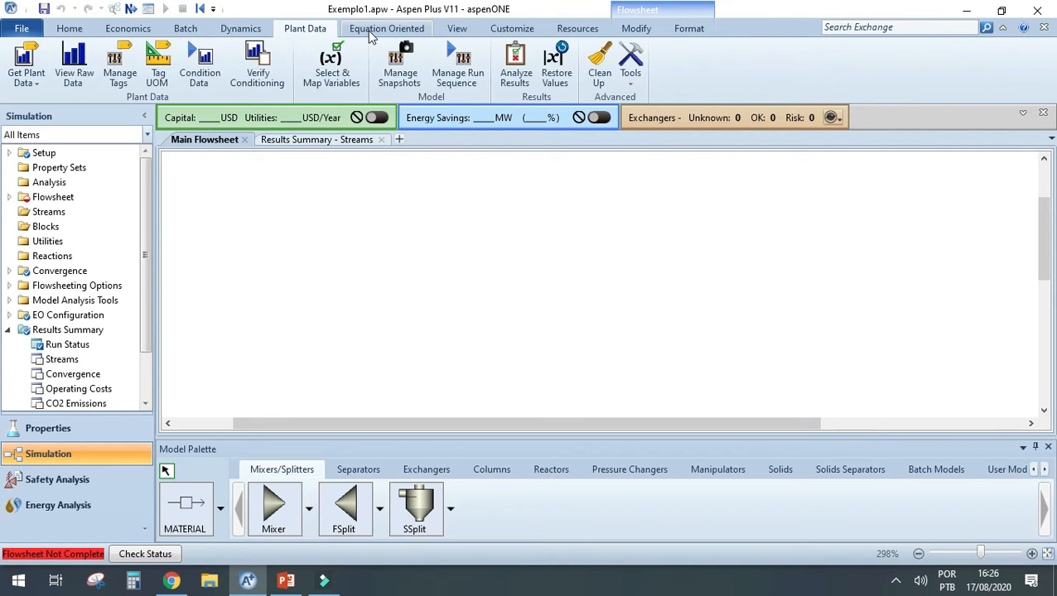
left_click(464, 30)
left_click(503, 29)
left_click(579, 30)
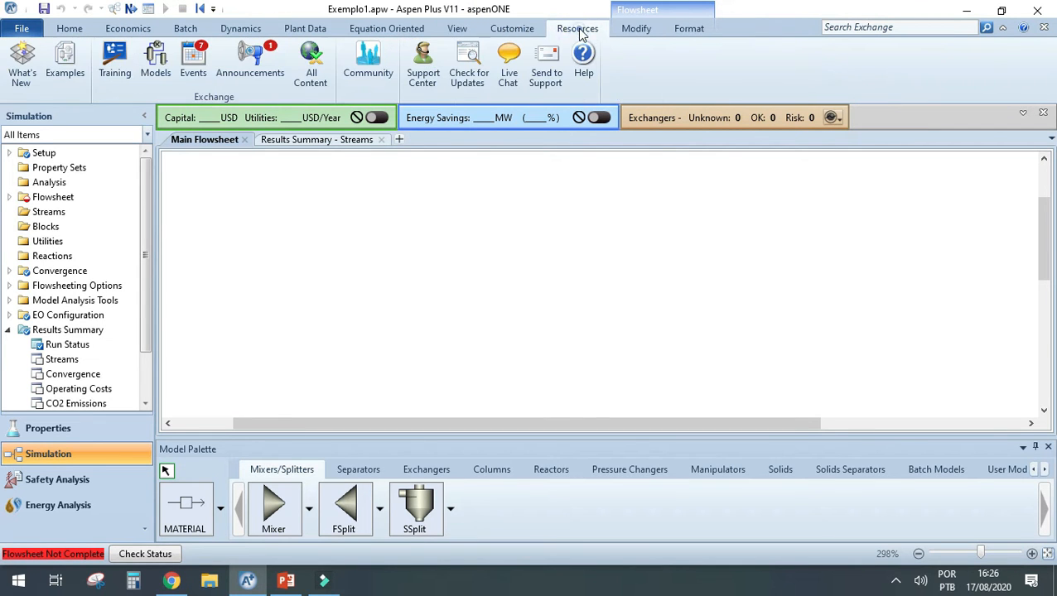
left_click(627, 26)
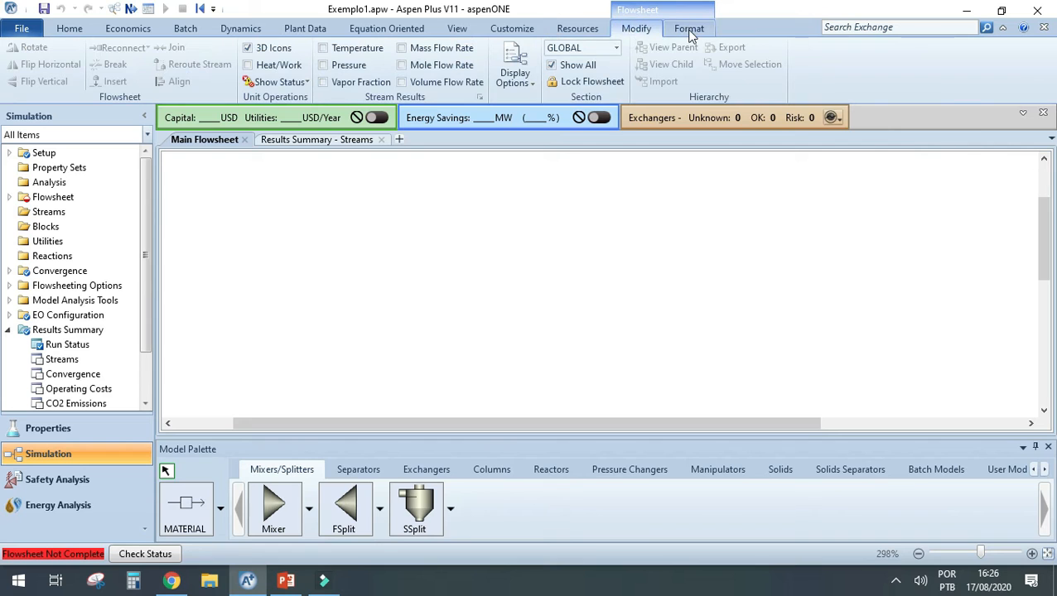
left_click(689, 32)
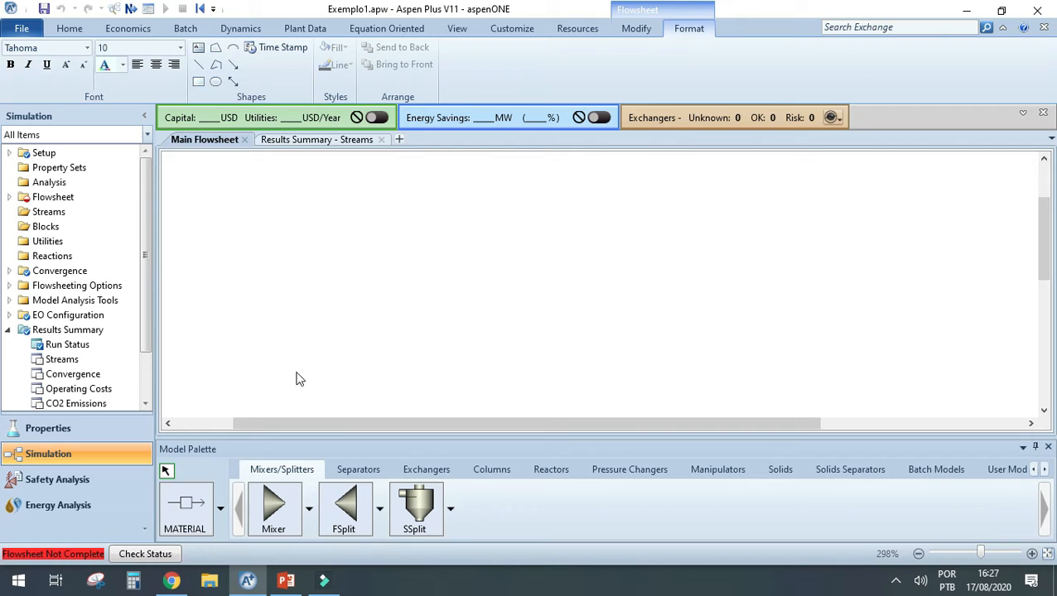
- Review the available stream types and draw a horizontal material stream on the empty main flowsheet
left_click(221, 508)
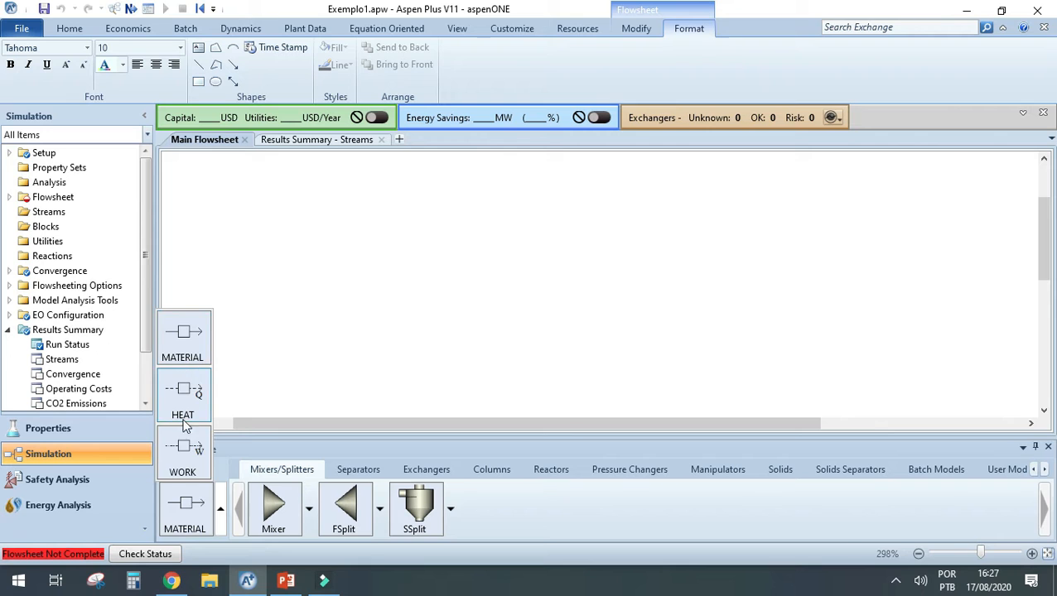
left_click(221, 512)
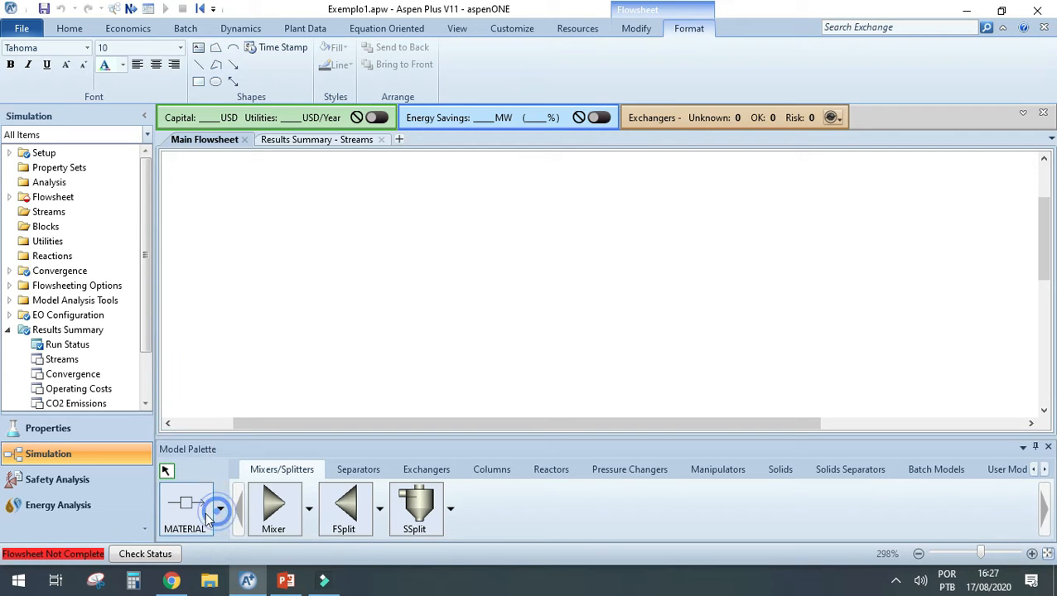
left_click(188, 514)
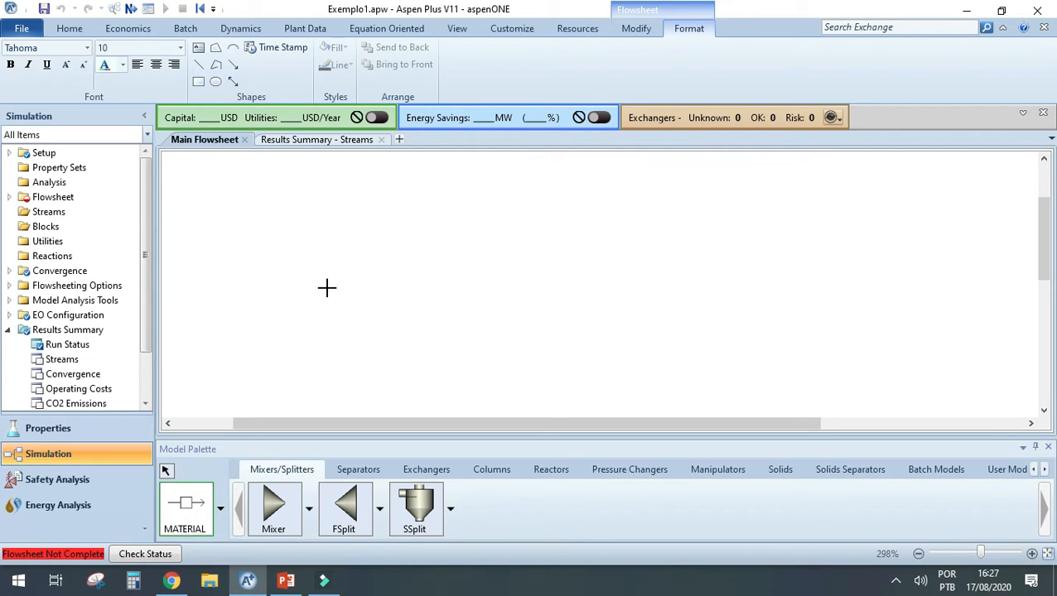
left_click(252, 260)
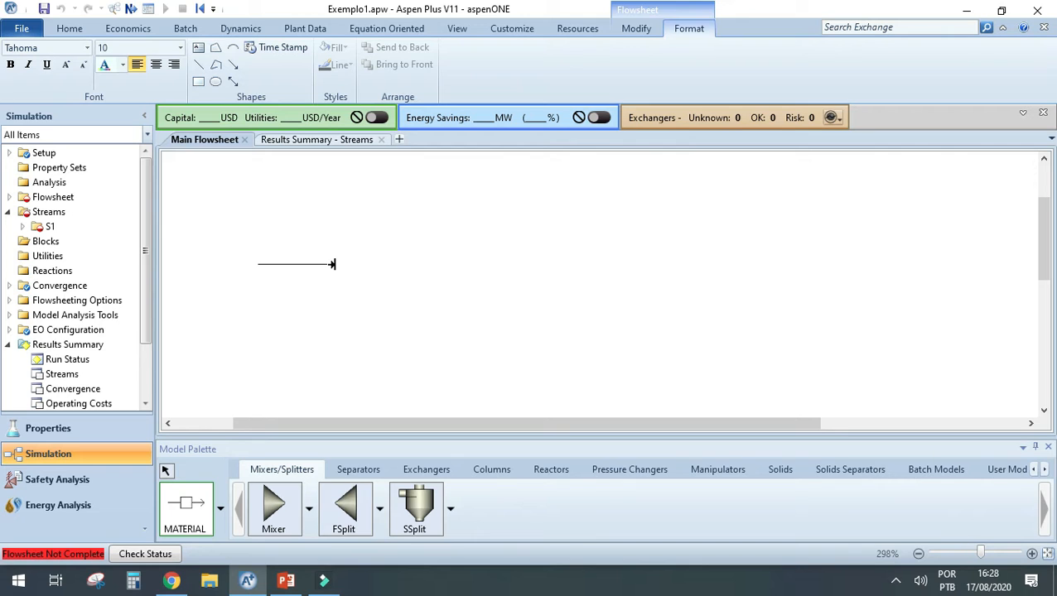
left_click(333, 264)
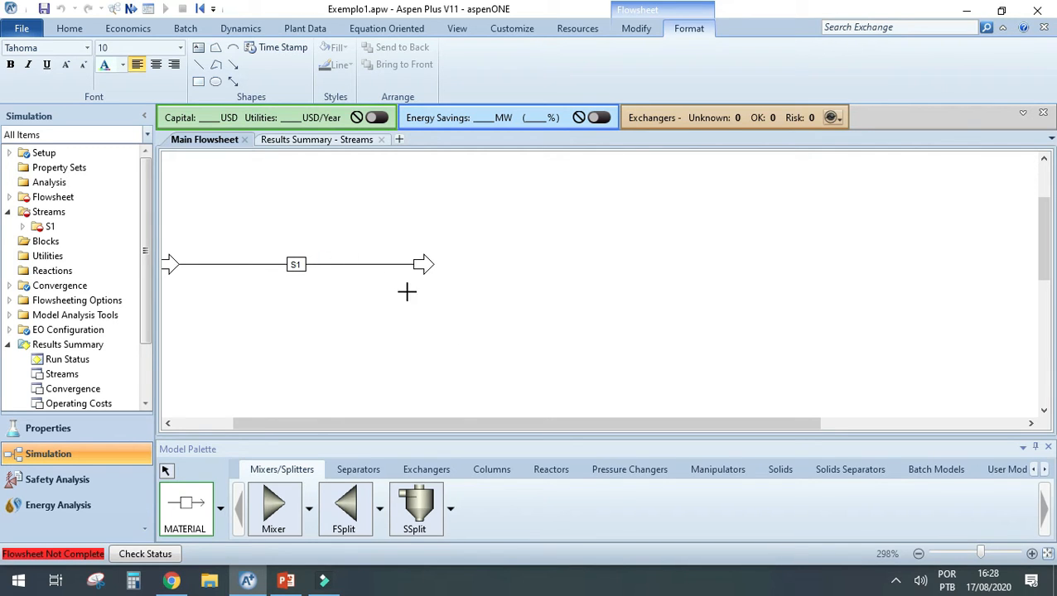
left_click_drag(460, 423, 400, 424)
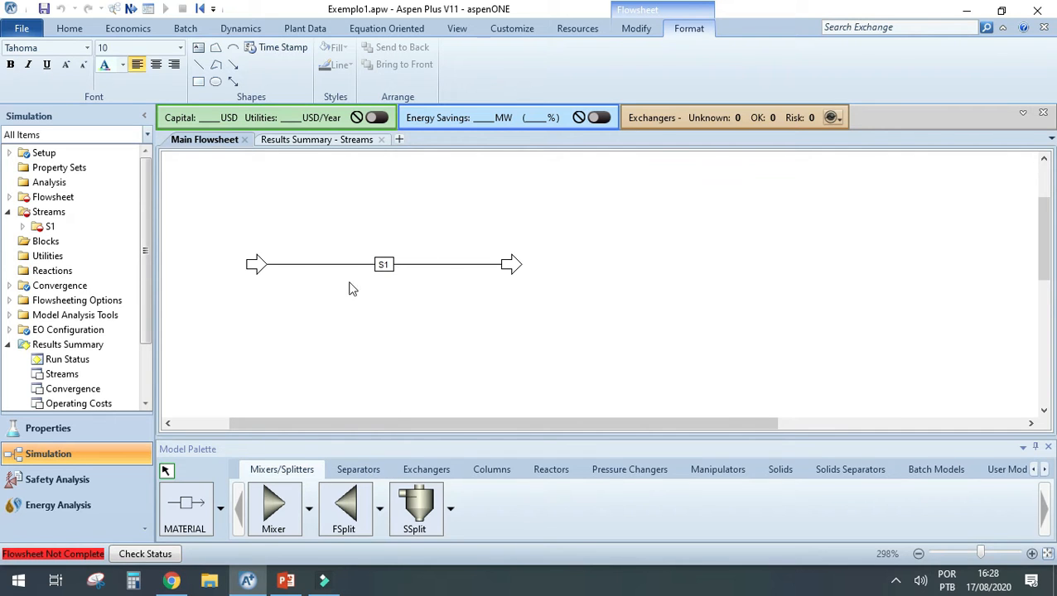
- Inspect the reconnect options for the material stream's source and destination, and bring up the separator models
left_click(257, 271)
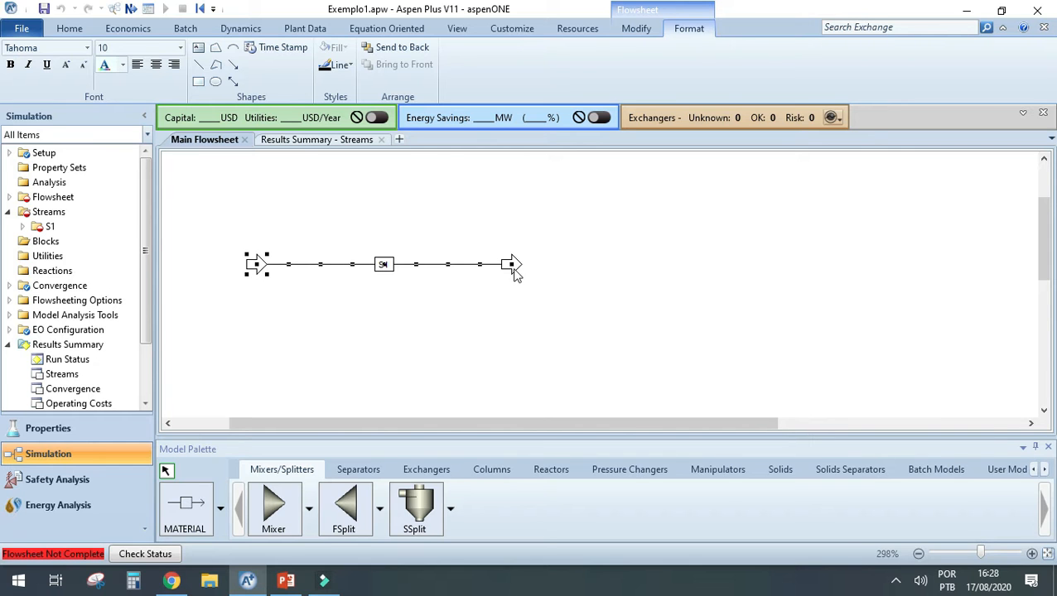
left_click(635, 29)
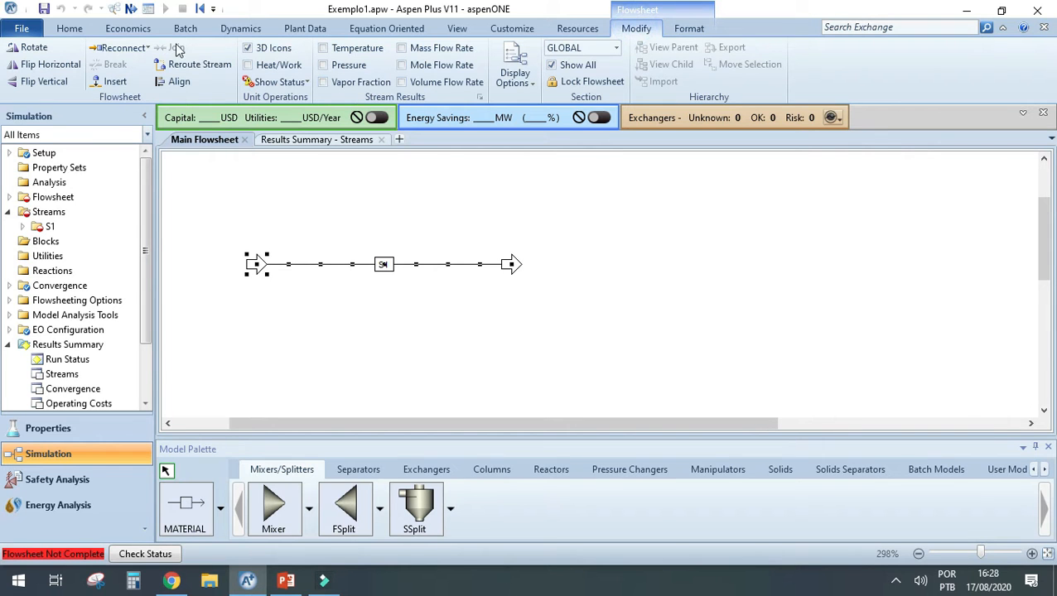
left_click(135, 51)
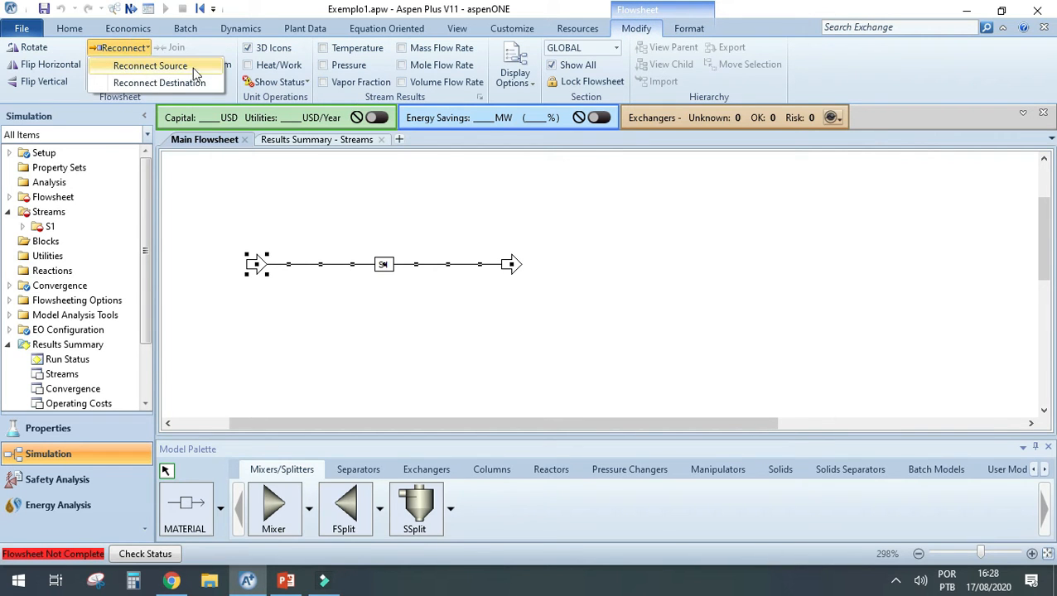
left_click(388, 299)
left_click(369, 308)
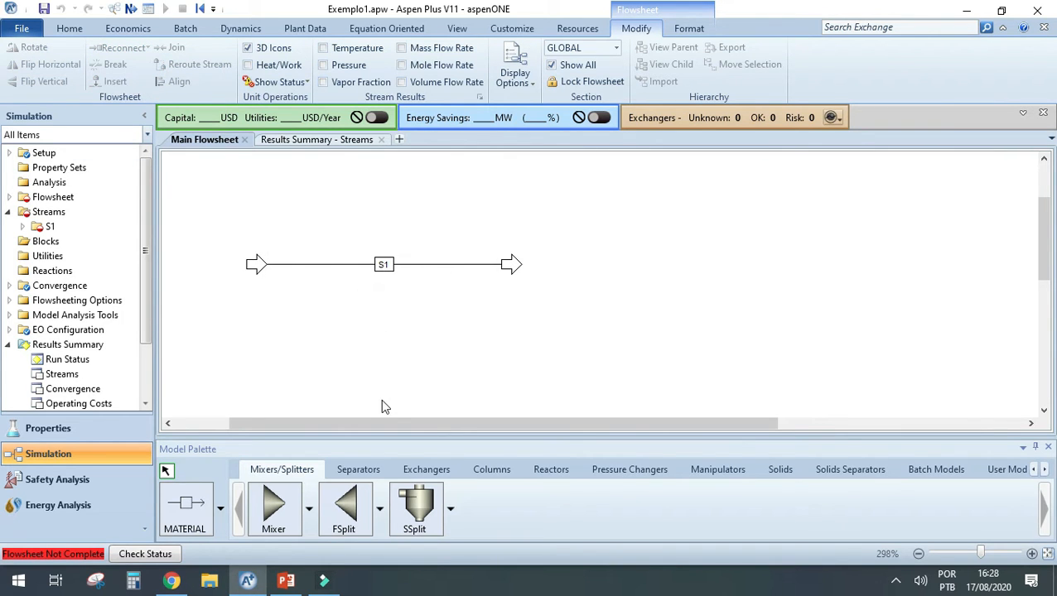
left_click(358, 470)
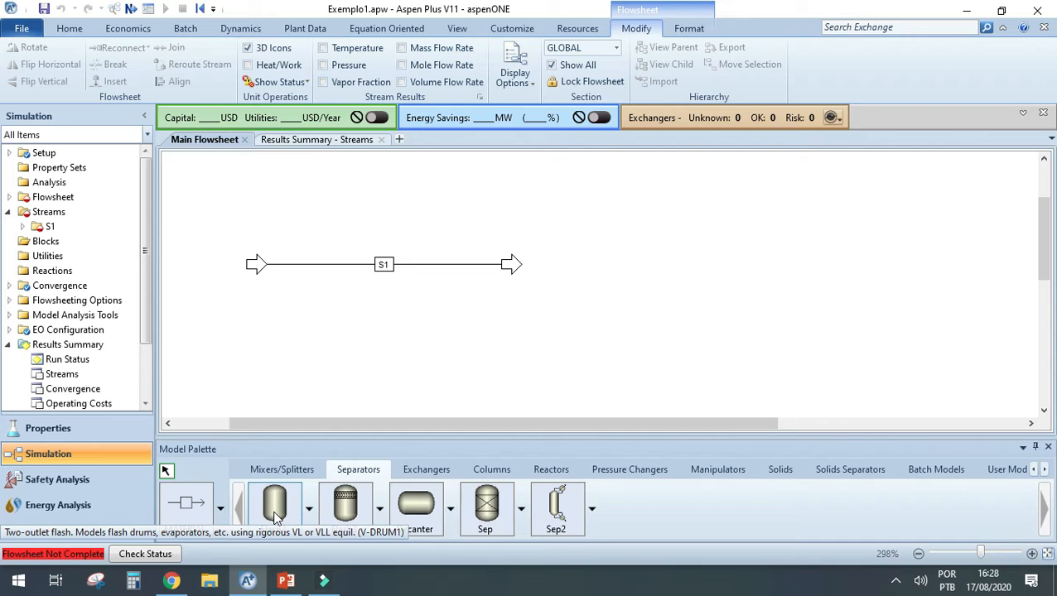
- Rename the material stream S1 as STREAM1
left_click(384, 267)
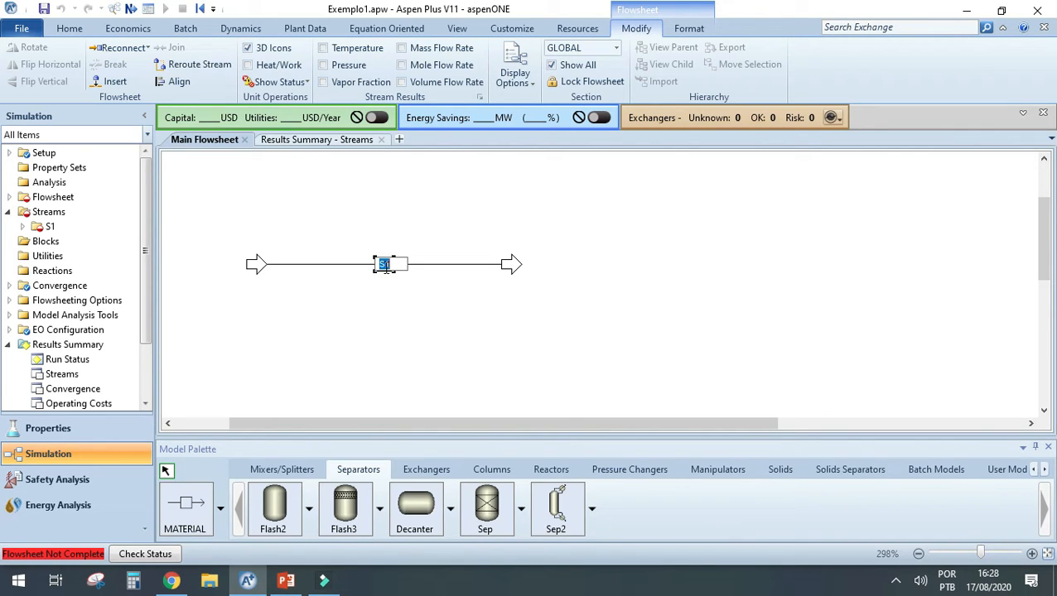
type("STREAM")
key("Return")
left_click(361, 302)
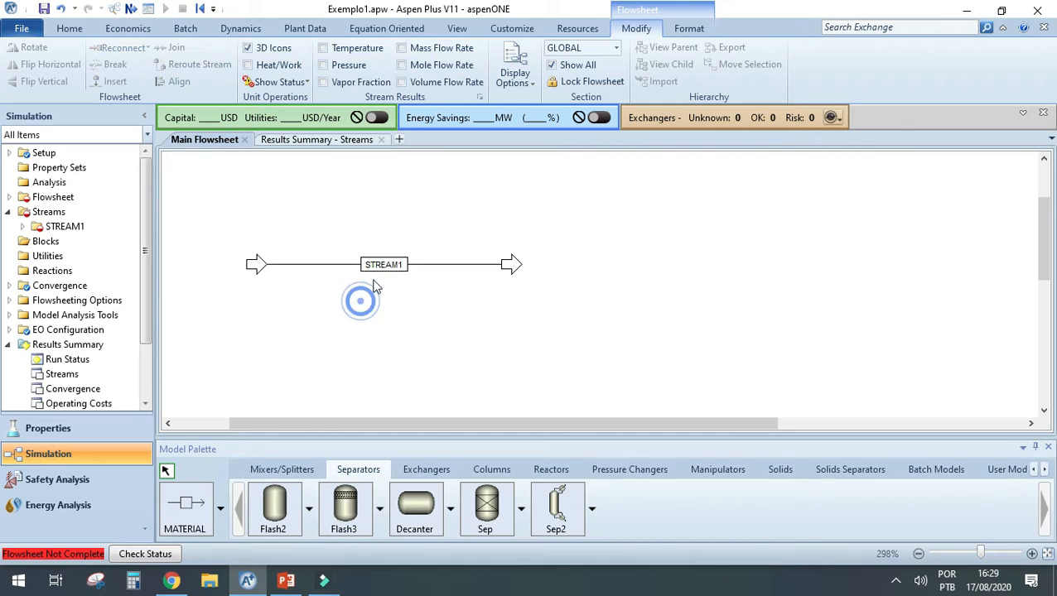
left_click(384, 265)
left_click(381, 301)
left_click(425, 265)
left_click(425, 320)
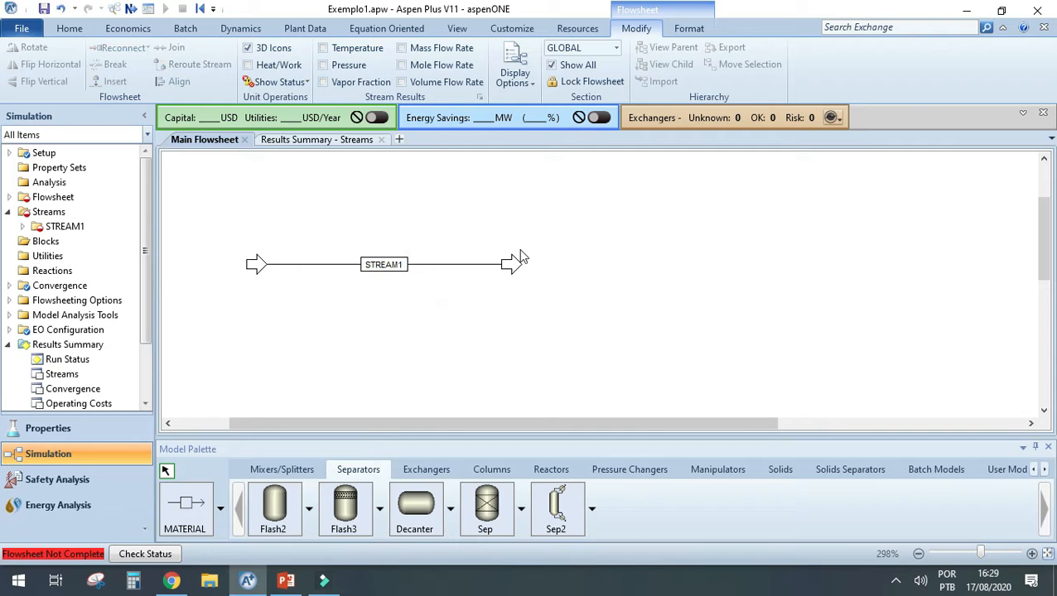
- Place a Flash2 separator block on the flowsheet just beyond the outlet end of STREAM1
left_click(287, 507)
left_click(580, 260)
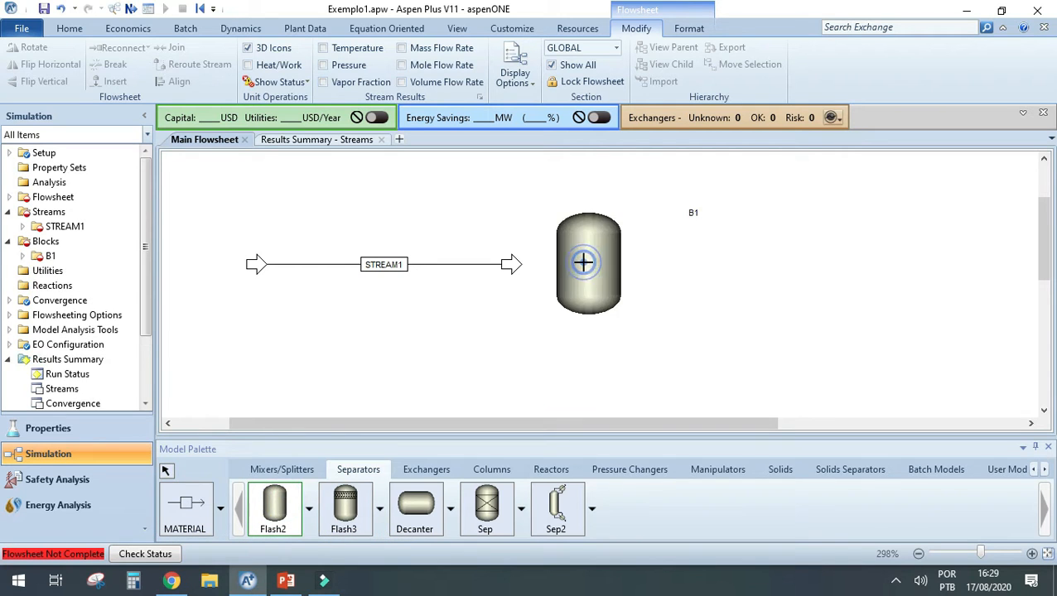
right_click(600, 323)
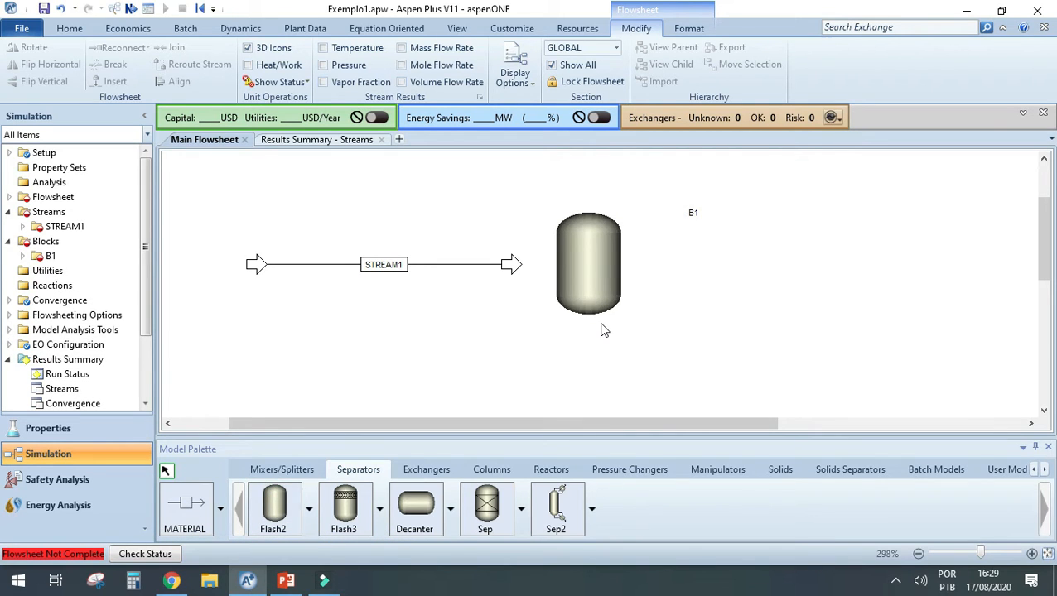
left_click(587, 266)
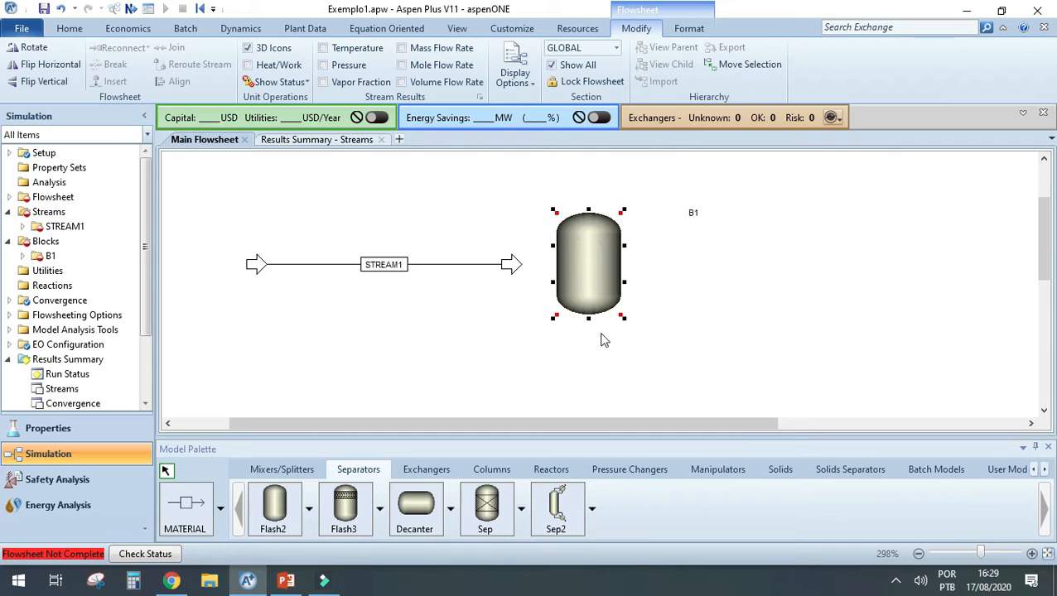
left_click(615, 348)
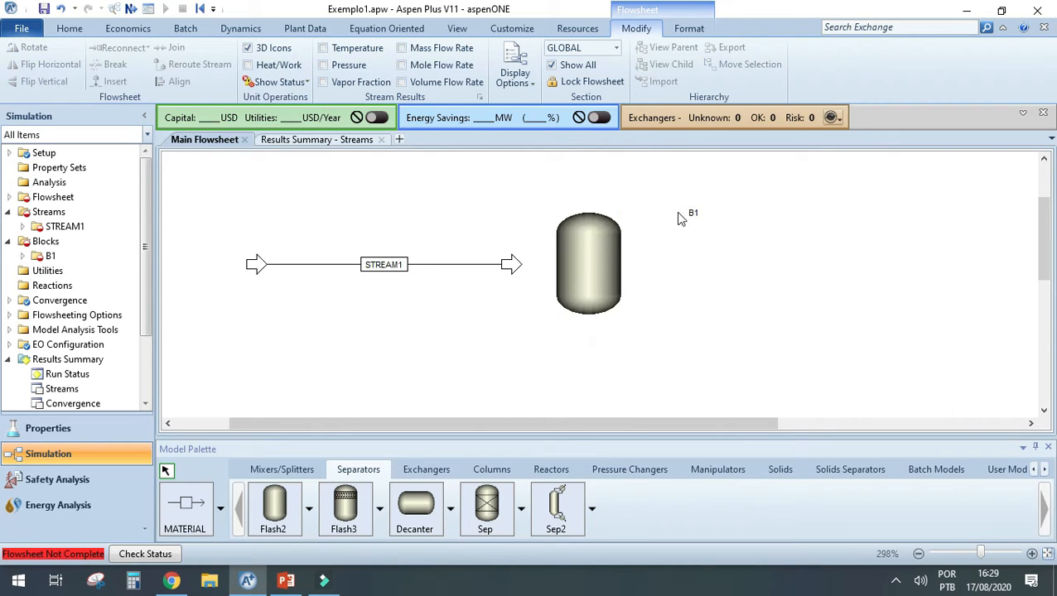
- Rename the Flash2 block as FLASH and position its label close beside the lower part of the vessel
left_click_drag(694, 215, 630, 265)
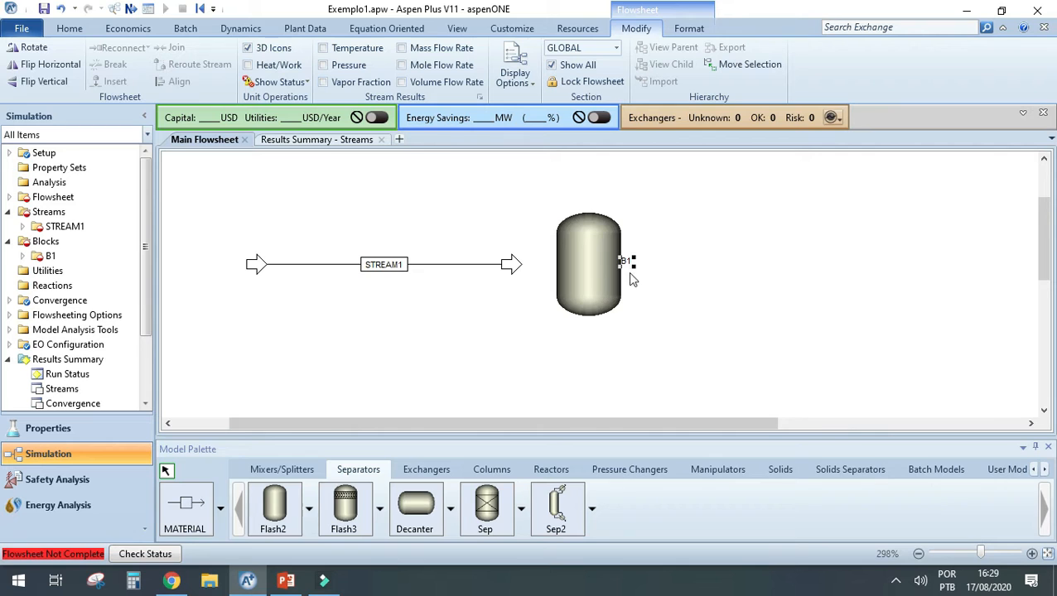
left_click(627, 258)
type("FLASH")
key("Return")
left_click_drag(627, 265, 637, 288)
left_click(529, 340)
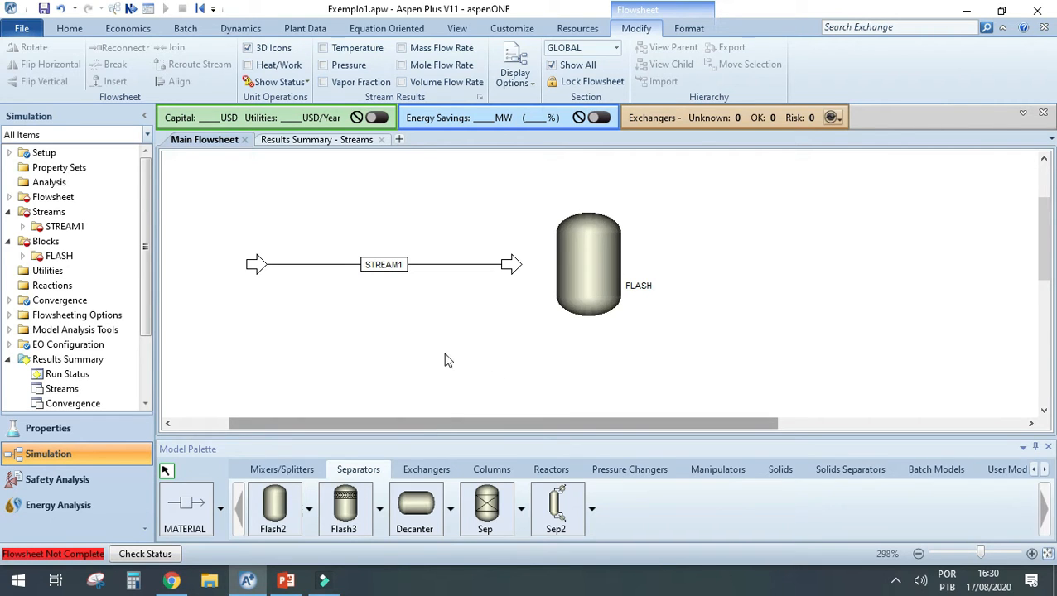
- Reconnect the destination of STREAM1 to the required feed port of the FLASH block
left_click(509, 272)
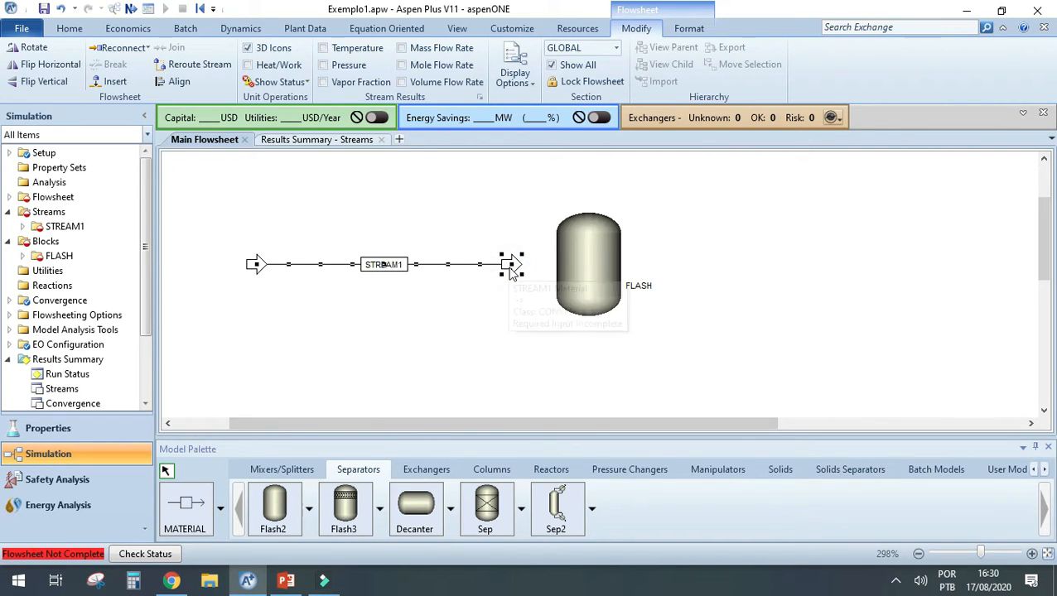
left_click(566, 265)
left_click(512, 267)
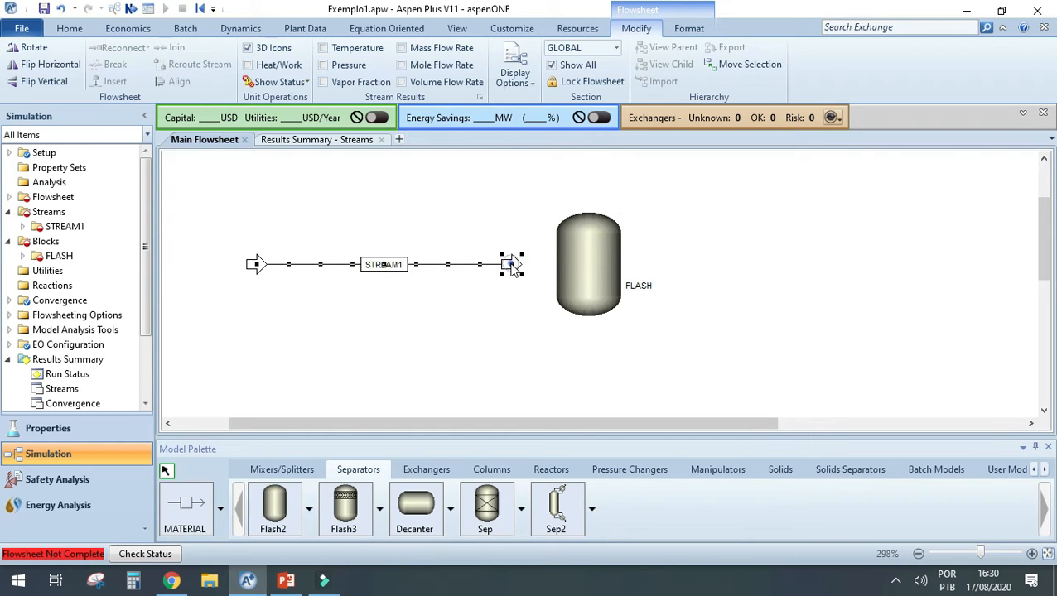
left_click(566, 265)
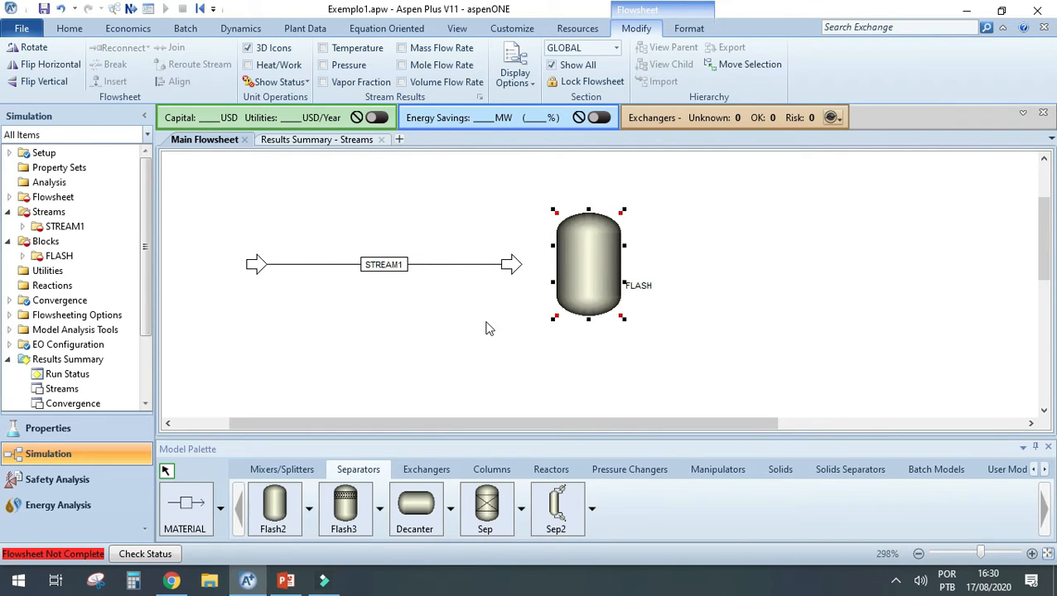
left_click(492, 266)
left_click(145, 47)
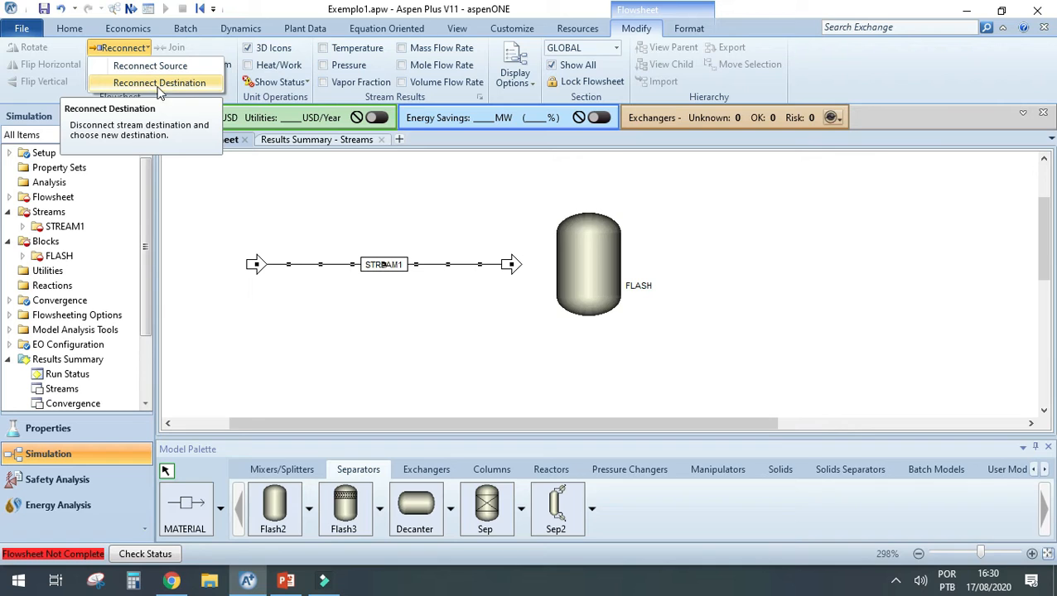
left_click(197, 86)
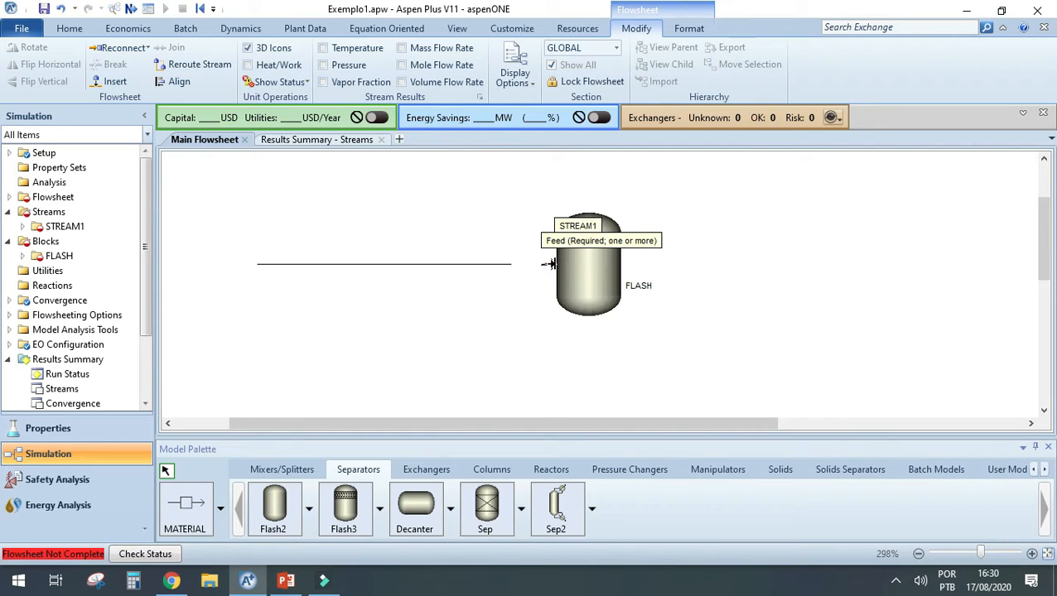
left_click(550, 264)
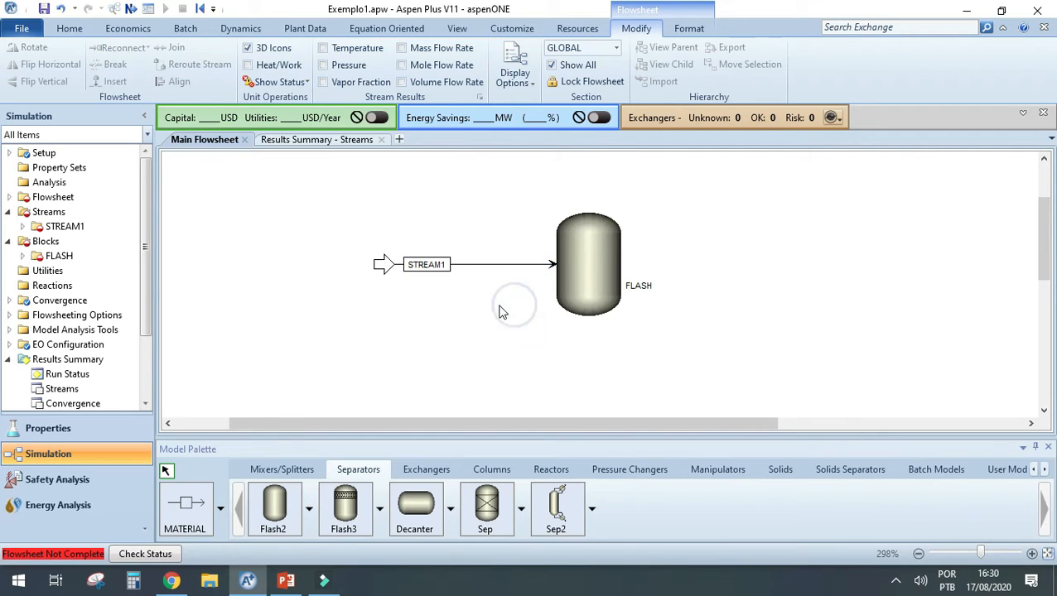
- Move the STREAM1 label along its line closer to the FLASH block and select the stream for inspection
left_click_drag(424, 267, 474, 269)
left_click(471, 316)
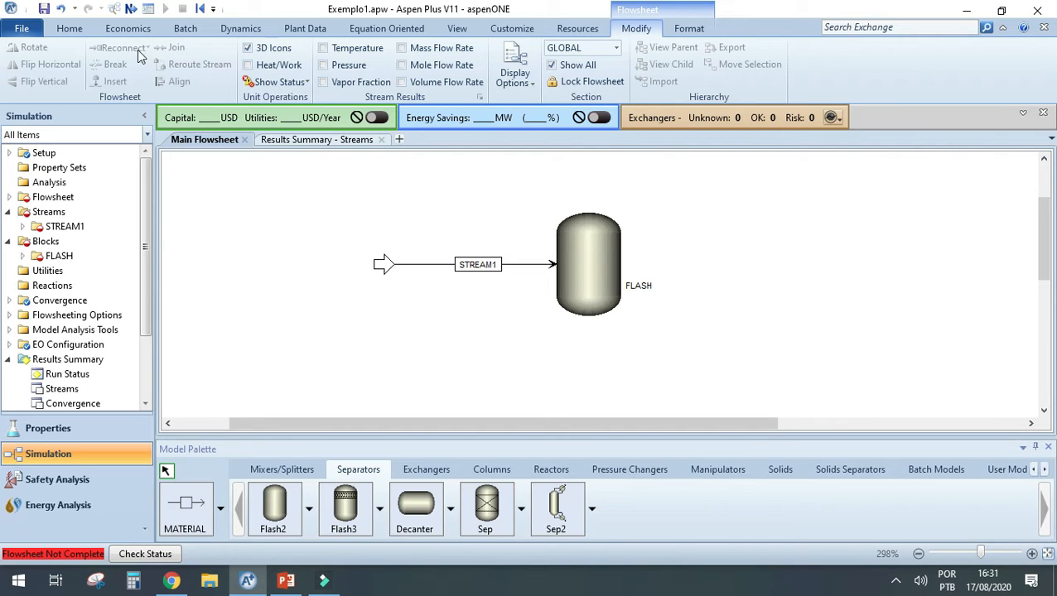
left_click(534, 268)
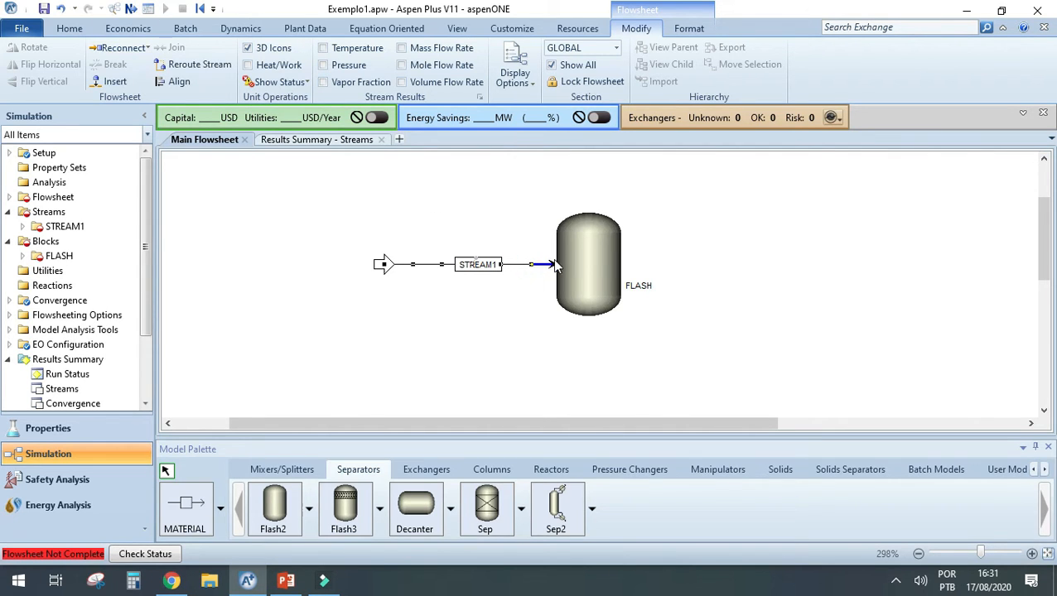
- Examine how STREAM1 connects to the FLASH inlet and which options exist for reconnecting its source or destination
left_click(589, 273)
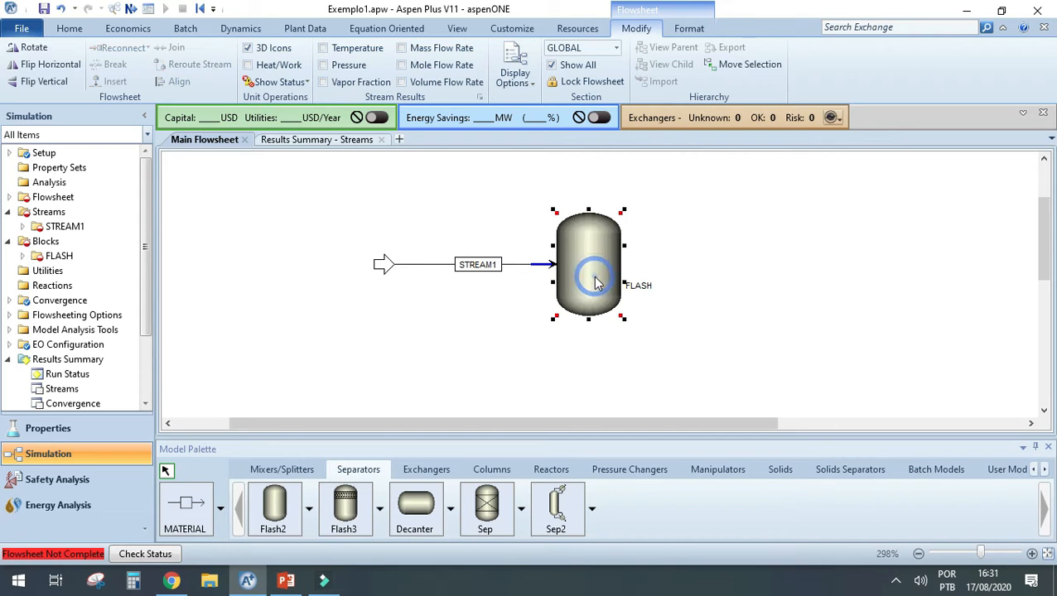
left_click(505, 303)
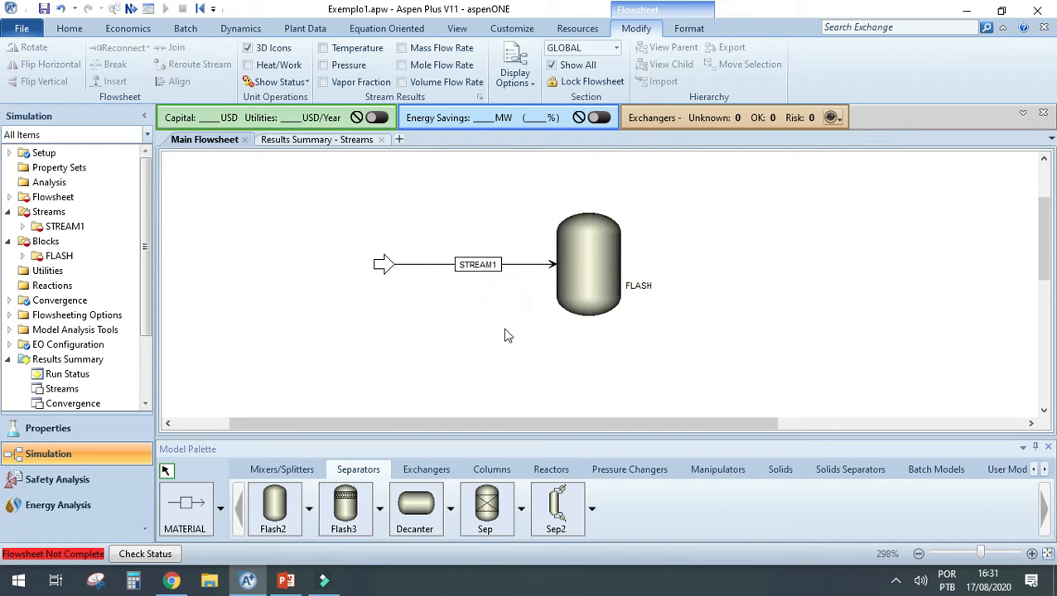
left_click(544, 265)
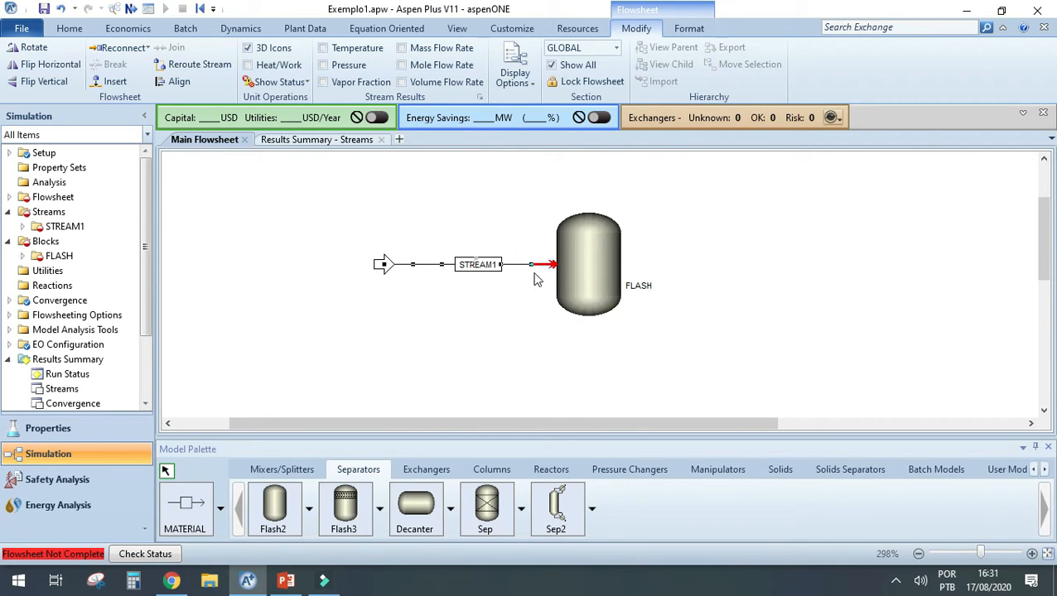
left_click(128, 46)
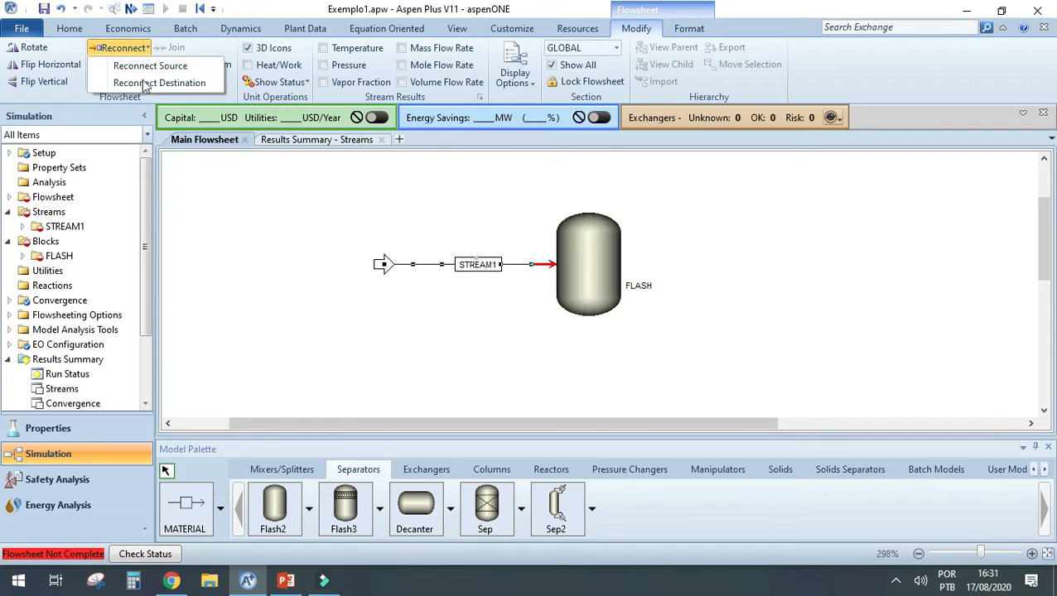
left_click(247, 300)
left_click(417, 371)
left_click(545, 267)
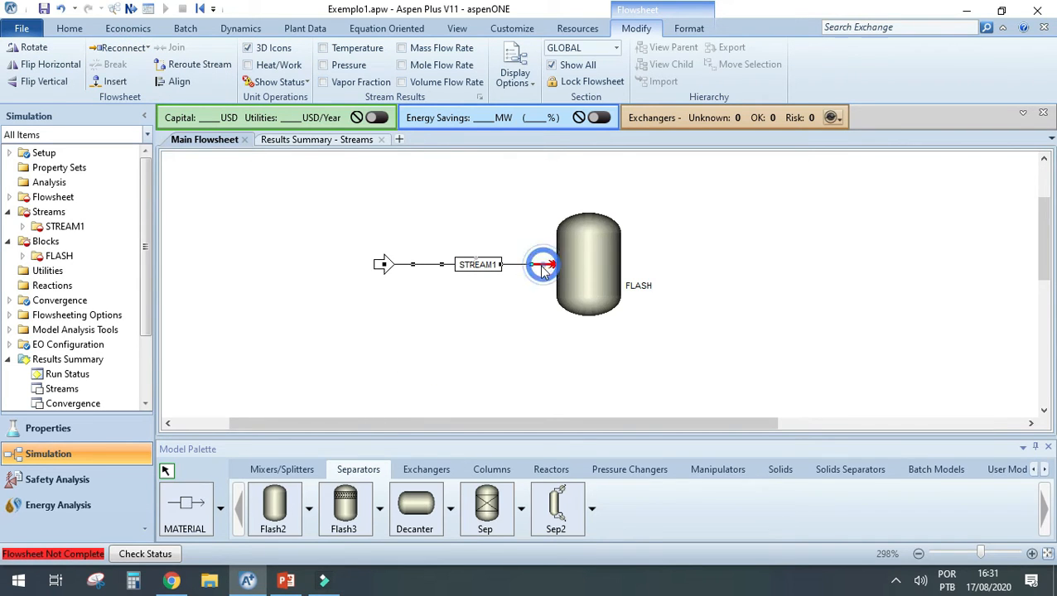
left_click(318, 343)
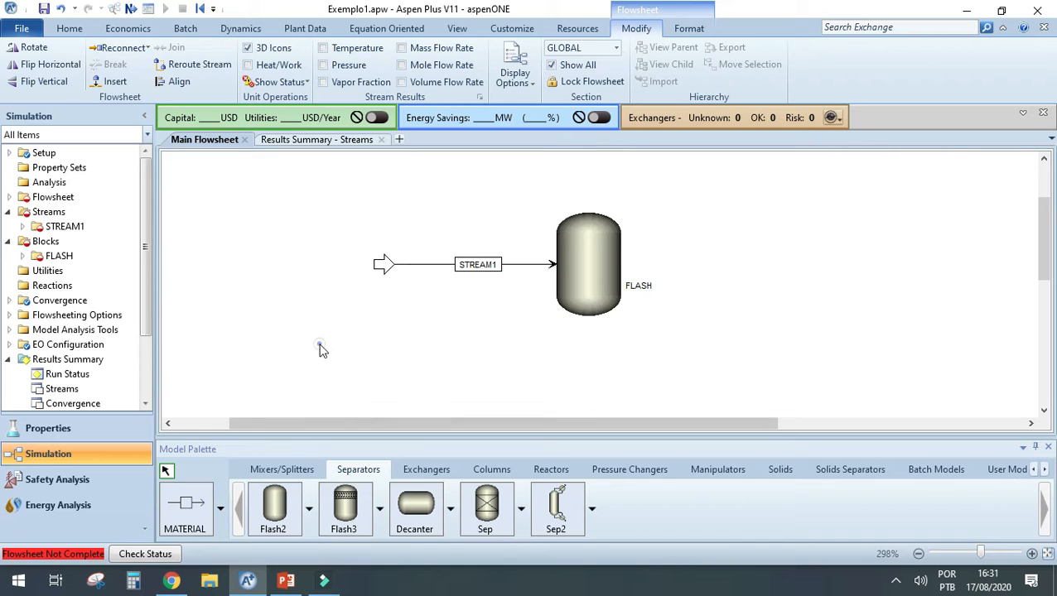
- Add two material outlet streams to the FLASH block, one from its overhead port and one from its required bottom port
left_click(193, 518)
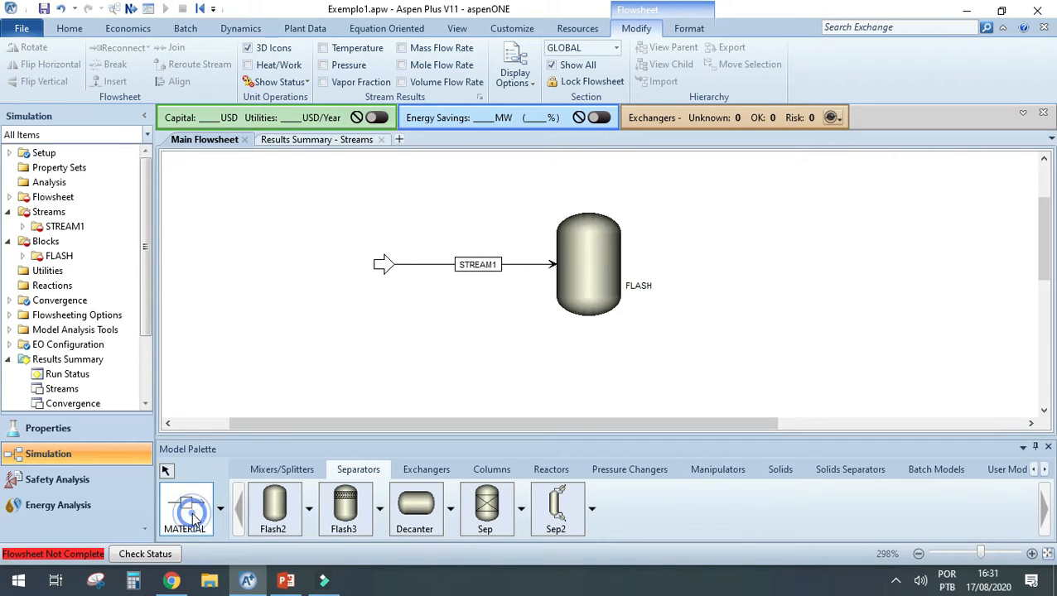
left_click(588, 203)
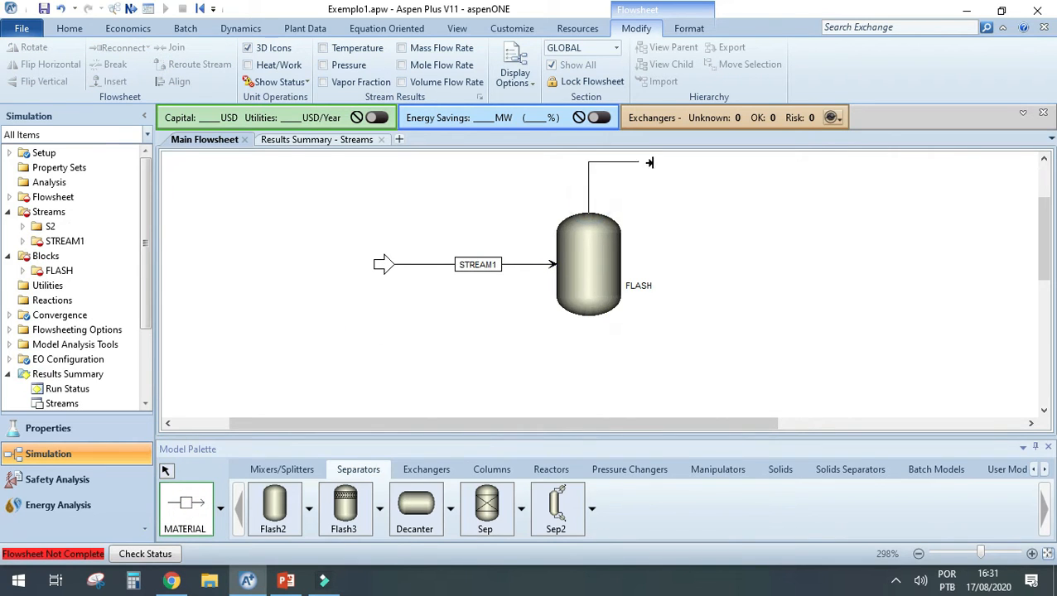
left_click(689, 175)
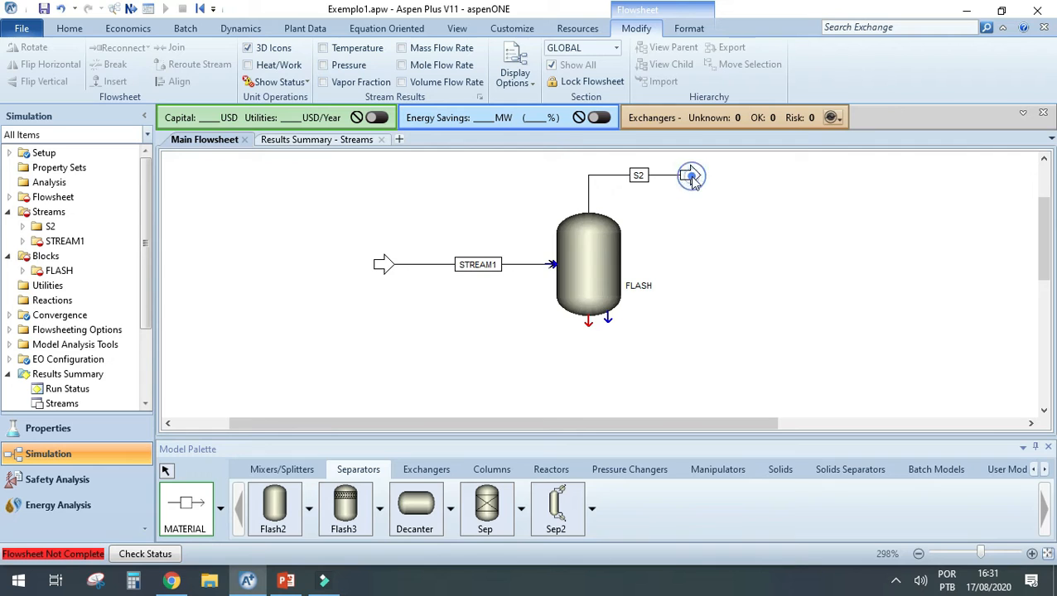
left_click(588, 325)
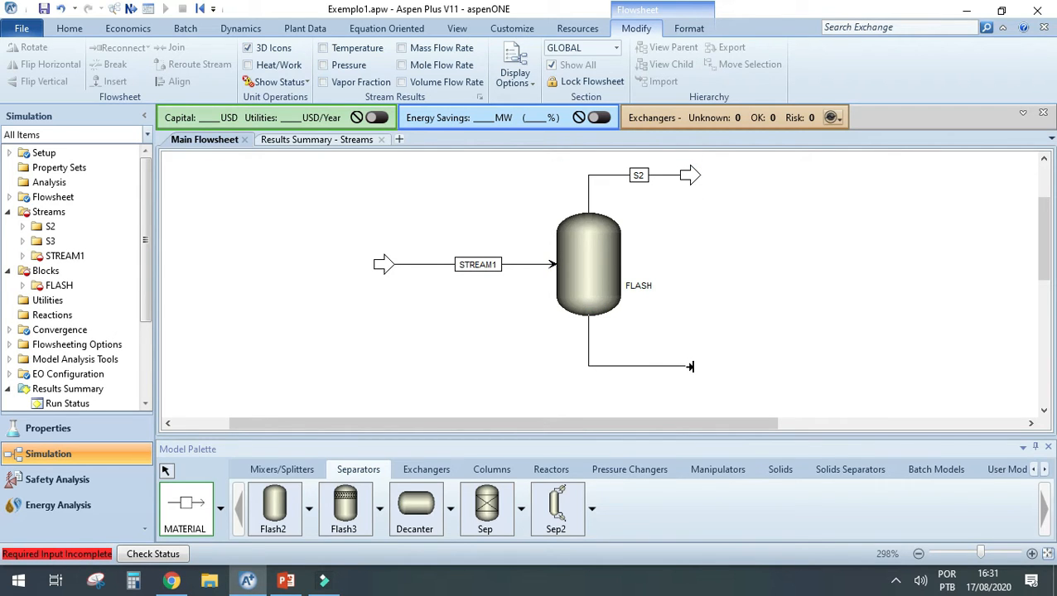
left_click(692, 367)
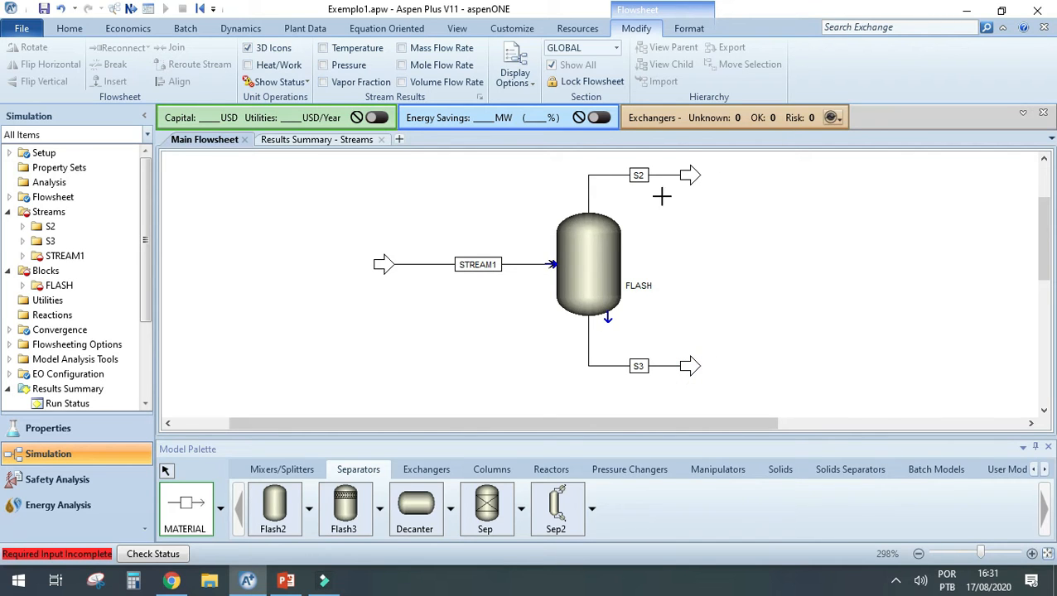
key("Escape")
left_click(594, 296)
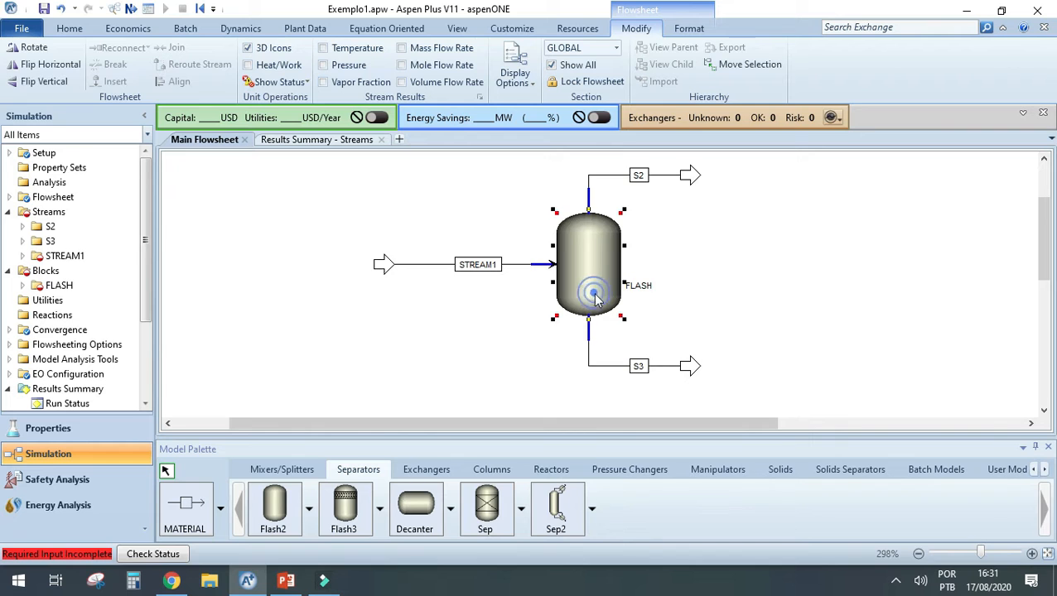
left_click(611, 367)
- Rename the overhead outlet stream of the FLASH block as STREAM2
left_click(639, 175)
left_click(639, 175)
type("STREAM")
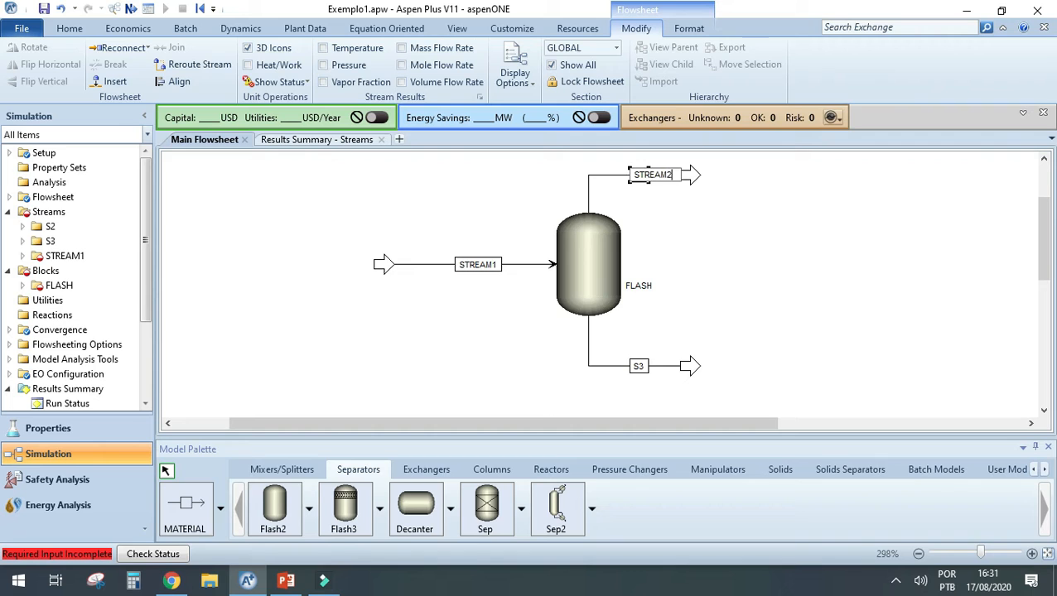
type("2")
key("Return")
- Rename the bottom outlet stream of the FLASH block as STREAM3
left_click(638, 369)
left_click(638, 370)
type("STREAM")
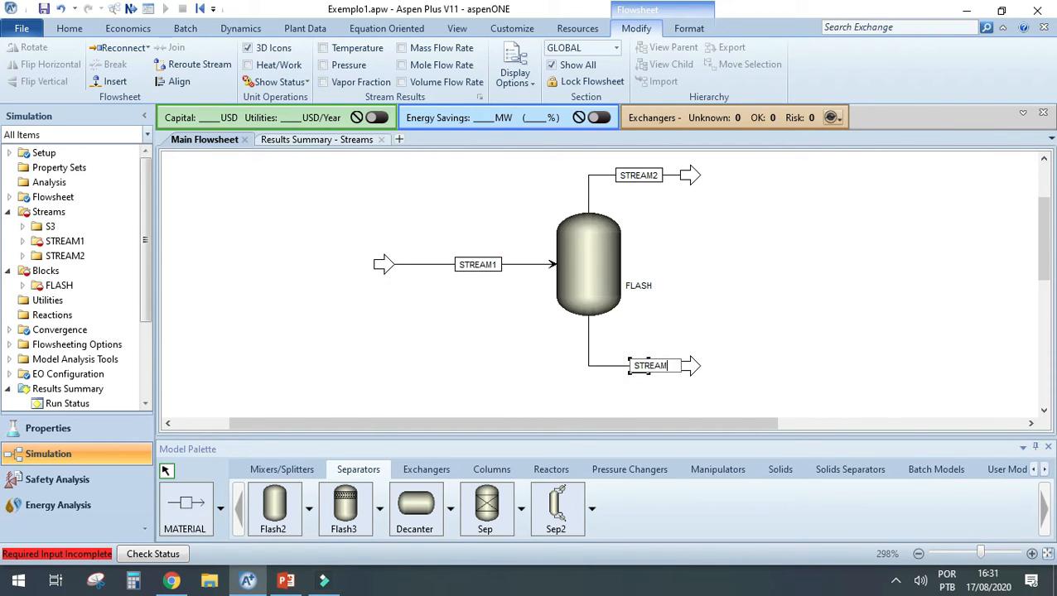
type("3")
key("Return")
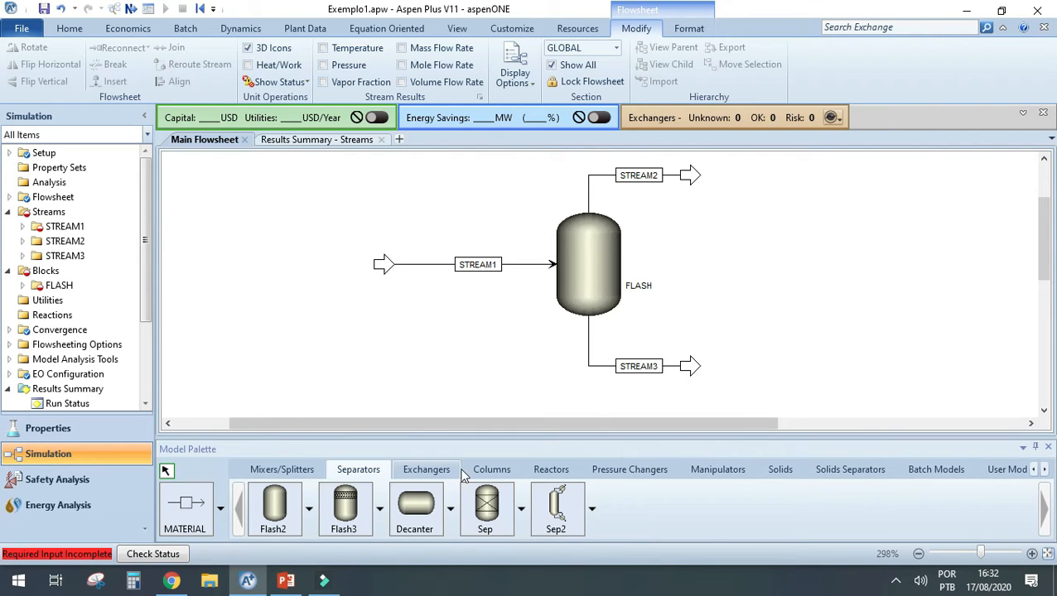
- Review the unit models available for columns, exchangers and mixers/splitters
left_click(495, 470)
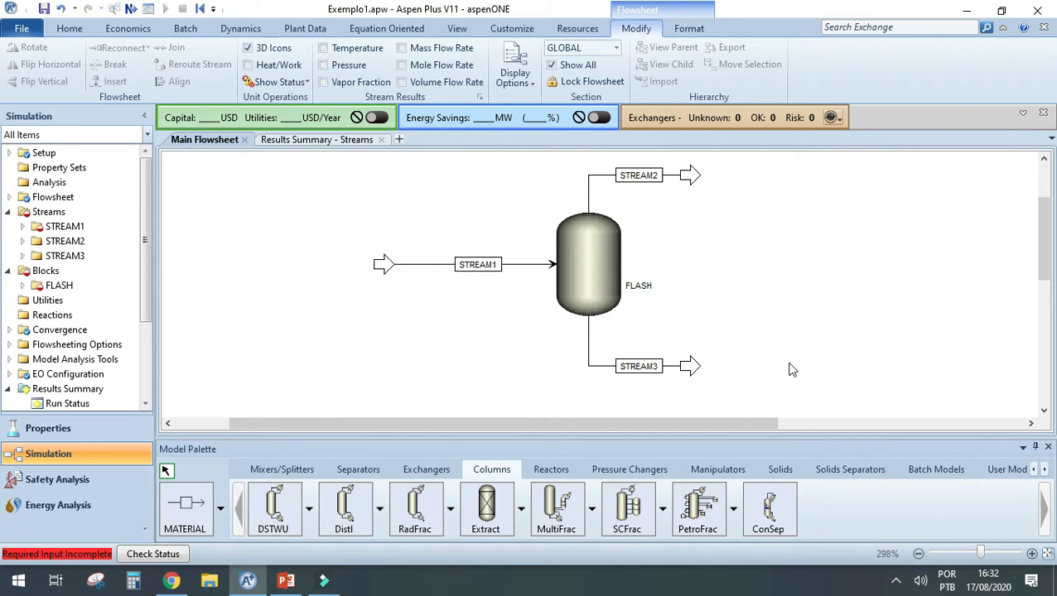
left_click(283, 470)
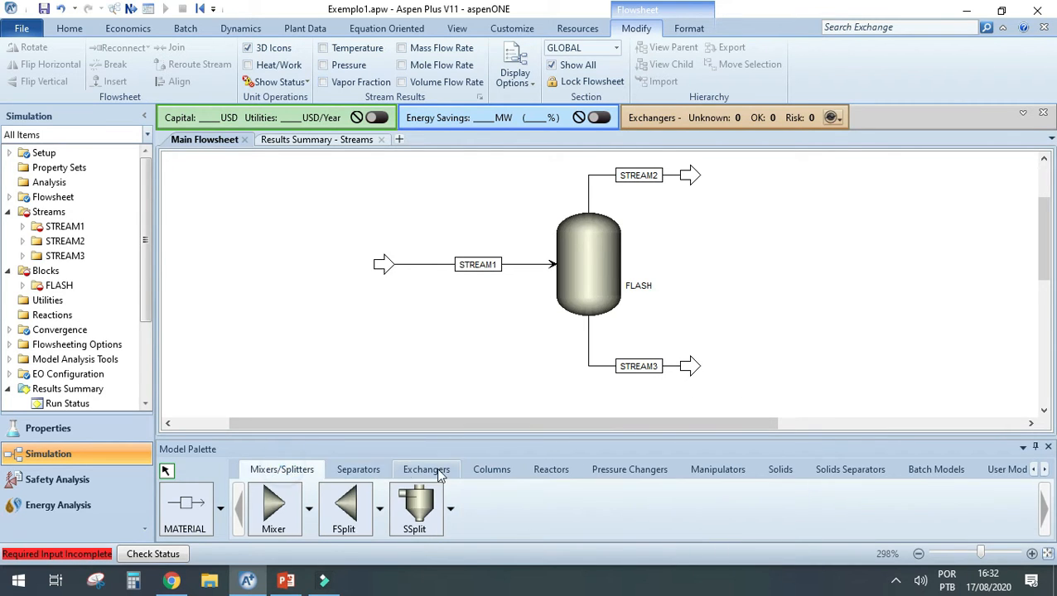
left_click(430, 469)
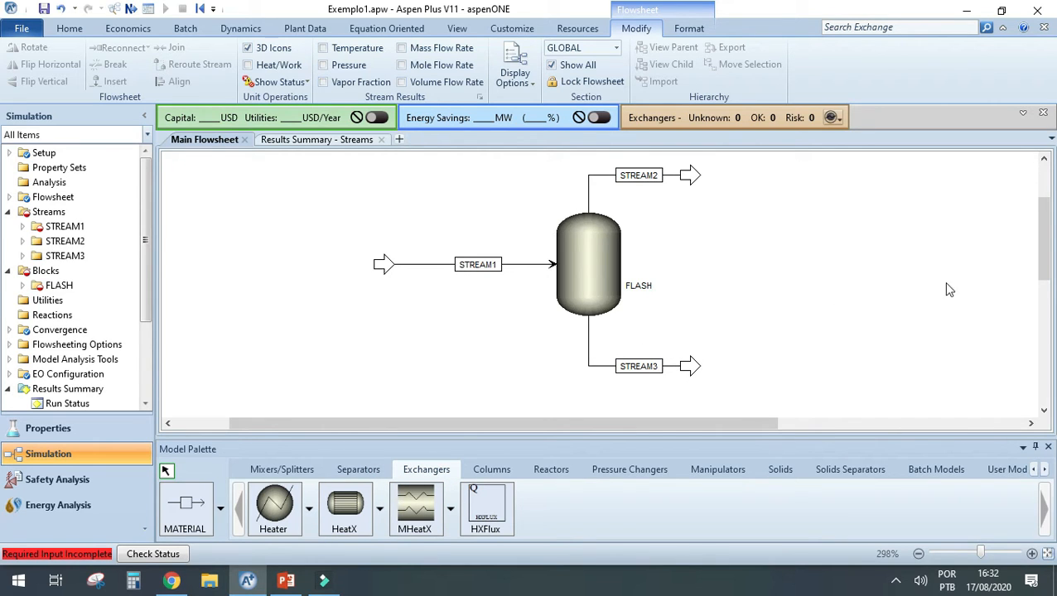
left_click(448, 365)
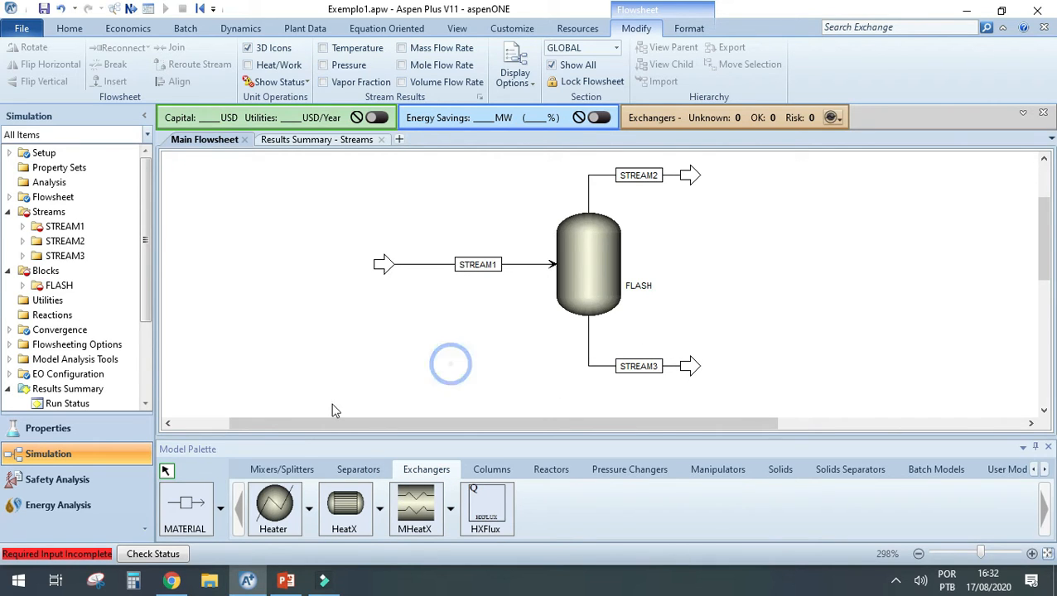
left_click(286, 470)
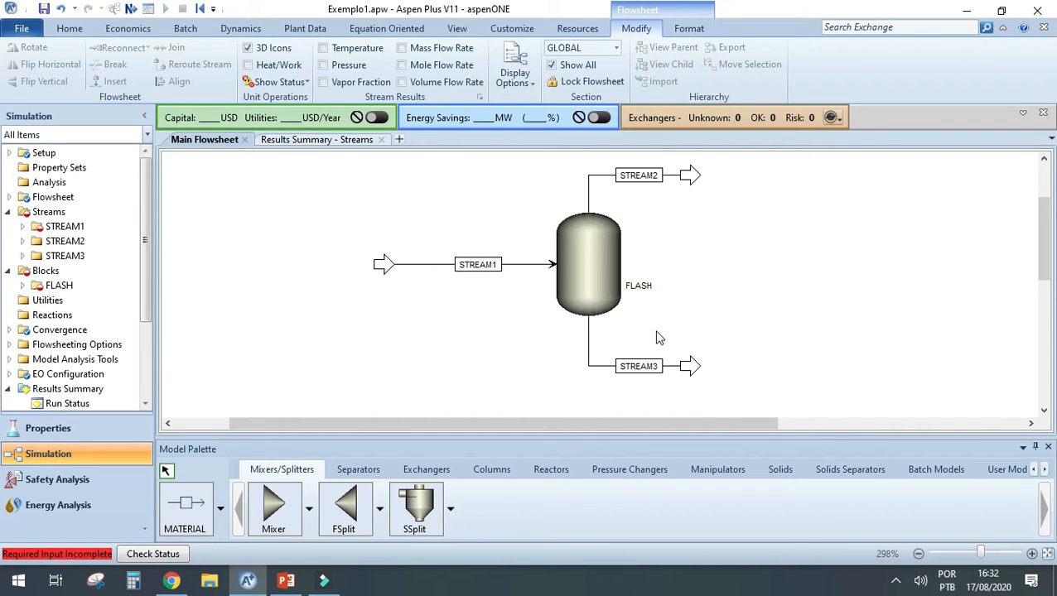
left_click_drag(355, 159, 754, 393)
left_click(753, 394)
left_click(832, 358)
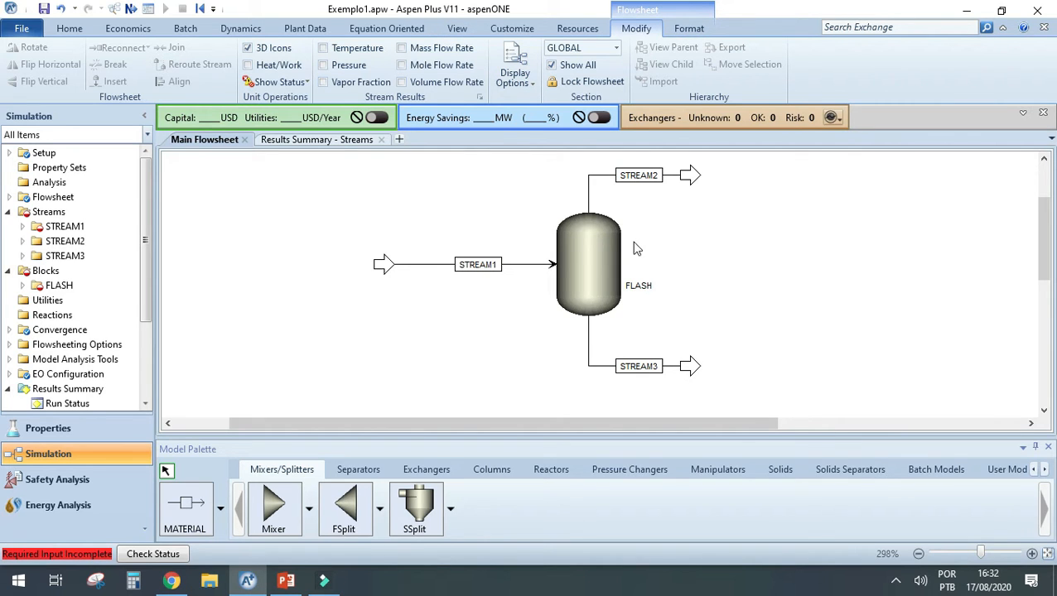
left_click_drag(793, 392, 333, 162)
left_click(287, 334)
- Zoom the flowsheet to fit the window and center the FLASH block with its streams
left_click(458, 30)
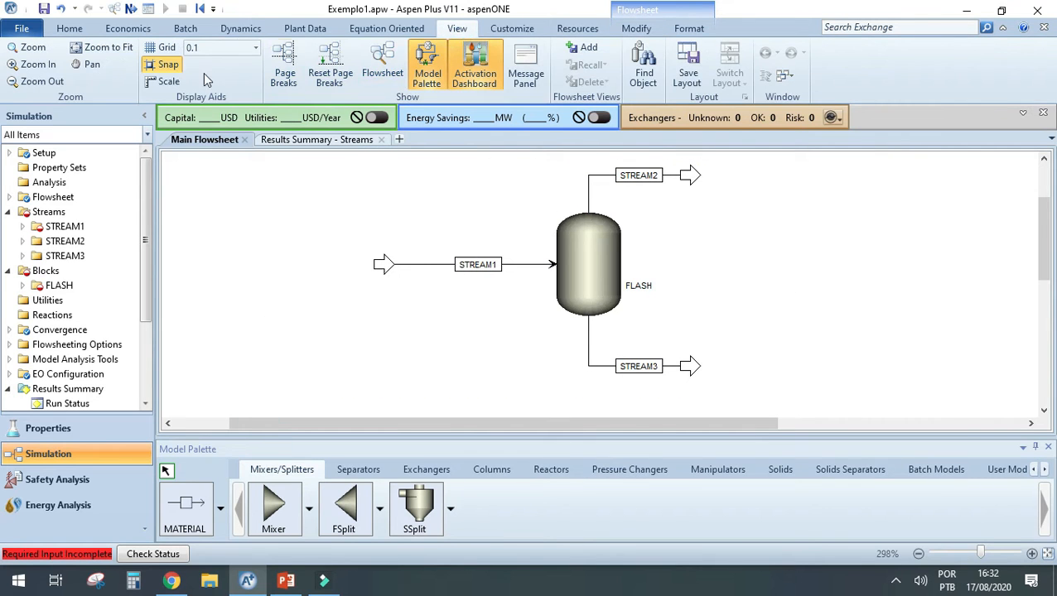
left_click(120, 51)
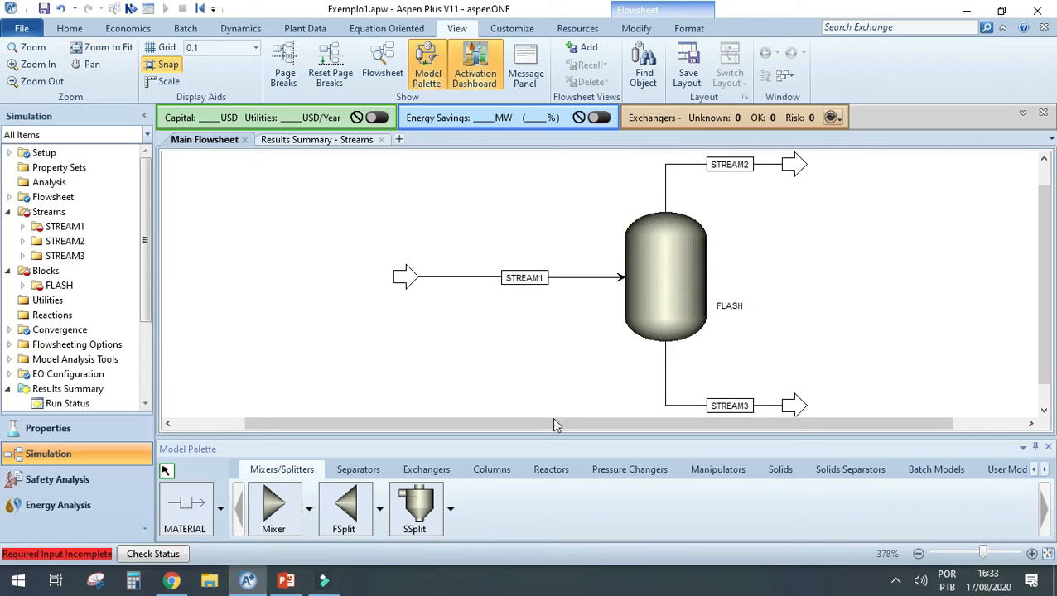
left_click_drag(553, 427, 593, 426)
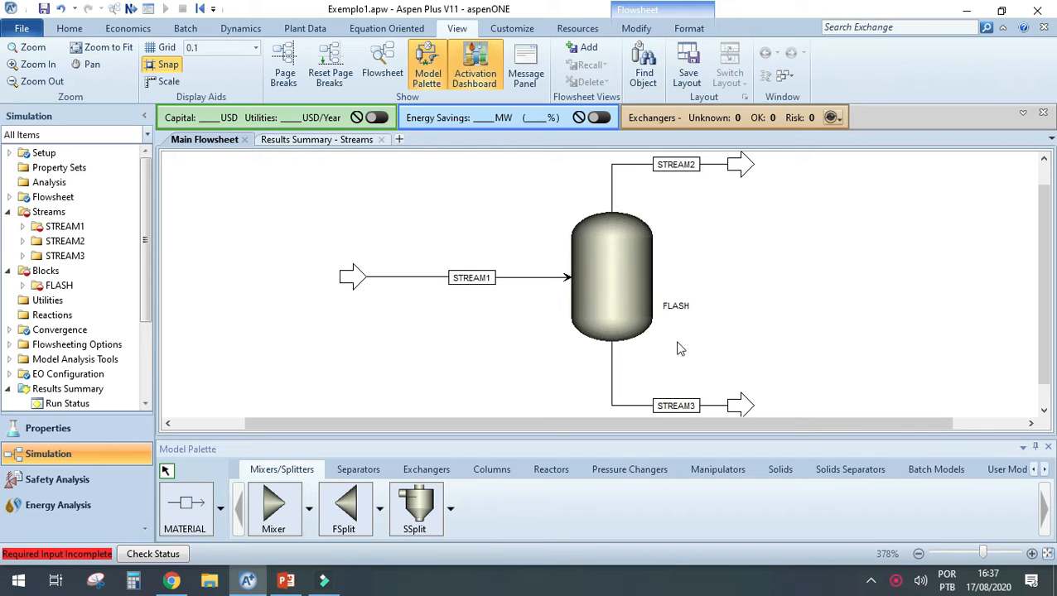
- Open the input form of STREAM1 and the specifications form of the FLASH block from the flowsheet
left_click(71, 30)
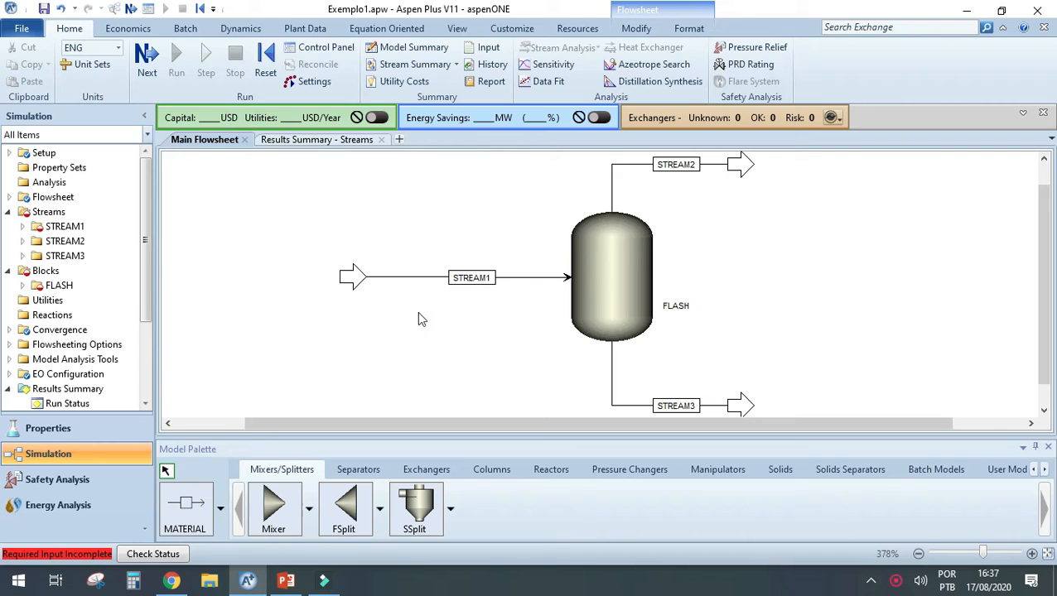
left_click(617, 277)
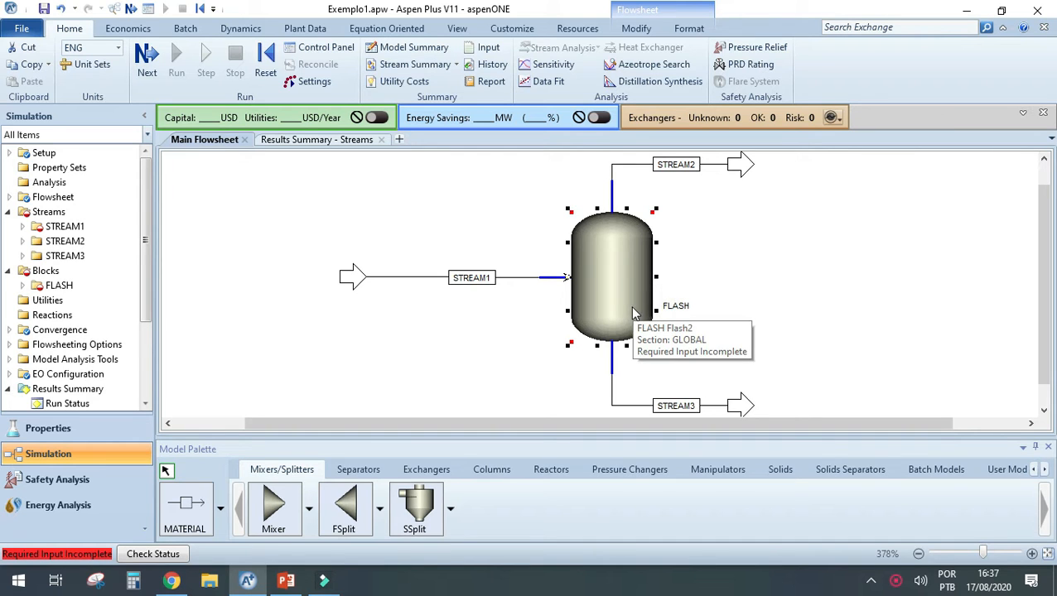
left_click(646, 165)
left_click(638, 400)
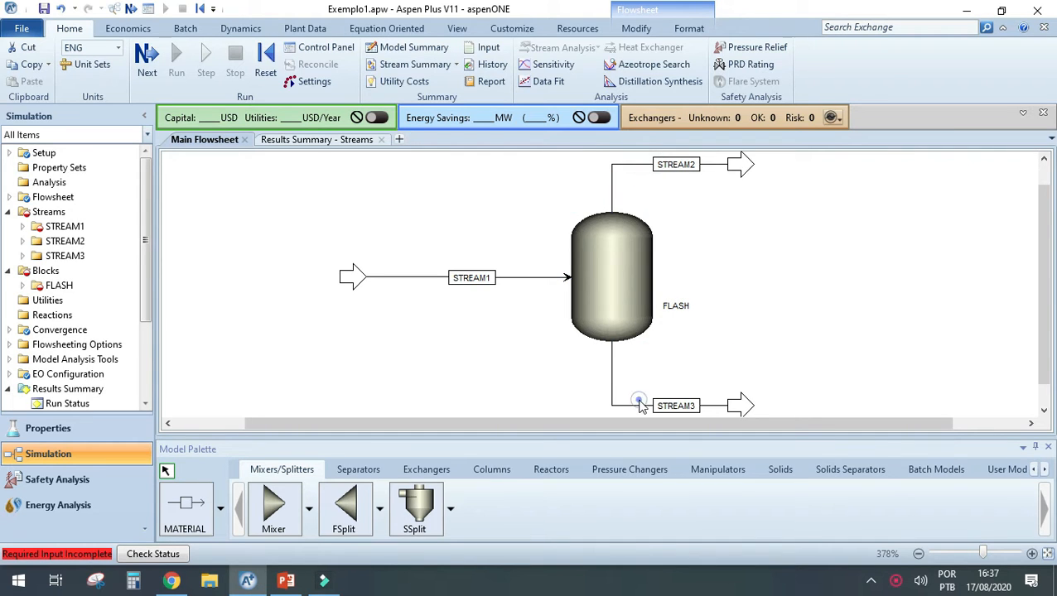
left_click(639, 402)
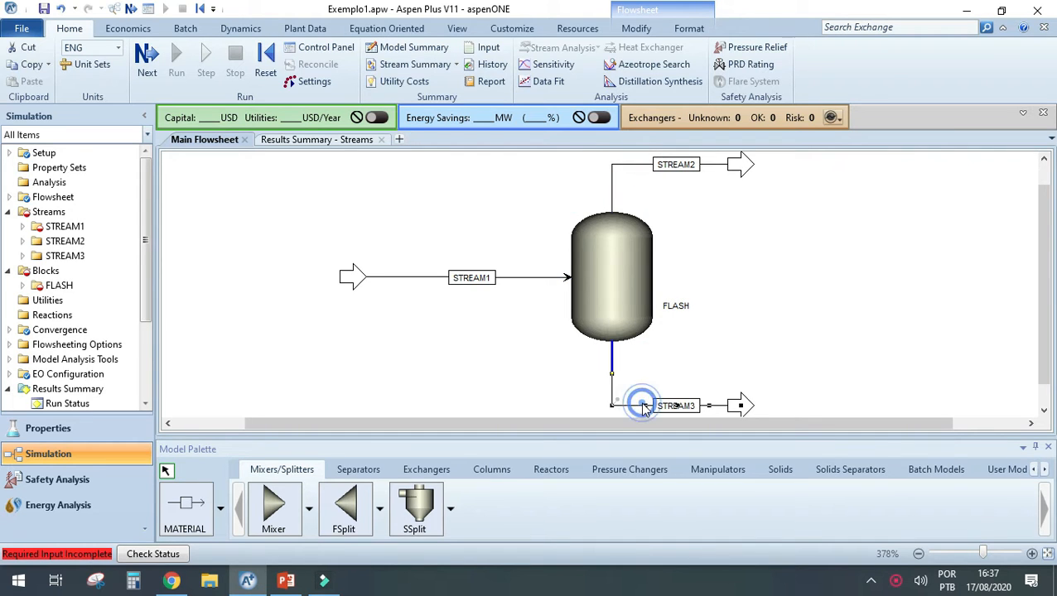
left_click(406, 280)
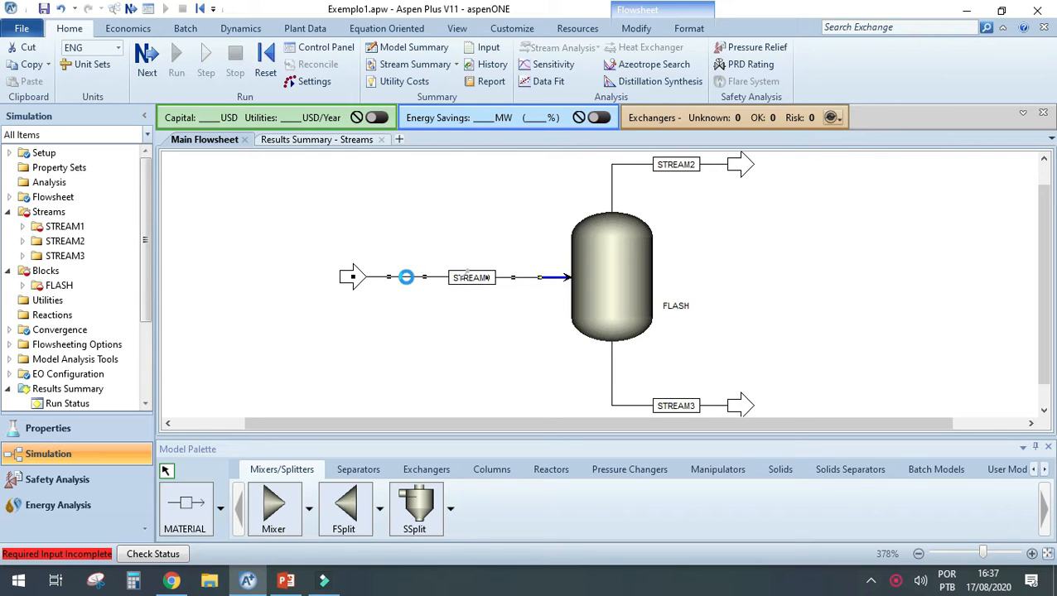
double_click(417, 267)
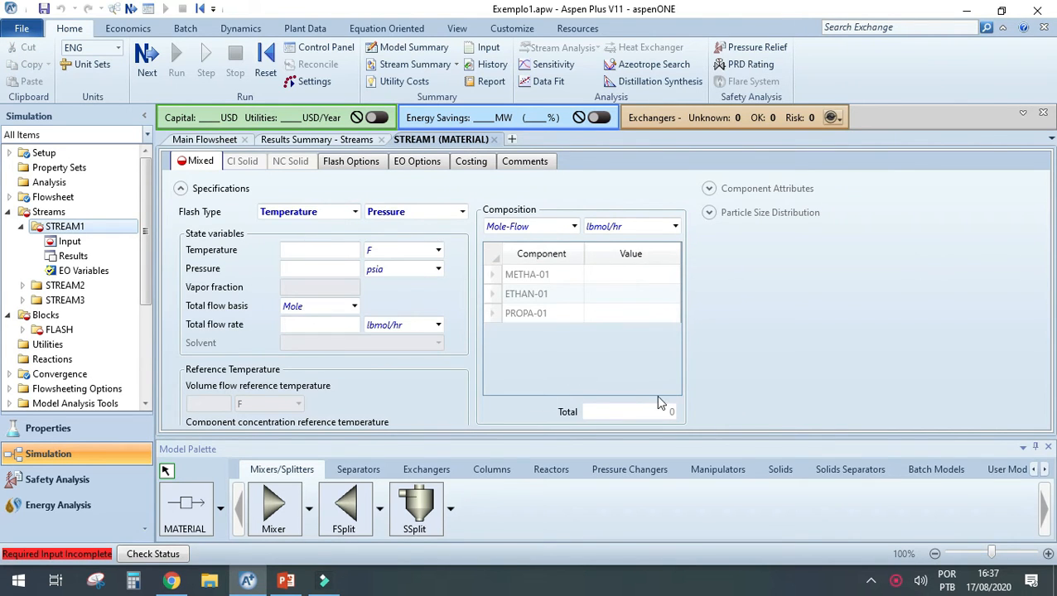
left_click(207, 140)
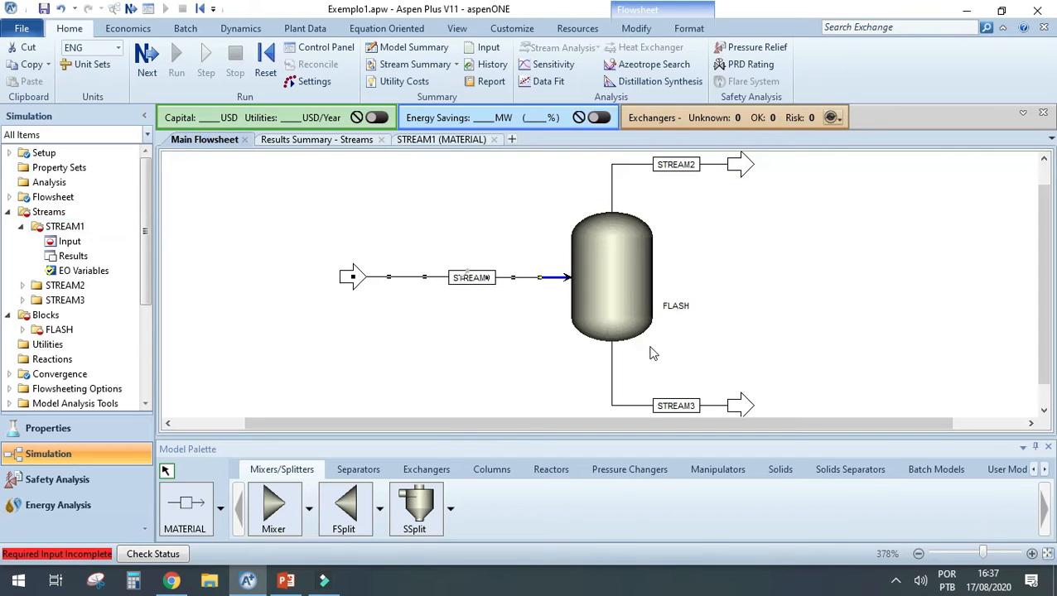
double_click(627, 287)
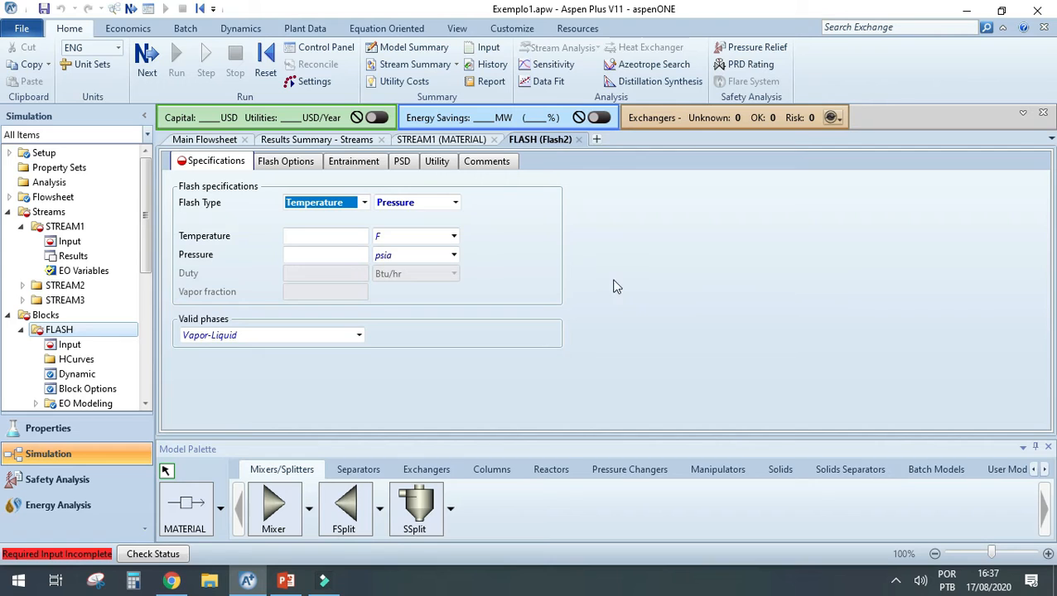
- Return to the STREAM1 input form and close the Results Summary - Streams sheet
left_click(217, 141)
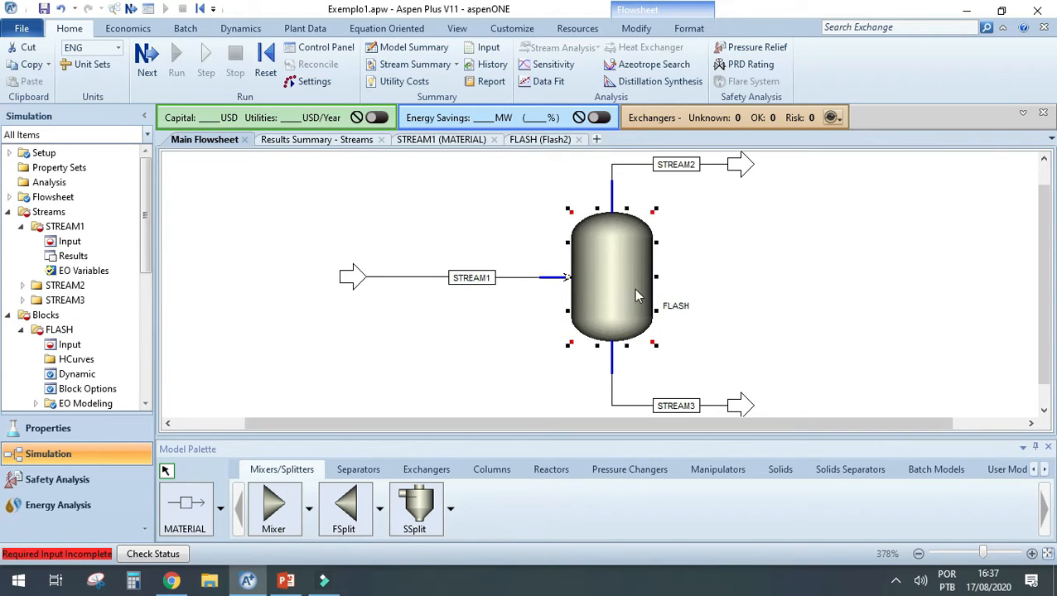
left_click(555, 141)
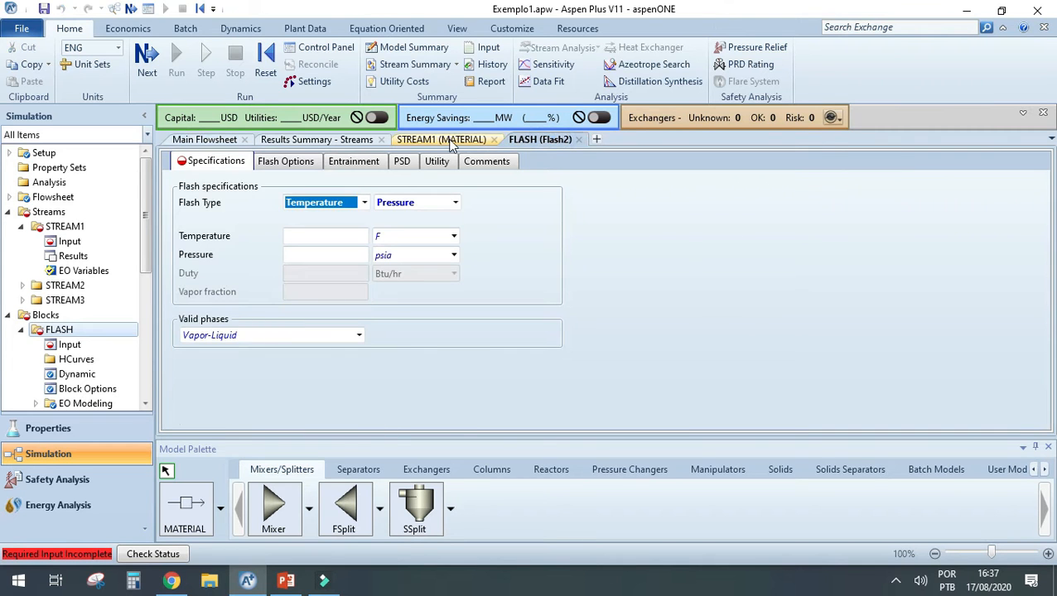
left_click(447, 139)
left_click(381, 139)
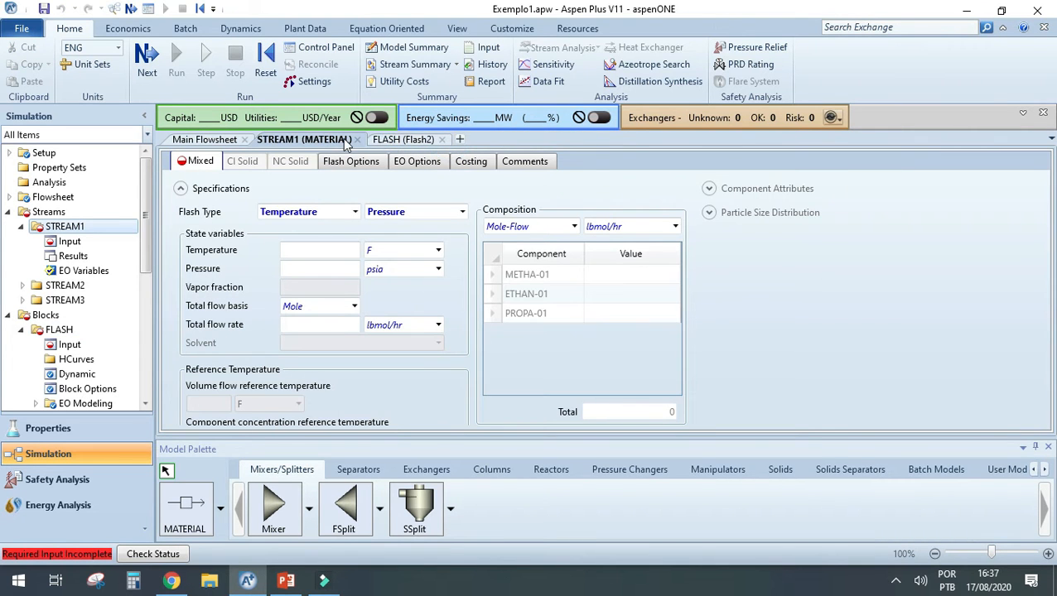
- Look over the STREAM1 and FLASH input forms in turn, and return to the main flowsheet with nothing selected
left_click(409, 140)
left_click(335, 140)
left_click(404, 140)
left_click(291, 143)
left_click(401, 140)
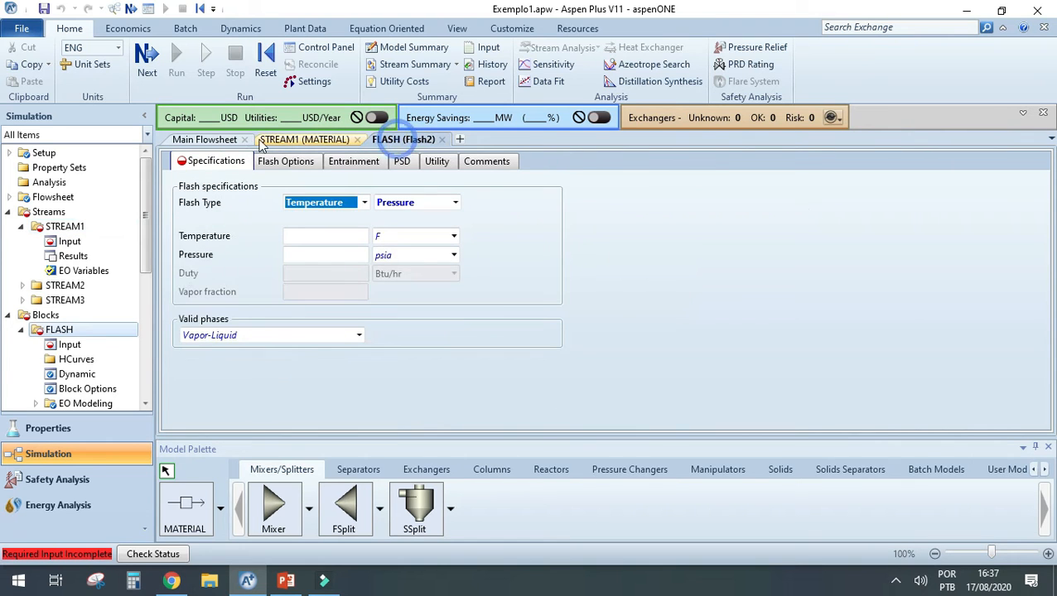
left_click(210, 143)
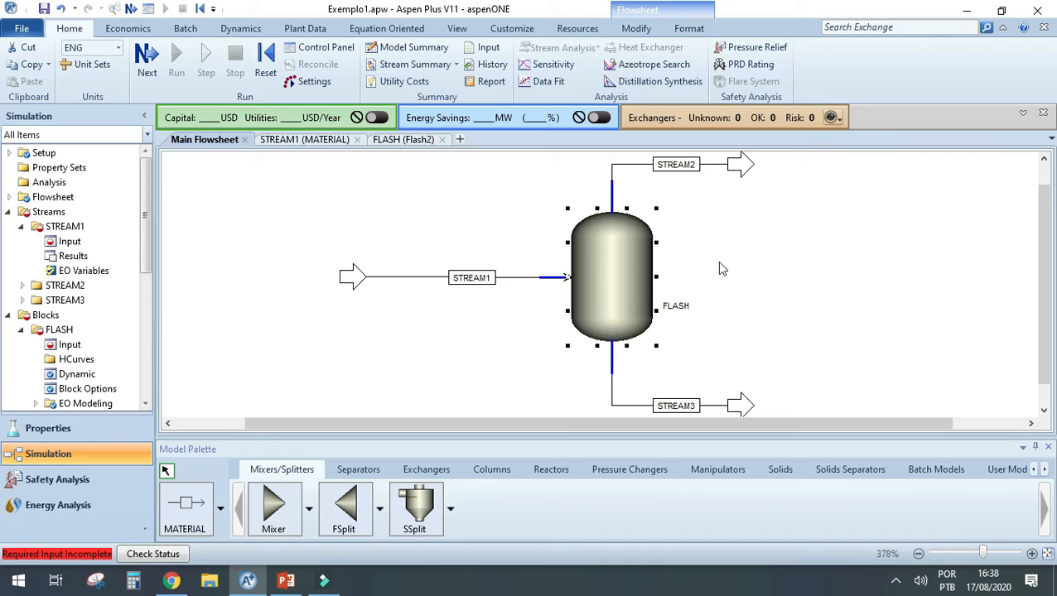
left_click(738, 253)
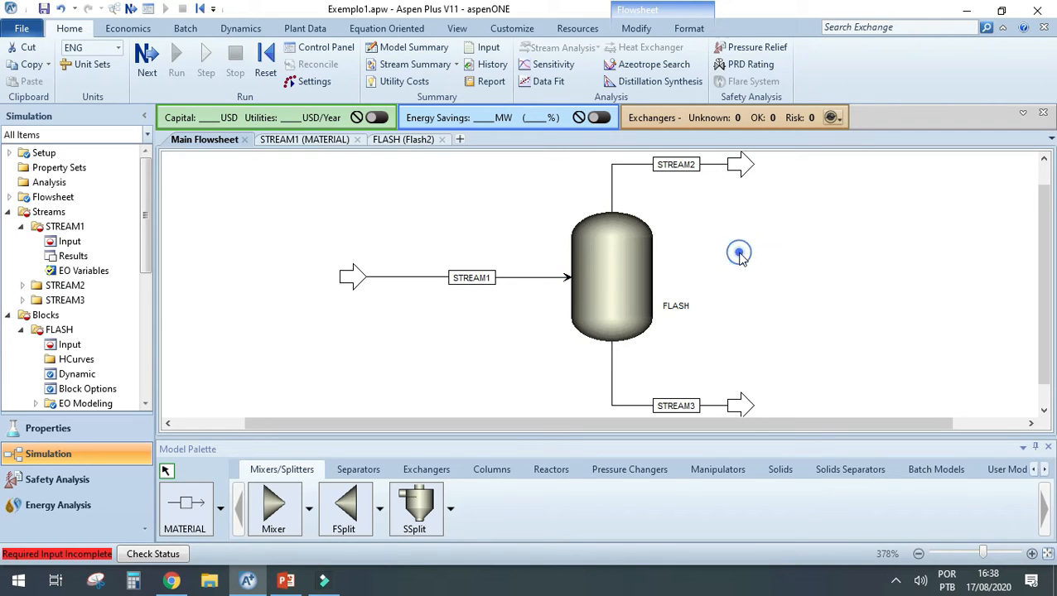
- Switch to the PowerPoint presentation and show slide 12 with the Exemplo 1 hydrocarbon flash separation problem statement
left_click(285, 580)
scroll(149, 452, "down", 6)
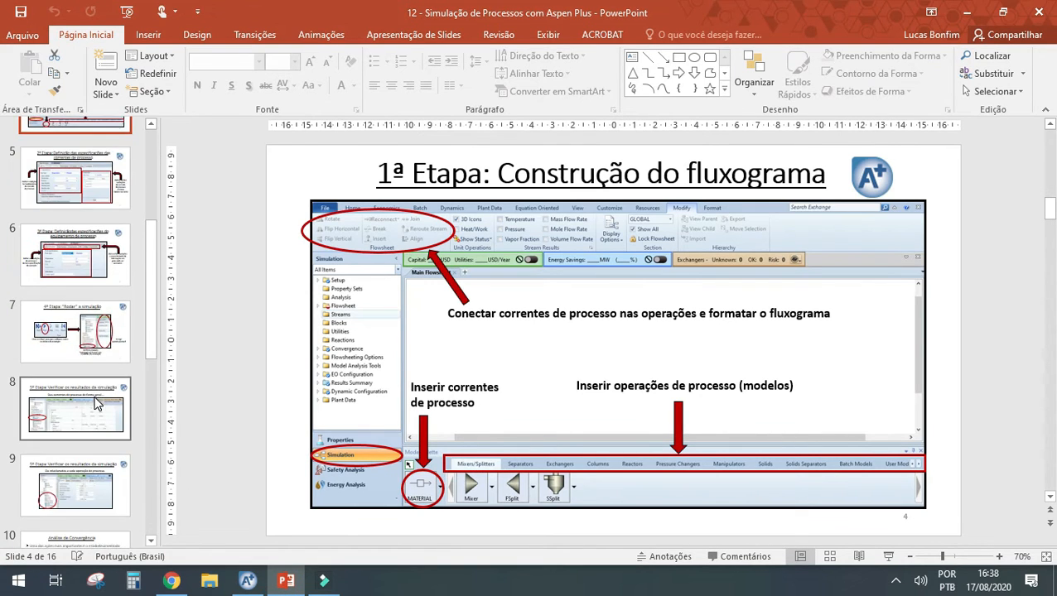
scroll(93, 396, "down", 3)
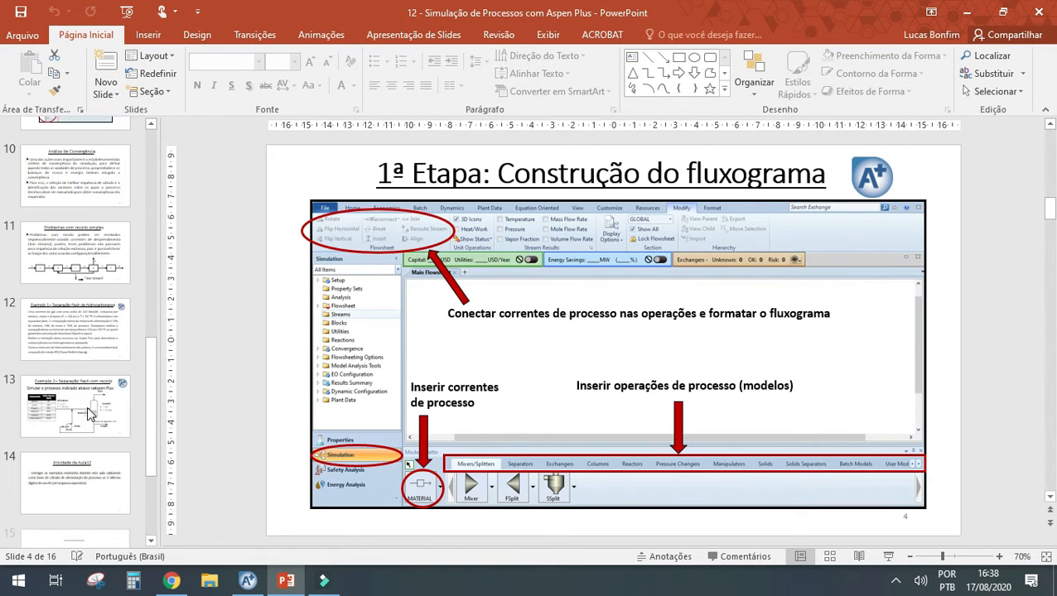
left_click(89, 323)
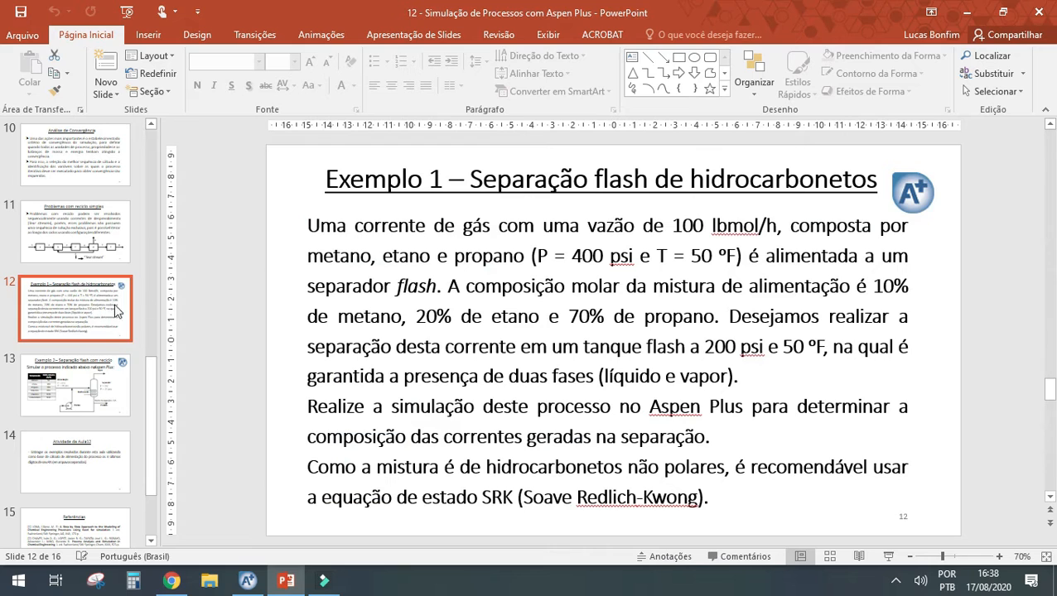
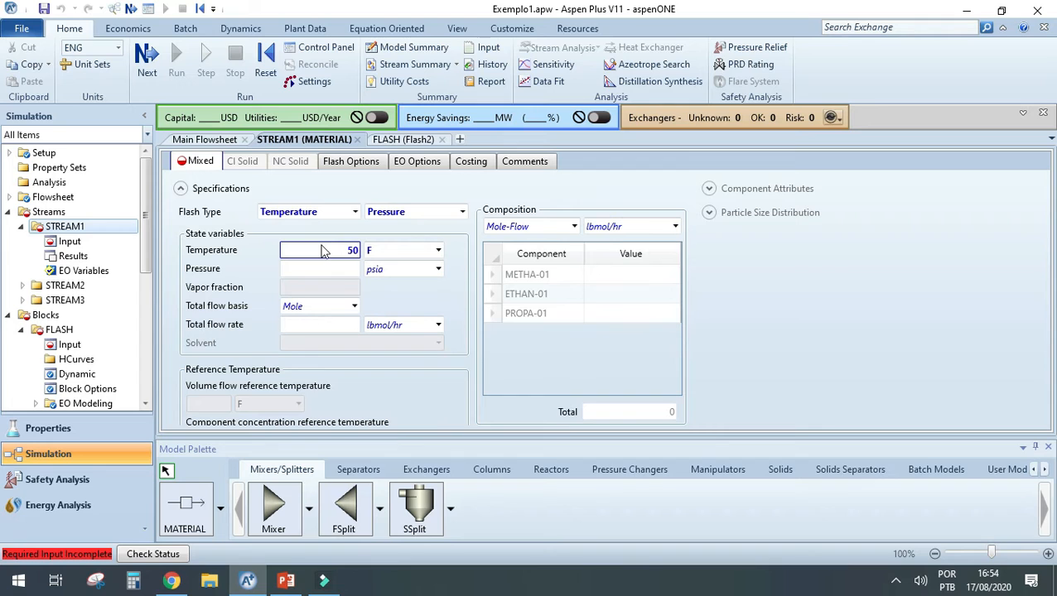
- Set the STREAM1 feed pressure to 400 psi, keeping Temperature and Pressure as the flash type
left_click(330, 270)
type("400")
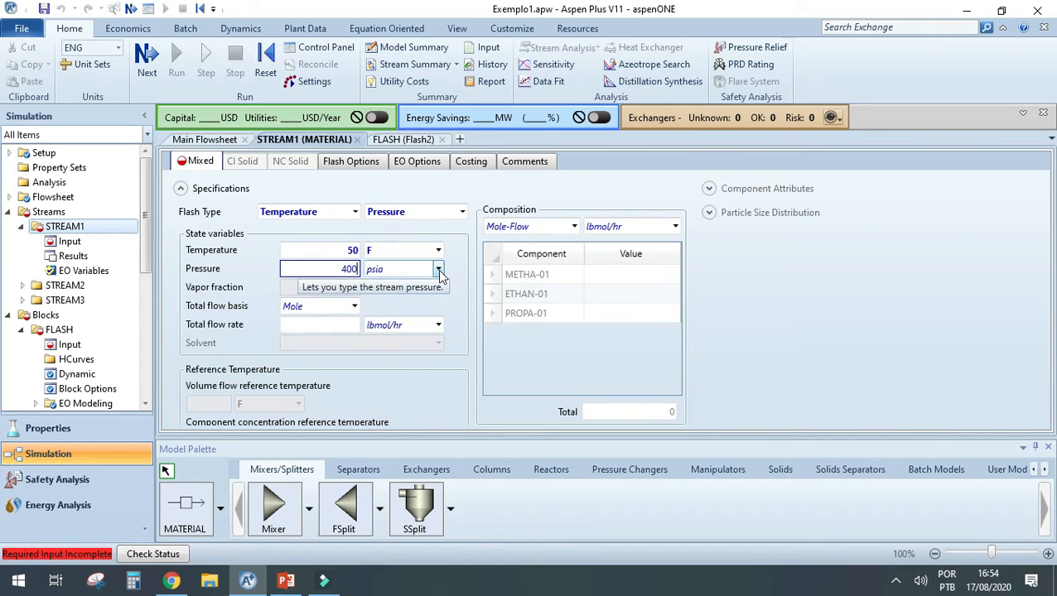
left_click(354, 214)
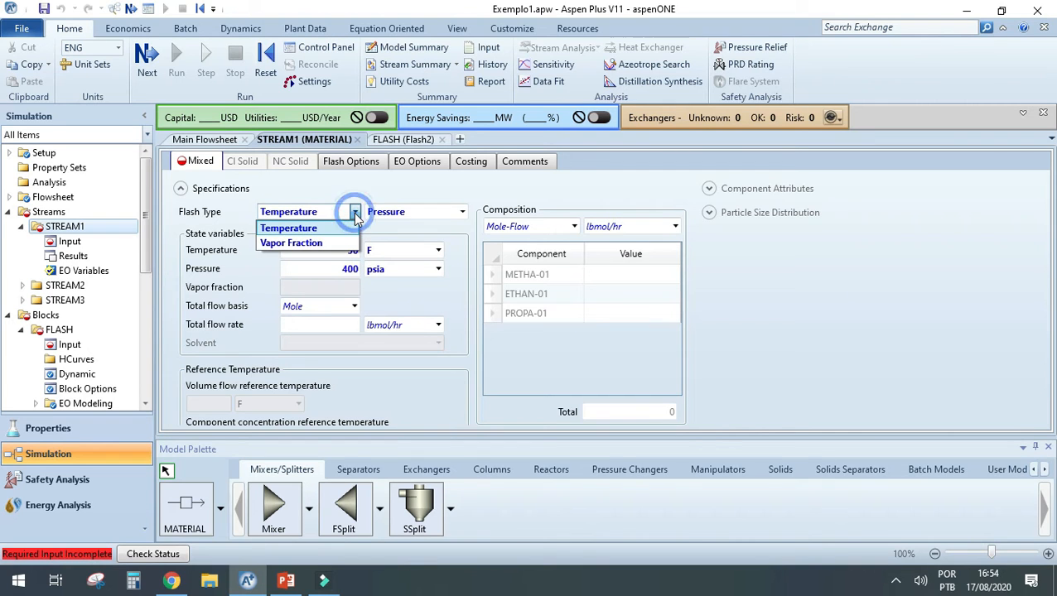
left_click(354, 213)
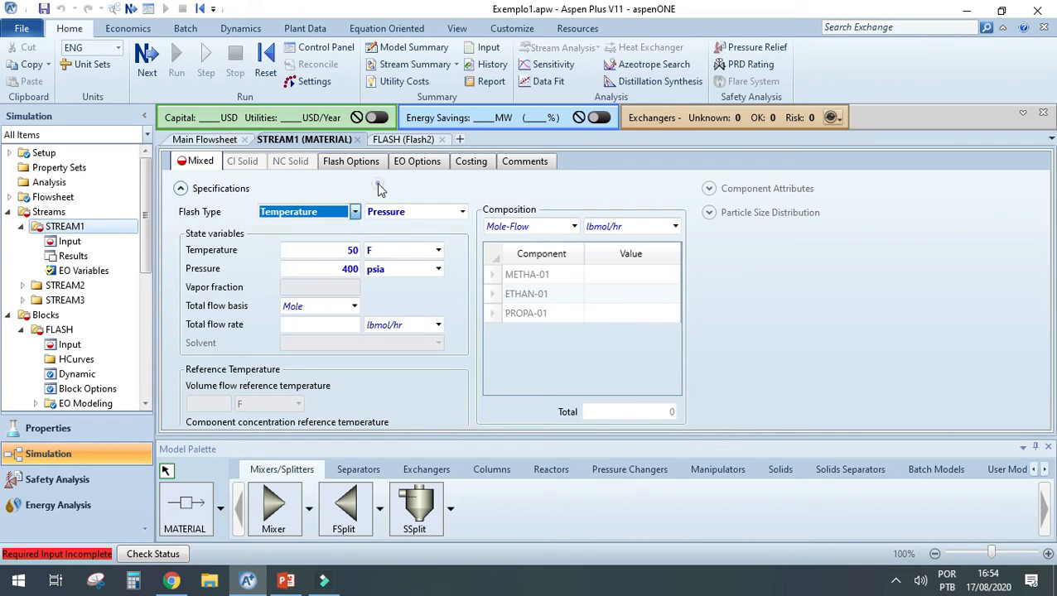
left_click(439, 268)
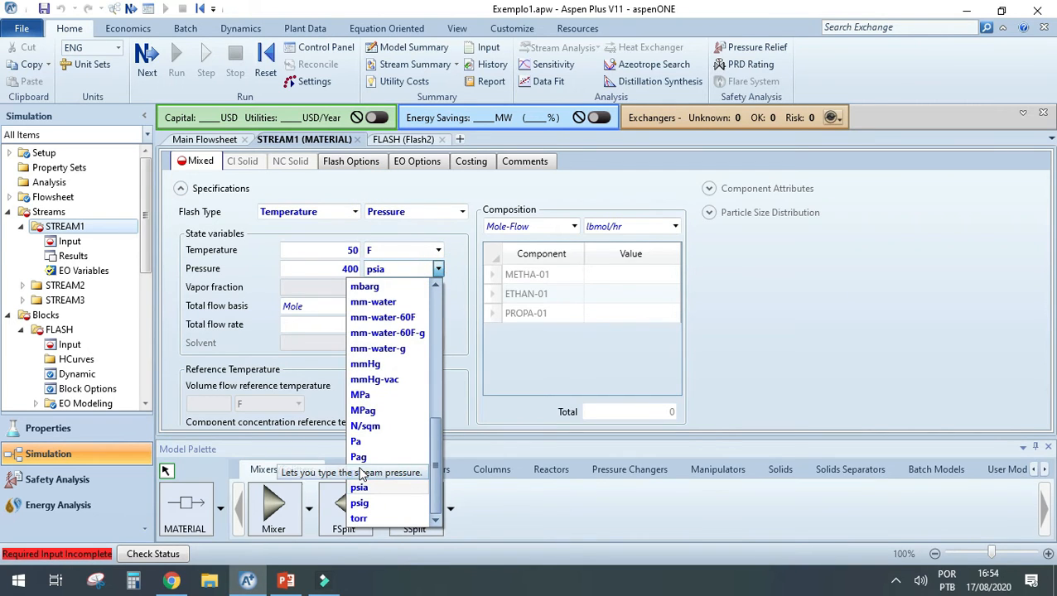
left_click(360, 472)
left_click(467, 299)
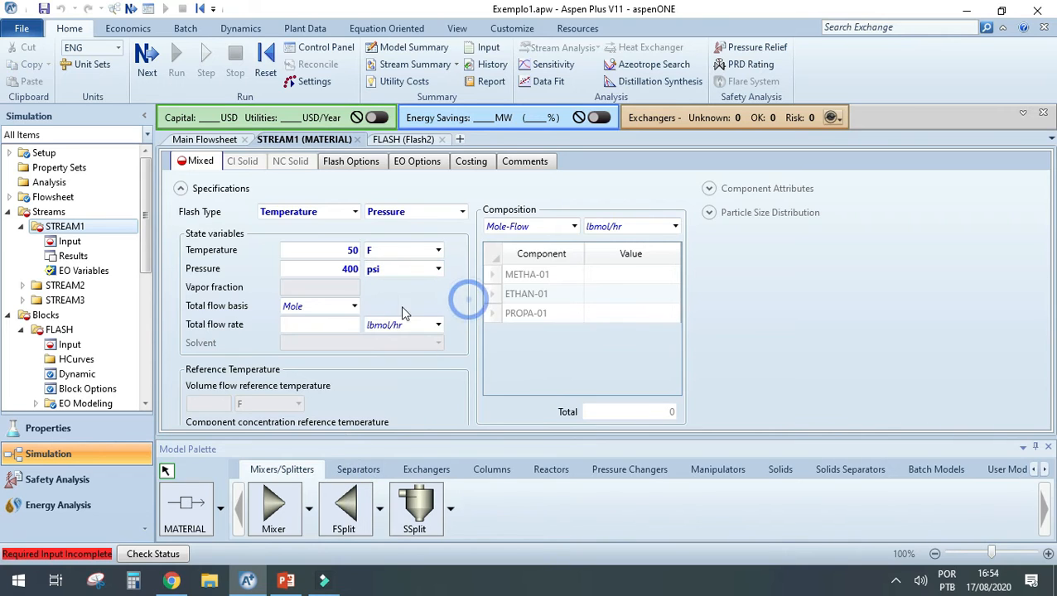
- Set the STREAM1 total flow rate to 100 lbmol/hr on a Mole basis, checking the available flow bases and units
left_click(311, 326)
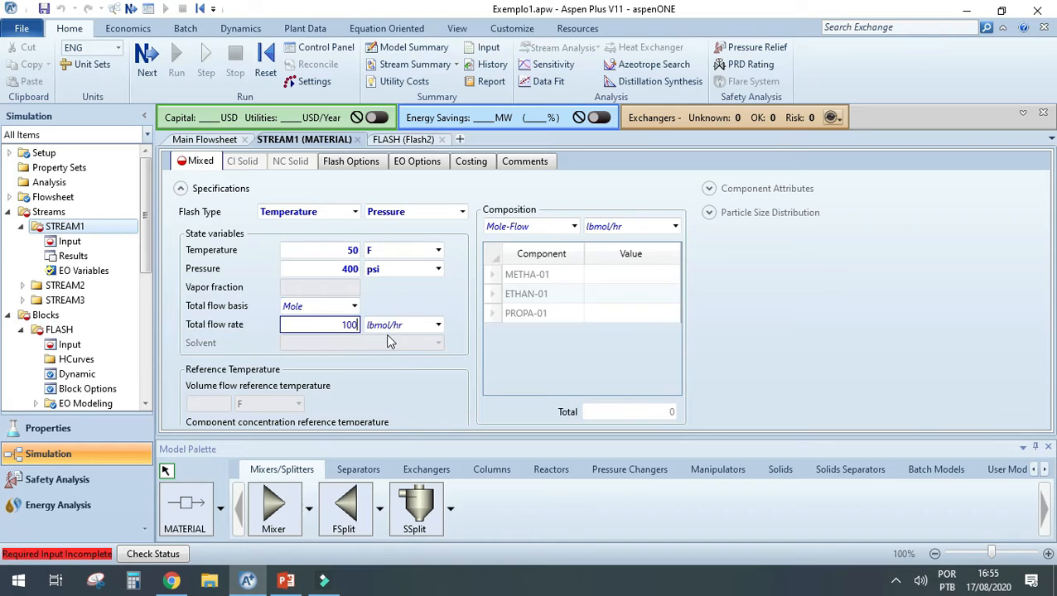
key("Return")
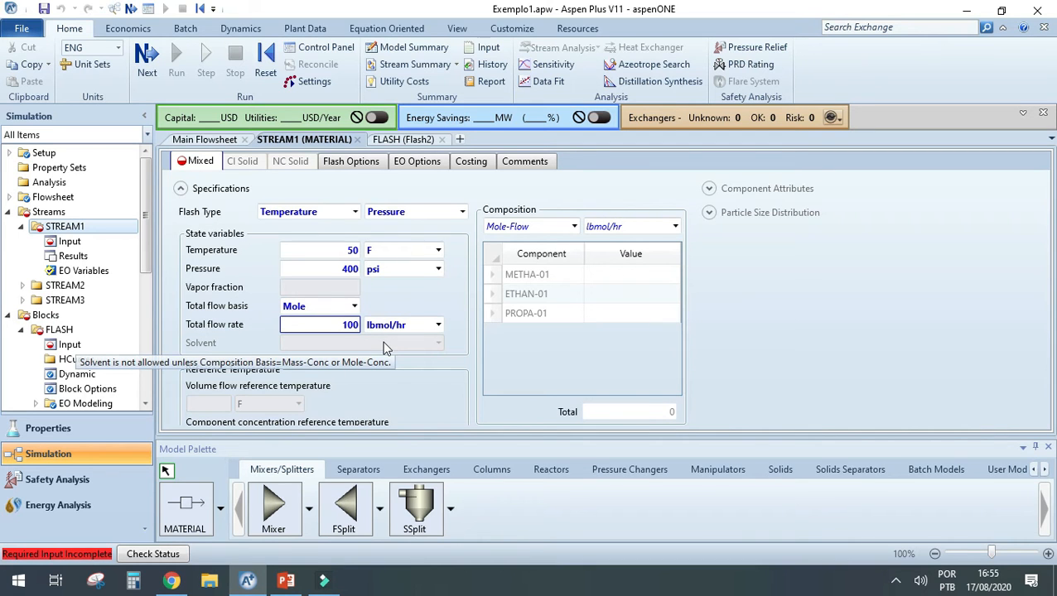
left_click(354, 306)
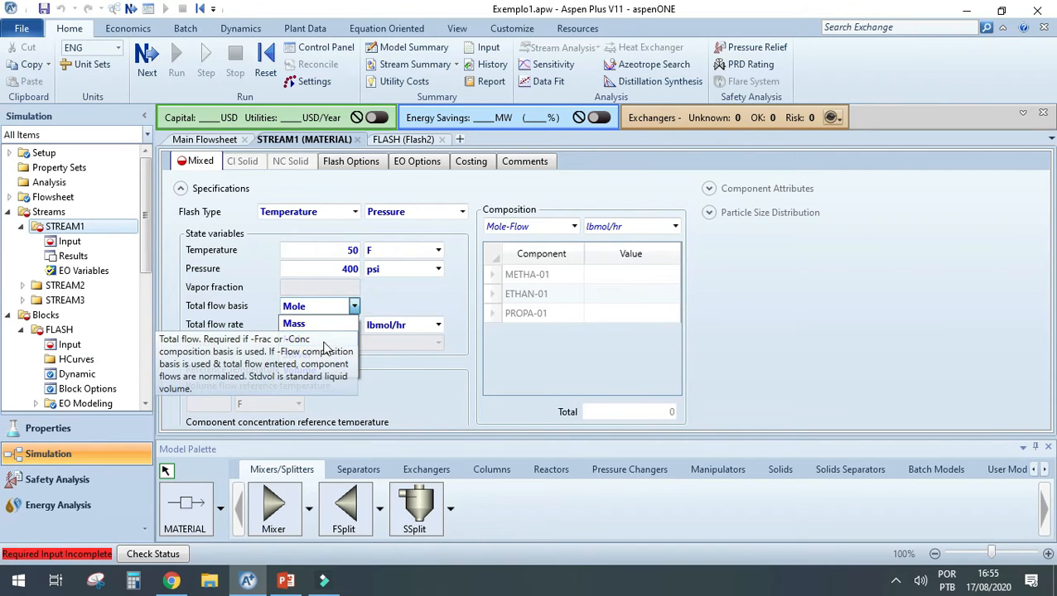
left_click(390, 297)
left_click(438, 325)
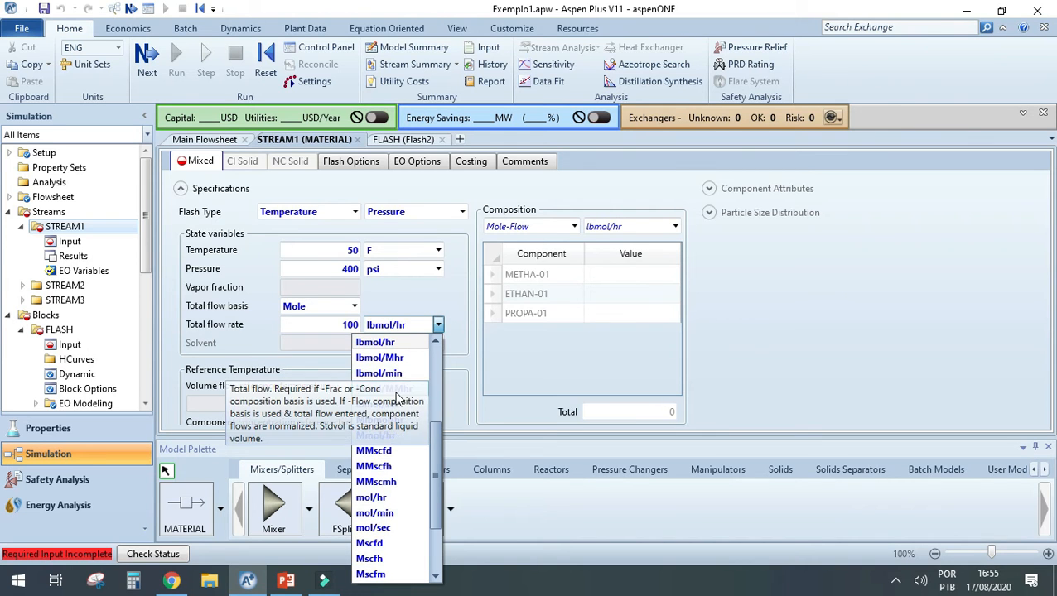
scroll(396, 399, "down", 3)
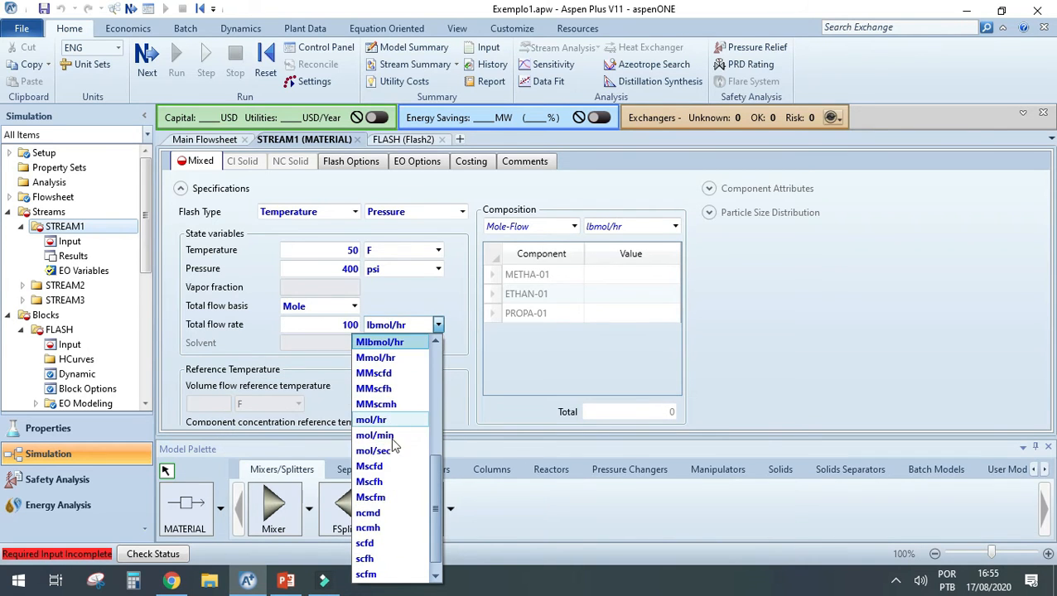
scroll(395, 397, "up", 7)
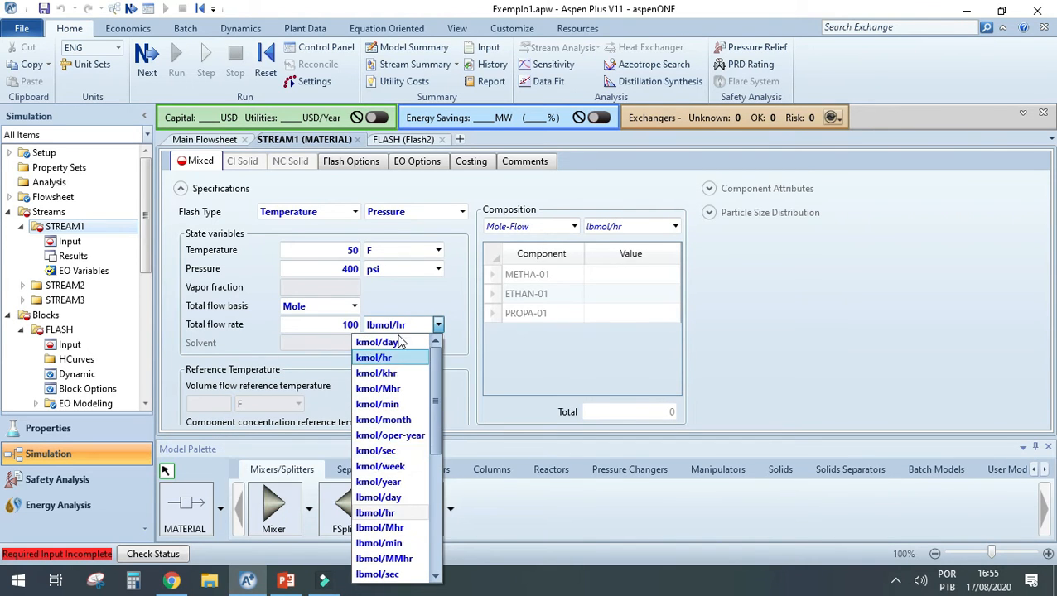
left_click(453, 282)
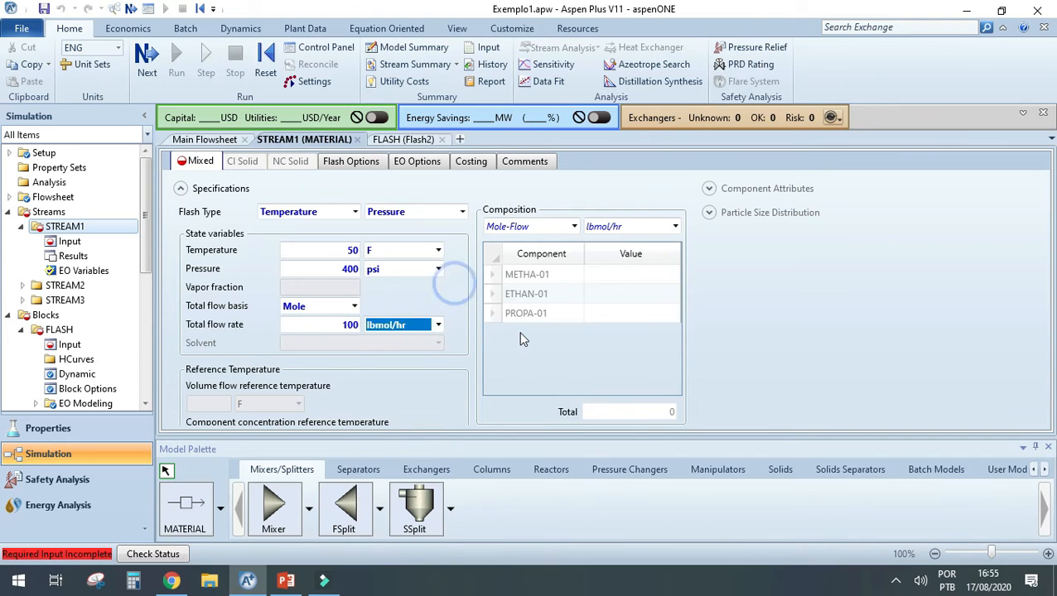
left_click(476, 277)
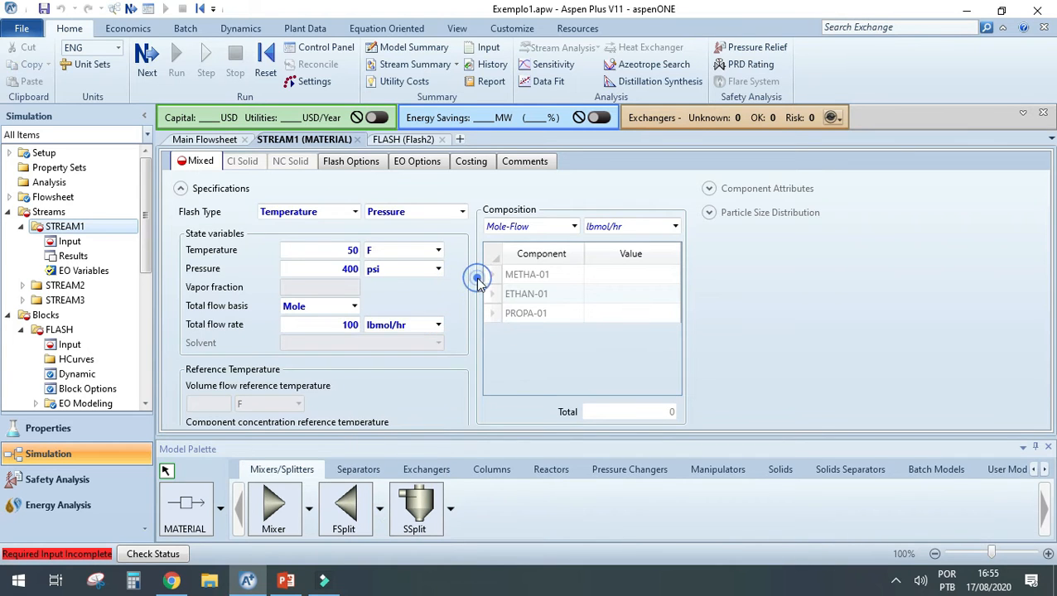
- Change the STREAM1 composition basis to Mole-Frac and keep the Specifications section expanded
left_click(573, 227)
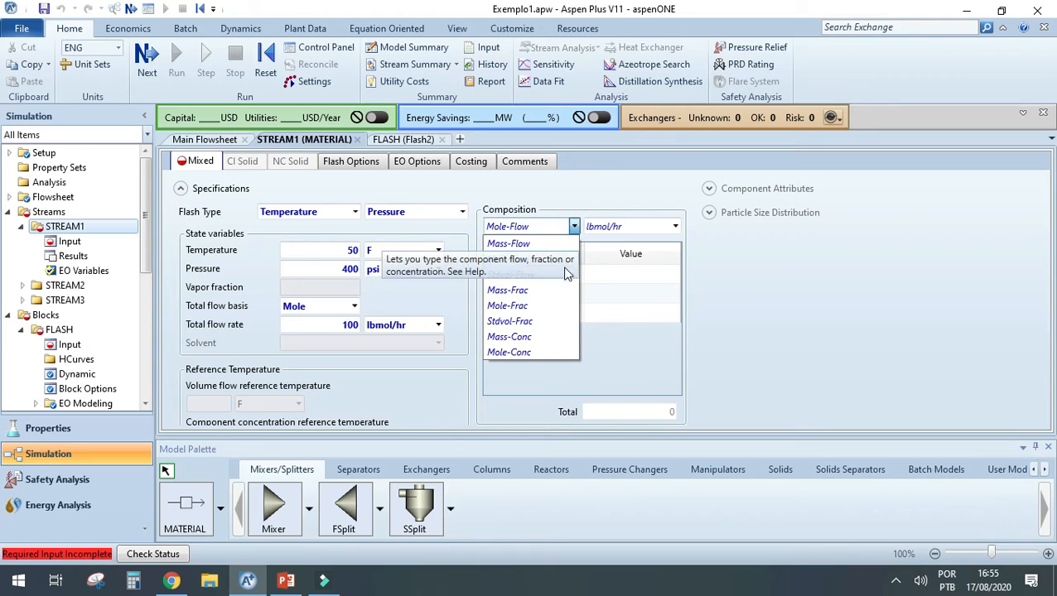
left_click(511, 306)
left_click(563, 195)
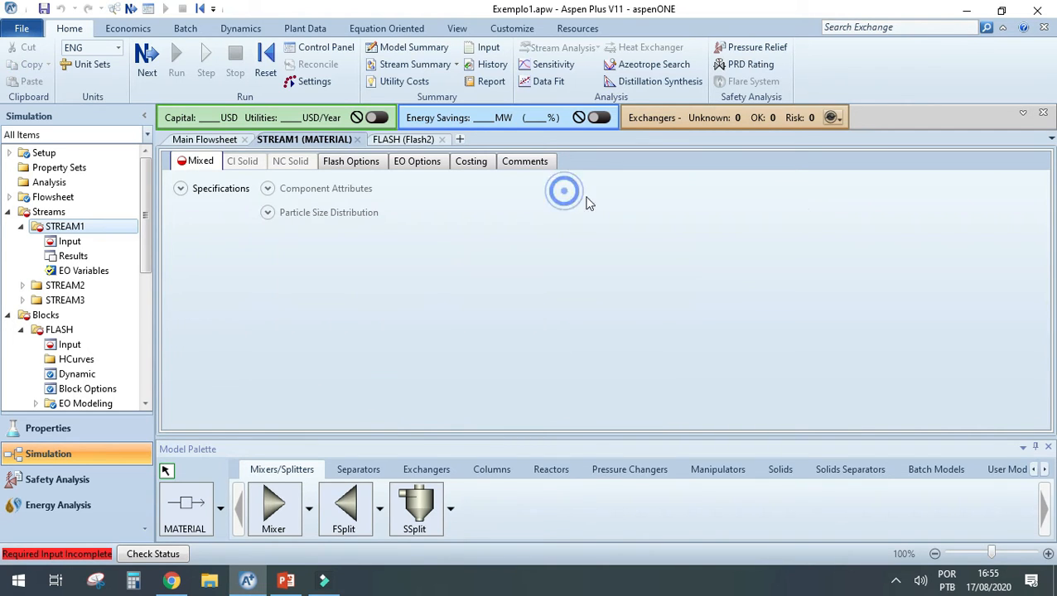
left_click(184, 189)
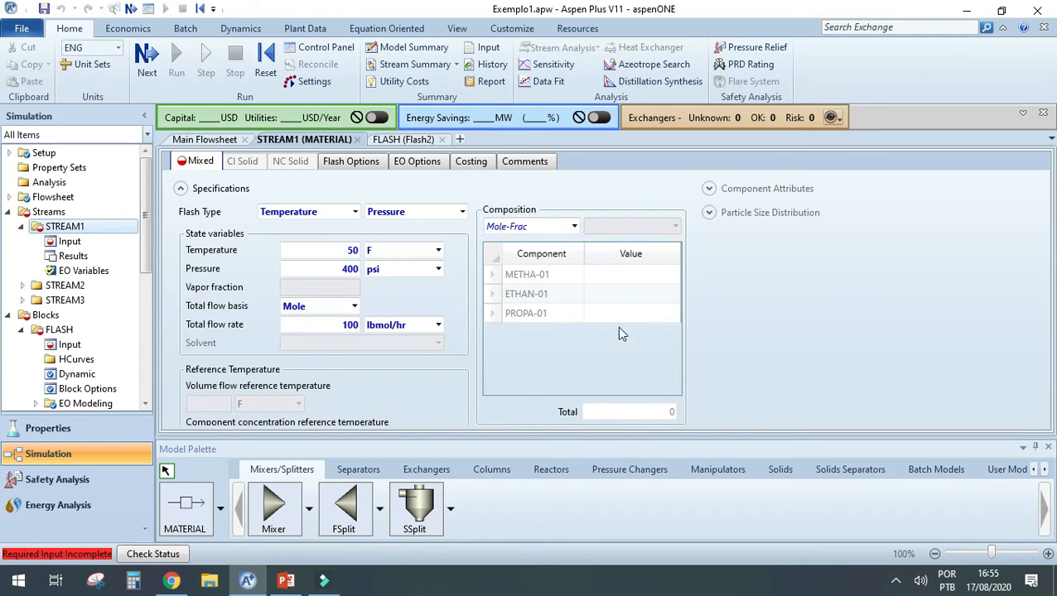
- Enter the STREAM1 mole fractions: 0,1 for METHA-01, 0,2 for ETHAN-01 and 0,7 for PROPA-01
left_click(638, 285)
left_click(639, 283)
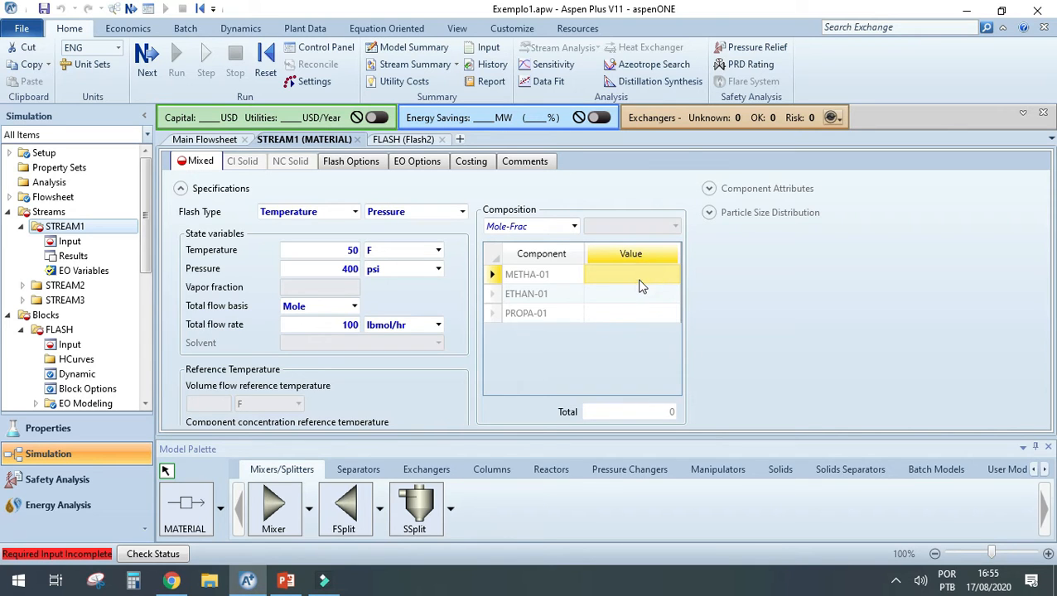
type("0,1")
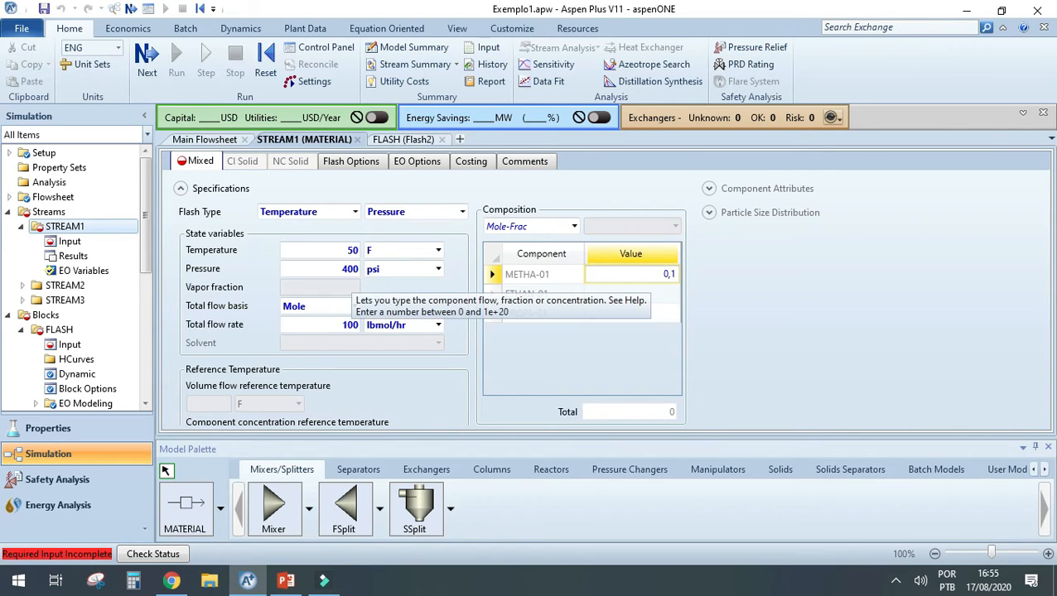
key("Return")
type("0,2")
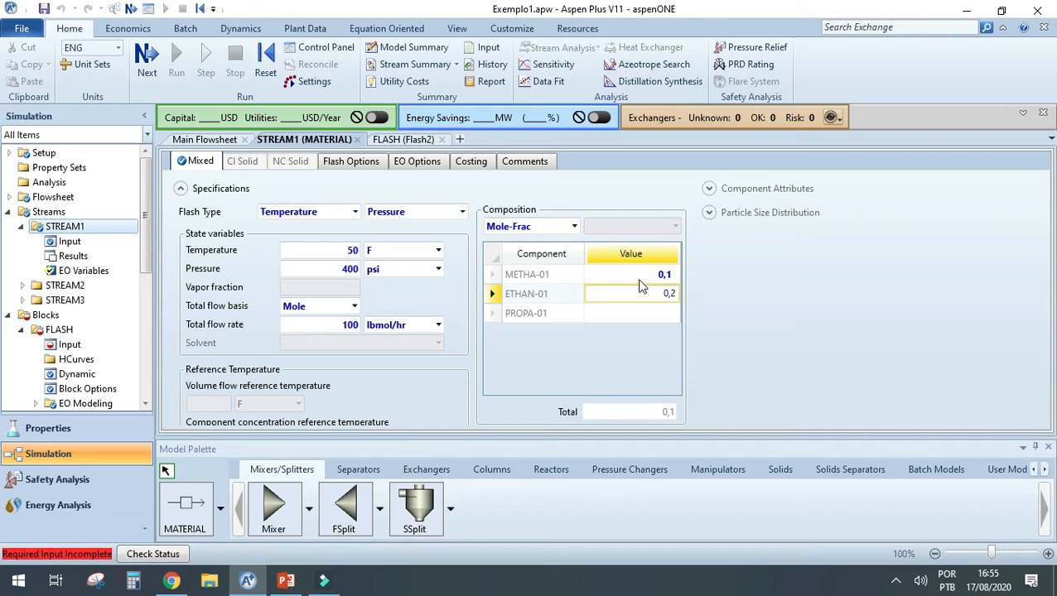
key("Return")
type("0,7")
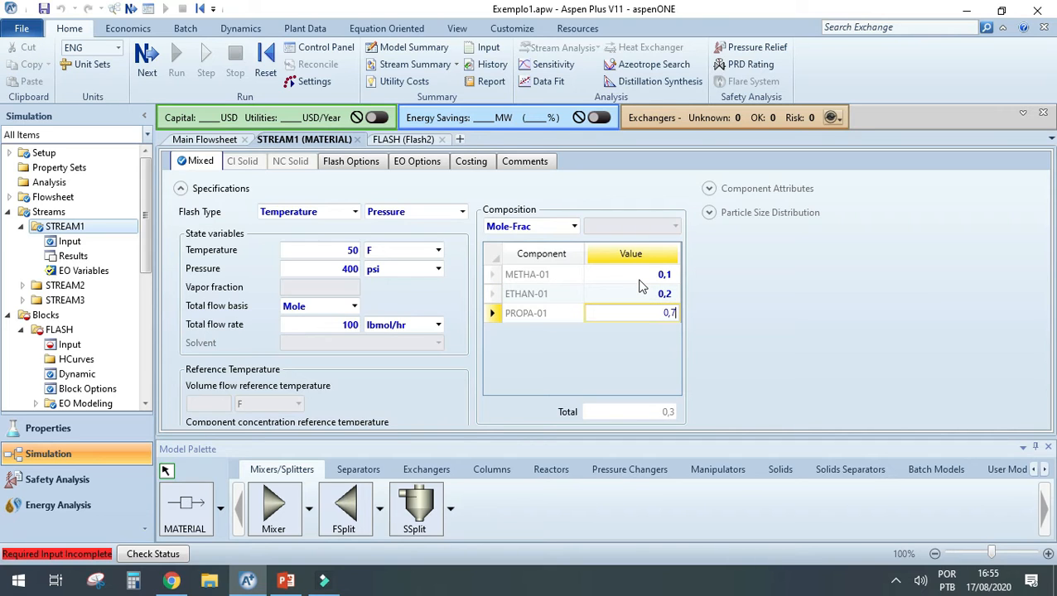
key("Return")
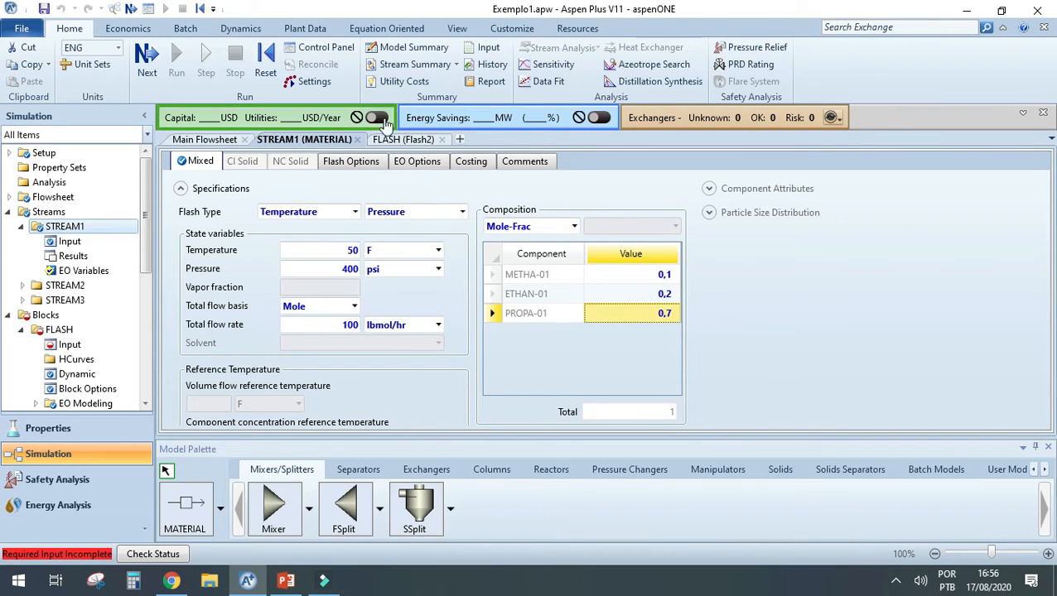
- In the FLASH block specifications, keep Temperature and Pressure as the flash type and choose Vapor-Liquid as the valid phases
left_click(392, 139)
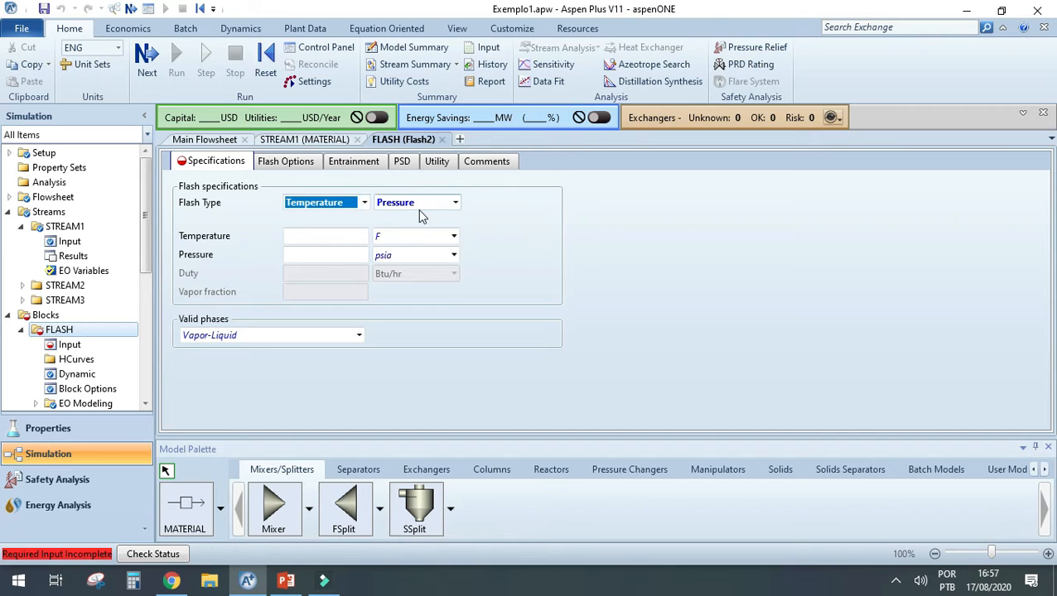
left_click(364, 205)
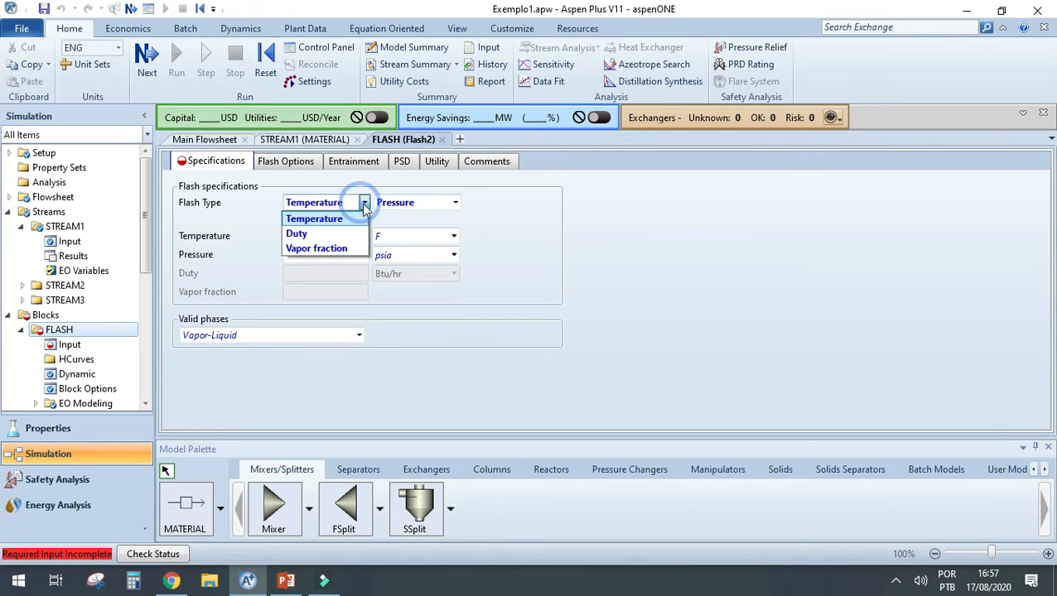
left_click(527, 217)
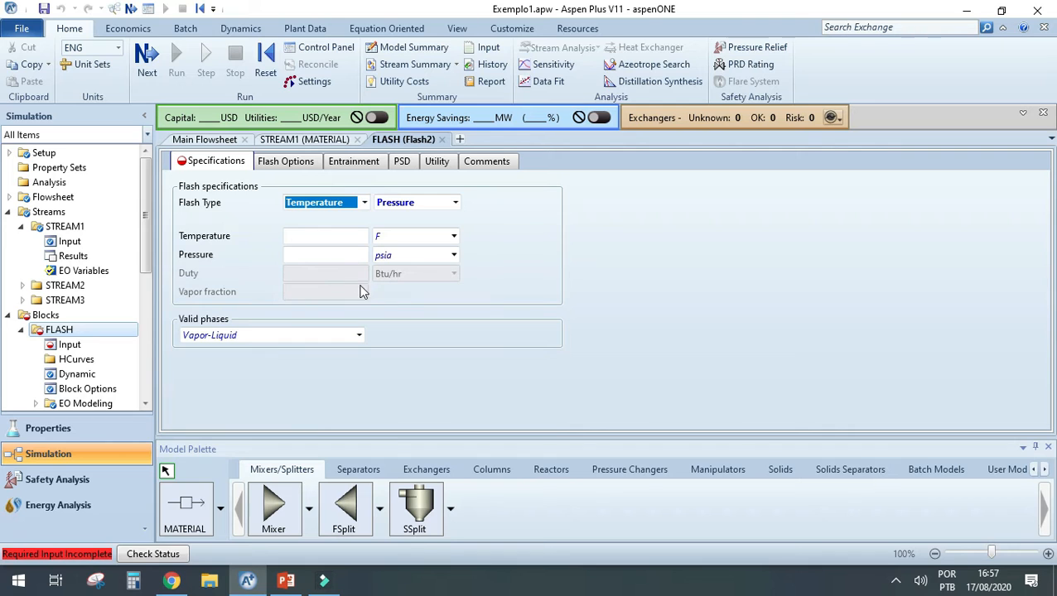
left_click(358, 335)
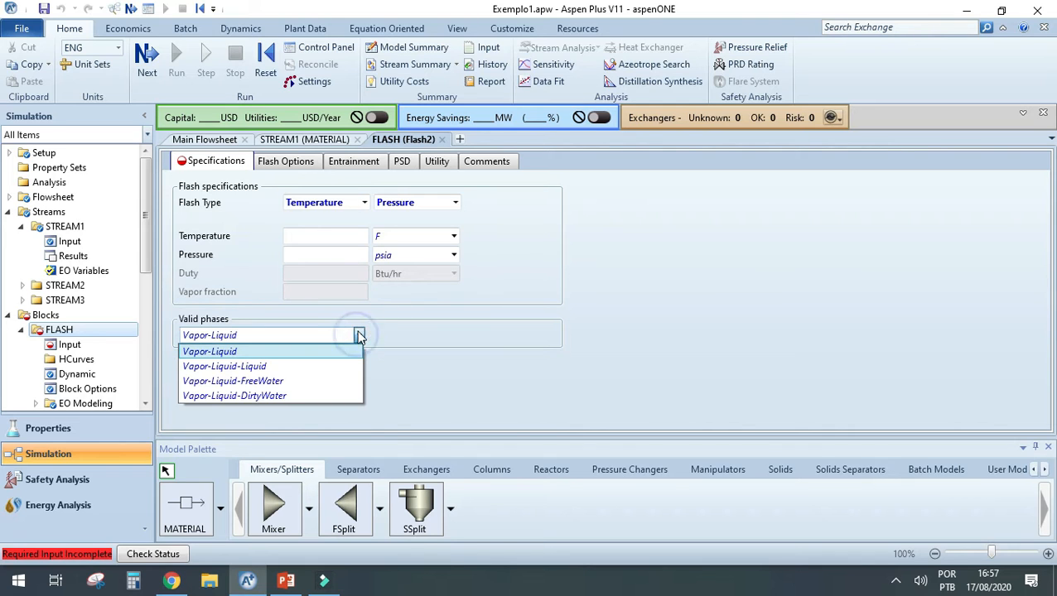
left_click(229, 350)
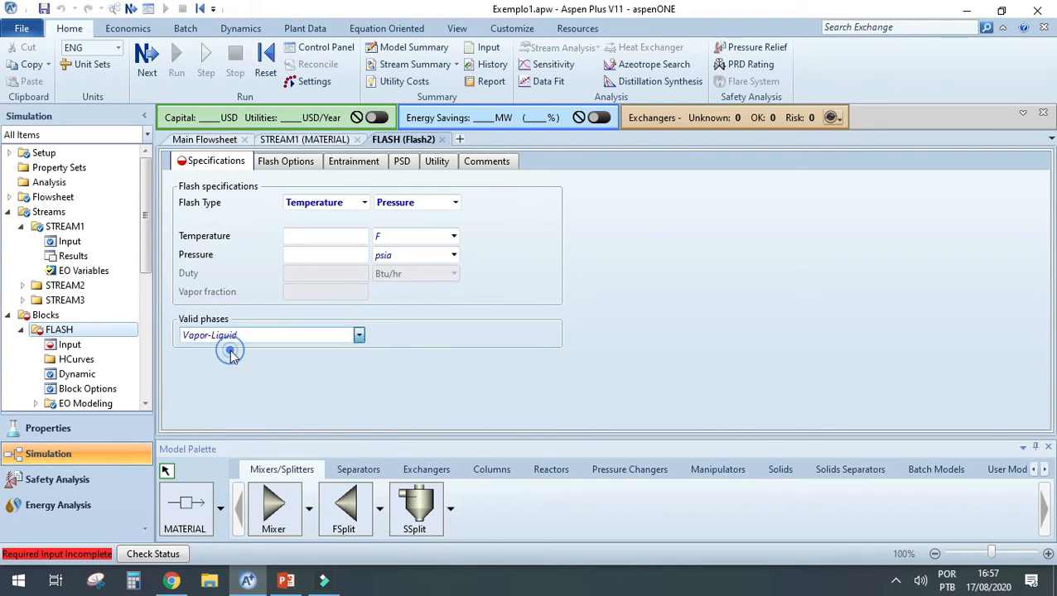
left_click(232, 265)
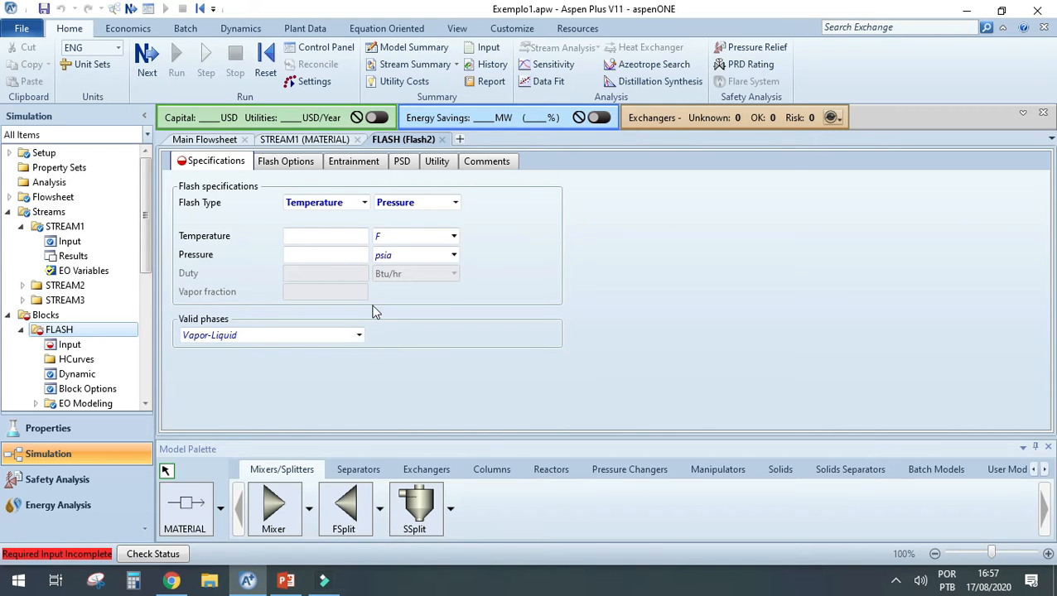
- Set the FLASH block's temperature to 50 F and its pressure to 200 psi
left_click(330, 236)
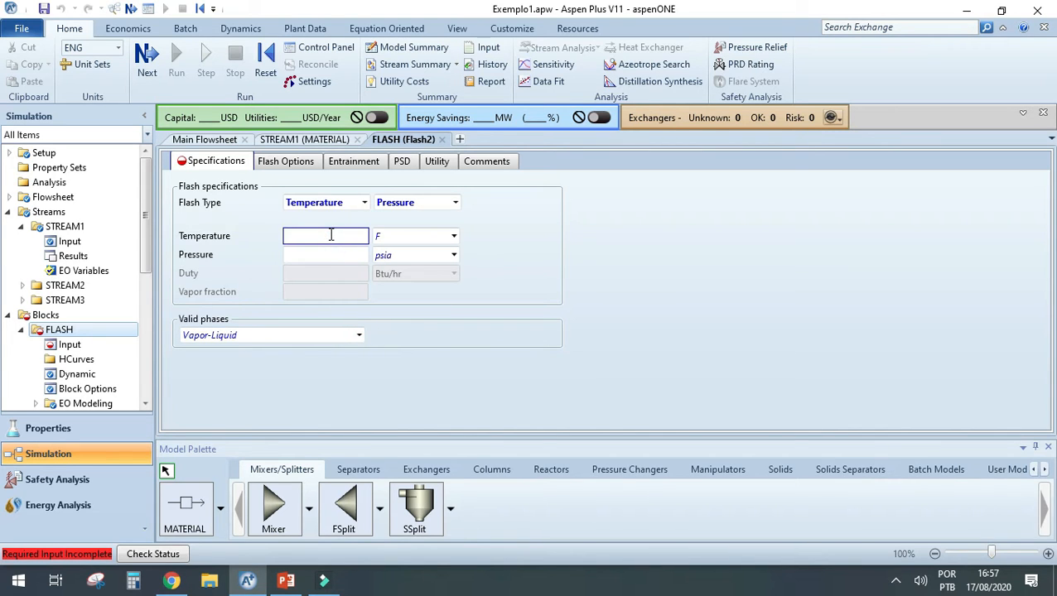
key("Return")
left_click(323, 255)
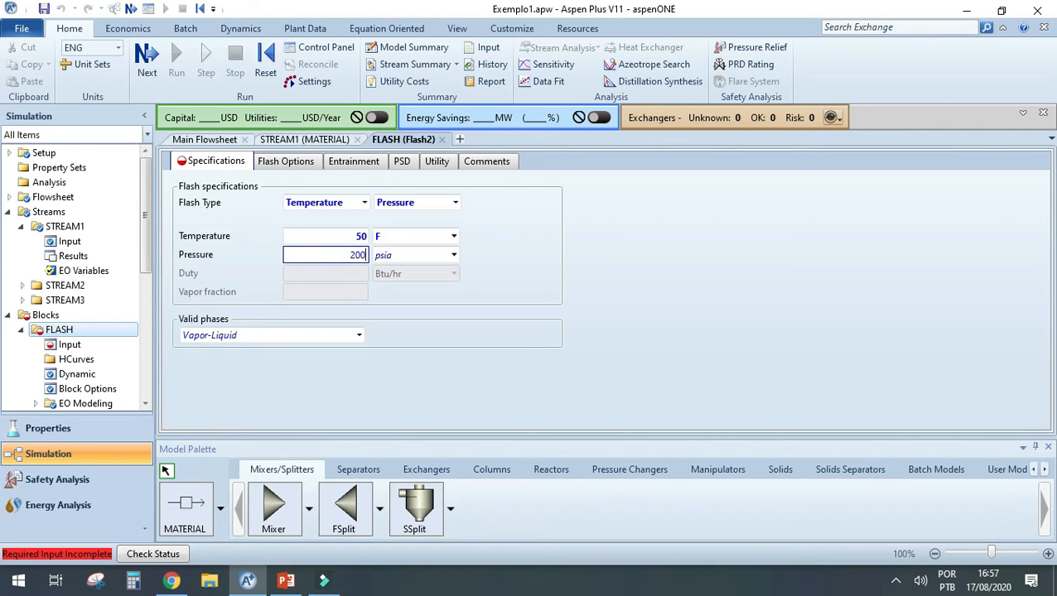
left_click(454, 255)
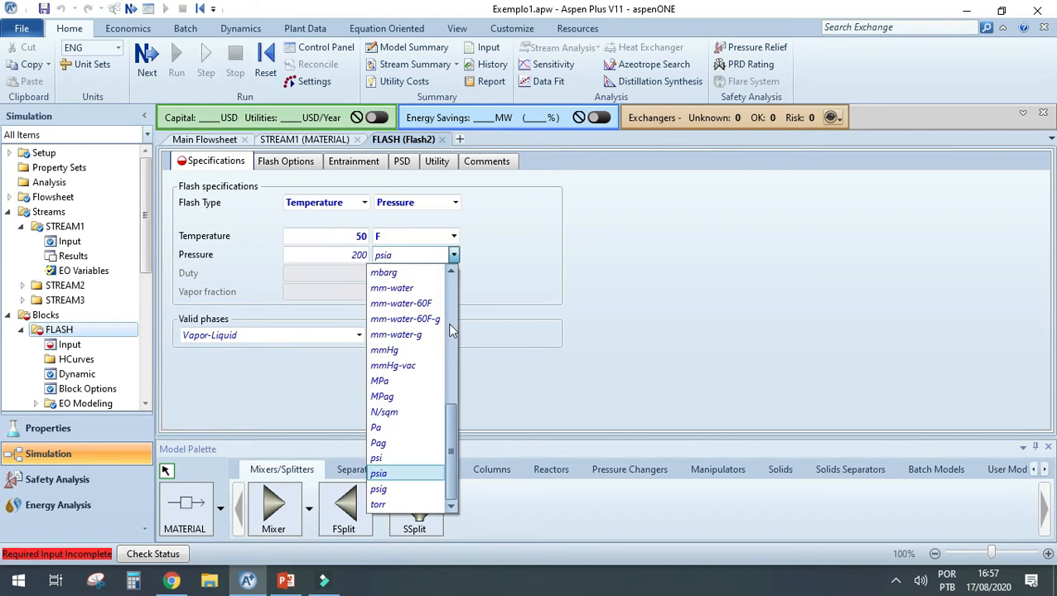
left_click(416, 460)
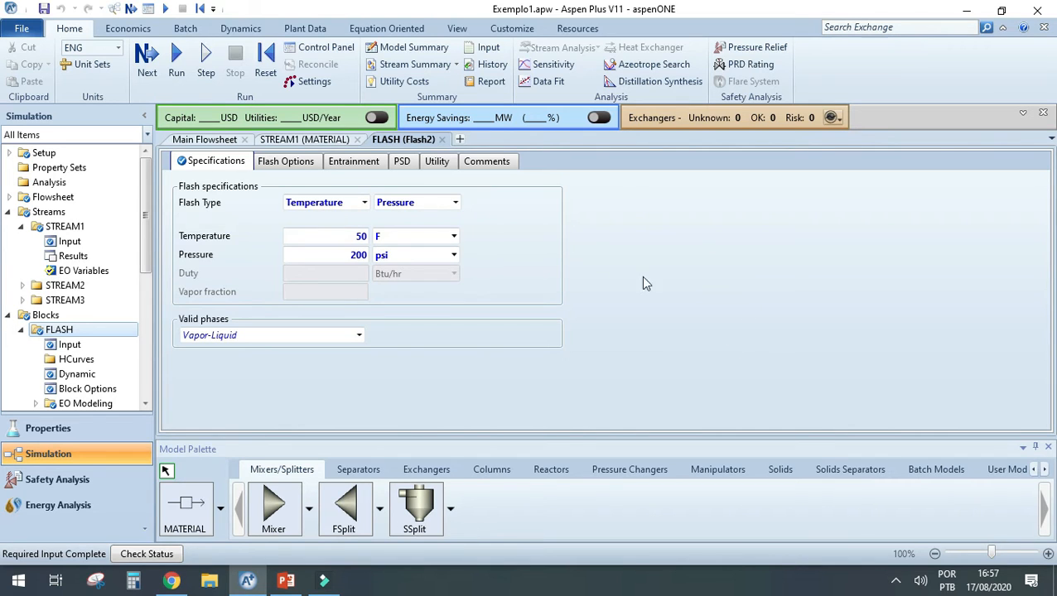
- Review the FLASH block's convergence parameters and the property methods offered in its block options, keeping SRK
left_click(306, 163)
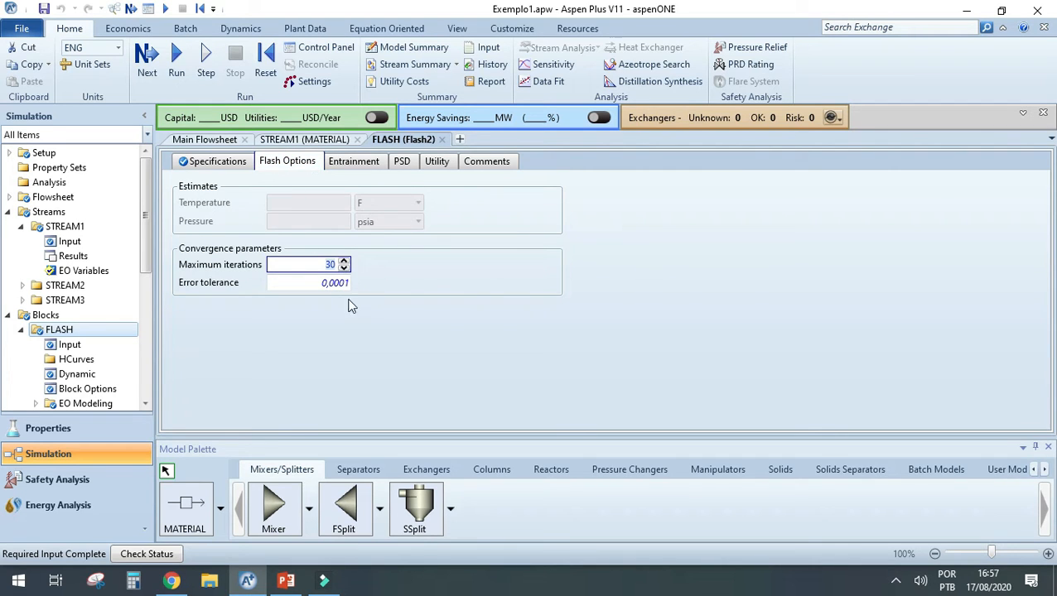
double_click(330, 266)
scroll(106, 331, "down", 2)
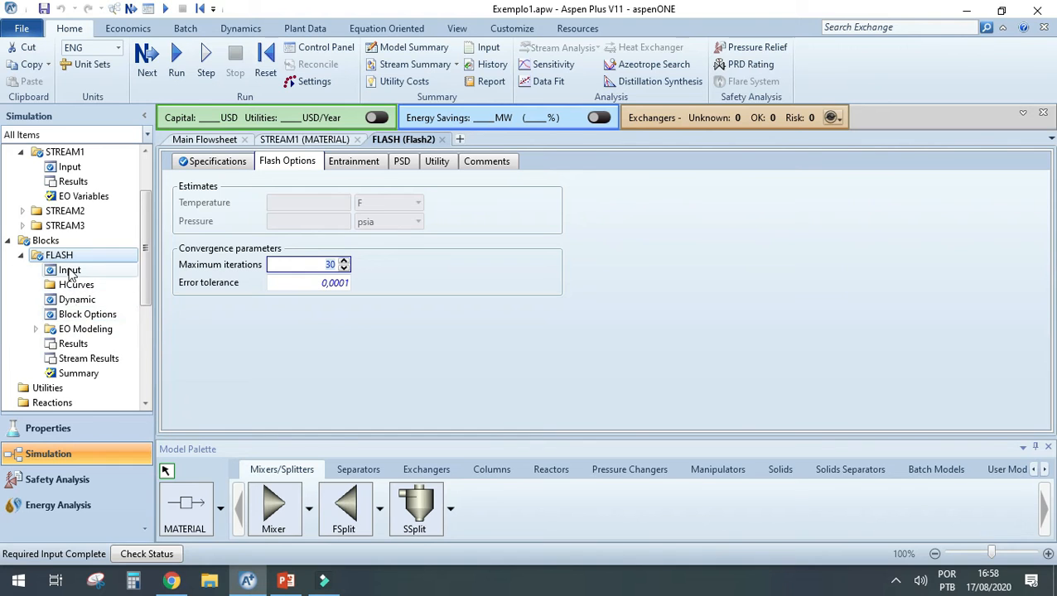
left_click(74, 315)
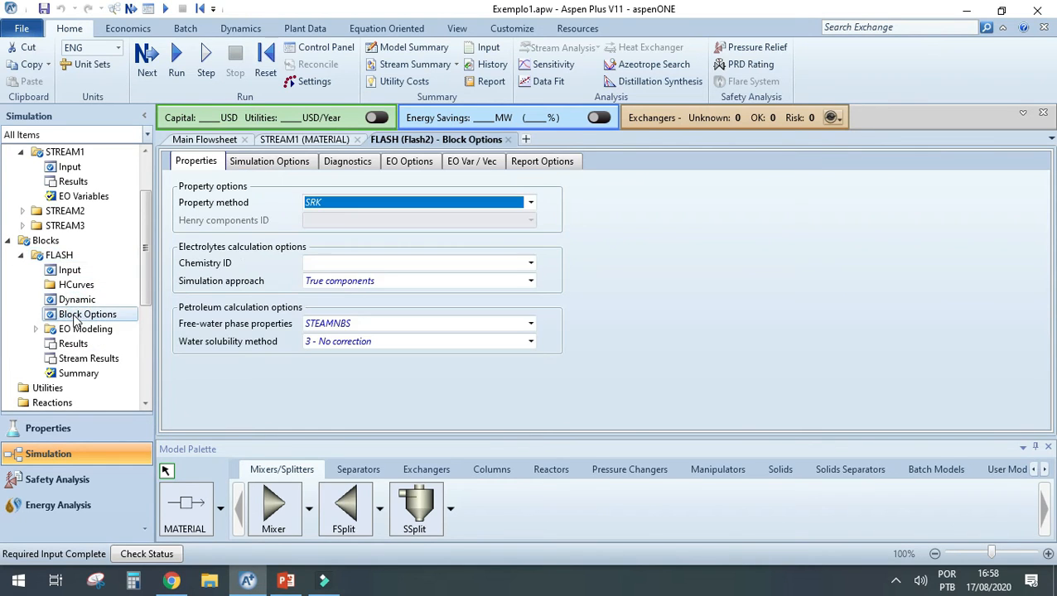
left_click(530, 204)
scroll(396, 361, "down", 1)
scroll(389, 331, "up", 3)
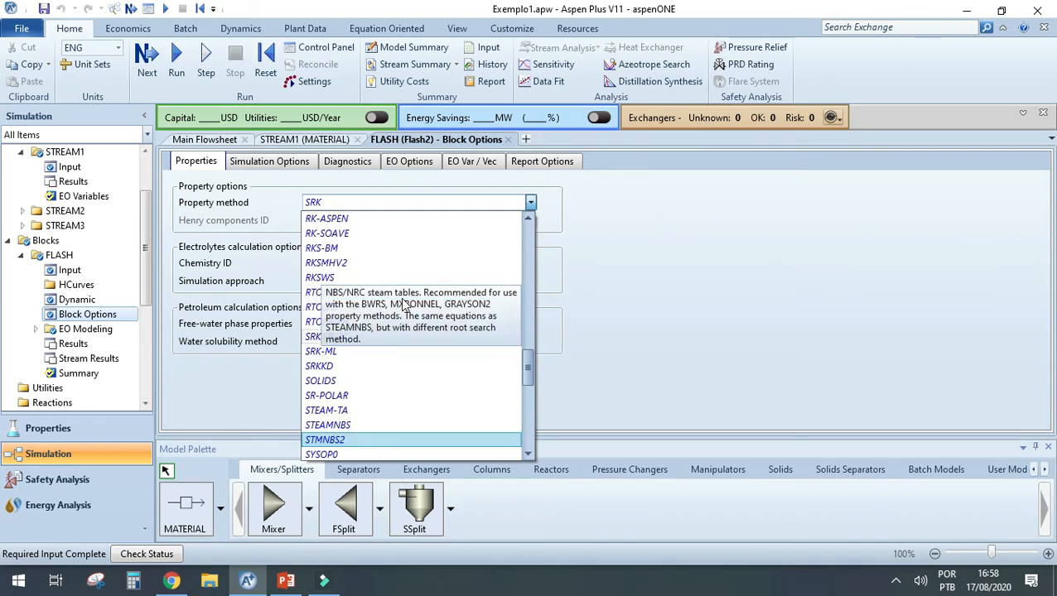
left_click(745, 244)
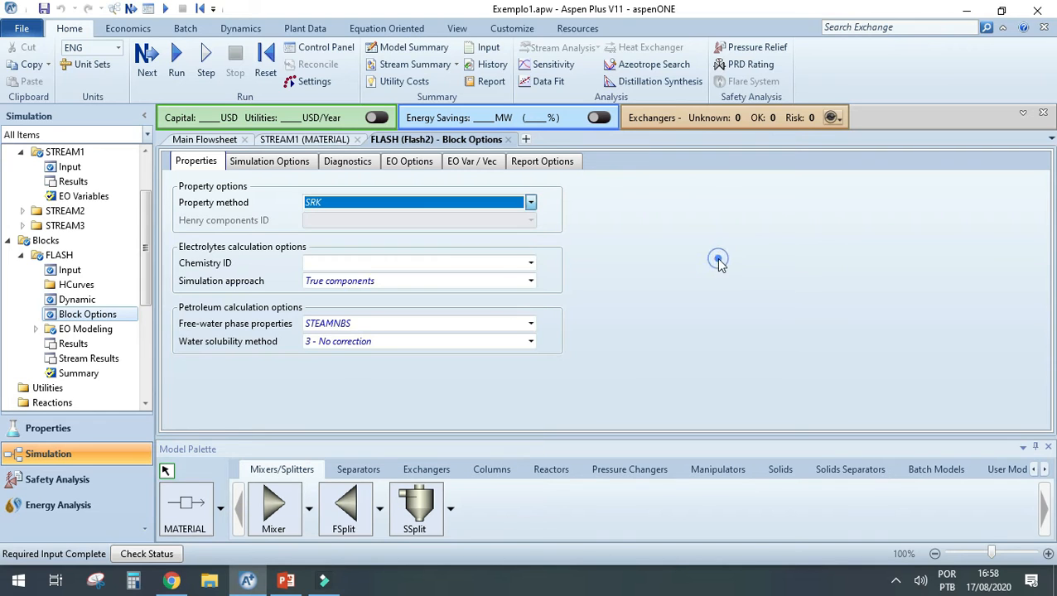
left_click(556, 222)
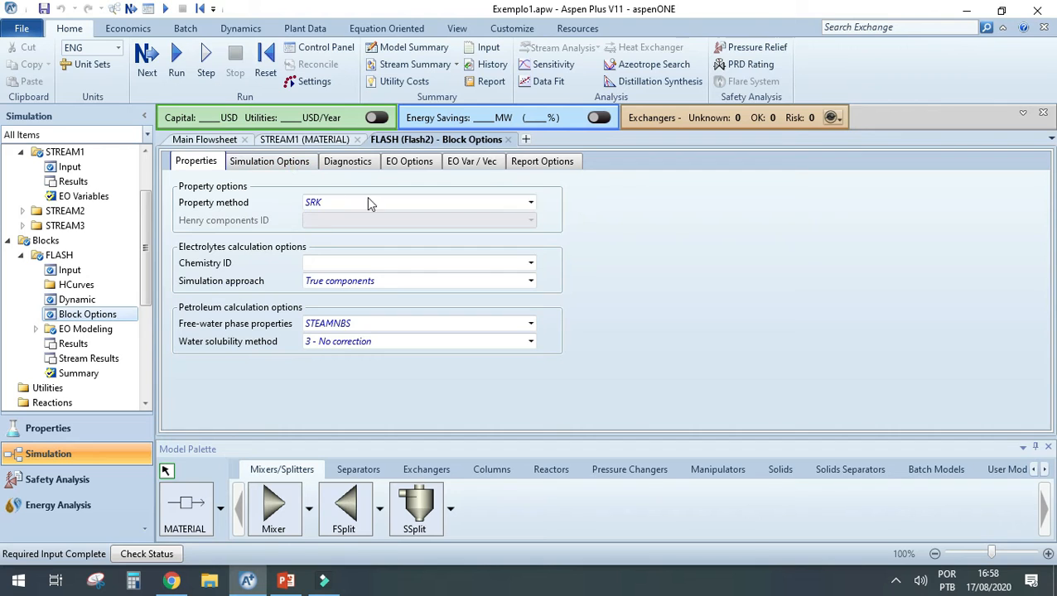
- Review the FLASH block's simulation options and diagnostics message levels, ending on its property options
left_click(282, 164)
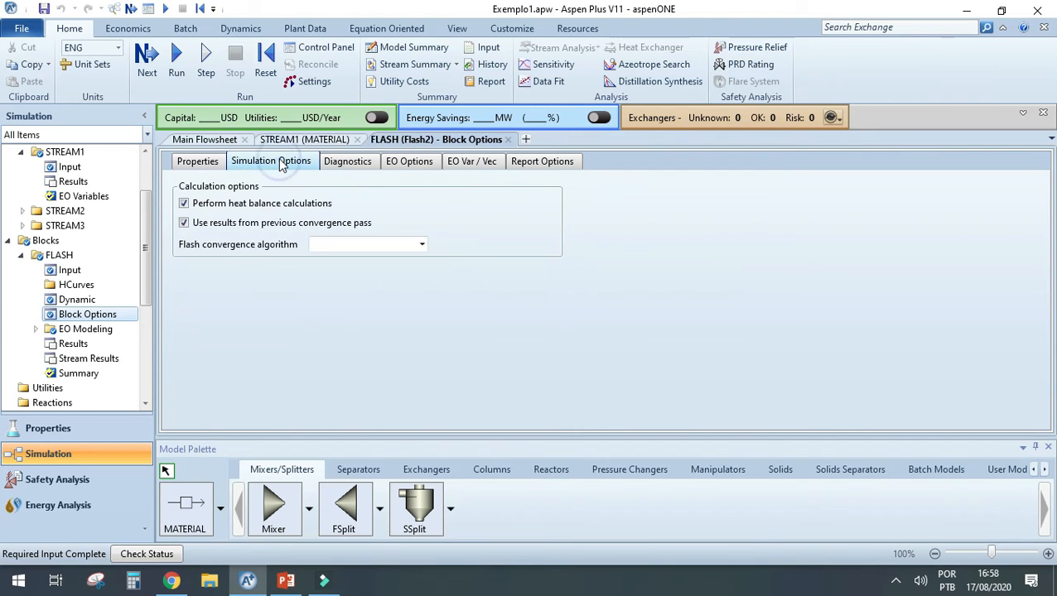
left_click(422, 244)
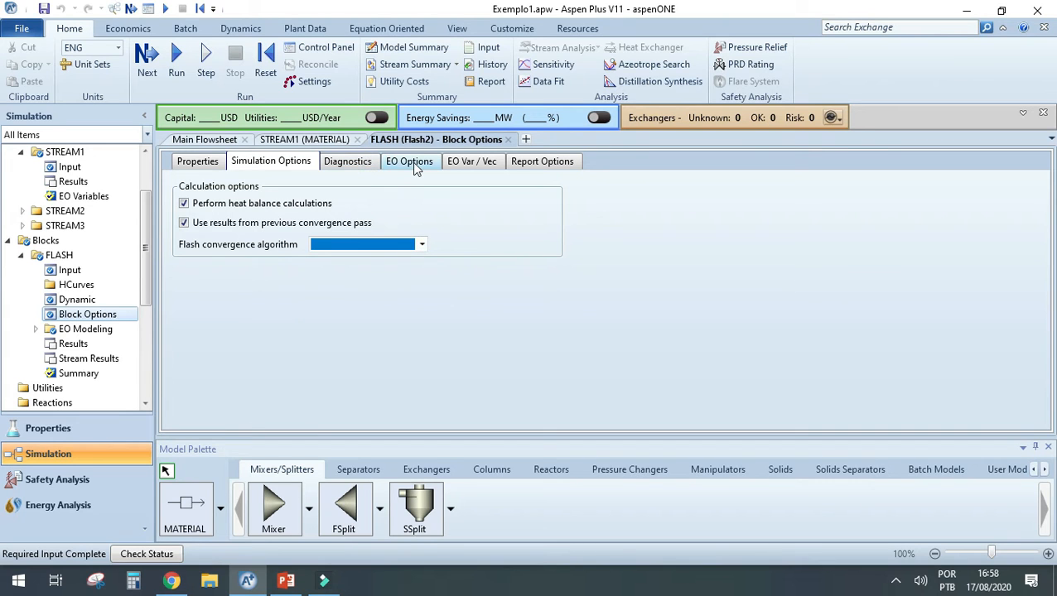
left_click(368, 164)
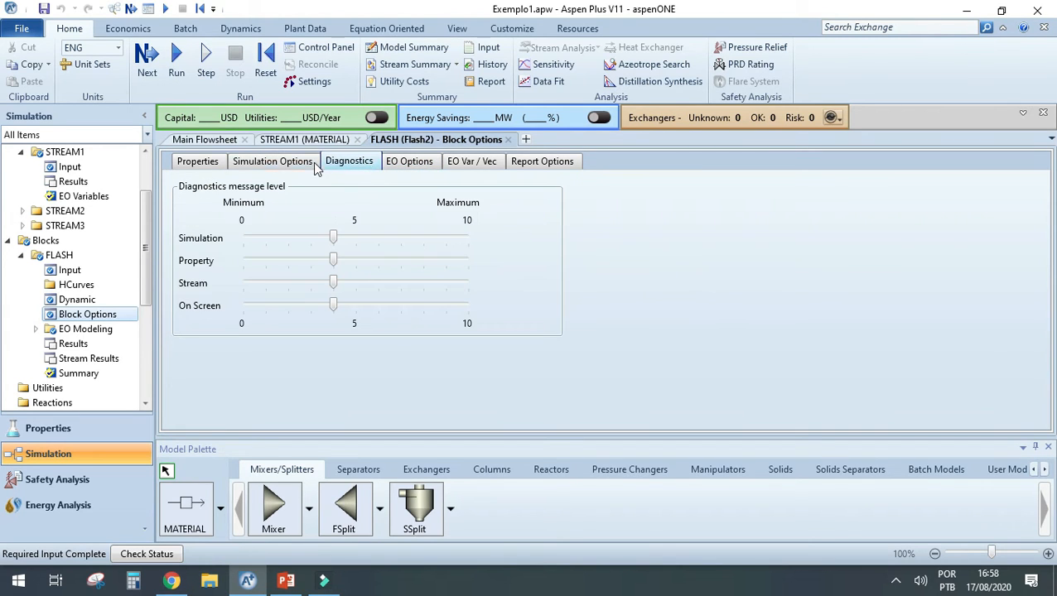
left_click(196, 163)
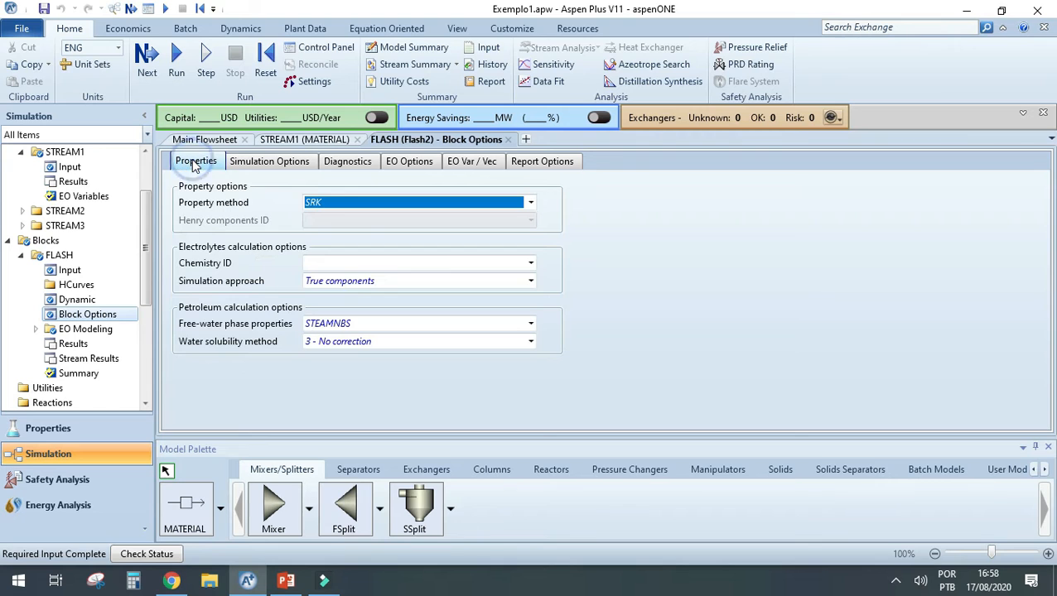
- Recheck the STREAM1 conditions and composition, and return to the main flowsheet
left_click(294, 141)
left_click(718, 280)
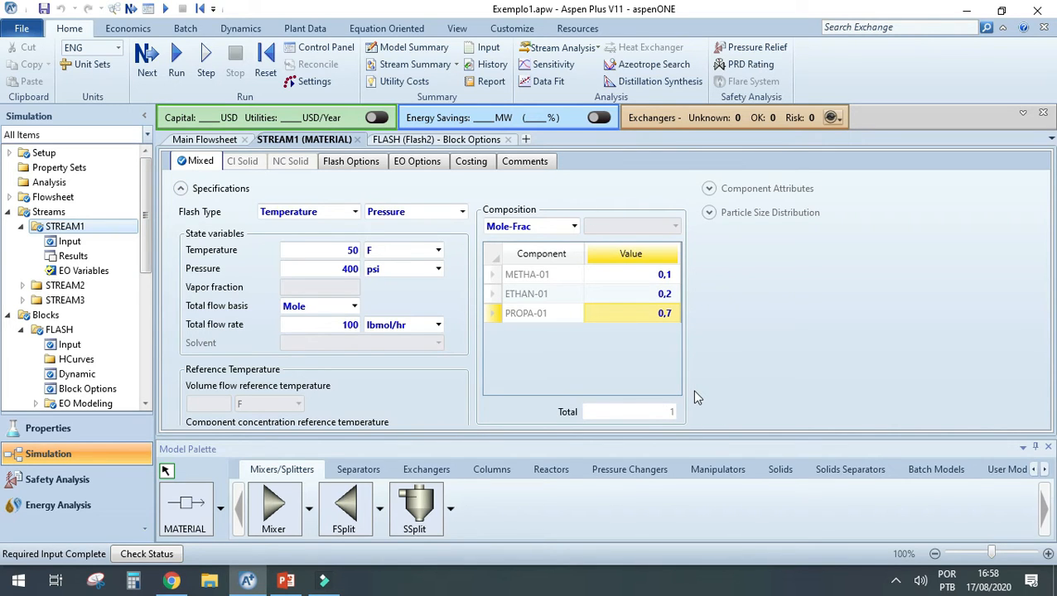
left_click(201, 140)
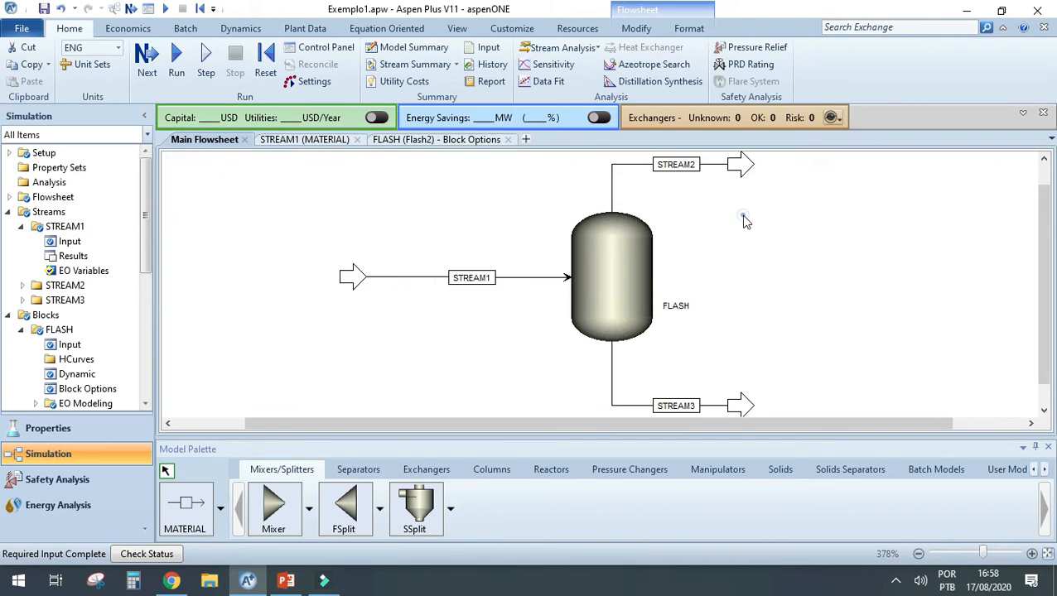
- Collapse the STREAM1, Blocks and Results Summary branches of the simulation tree
left_click(20, 227)
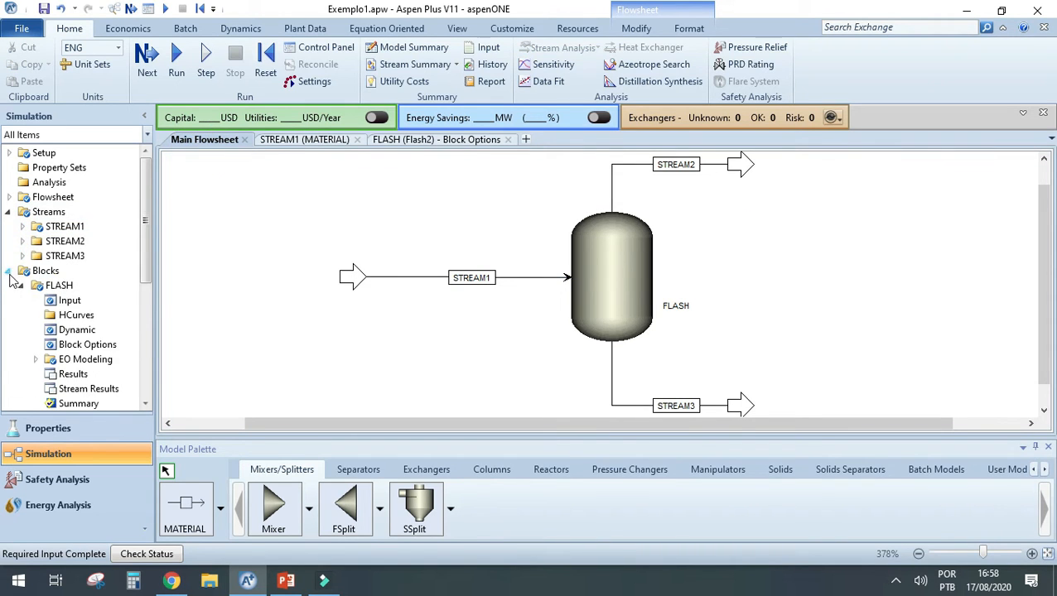
left_click(10, 272)
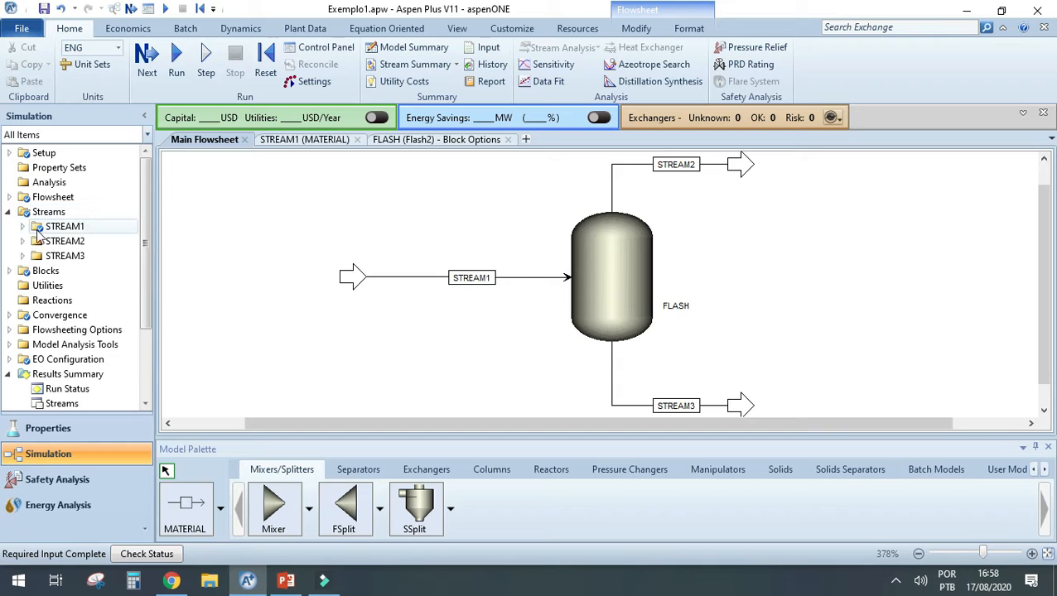
scroll(15, 327, "down", 1)
left_click(9, 336)
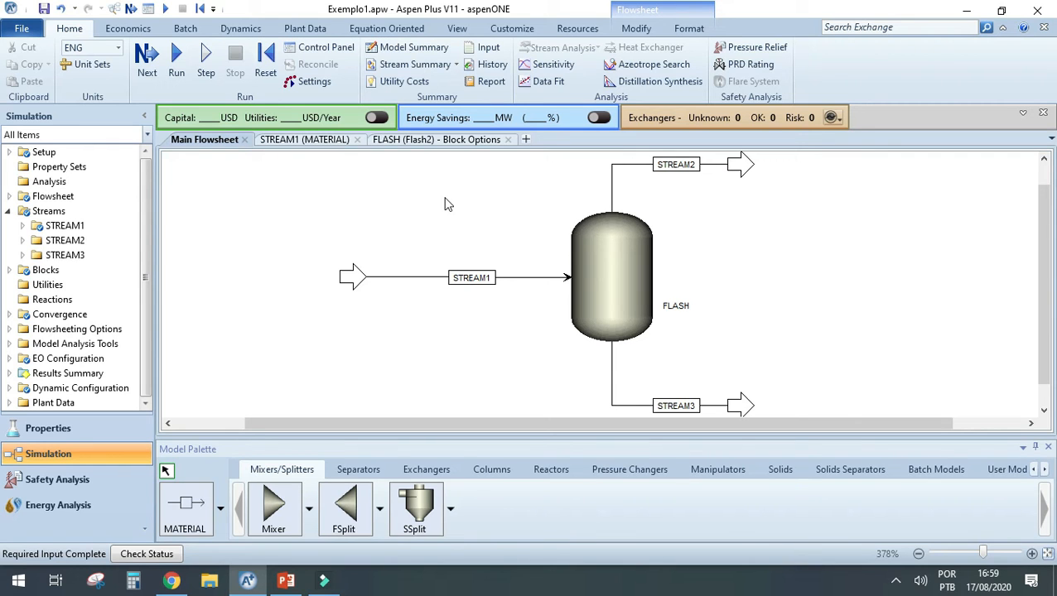
- Run the simulation of the flash flowsheet
left_click(176, 66)
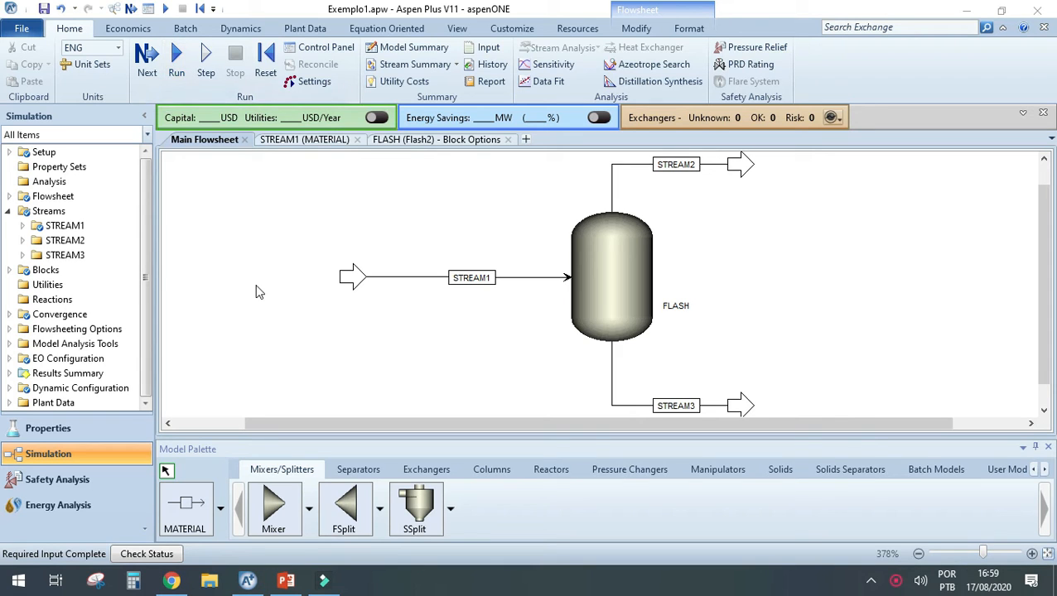
left_click(143, 347)
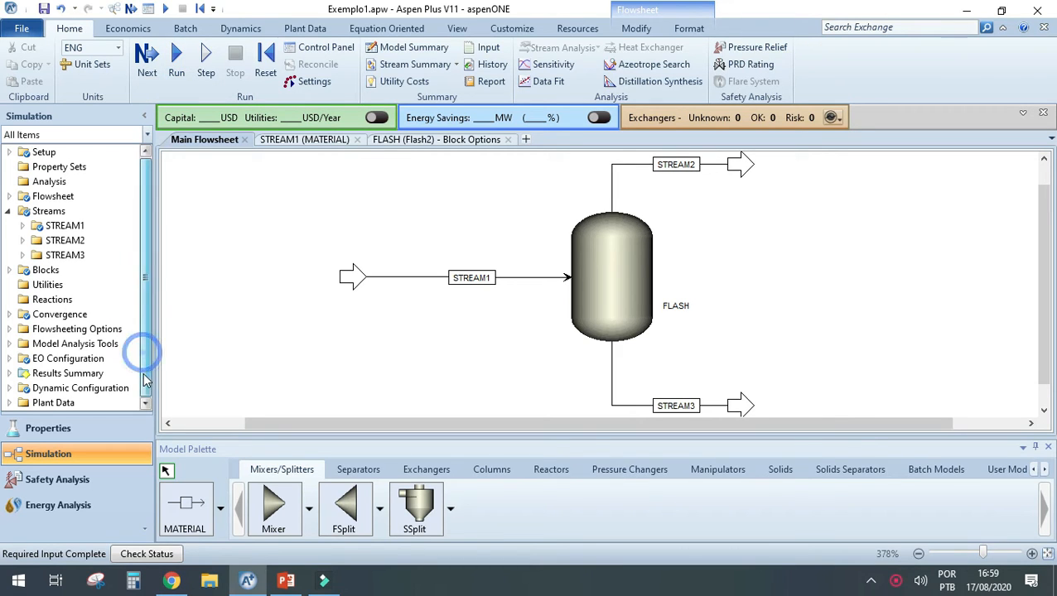
left_click(174, 56)
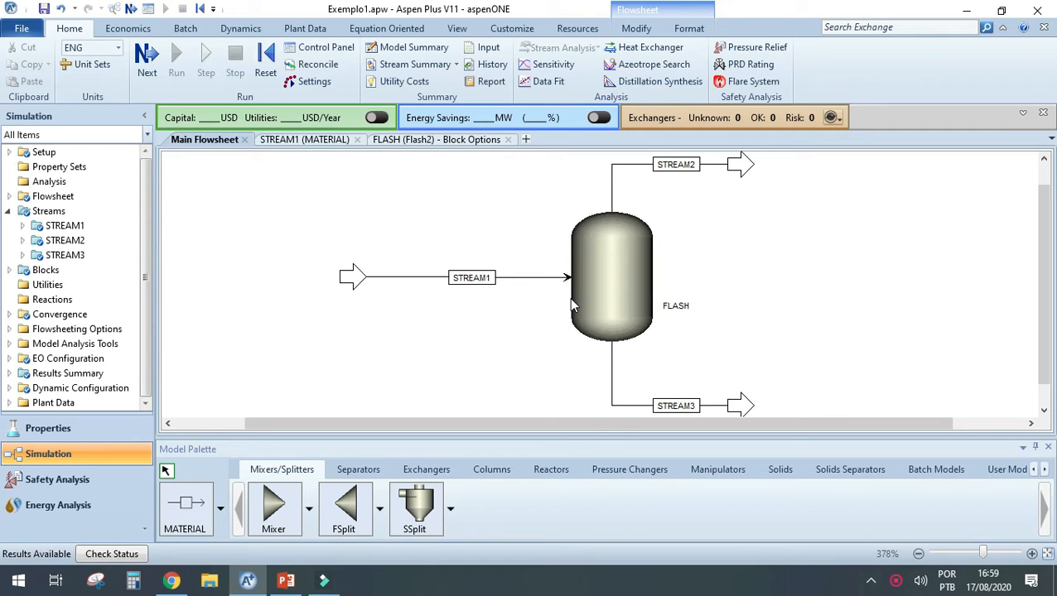
- Expand Results Summary and open its Streams results table
left_click(10, 374)
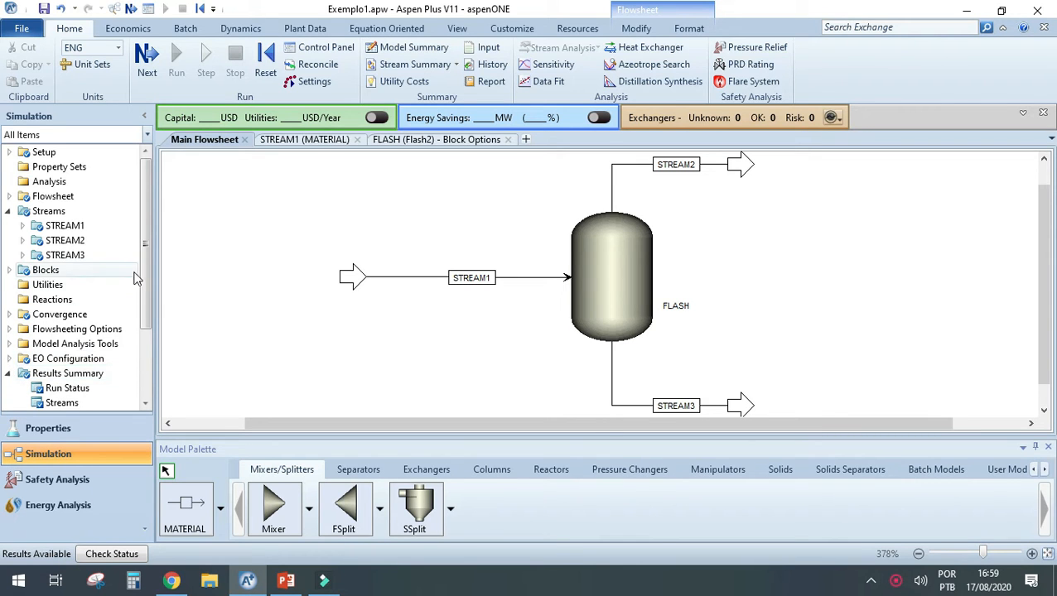
scroll(139, 265, "down", 2)
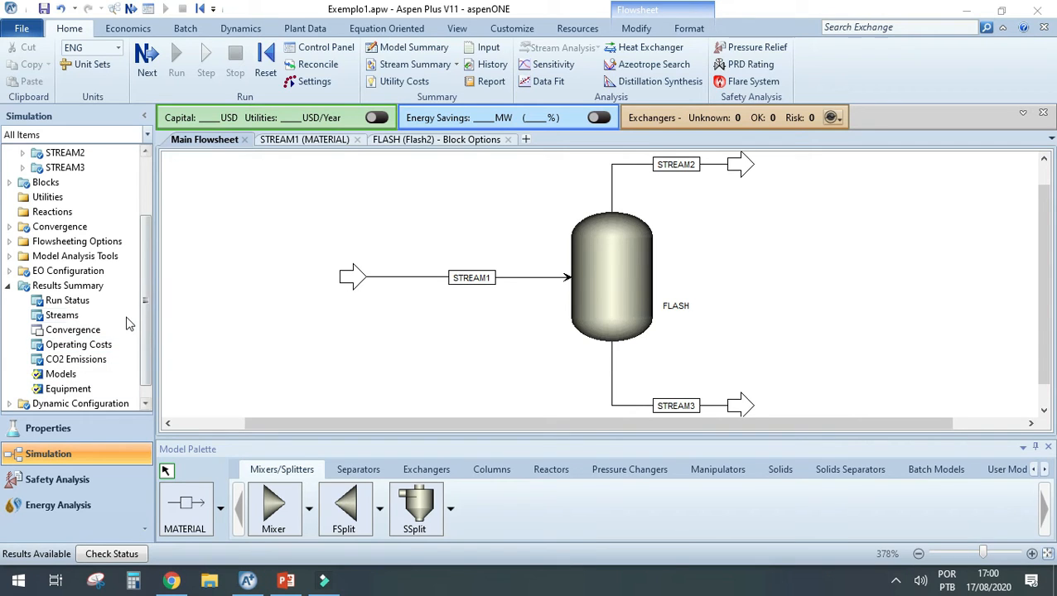
left_click(77, 319)
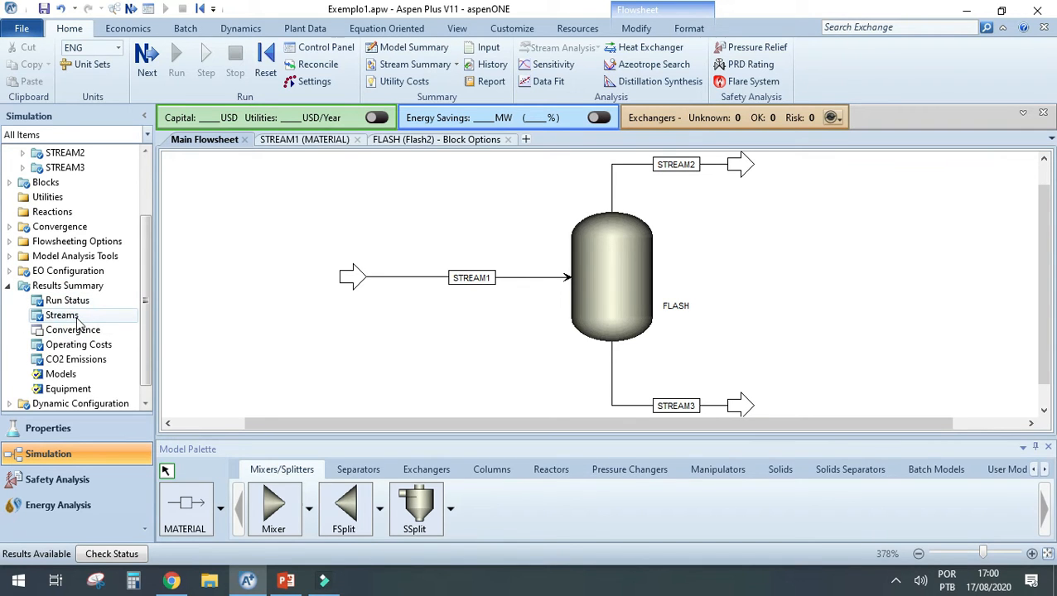
double_click(76, 320)
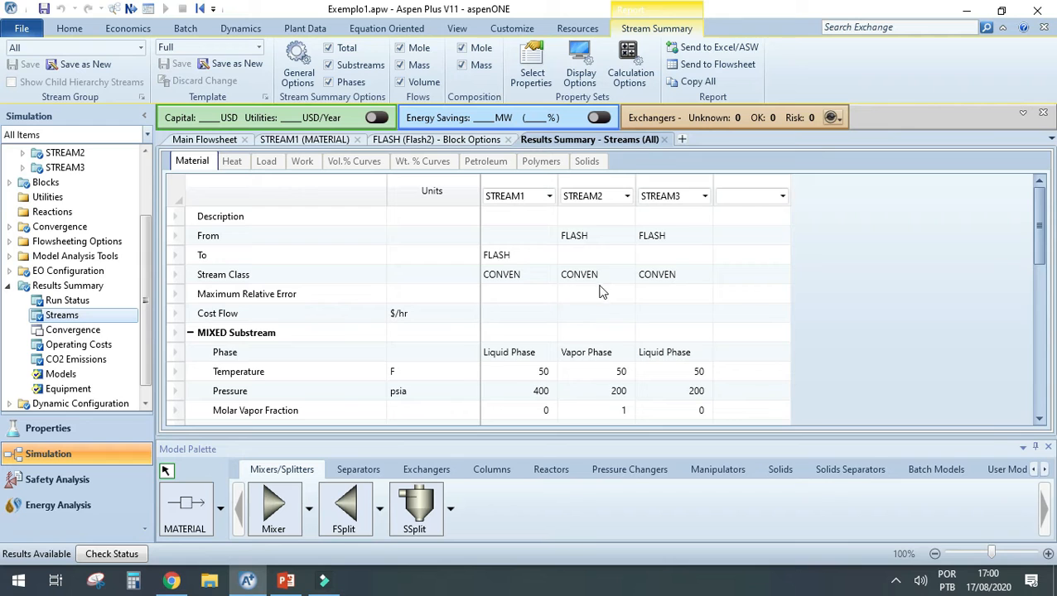
- Examine the material results of STREAM1, STREAM2 and STREAM3, including phase fractions, enthalpies, densities and total flows
scroll(473, 316, "down", 3)
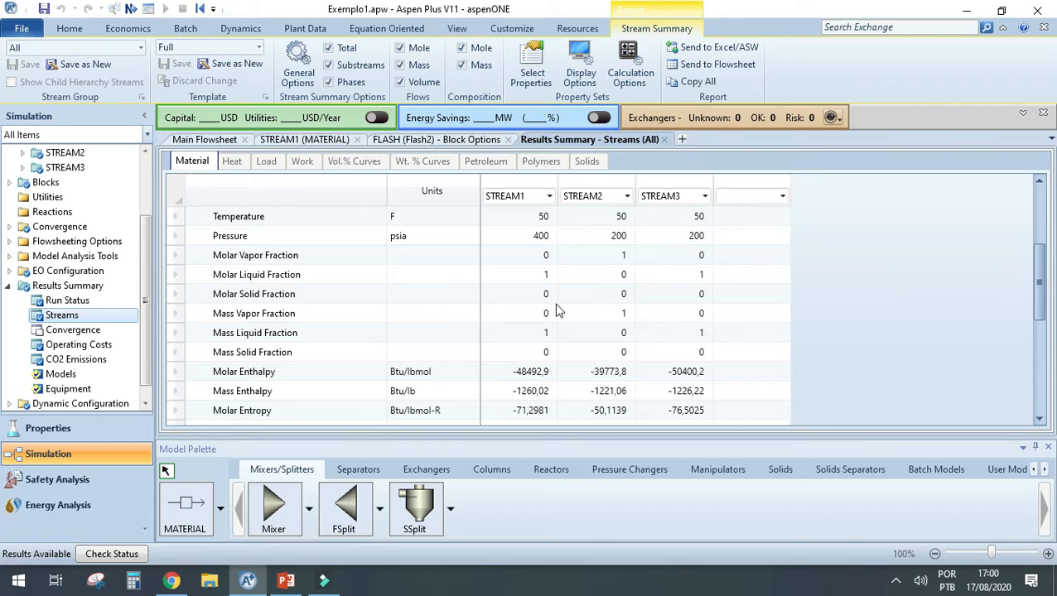
scroll(554, 308, "down", 3)
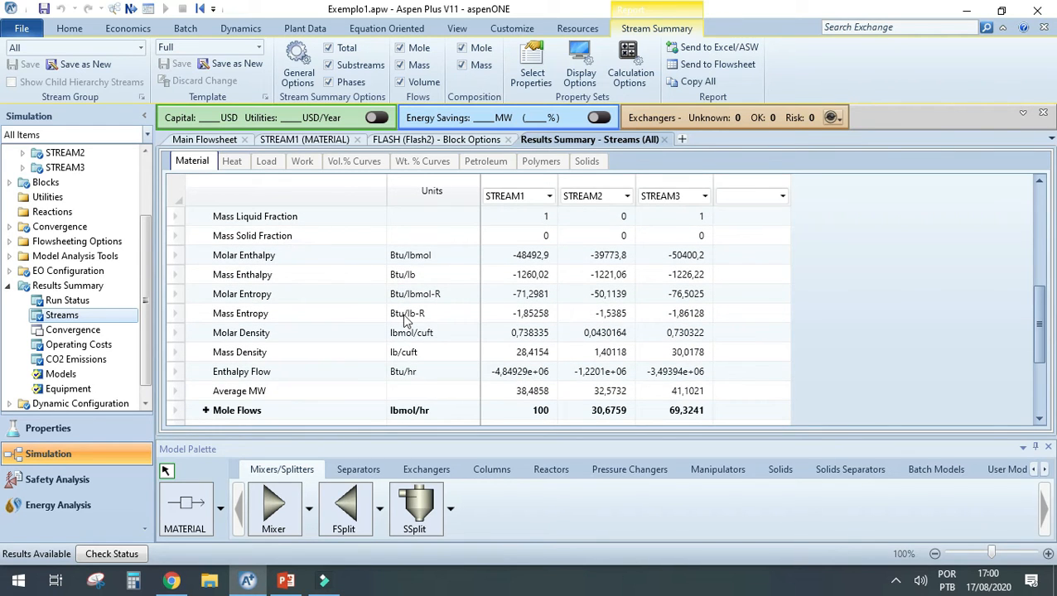
scroll(459, 311, "up", 1)
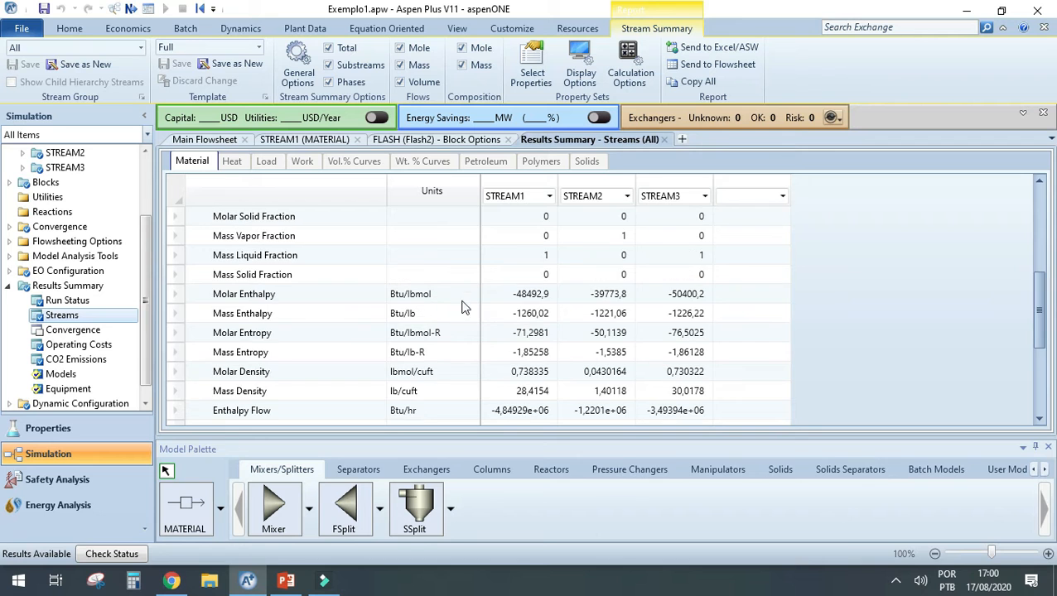
scroll(518, 349, "down", 4)
scroll(518, 350, "up", 3)
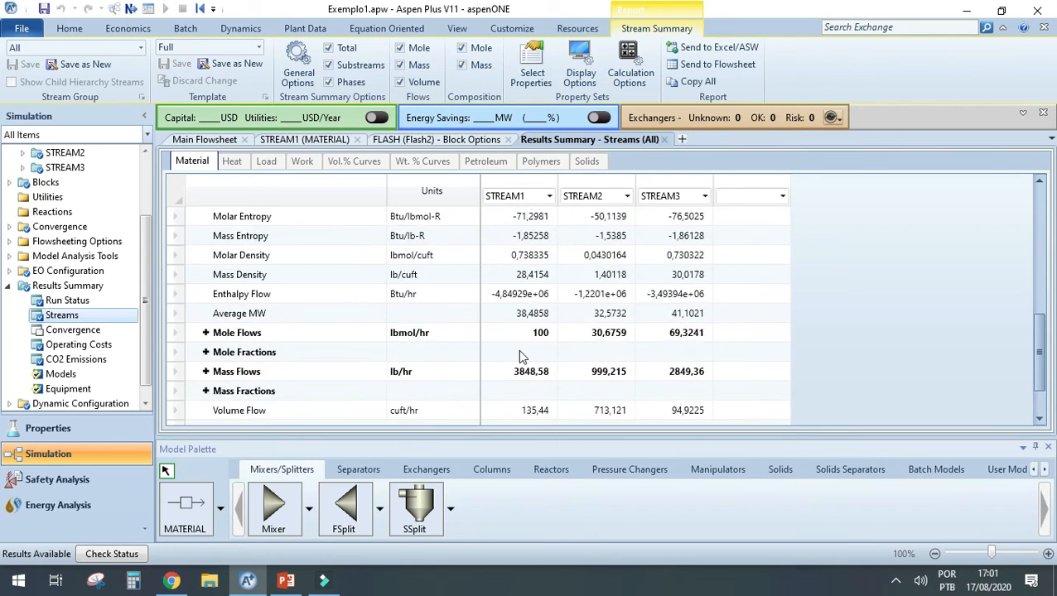
scroll(520, 356, "up", 3)
scroll(520, 356, "down", 4)
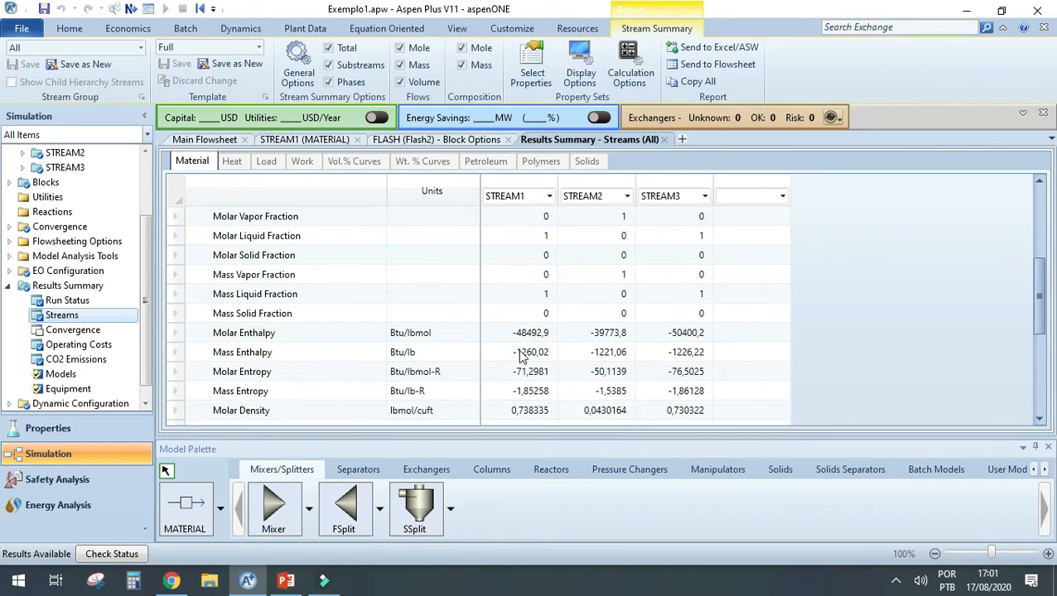
scroll(518, 353, "down", 2)
scroll(517, 350, "up", 1)
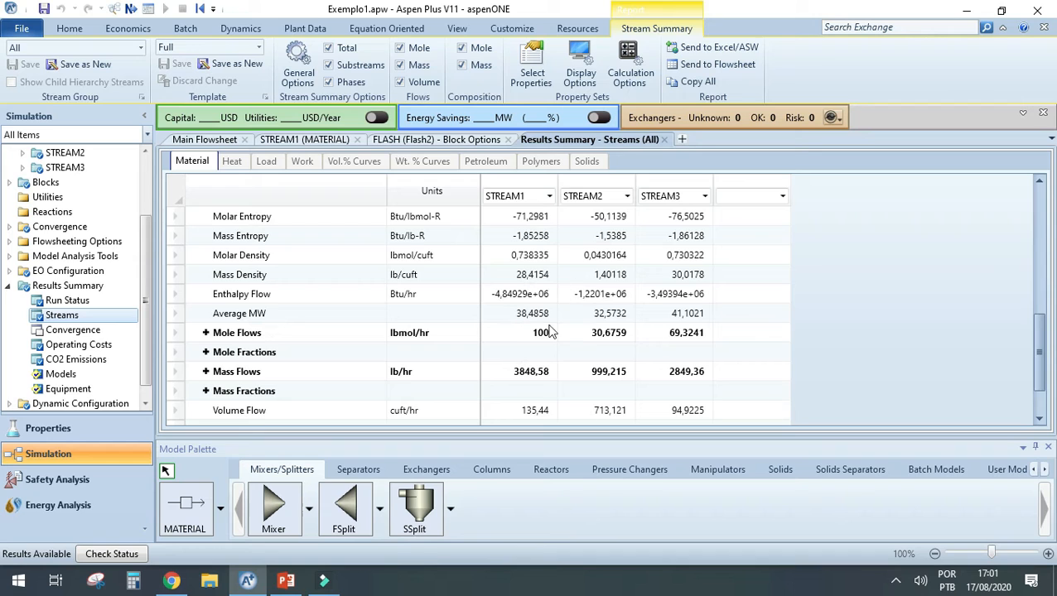
- Expand Mole Flows and Mole Fractions in the stream results to show the values per component
left_click(205, 333)
scroll(207, 339, "down", 2)
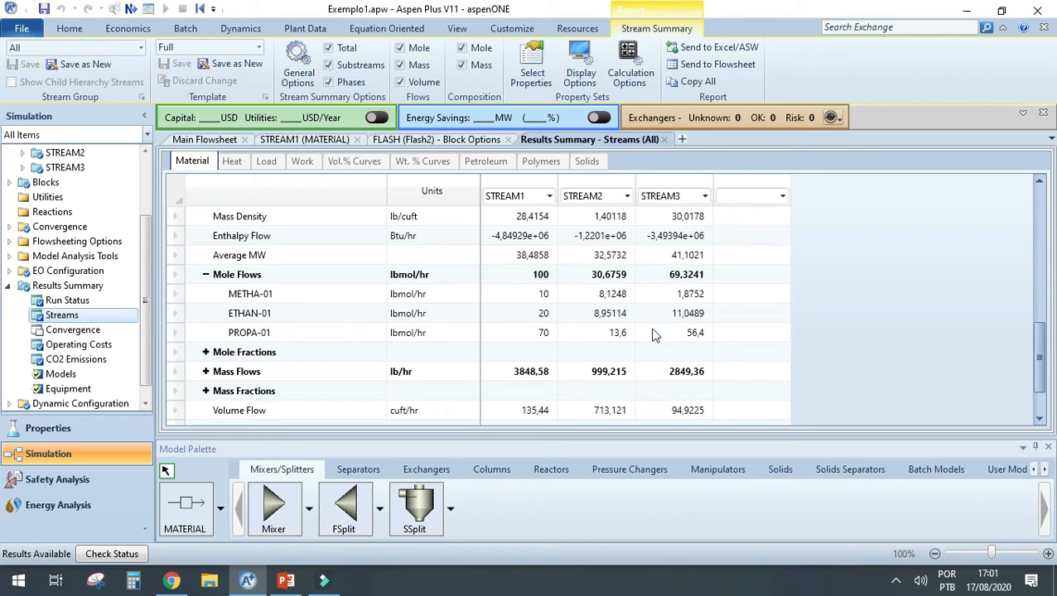
scroll(667, 331, "down", 2)
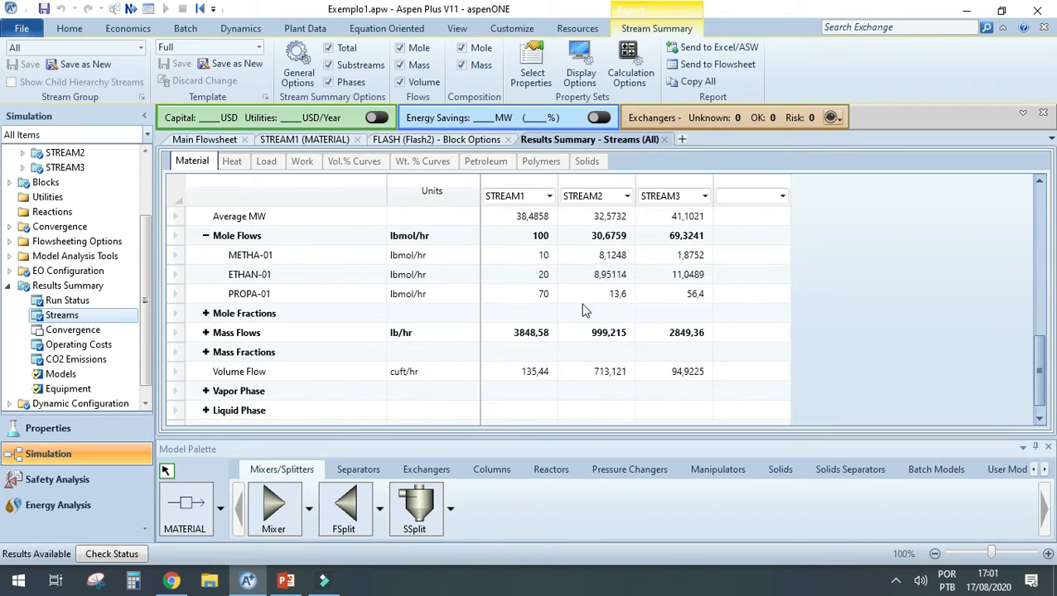
left_click(205, 314)
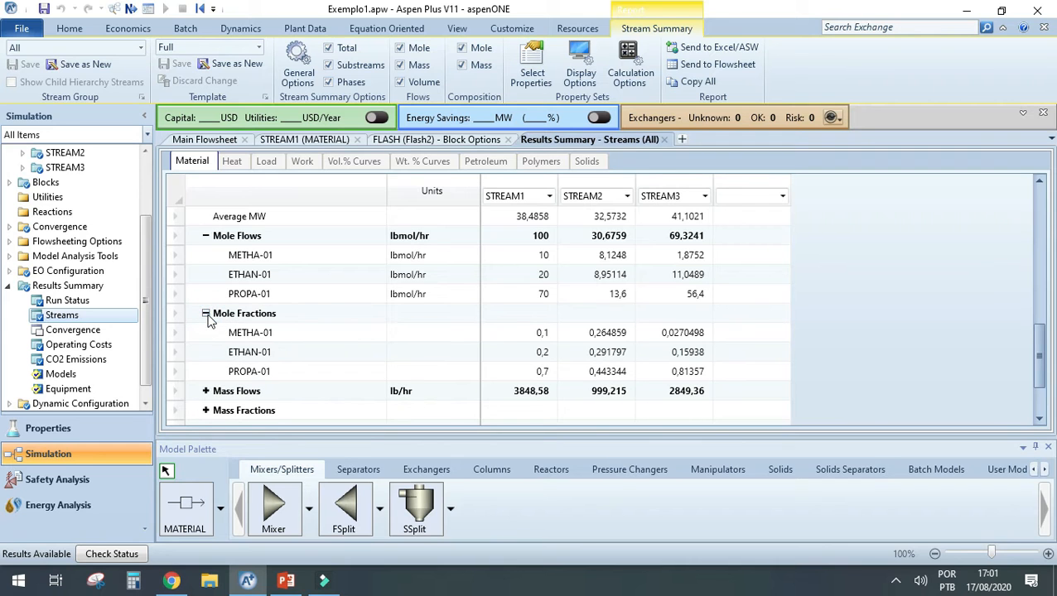
- Expand Mass Flows in the stream results to show the mass flow of each component
scroll(544, 379, "down", 2)
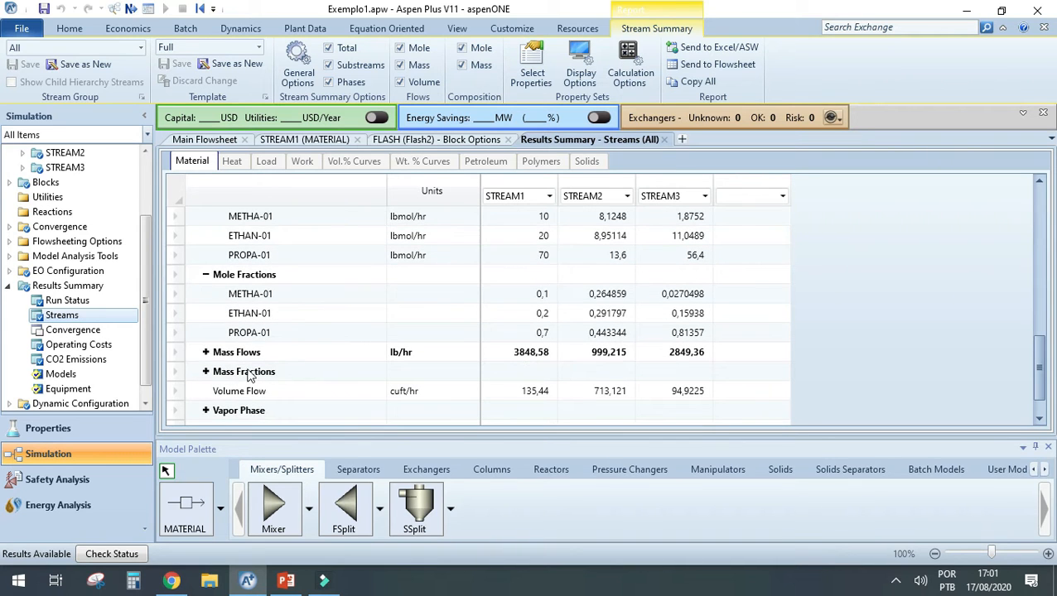
left_click(205, 351)
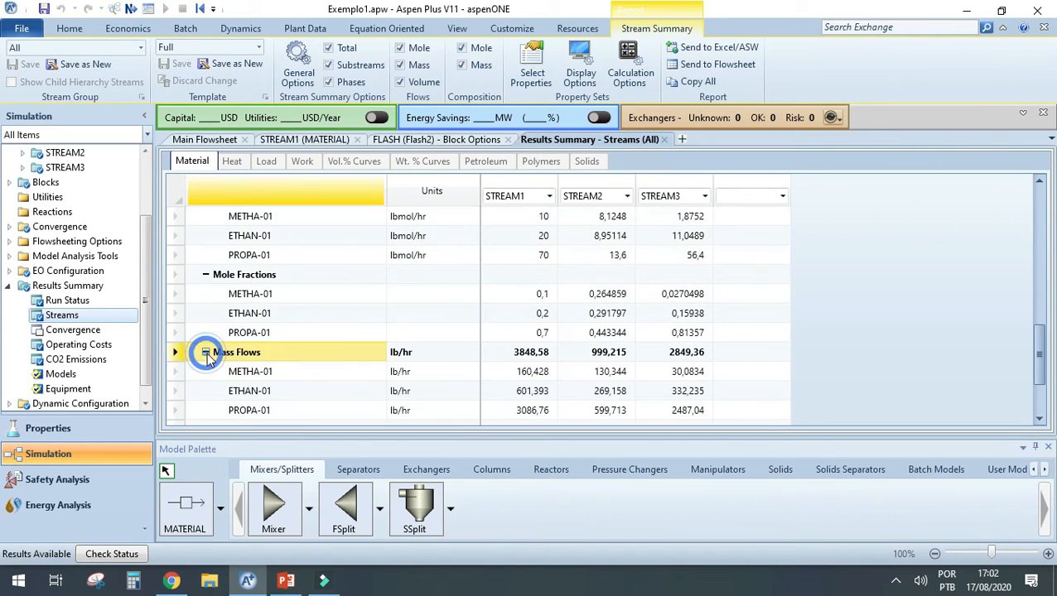
scroll(207, 354, "down", 2)
scroll(406, 329, "down", 1)
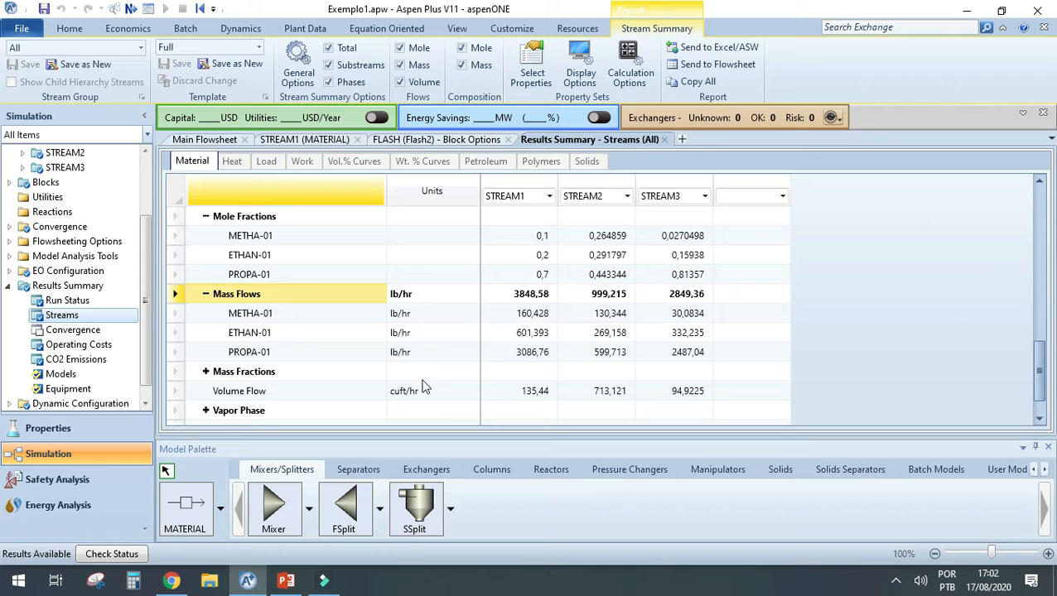
- Switch the global unit set to SI
left_click(71, 29)
left_click(119, 48)
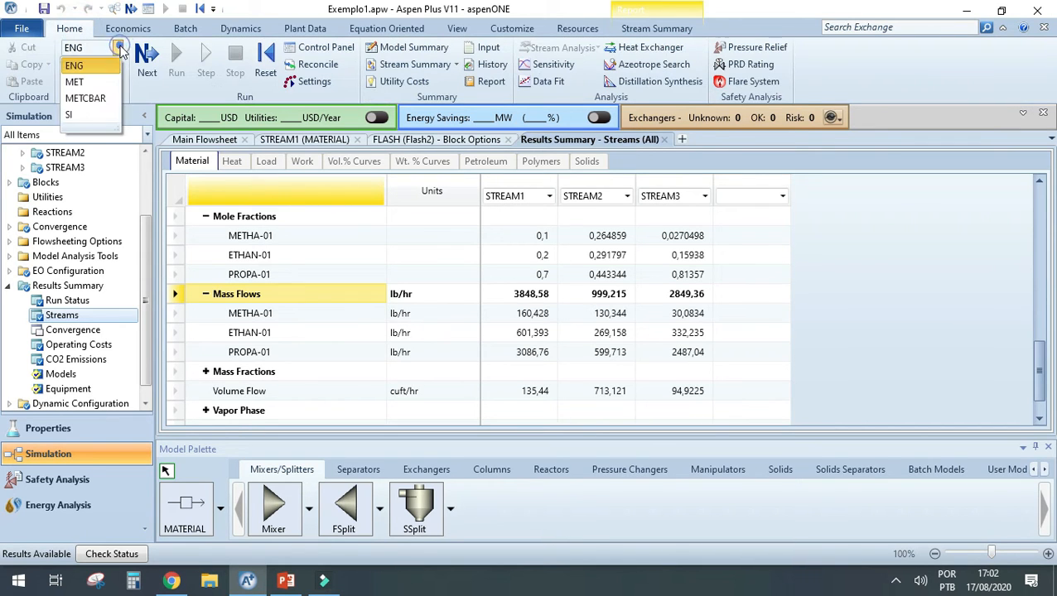
left_click(94, 119)
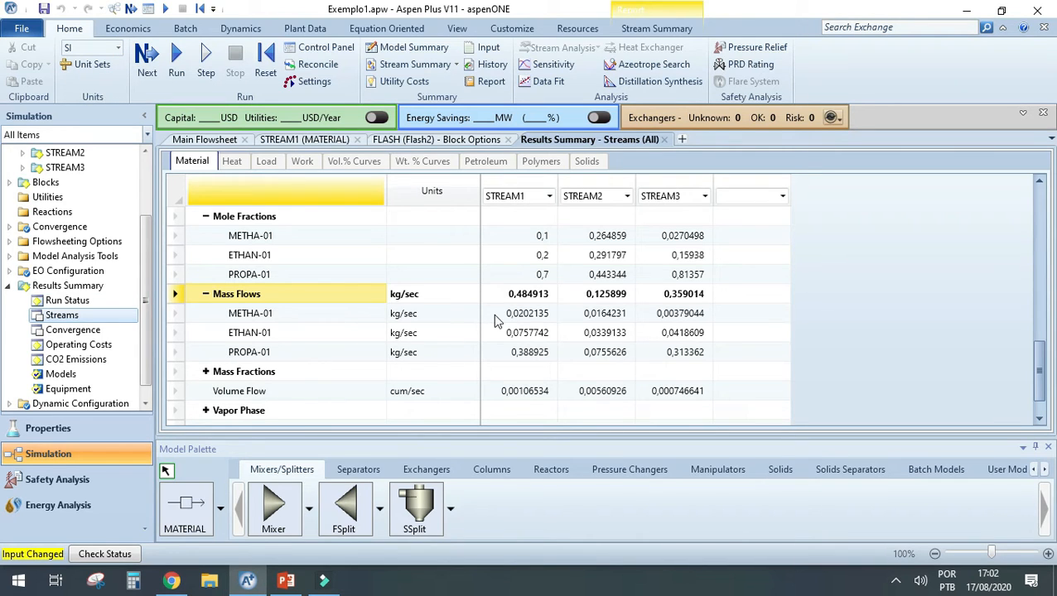
- Expand Mass Fractions in the stream results and compare the component compositions and flows of STREAM1, STREAM2 and STREAM3
scroll(495, 321, "down", 1)
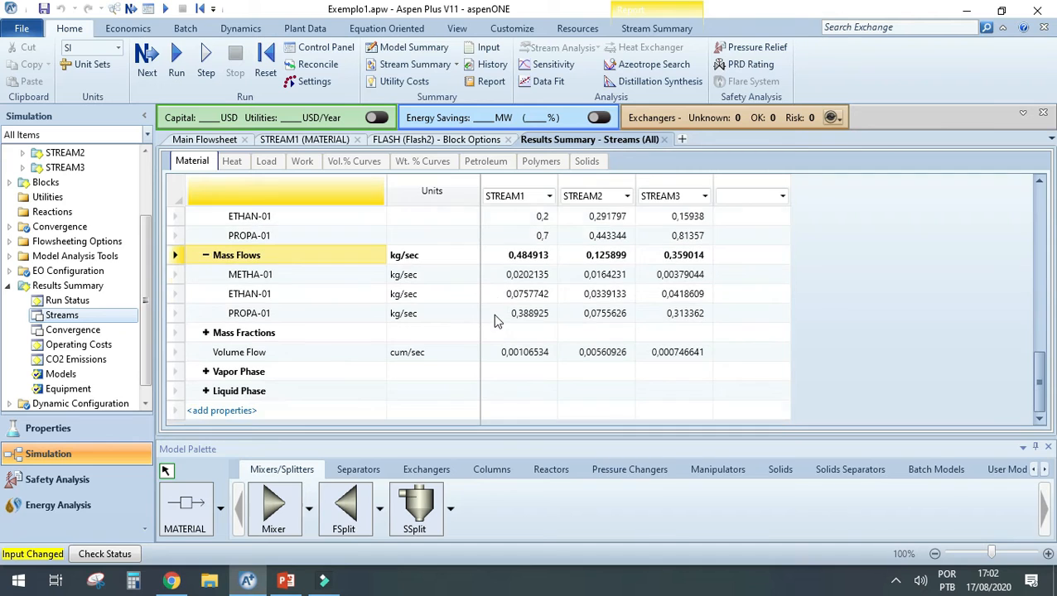
left_click(206, 332)
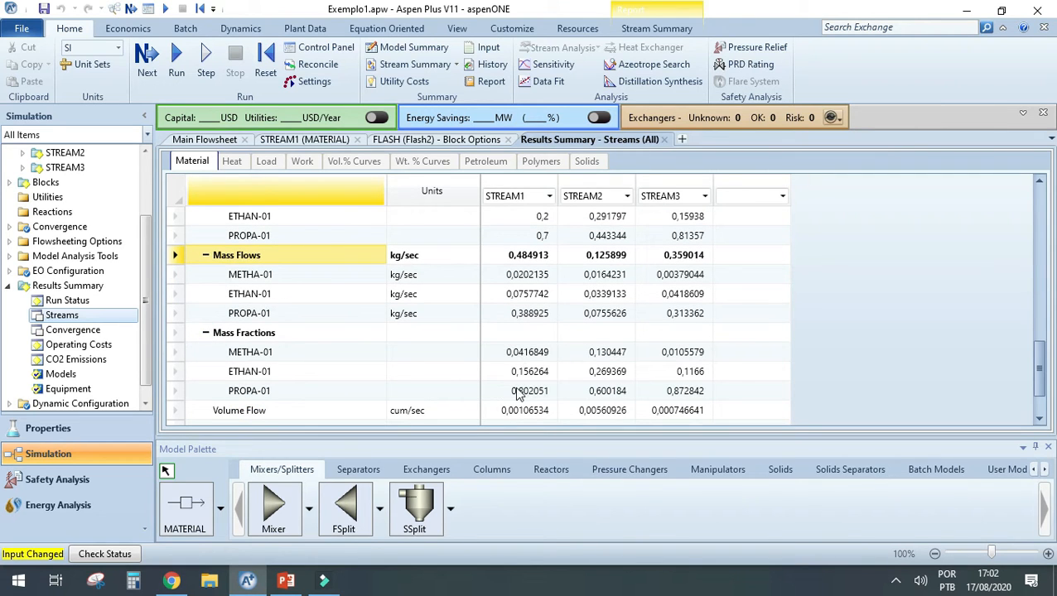
scroll(518, 394, "up", 2)
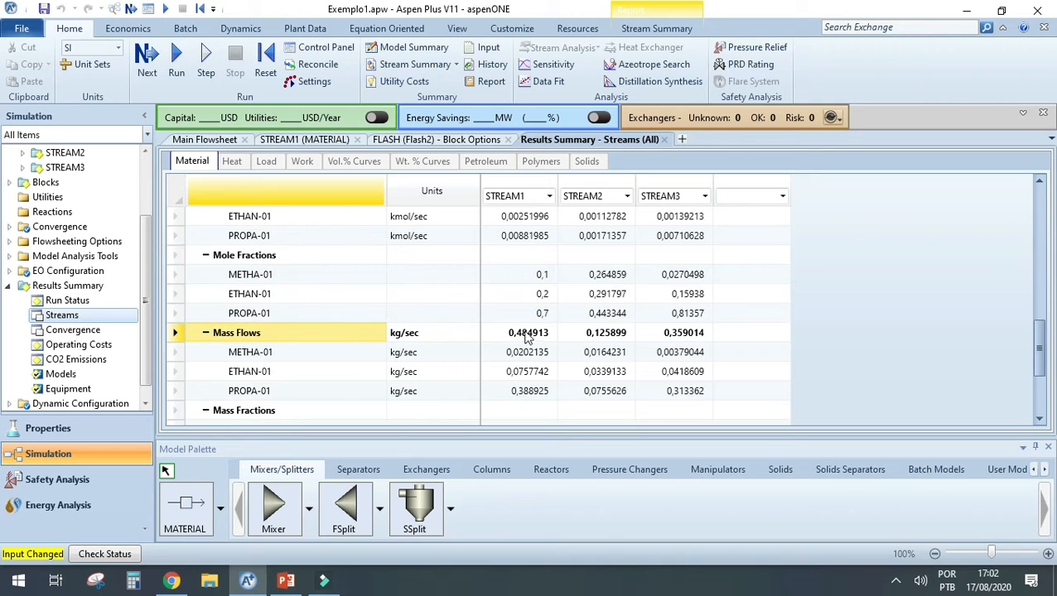
scroll(582, 267, "down", 2)
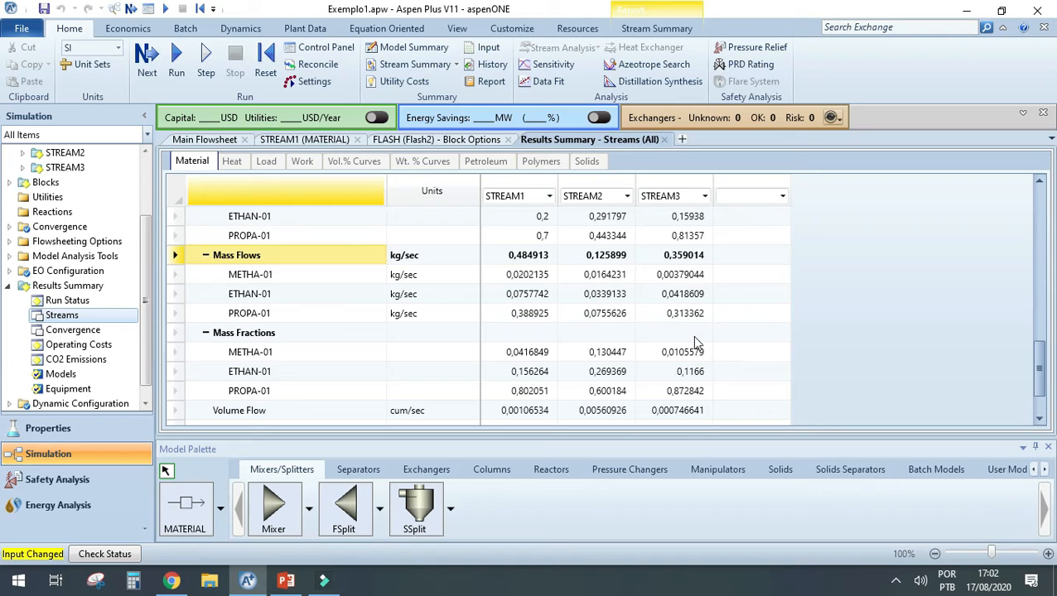
scroll(687, 379, "up", 3)
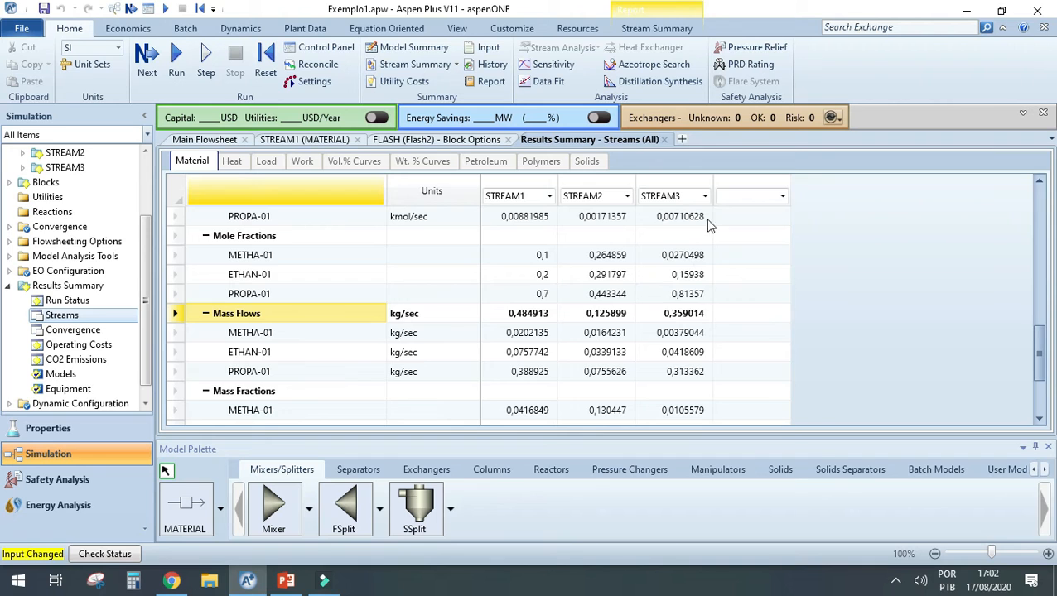
scroll(660, 308, "down", 2)
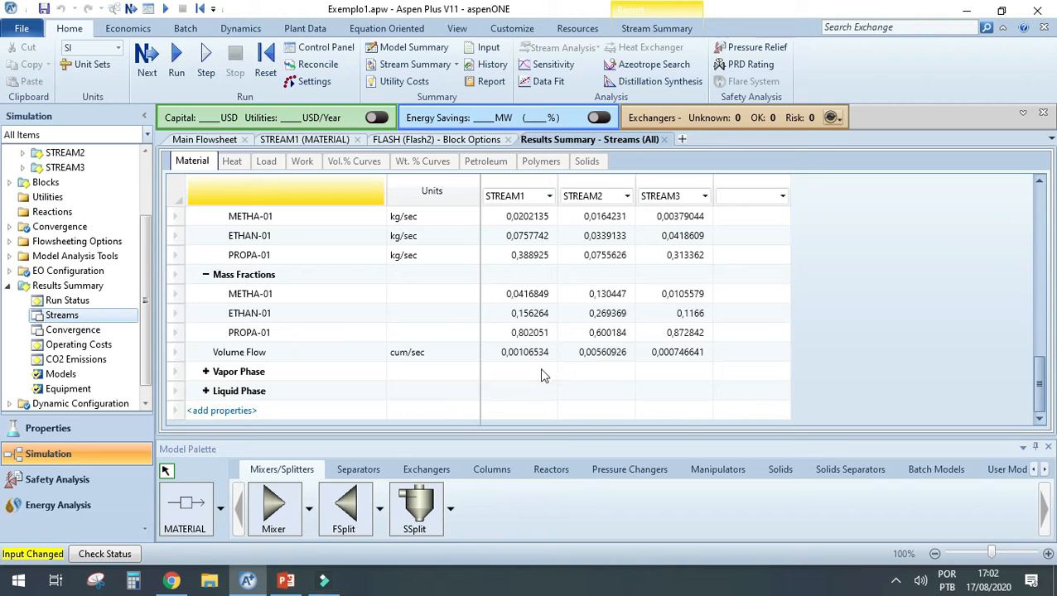
- Expand Vapor Phase in the stream results and review its enthalpies, densities, flows and average molecular weight
left_click(205, 373)
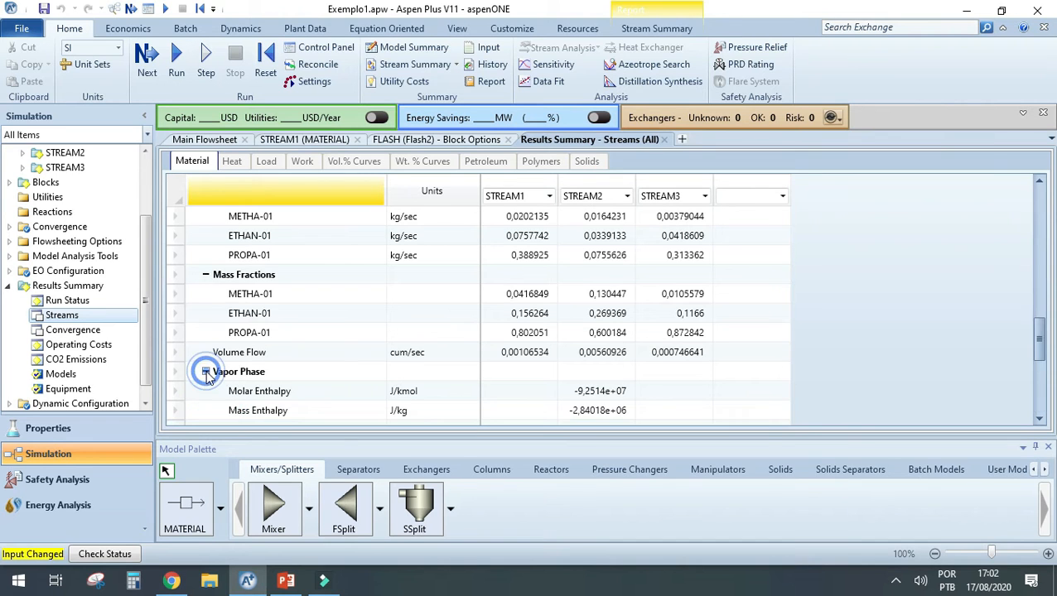
scroll(207, 377, "down", 2)
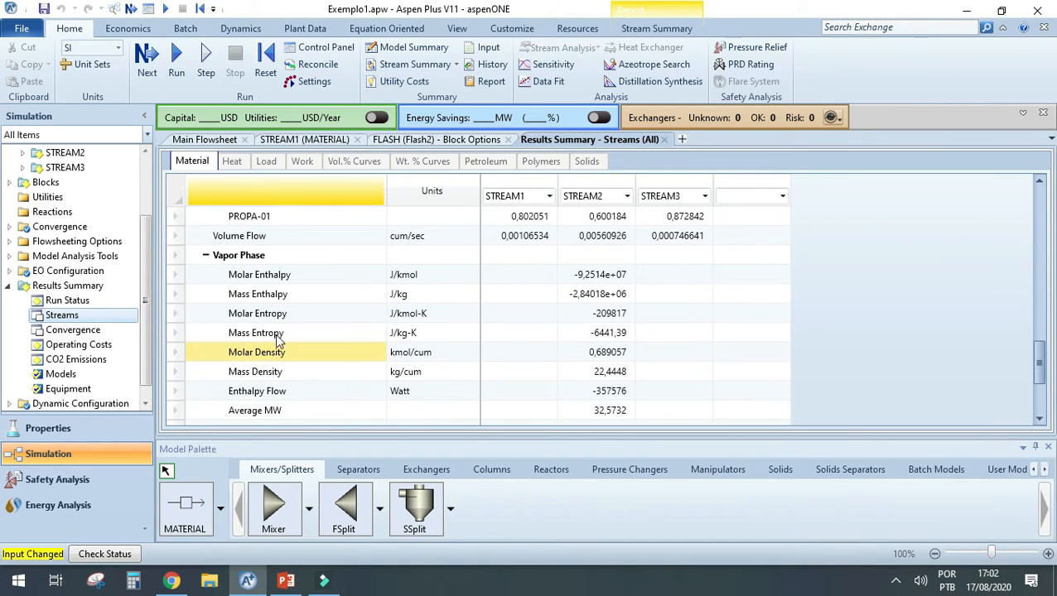
scroll(278, 342, "down", 1)
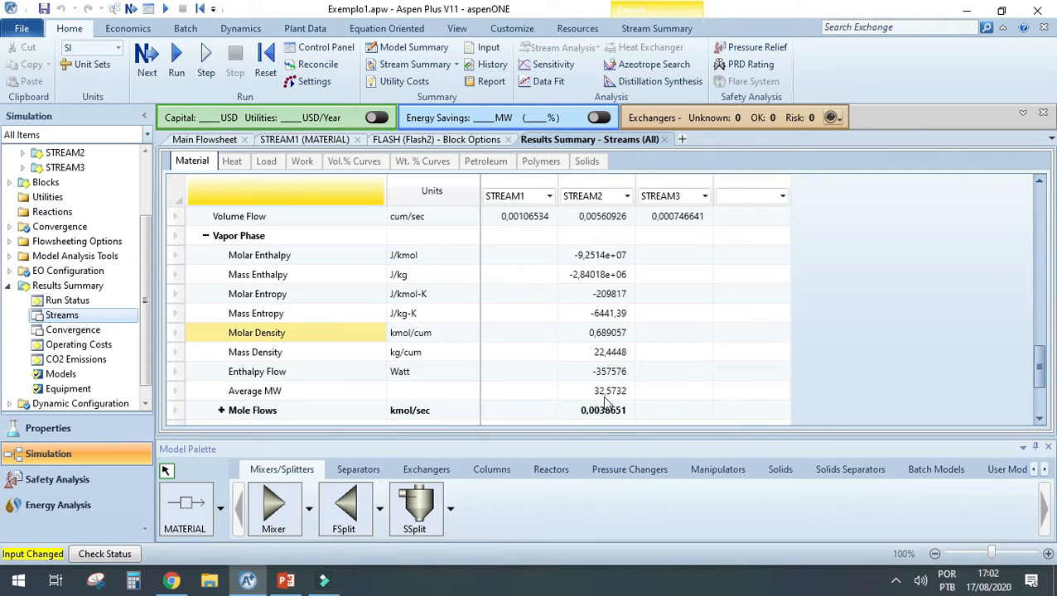
scroll(605, 412, "down", 6)
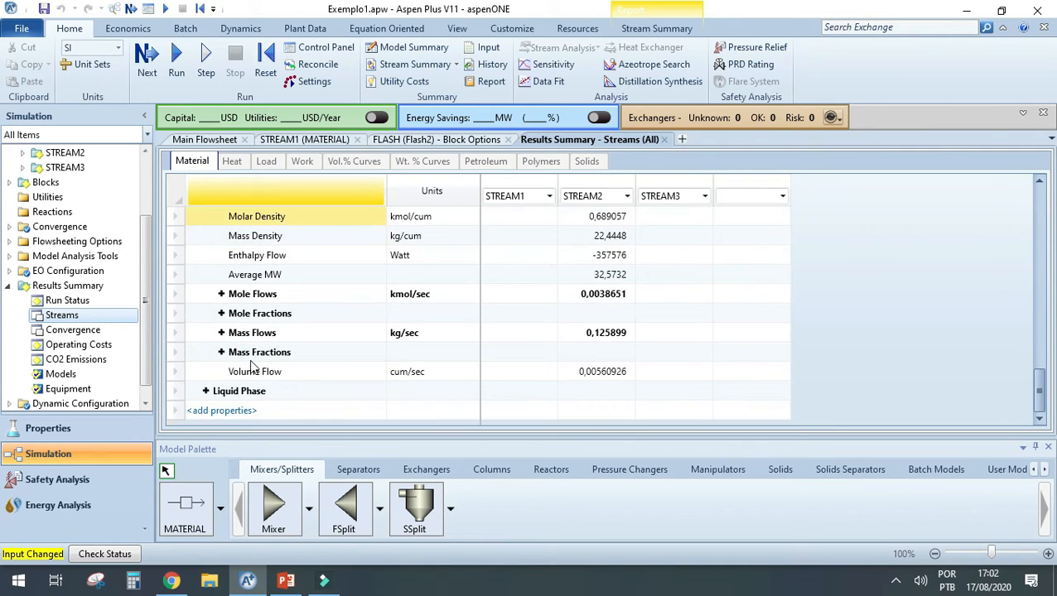
- Expand Liquid Phase in the stream results, including its Mole Flows and Mole Fractions per component
left_click(205, 391)
scroll(307, 314, "down", 9)
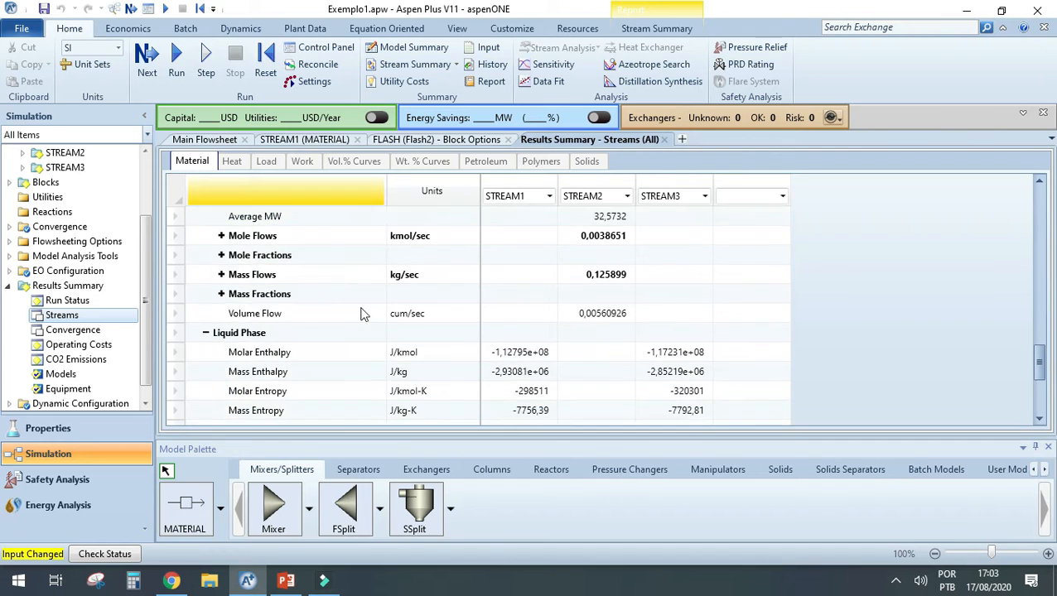
scroll(508, 300, "down", 4)
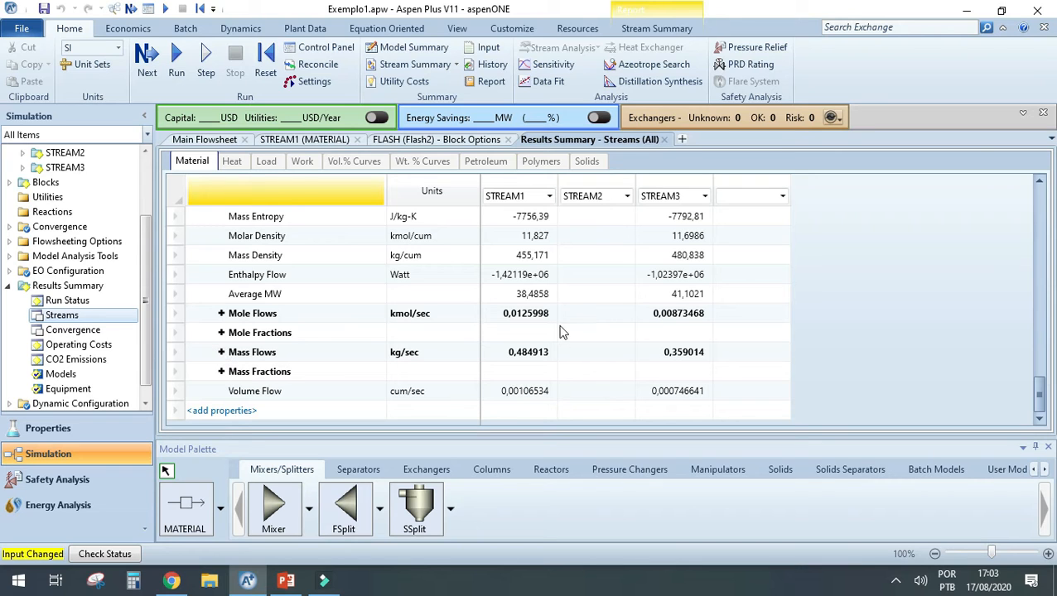
left_click(221, 313)
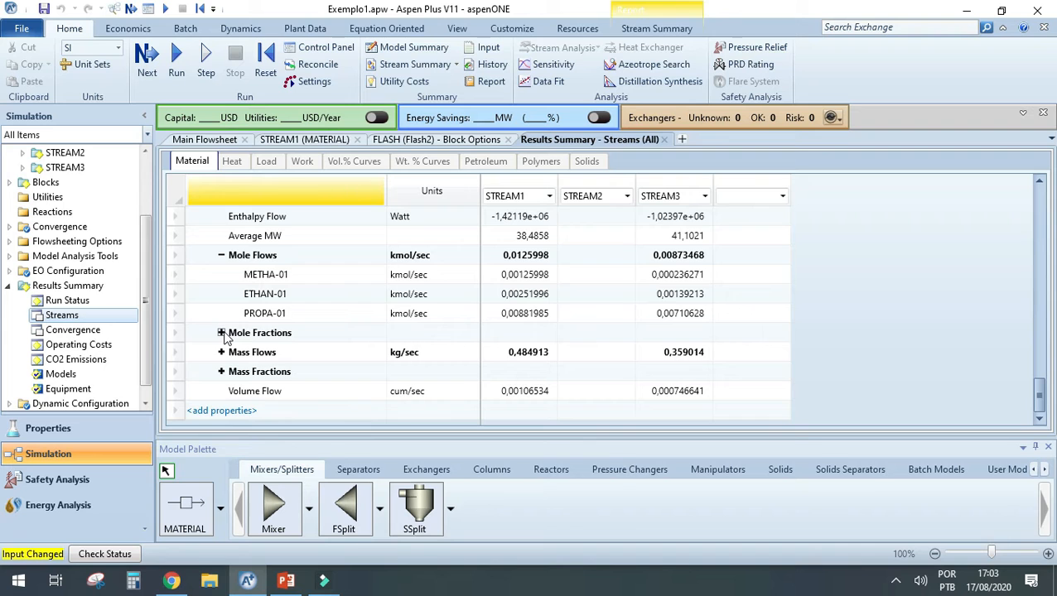
left_click(221, 333)
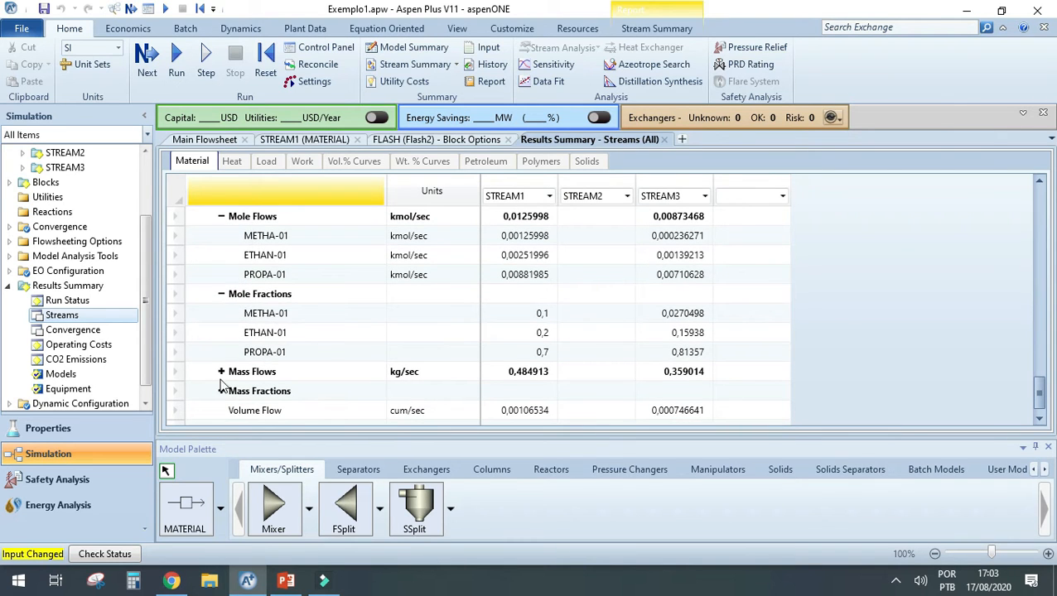
- Examine the full stream results table in SI units, from stream conditions and phase fractions to the liquid-phase compositions
scroll(478, 345, "up", 5)
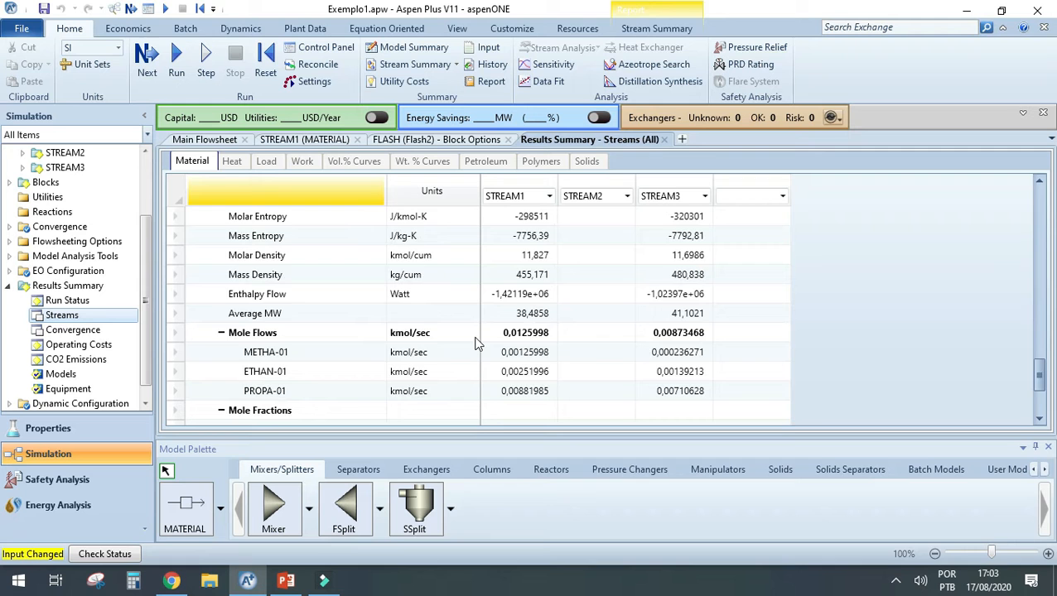
scroll(478, 344, "up", 8)
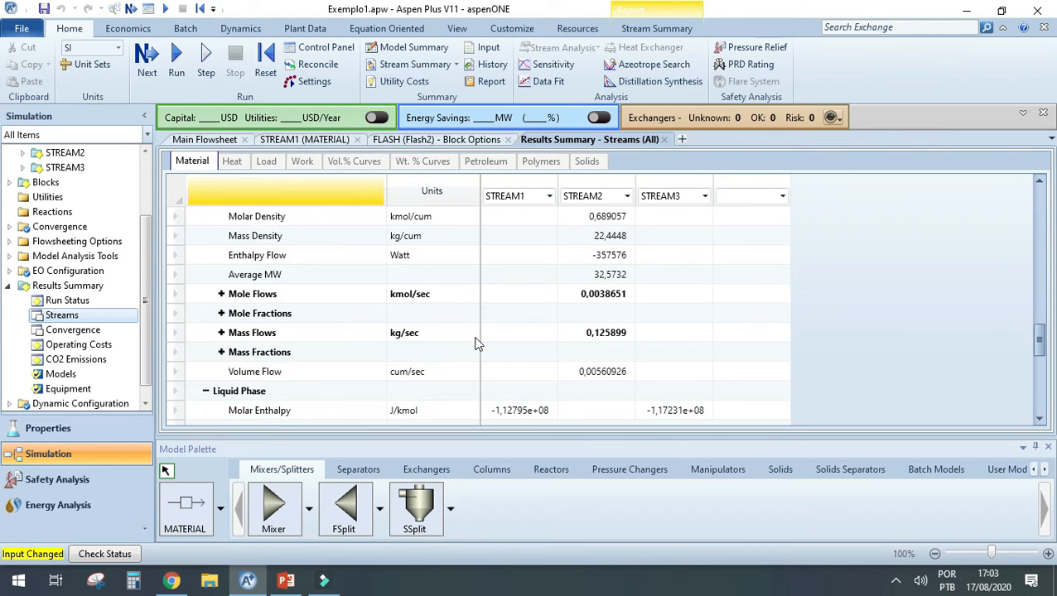
scroll(478, 344, "up", 8)
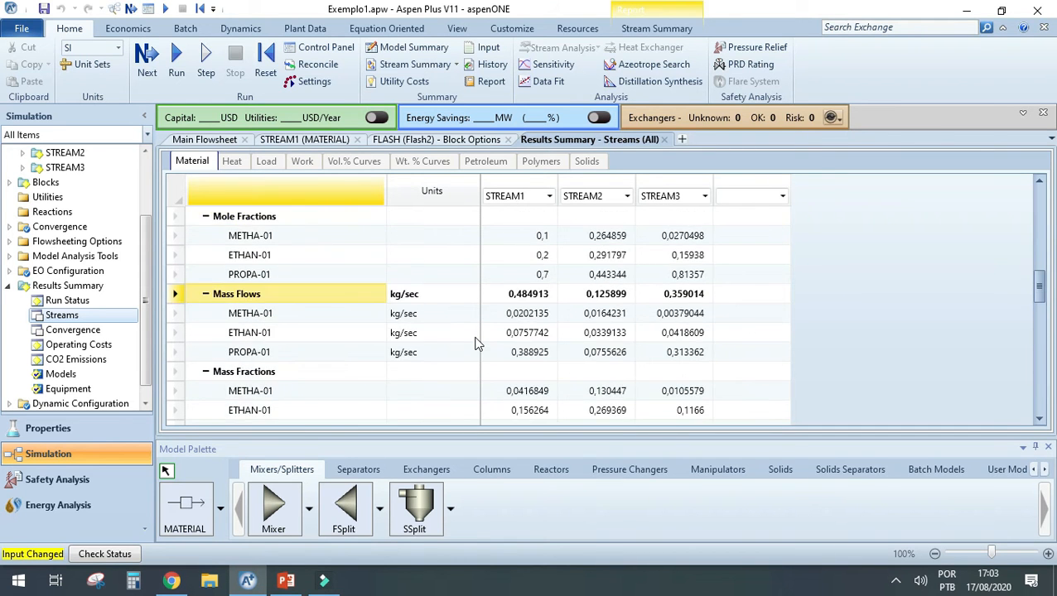
scroll(477, 344, "up", 6)
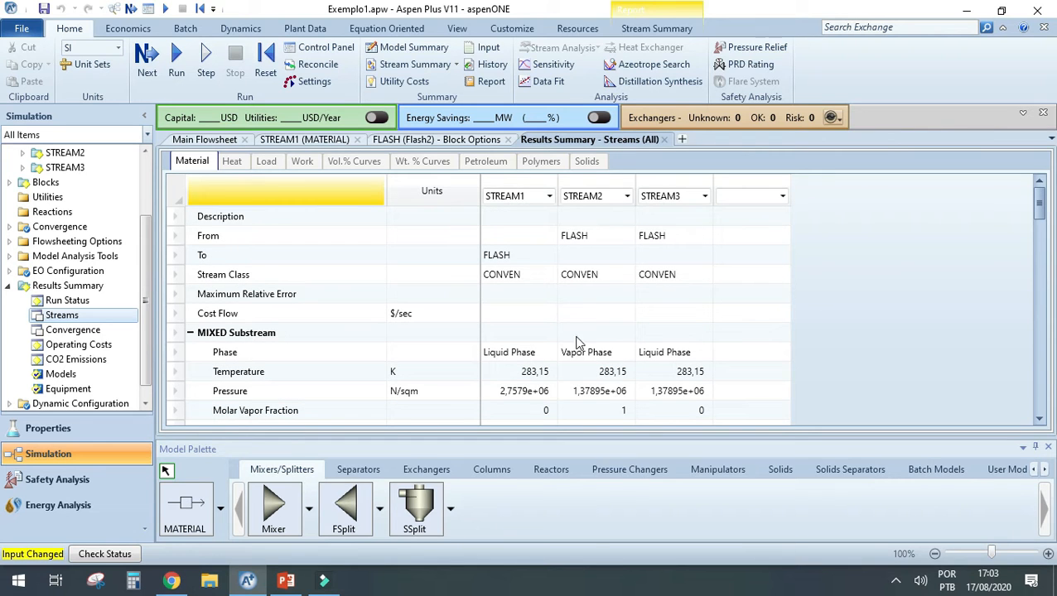
scroll(611, 355, "down", 6)
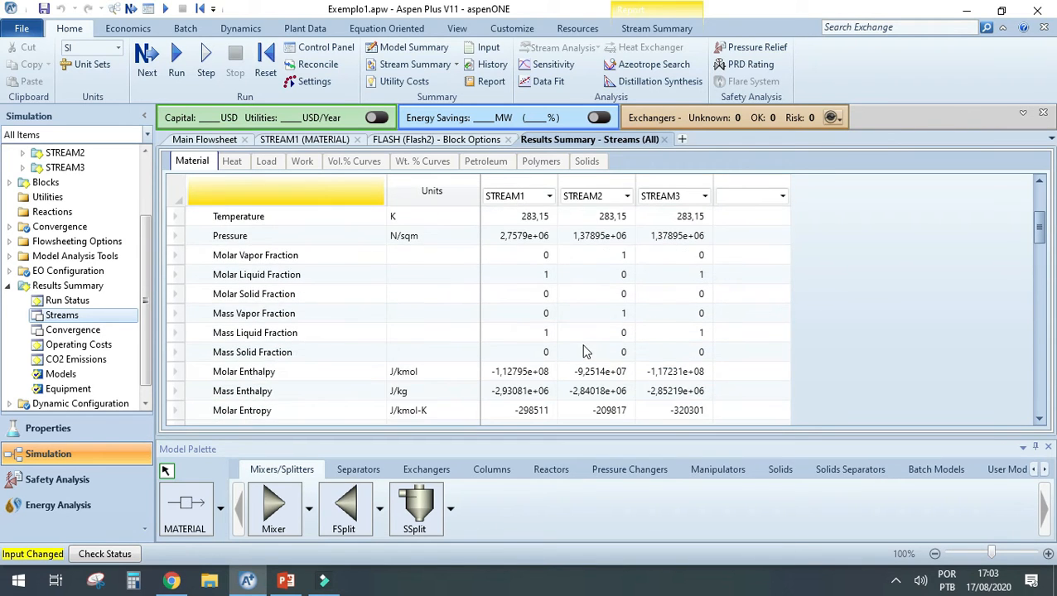
scroll(623, 344, "down", 2)
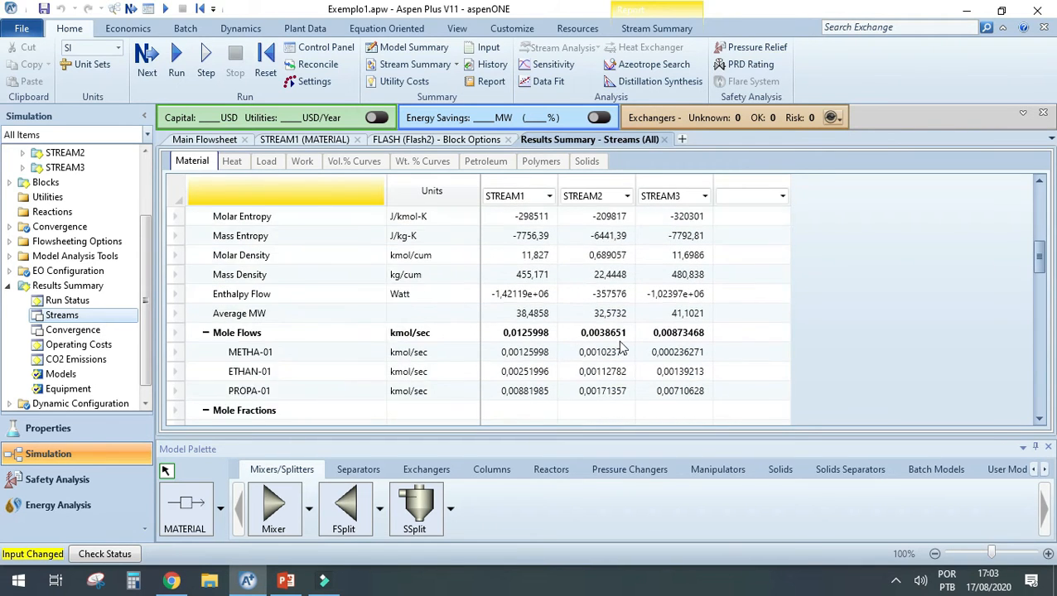
scroll(619, 348, "down", 7)
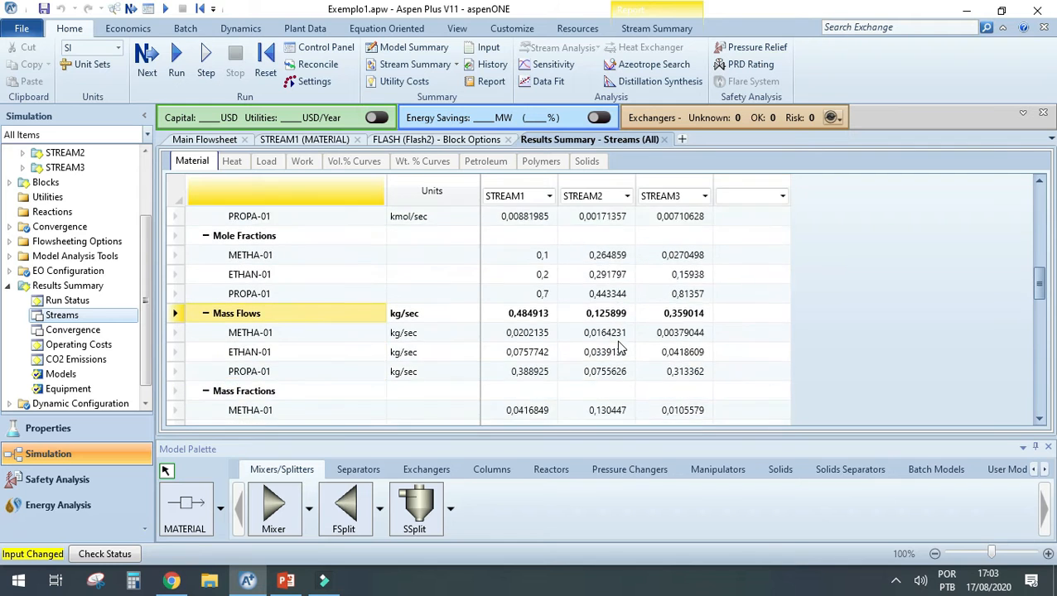
scroll(617, 348, "down", 7)
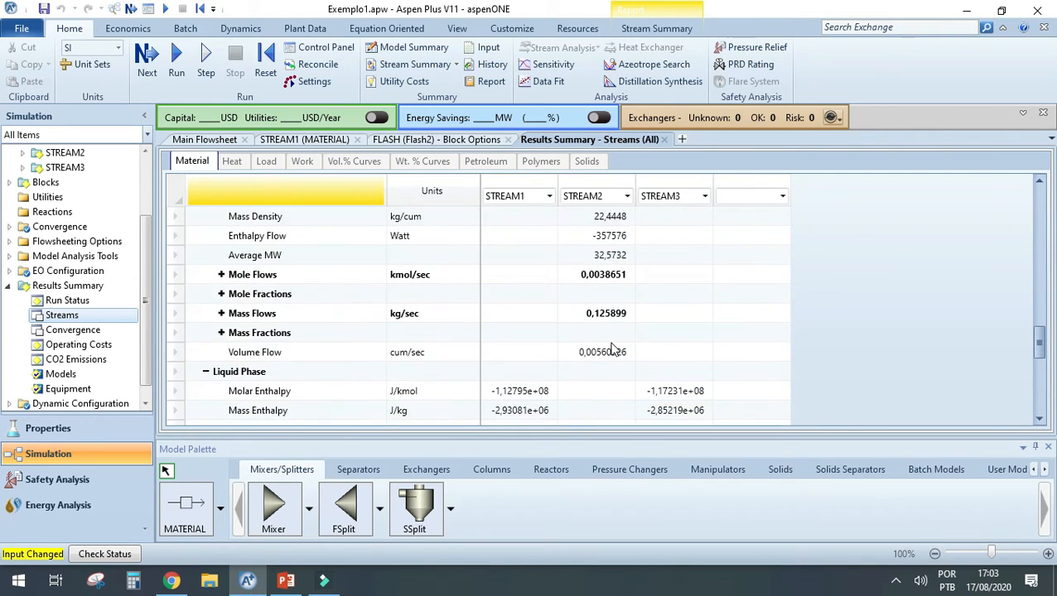
scroll(611, 351, "down", 2)
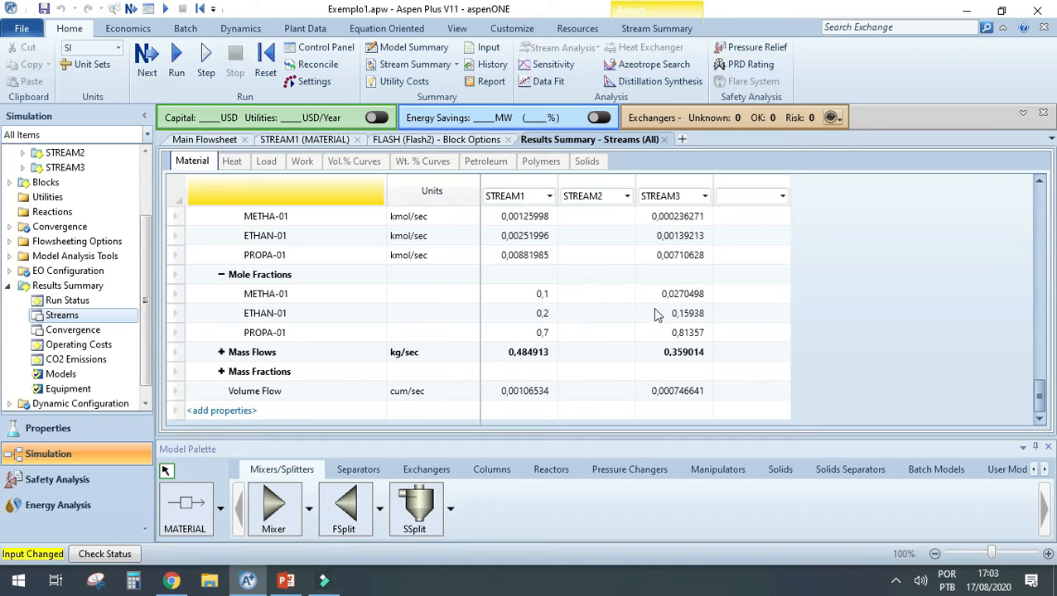
scroll(654, 315, "up", 1)
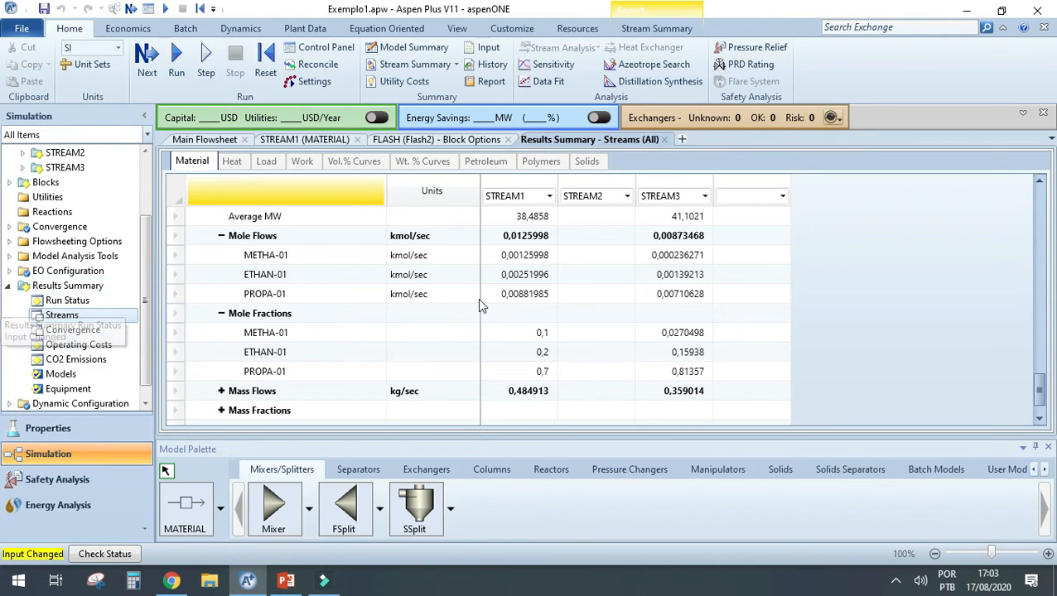
- Rerun the simulation and open the Results form of the FLASH block
left_click(179, 65)
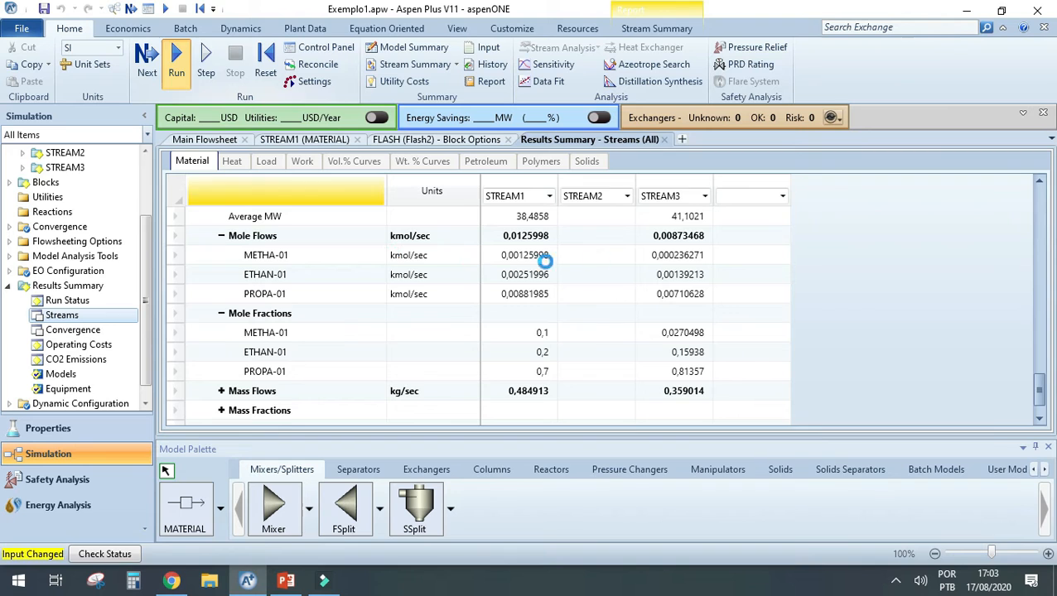
left_click_drag(147, 282, 143, 222)
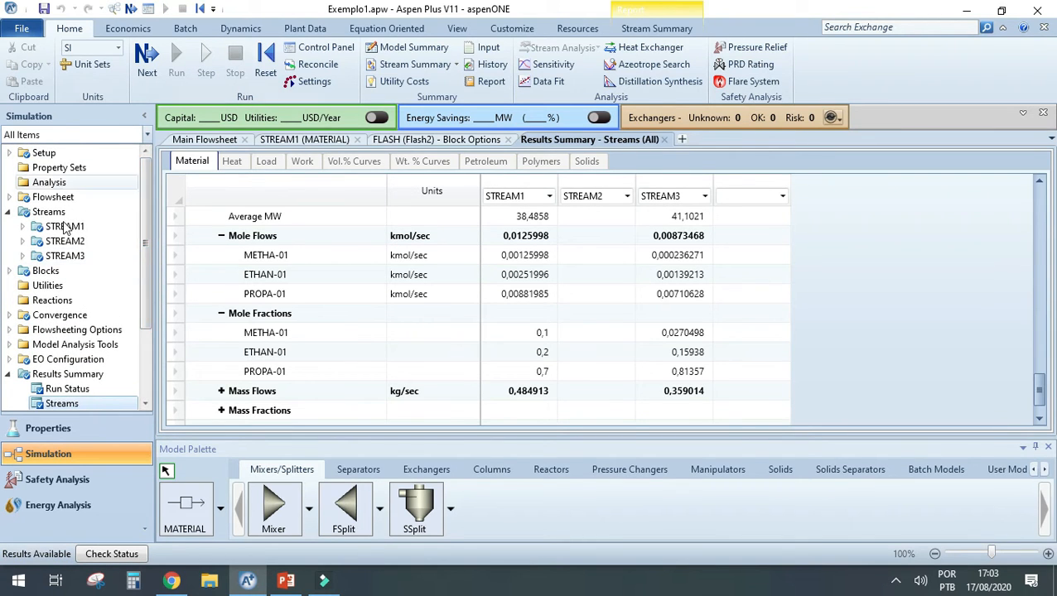
left_click(13, 272)
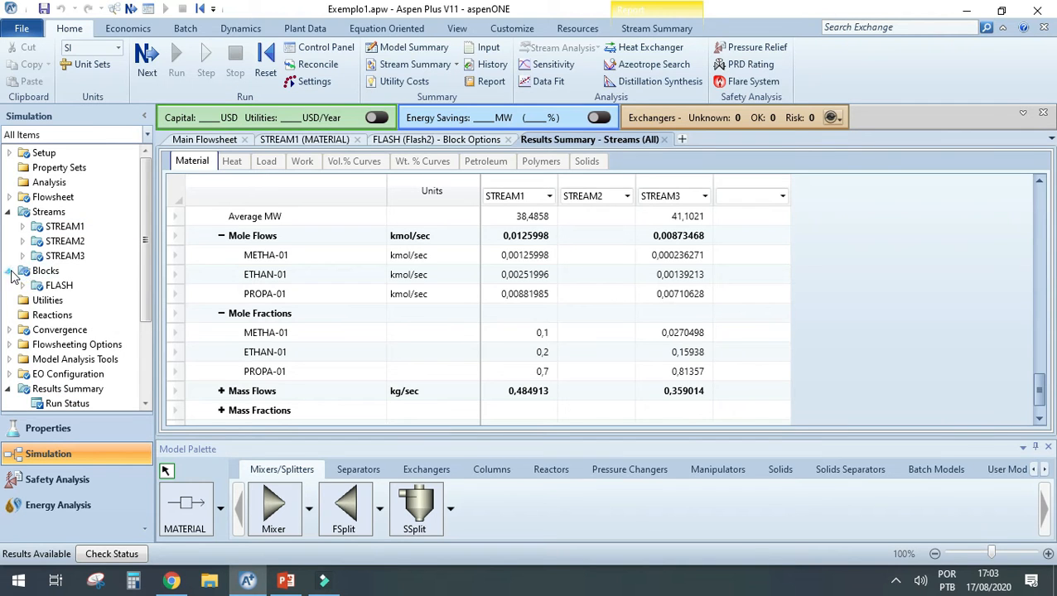
left_click(22, 286)
scroll(33, 281, "down", 3)
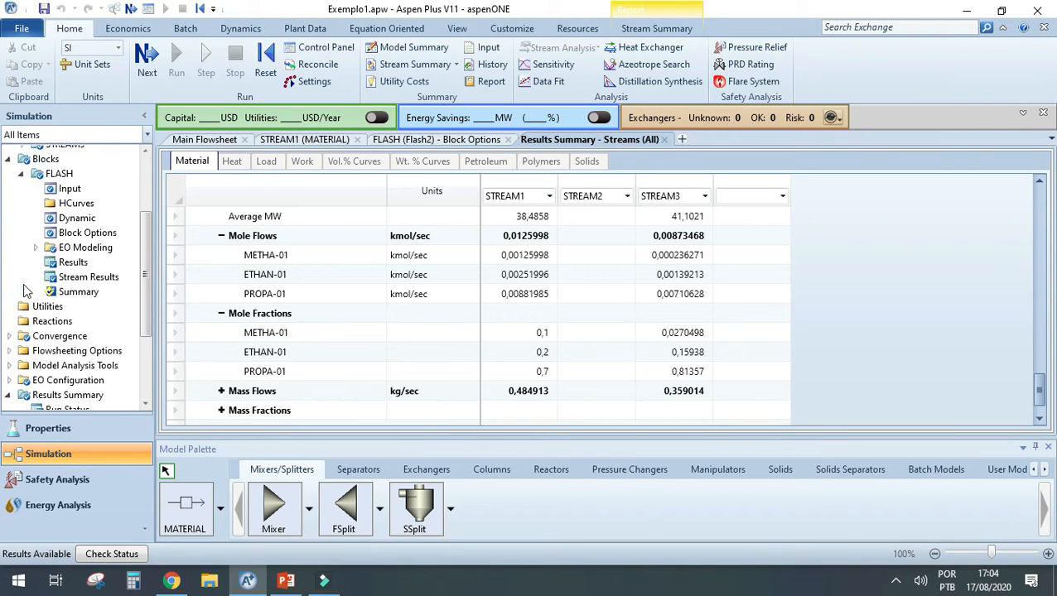
left_click(66, 262)
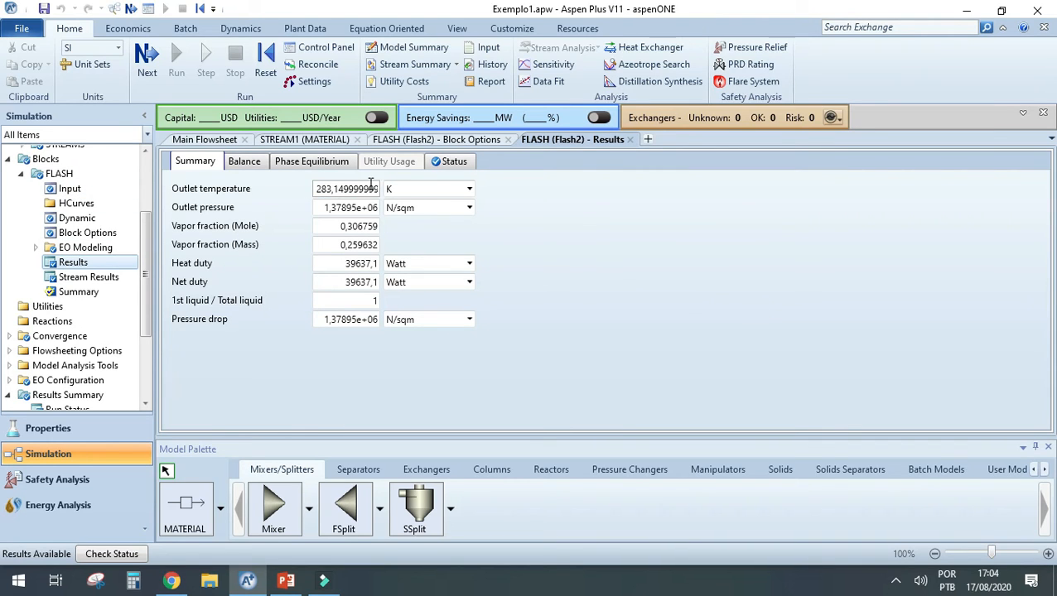
- Display the FLASH block's outlet temperature in F
left_click(469, 189)
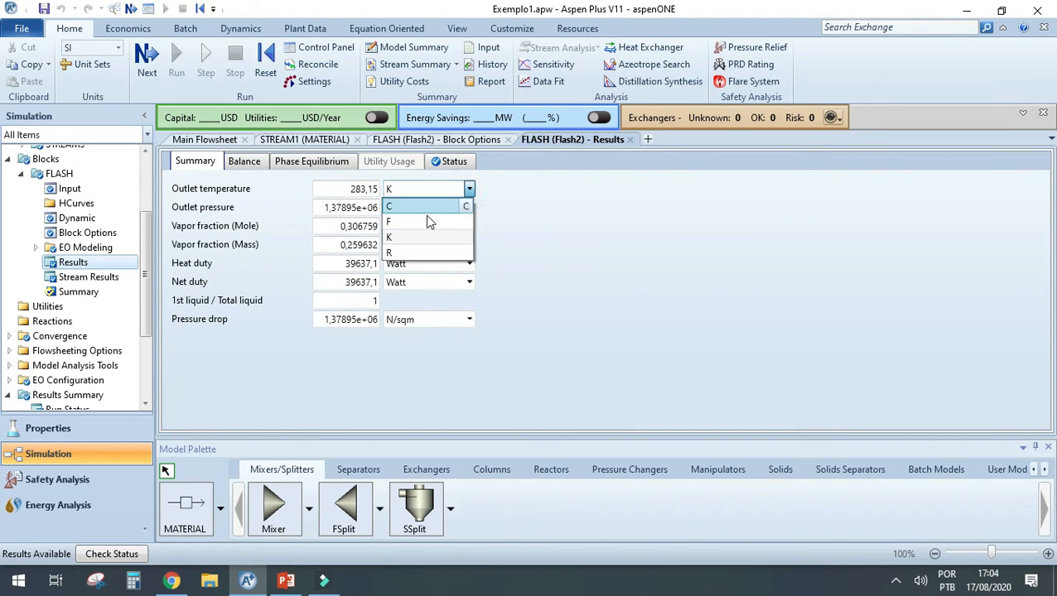
left_click(429, 222)
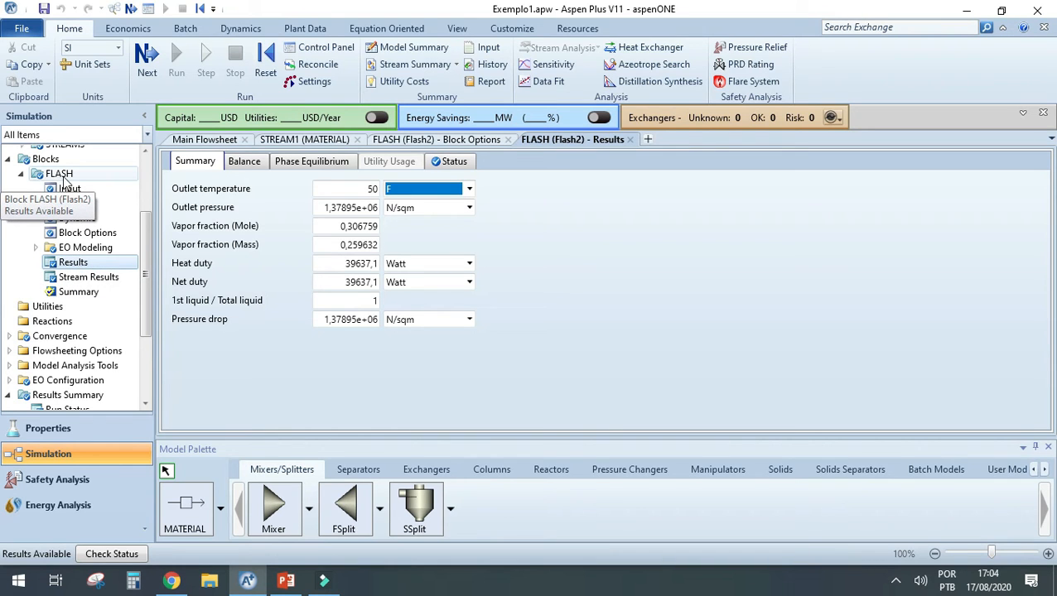
- Expand STREAM2 and STREAM1 under Streams and open the results of STREAM1
scroll(63, 294, "down", 3)
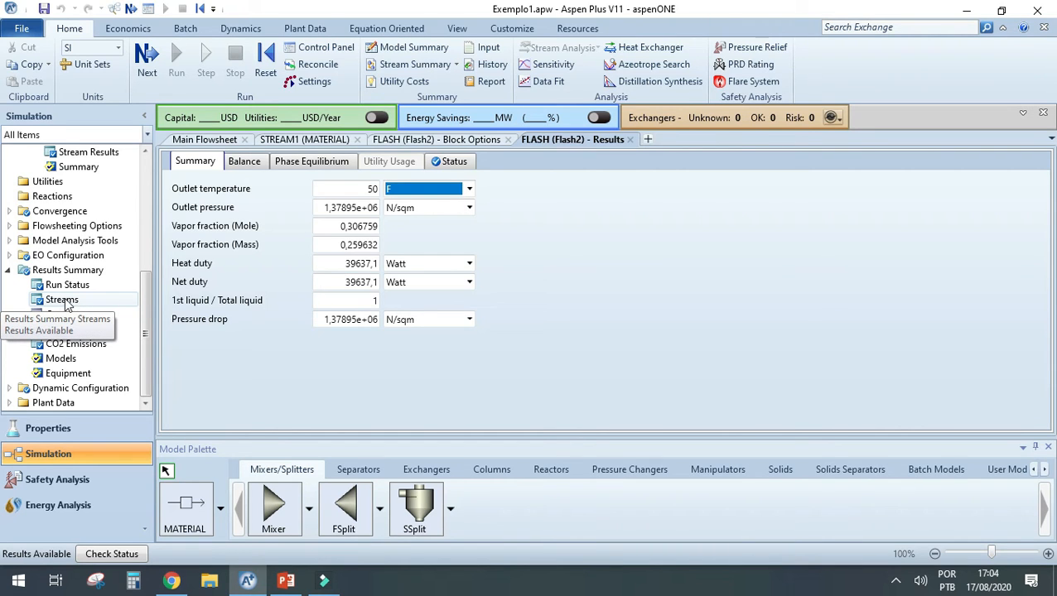
scroll(66, 305, "up", 6)
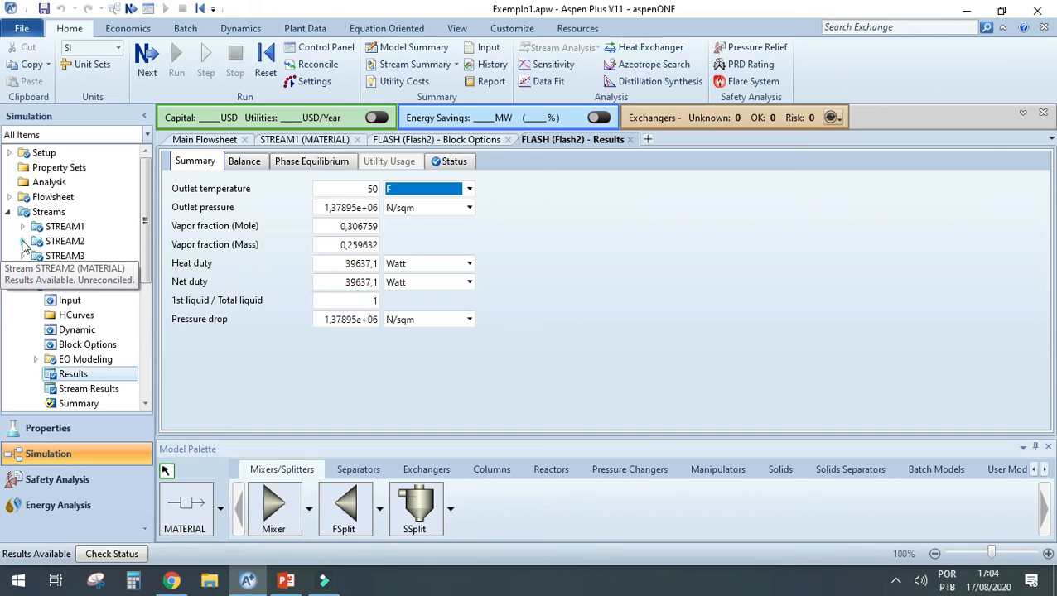
left_click(23, 241)
left_click(22, 226)
left_click(73, 256)
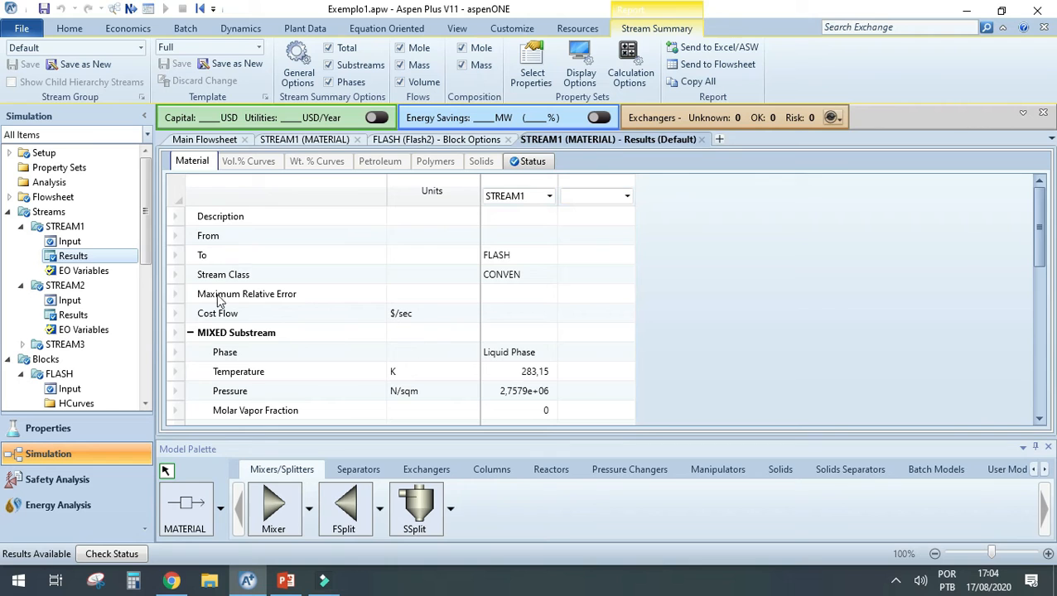
- Open the results of STREAM2 and review its enthalpies, entropies, densities, average molecular weight and flows
left_click(75, 315)
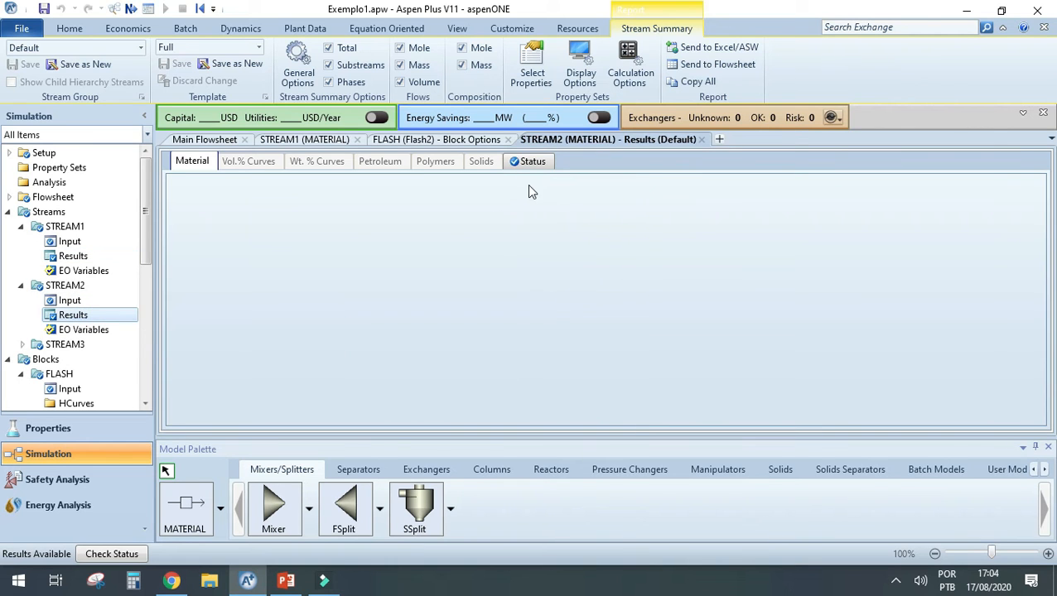
scroll(530, 351, "down", 5)
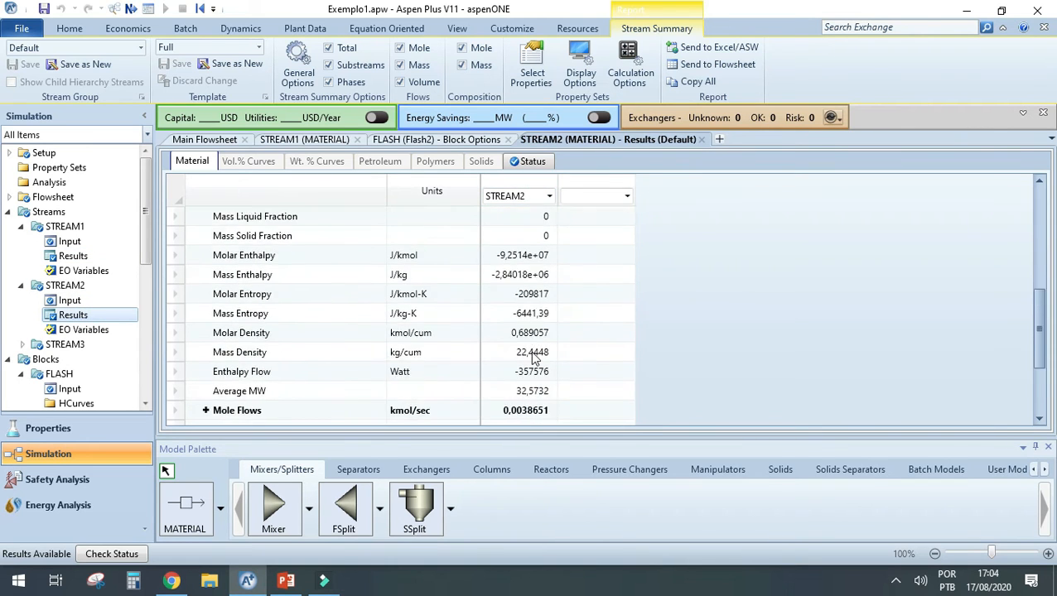
scroll(534, 356, "down", 2)
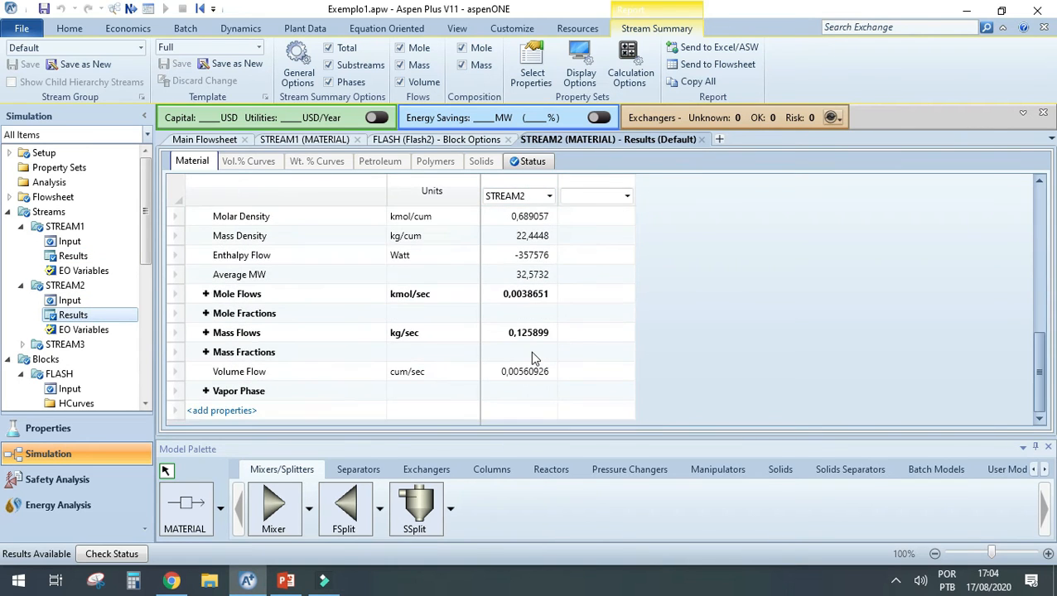
- Collapse the STREAM2, STREAM1 and FLASH entries in the simulation tree
left_click(21, 286)
left_click(21, 226)
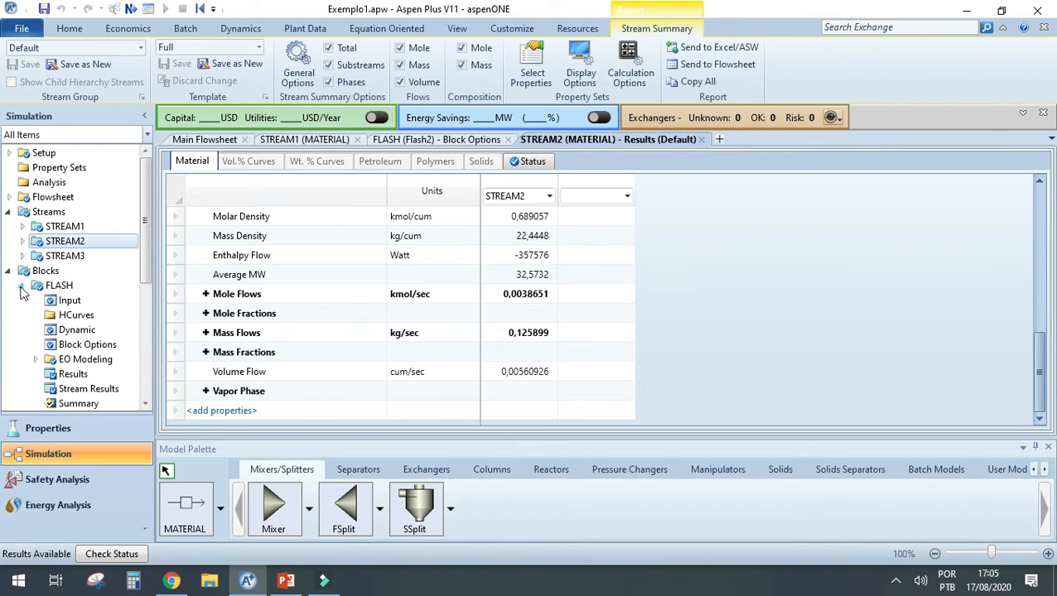
left_click(21, 286)
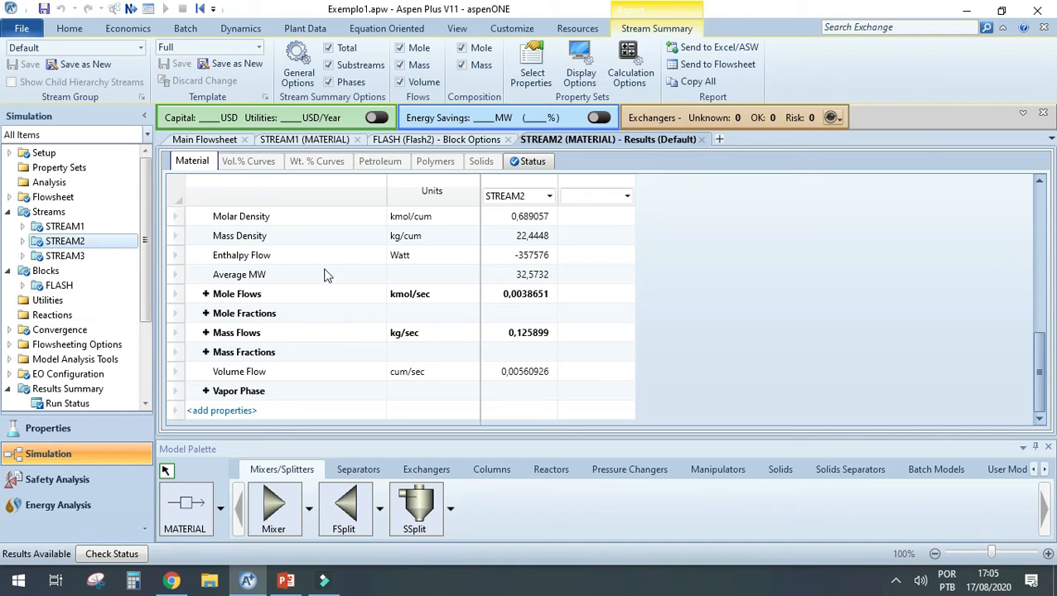
- Return to the main flowsheet and look over the FLASH block with its three connected streams
left_click(214, 140)
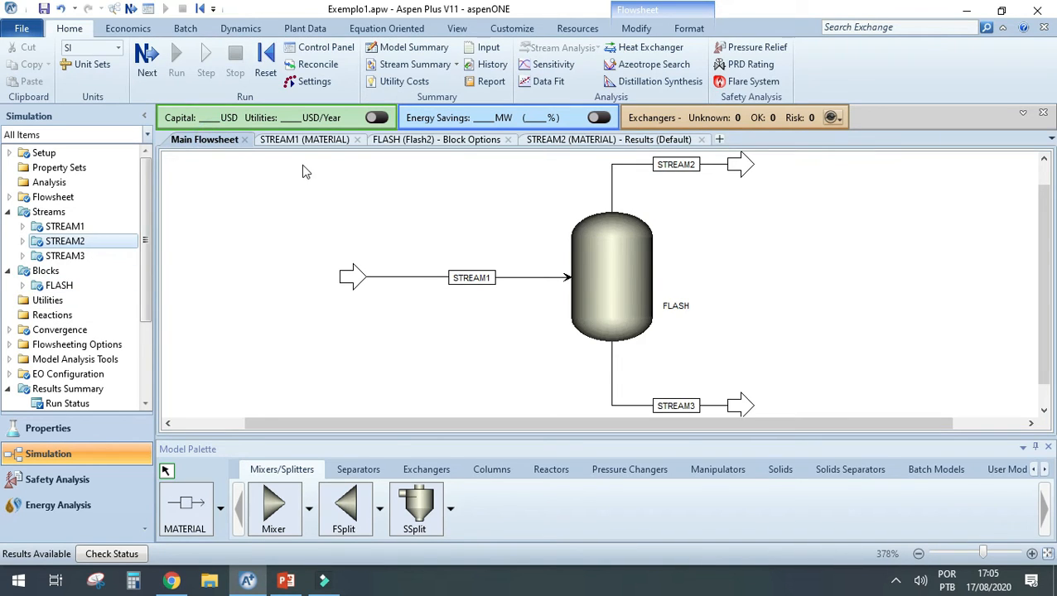
left_click_drag(321, 157, 825, 389)
left_click(860, 313)
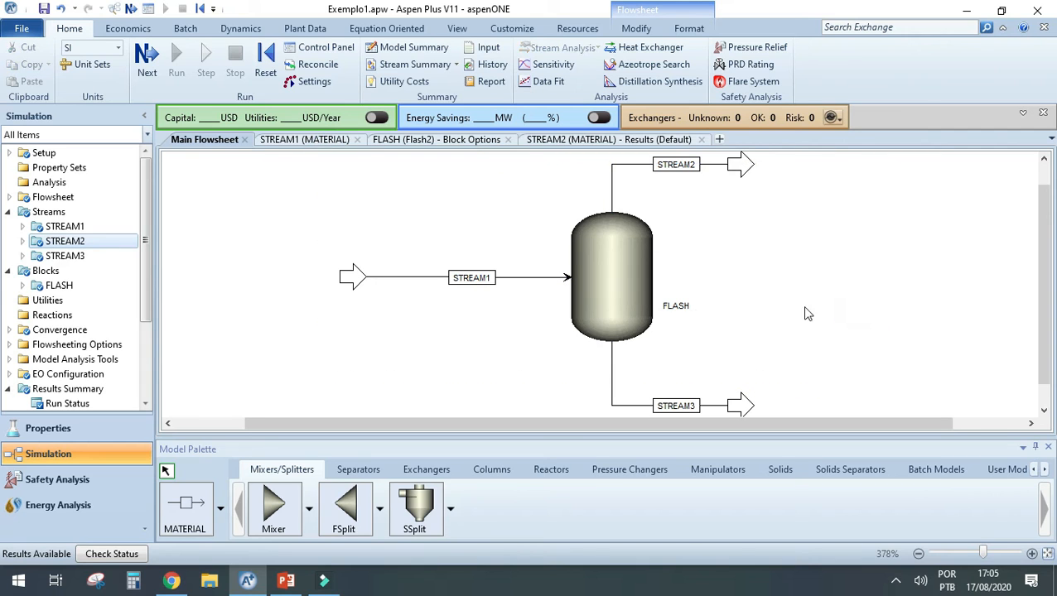
- Open the STREAM1 input specifications and bring up the Results Summary entries in the simulation tree
left_click(290, 139)
scroll(56, 348, "down", 3)
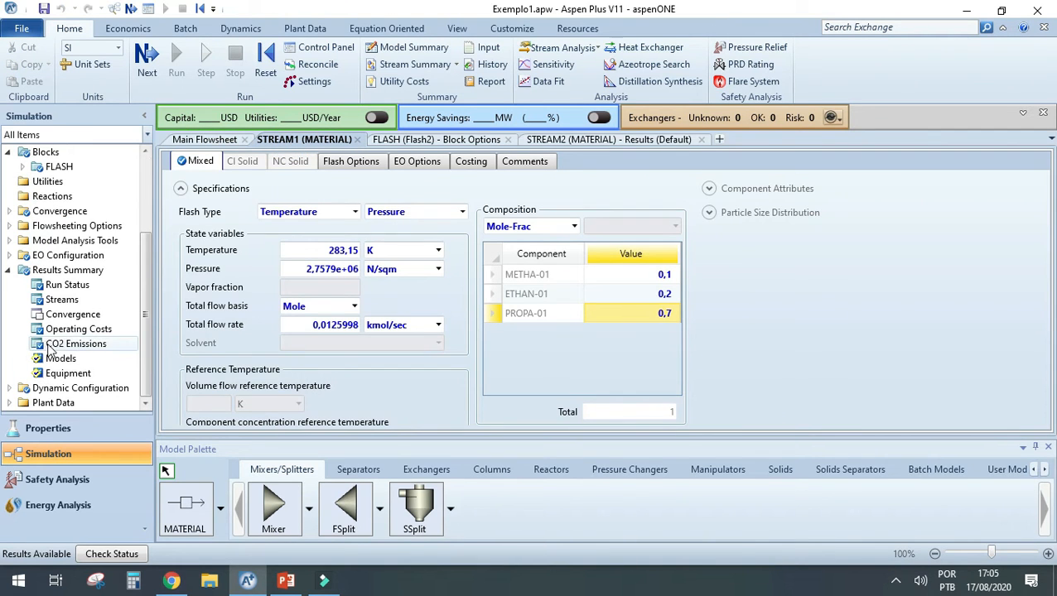
- Open the stream results summary and examine the mole fractions, mass flows and mass fractions of STREAM1, STREAM2 and STREAM3
left_click(66, 301)
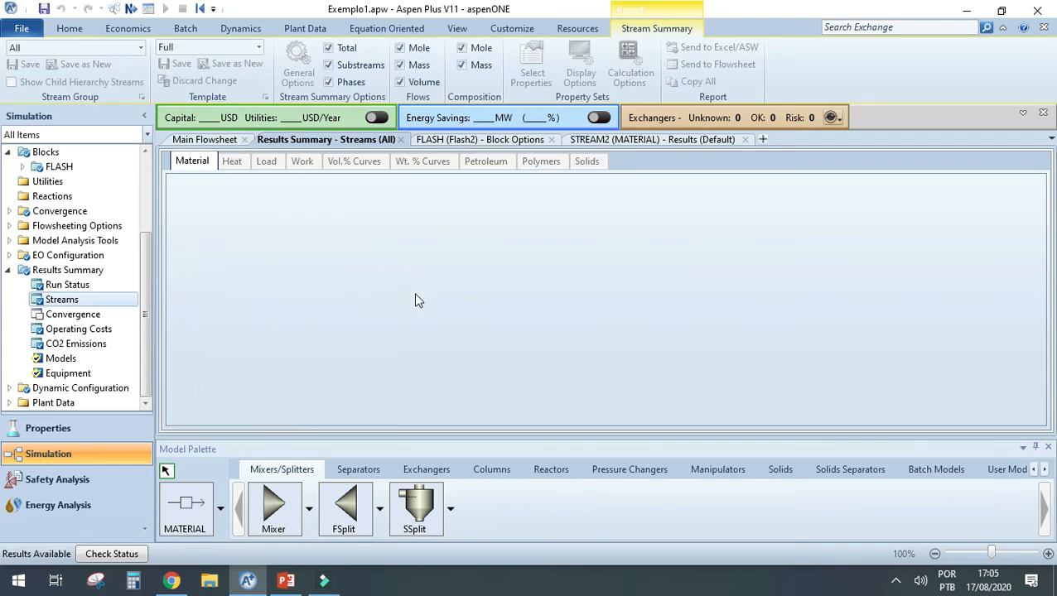
scroll(414, 294, "down", 3)
scroll(413, 295, "down", 5)
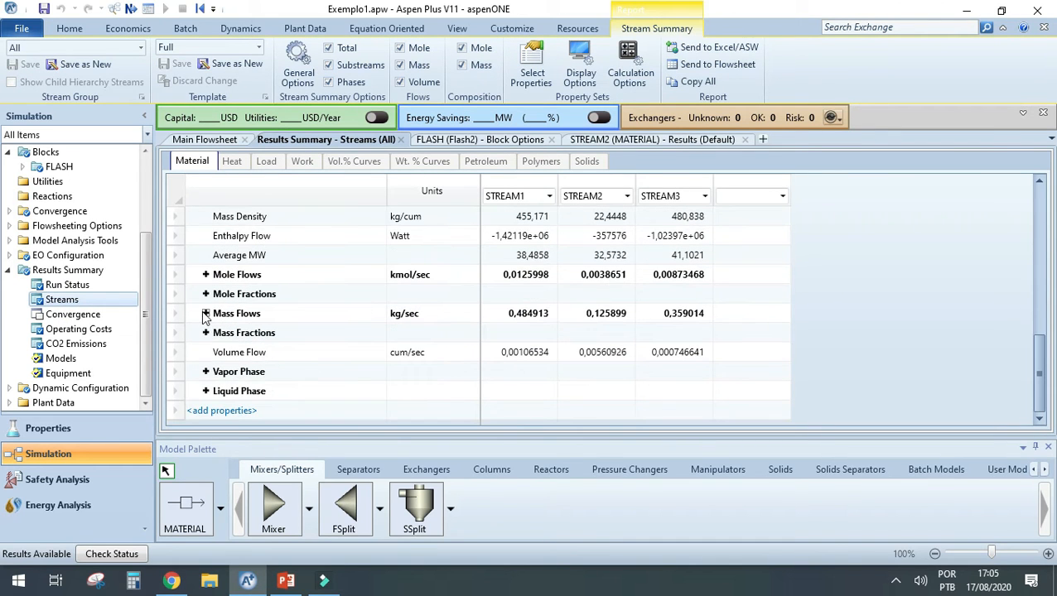
left_click(205, 294)
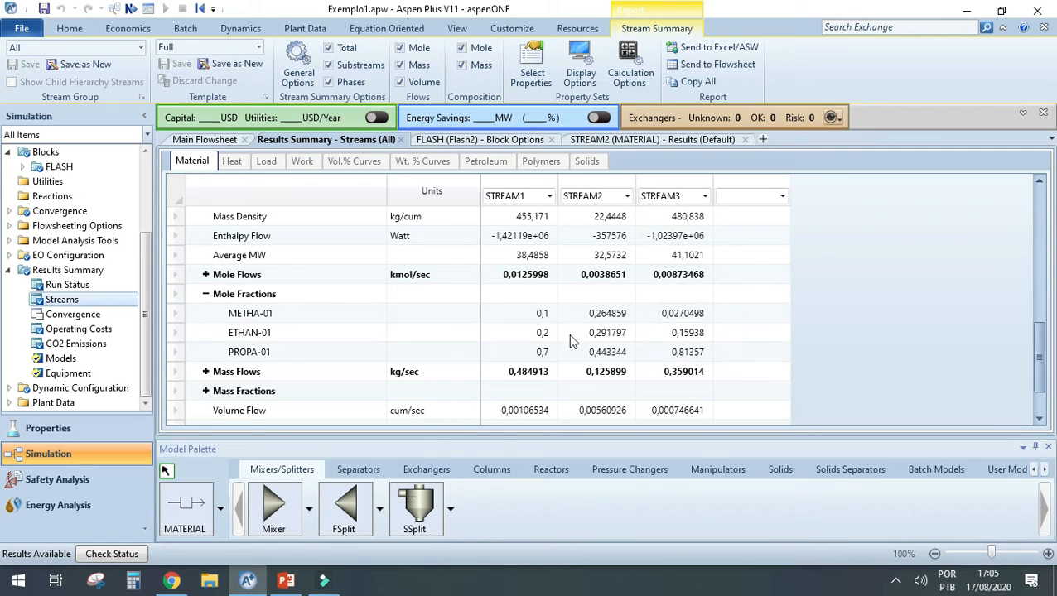
scroll(568, 334, "down", 1)
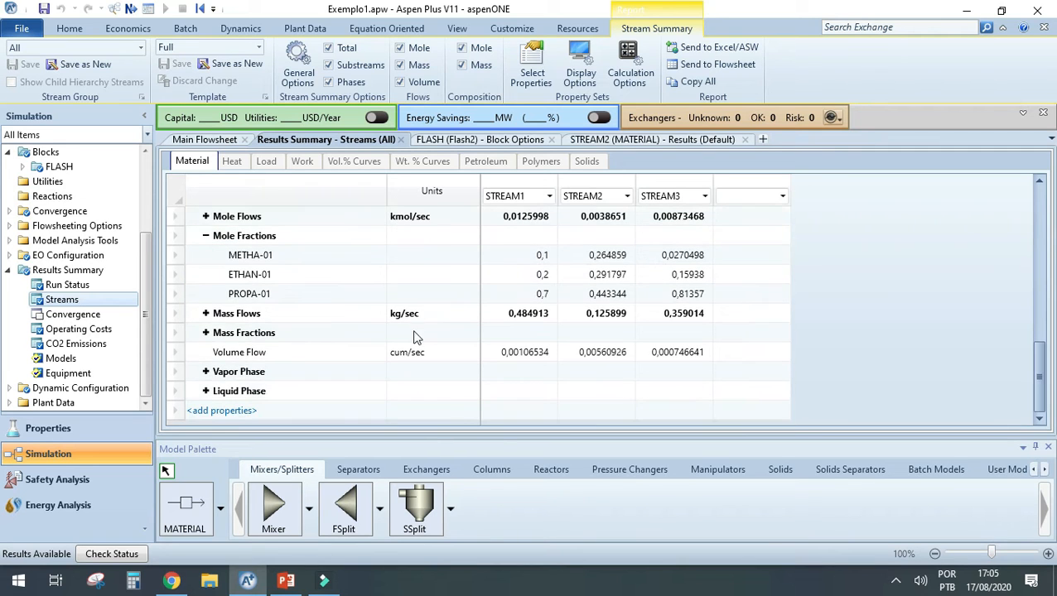
left_click(206, 333)
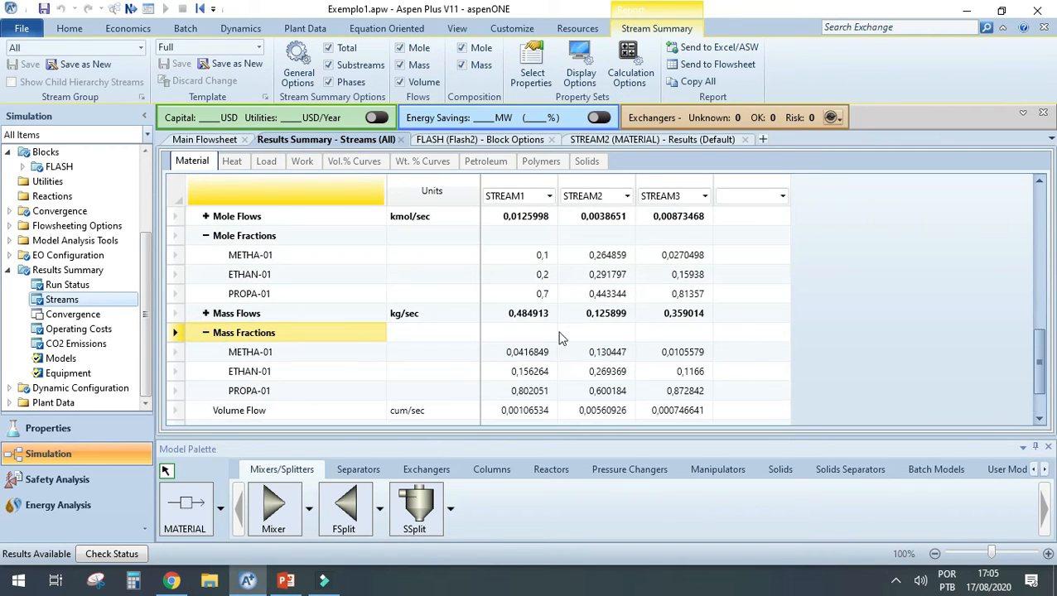
scroll(604, 368, "up", 4)
scroll(598, 362, "down", 2)
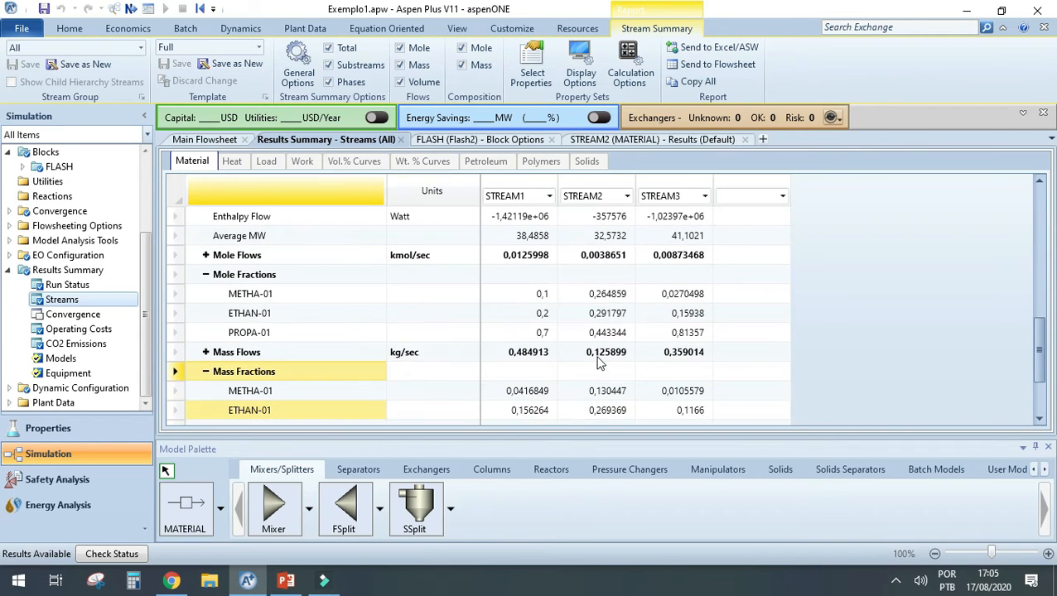
scroll(613, 356, "down", 1)
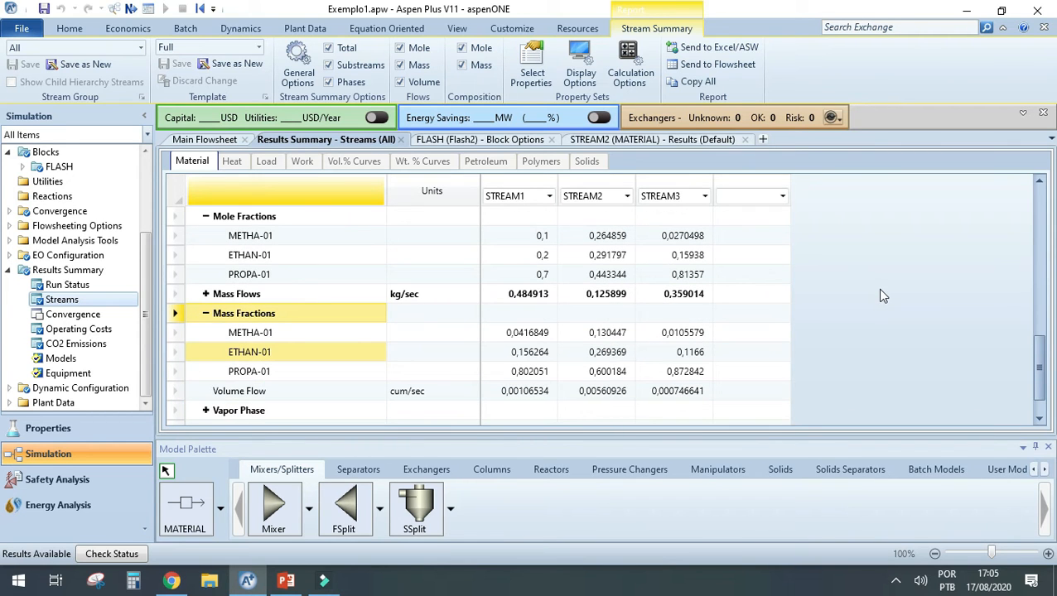
- View the main flowsheet, switch to PowerPoint and present slide 13 with the Exemplo 2 flash separation with recycle problem
left_click(228, 145)
left_click(290, 251)
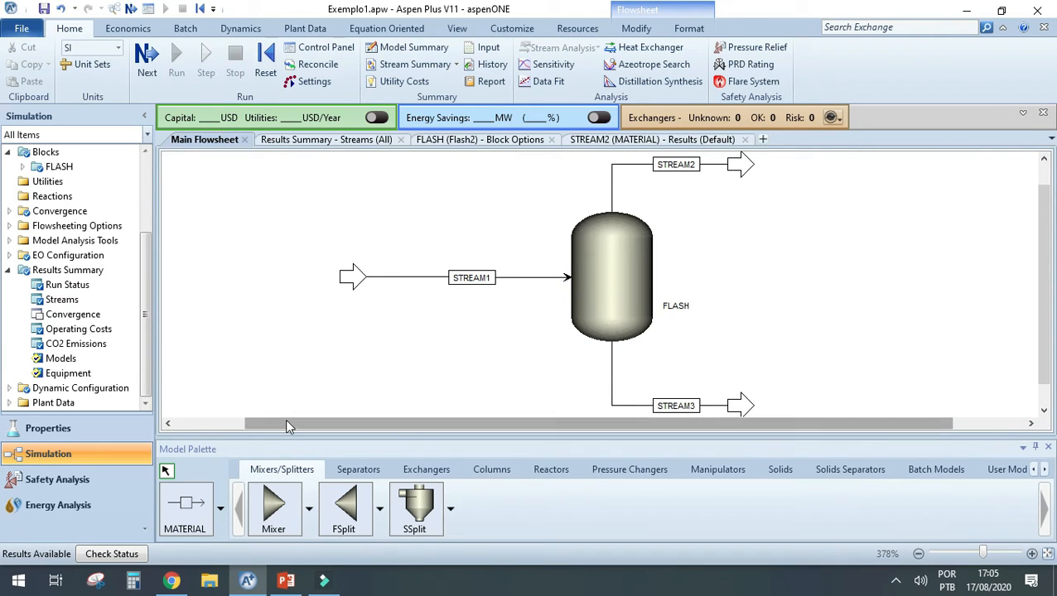
left_click(285, 580)
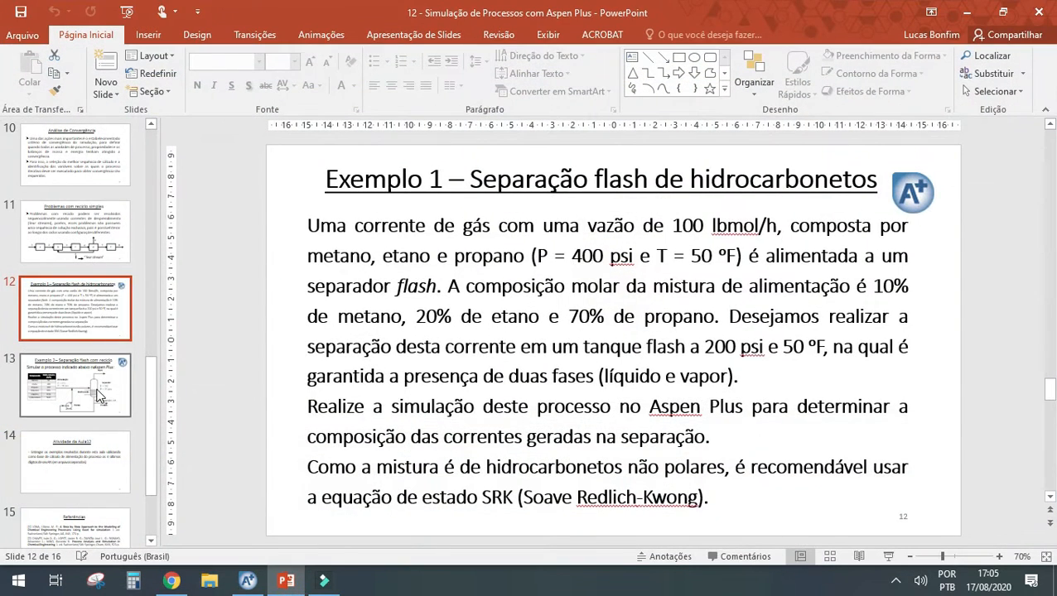
left_click(99, 395)
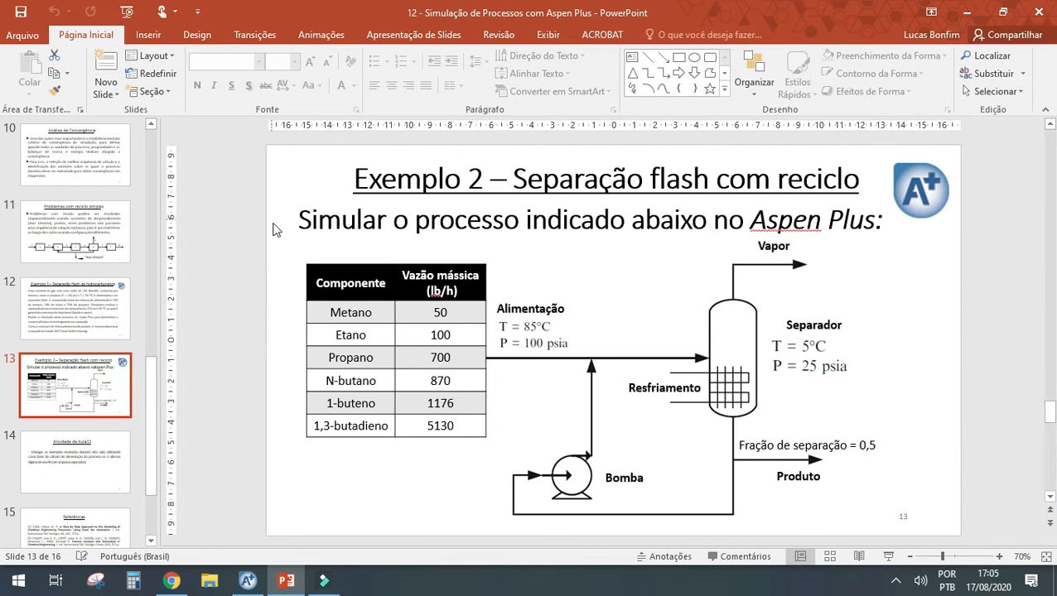
key("shift+F5")
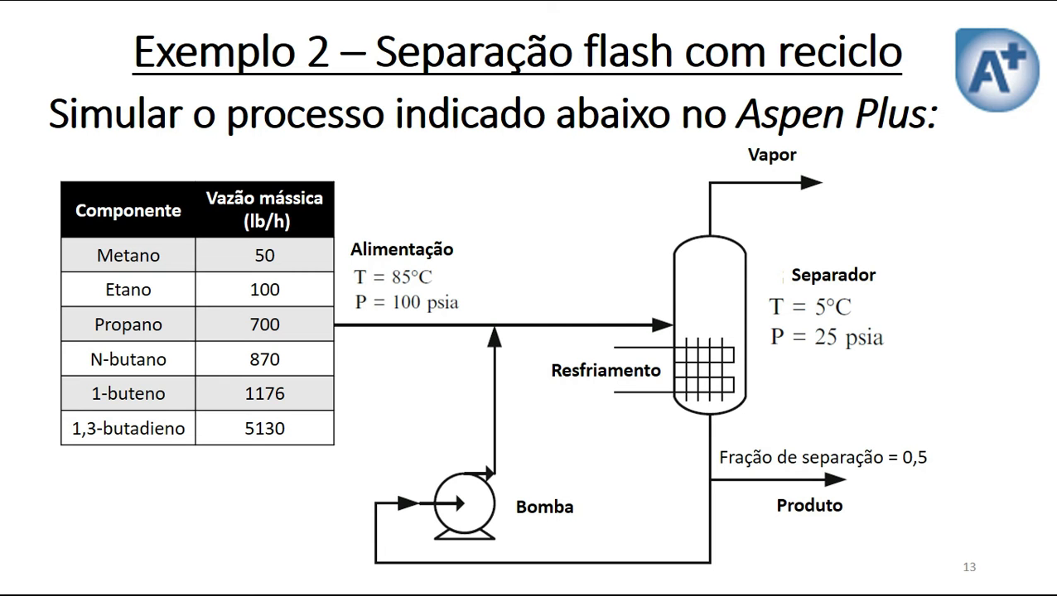
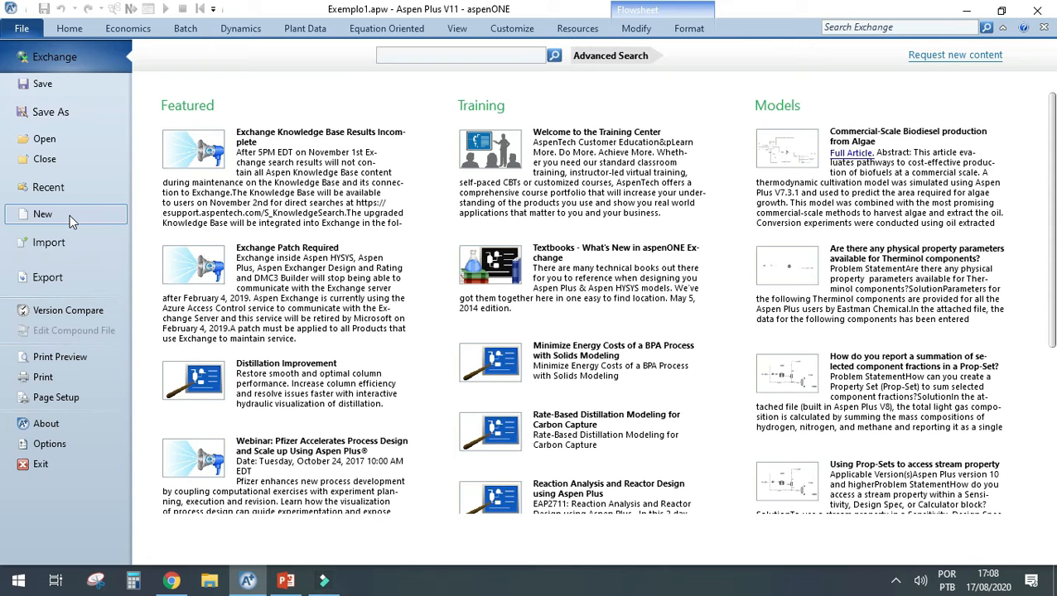
- Create a new blank simulation, closing the current run and saving the changes to Exemplo1.apw
left_click(70, 214)
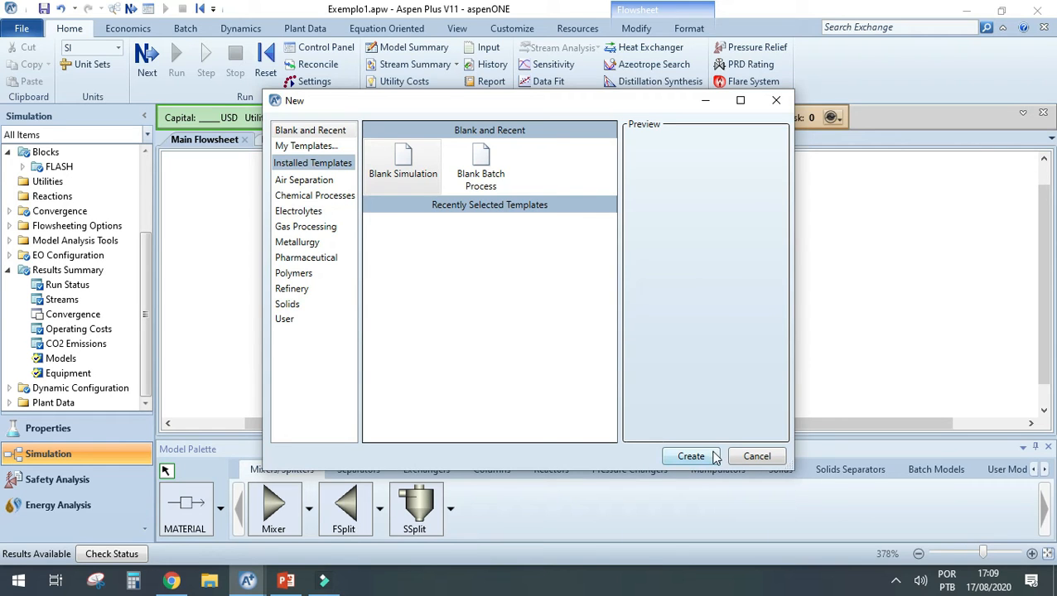
left_click(403, 162)
left_click(708, 461)
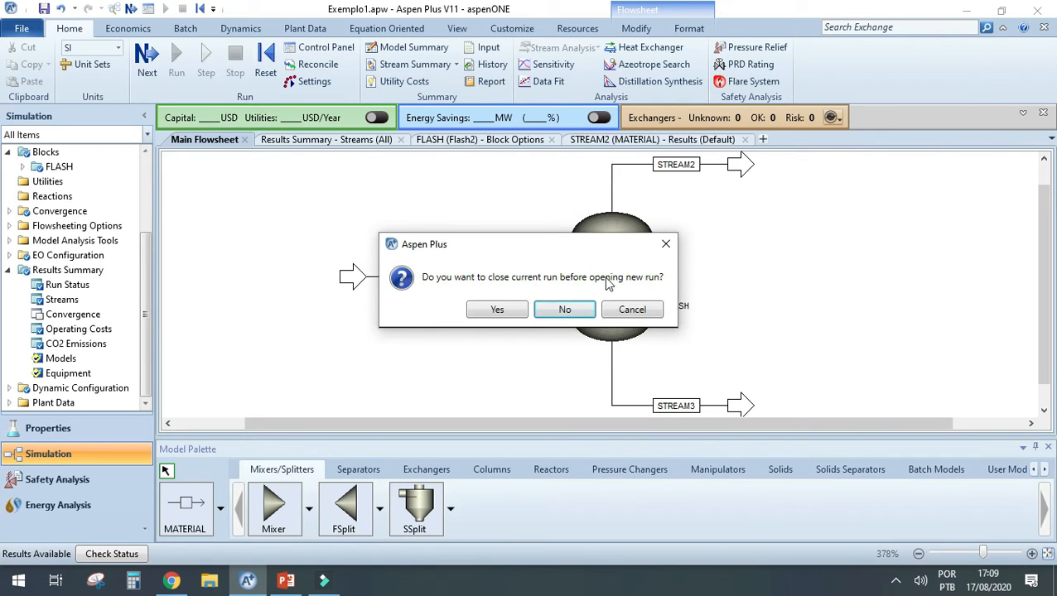
left_click(497, 310)
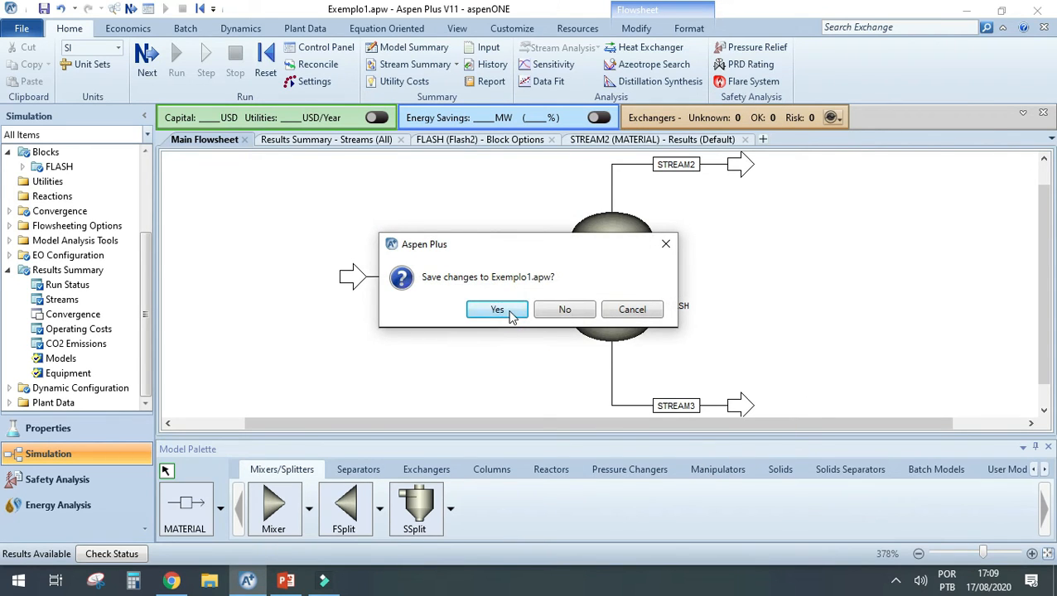
left_click(509, 315)
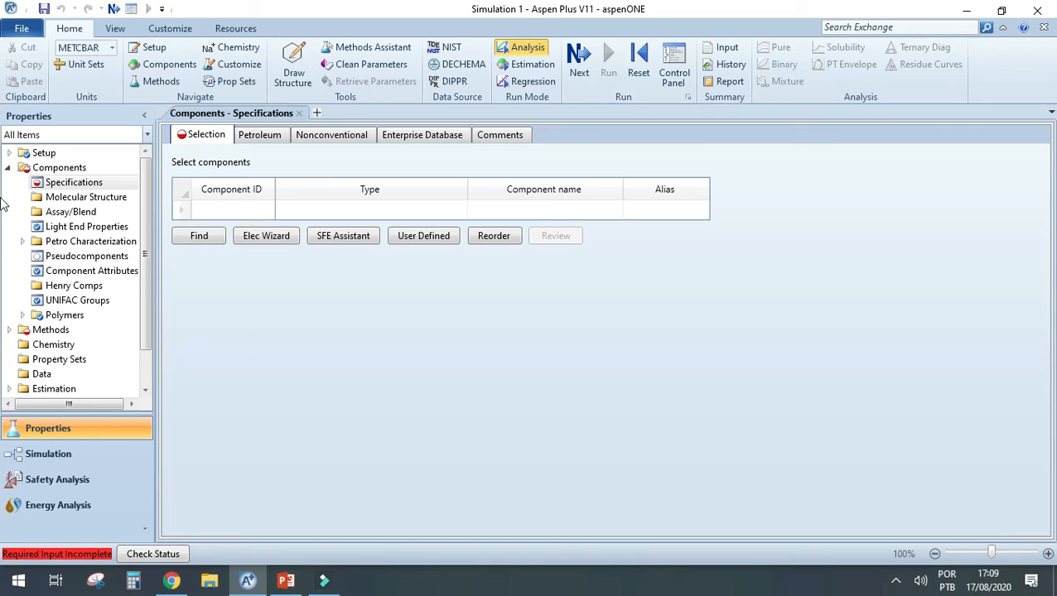
- Add methane, ethane, propane, n-butane, 1-butene and 1,3-butadiene as components, and set the base property method to SRK
left_click(191, 237)
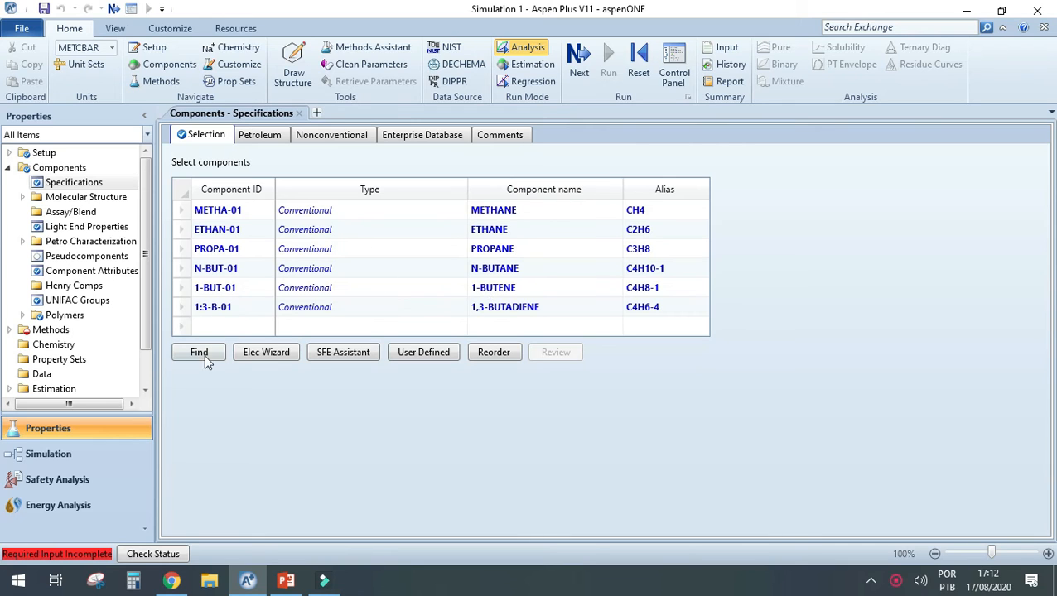
left_click(16, 330)
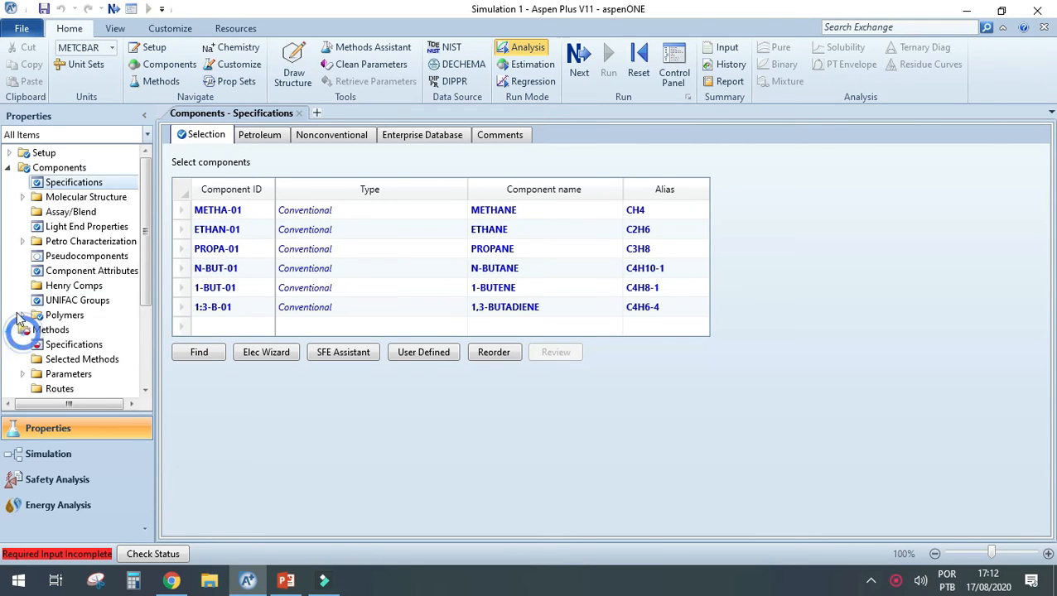
left_click(50, 270)
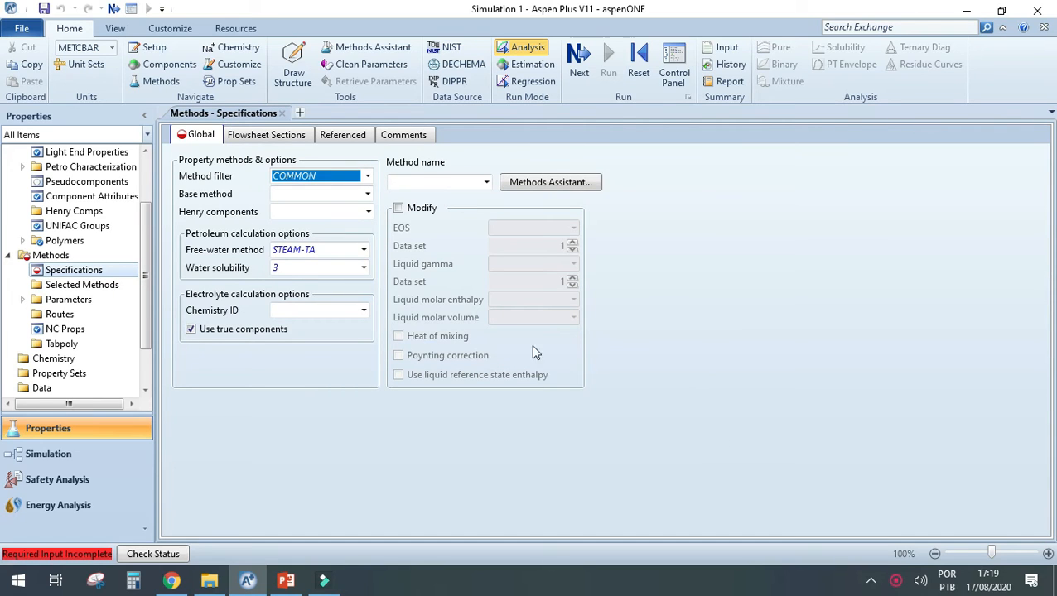
left_click(367, 194)
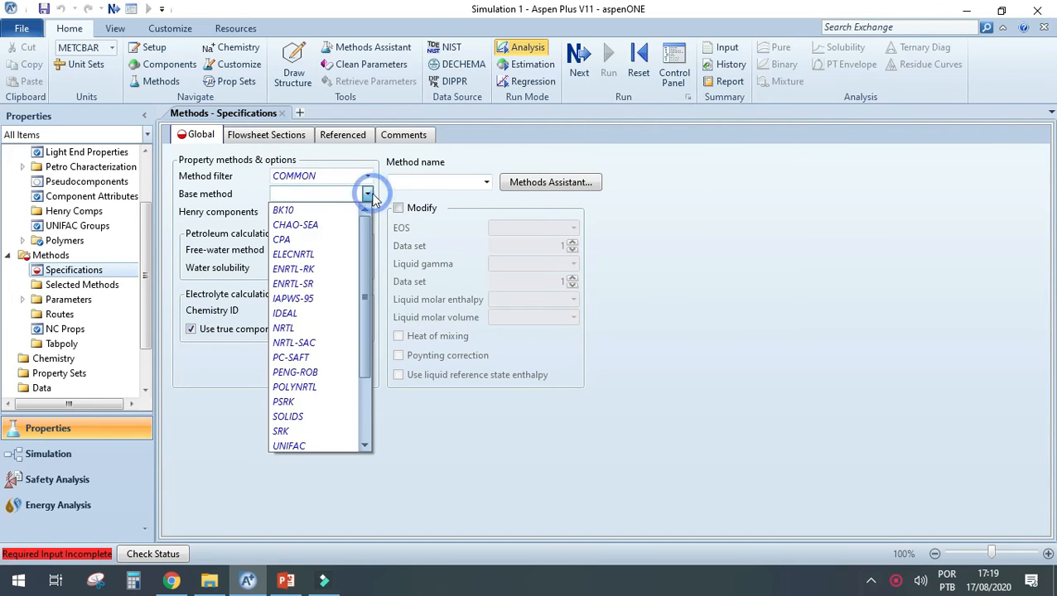
left_click(295, 432)
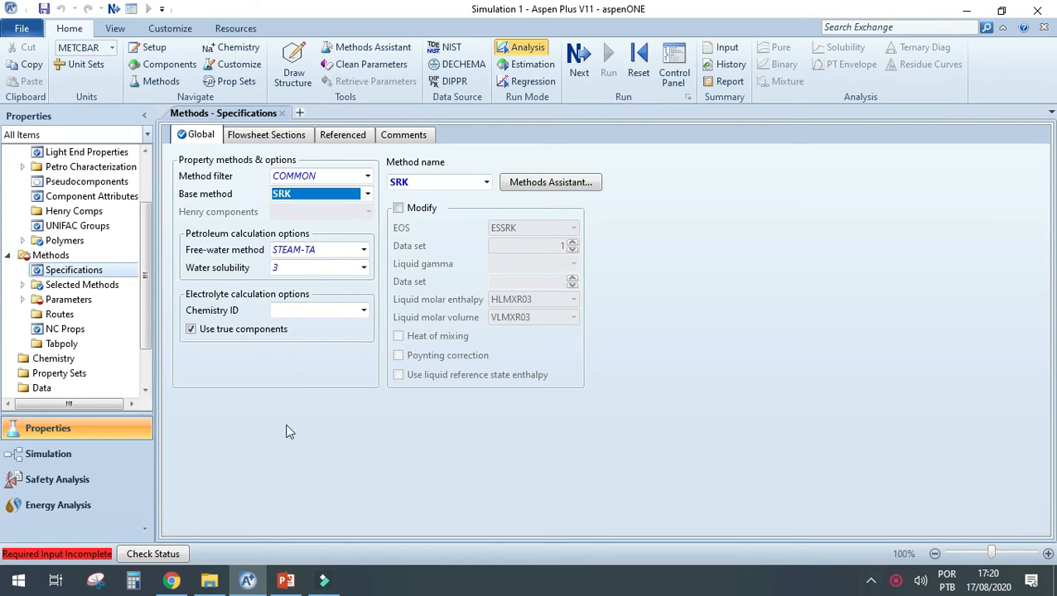
left_click(287, 430)
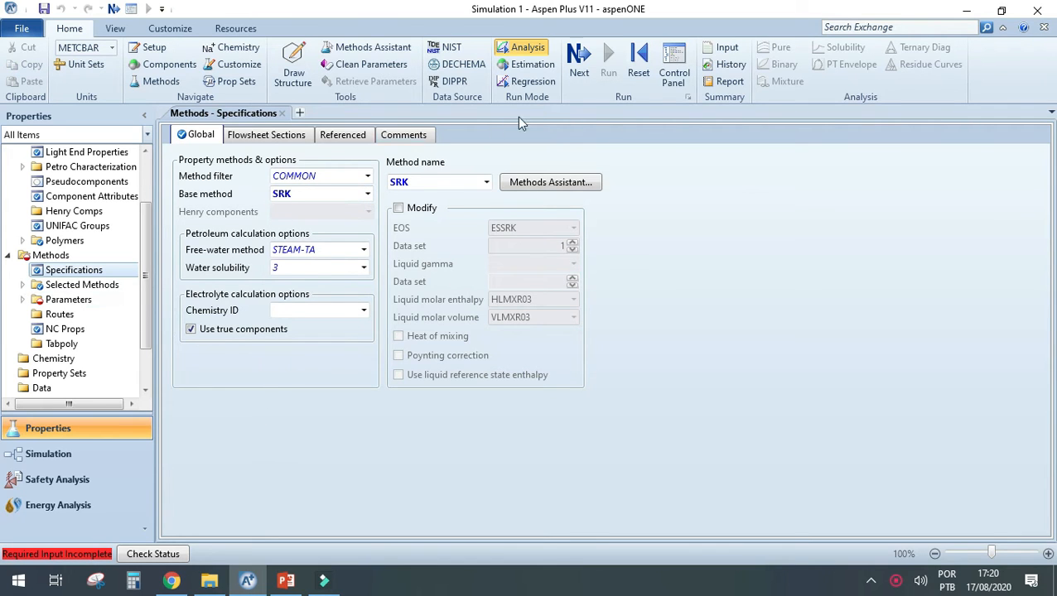
- Run the properties analysis with the SRKKIJ-1 binary interaction parameters and switch to the Simulation environment
left_click(21, 299)
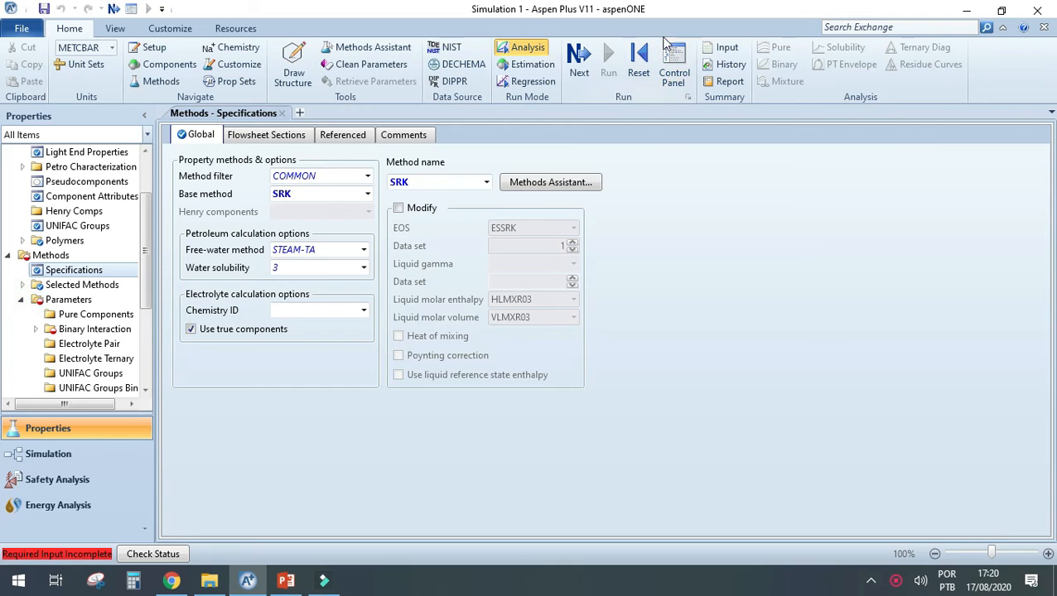
left_click(580, 67)
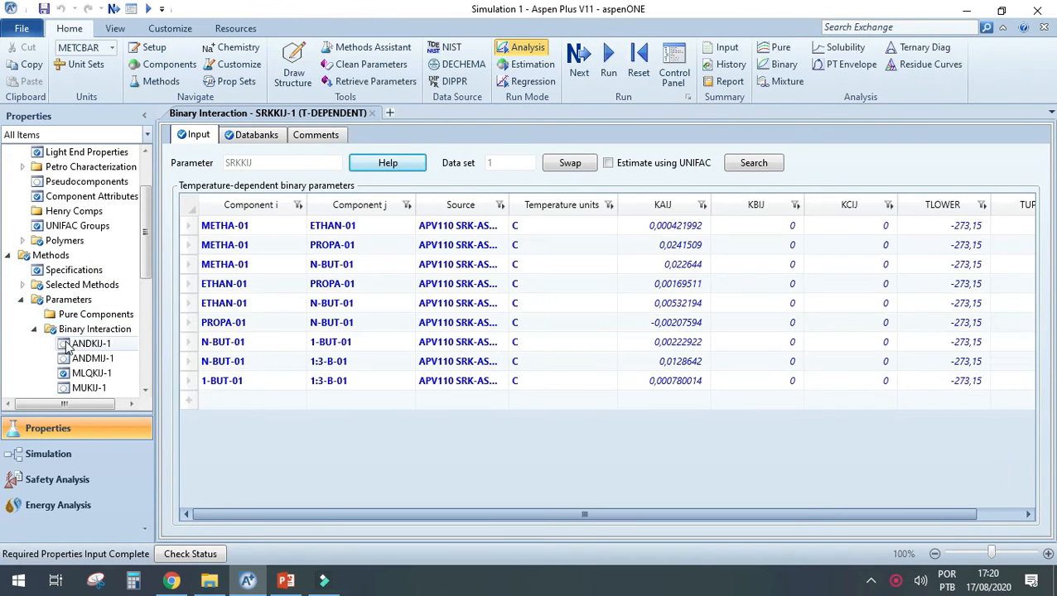
left_click(608, 62)
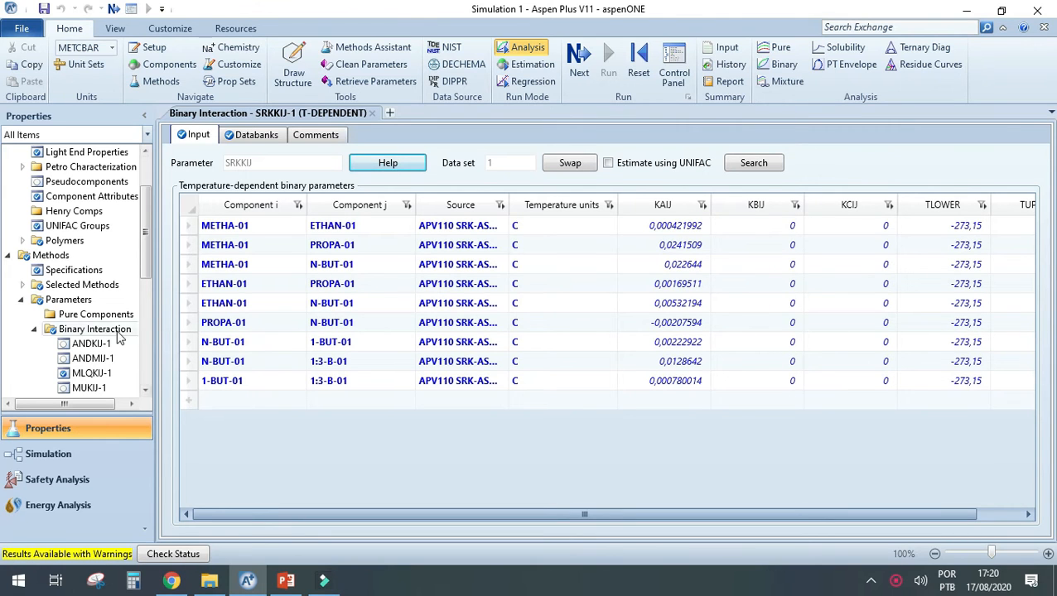
scroll(118, 337, "down", 4)
scroll(82, 337, "up", 4)
scroll(82, 338, "down", 7)
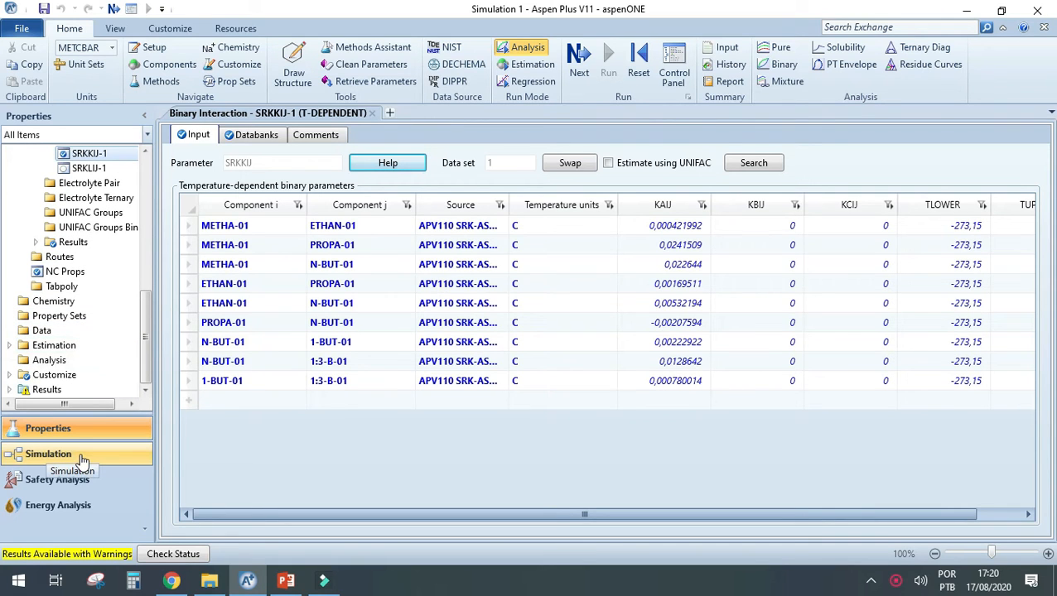
left_click(147, 461)
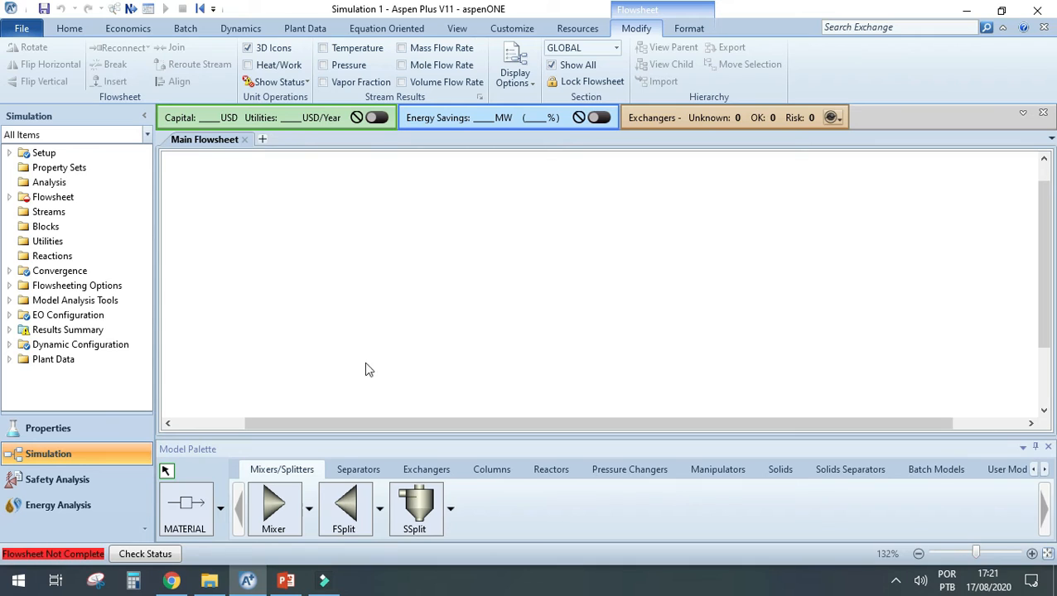
left_click(193, 504)
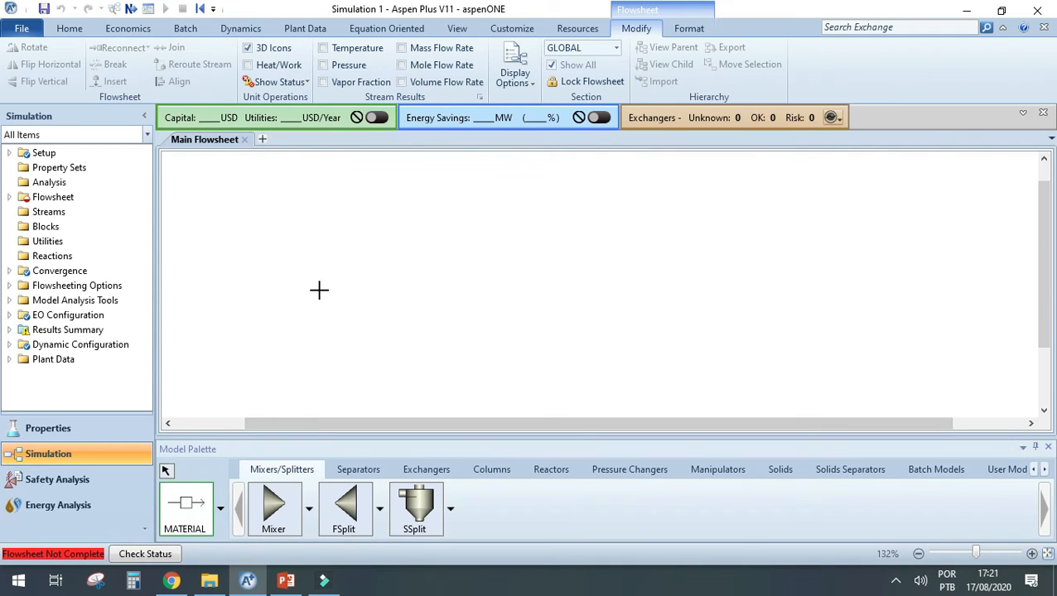
left_click(307, 264)
right_click(365, 263)
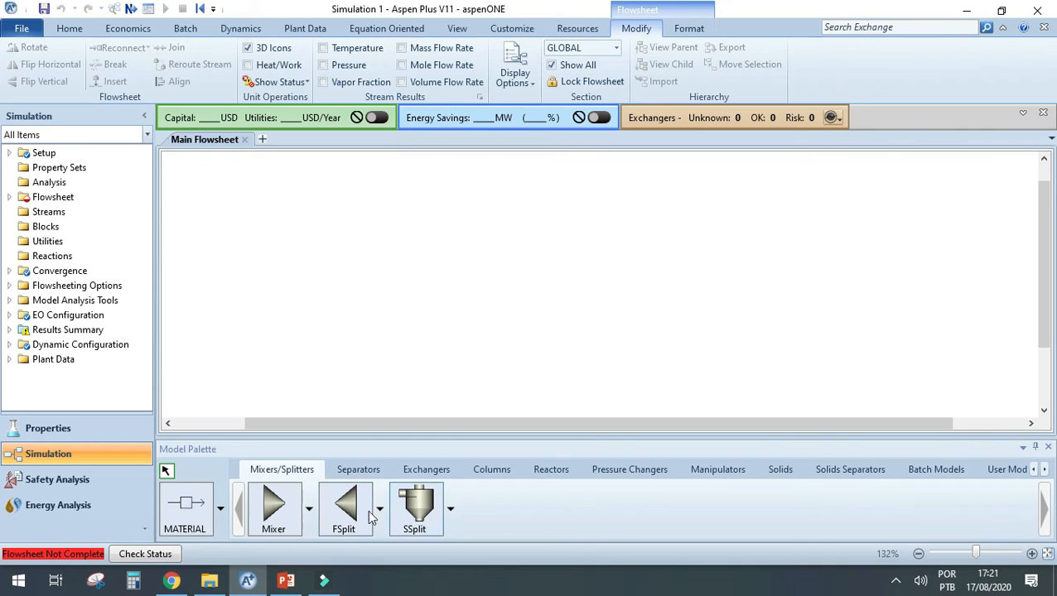
- Place one Mixer block on the empty main flowsheet and end block placement
left_click(284, 513)
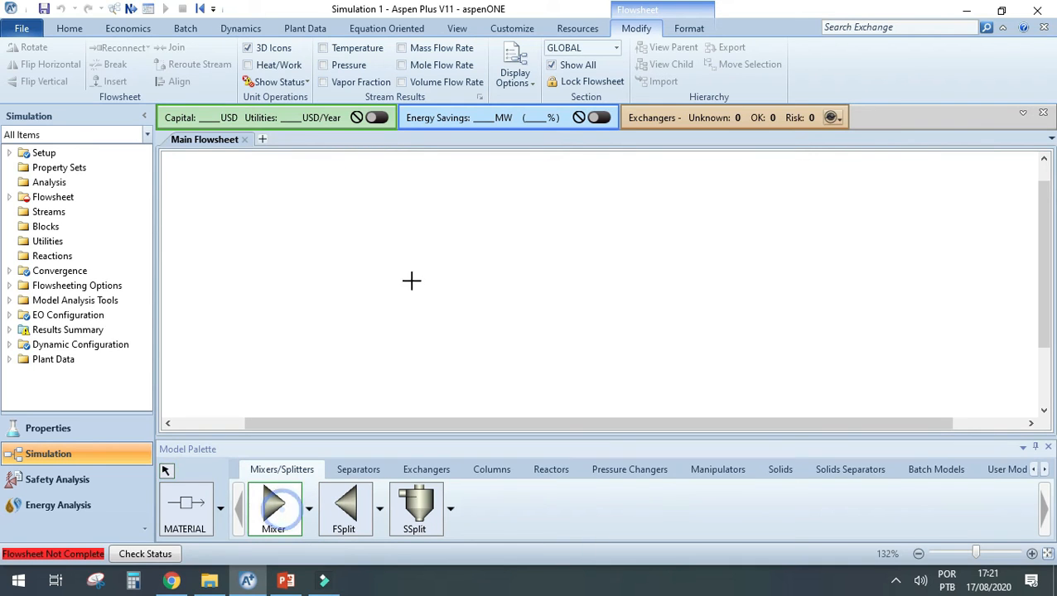
left_click(385, 248)
right_click(418, 261)
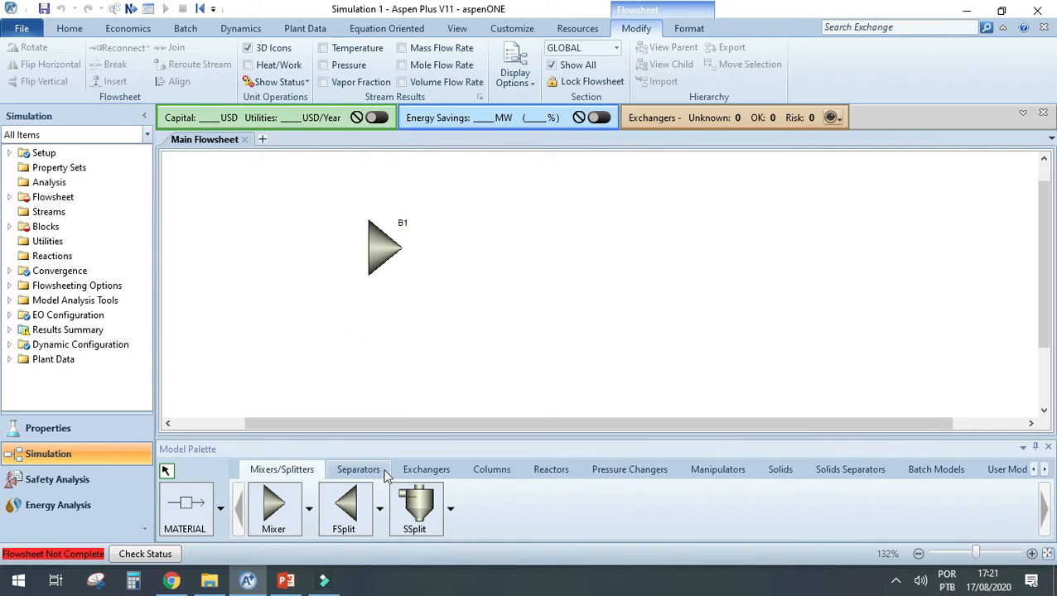
- Place a Flash2 separator block on the flowsheet to the right of the mixer
left_click(358, 469)
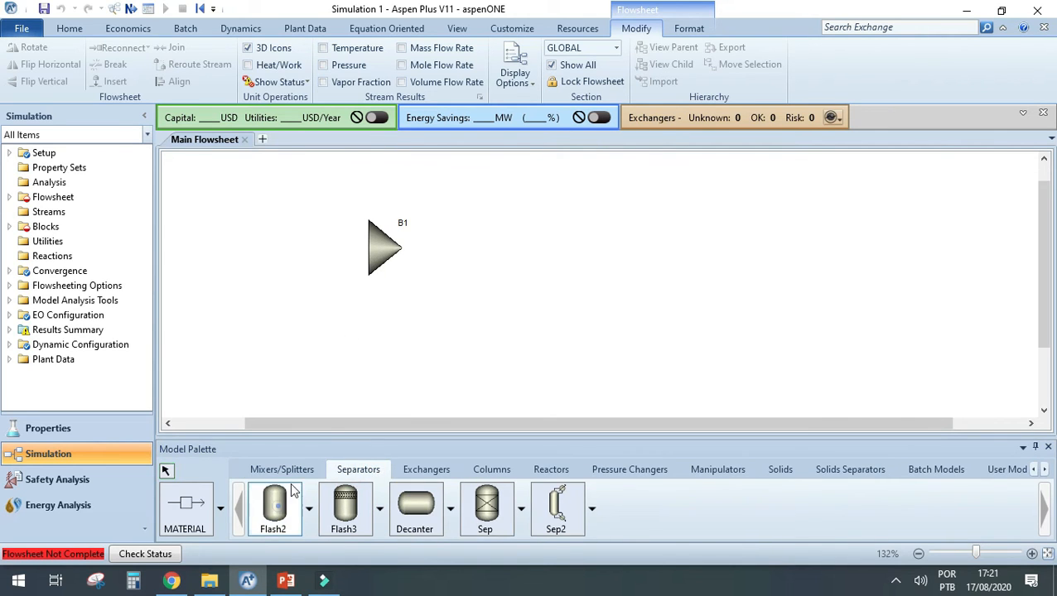
left_click(273, 507)
left_click(501, 243)
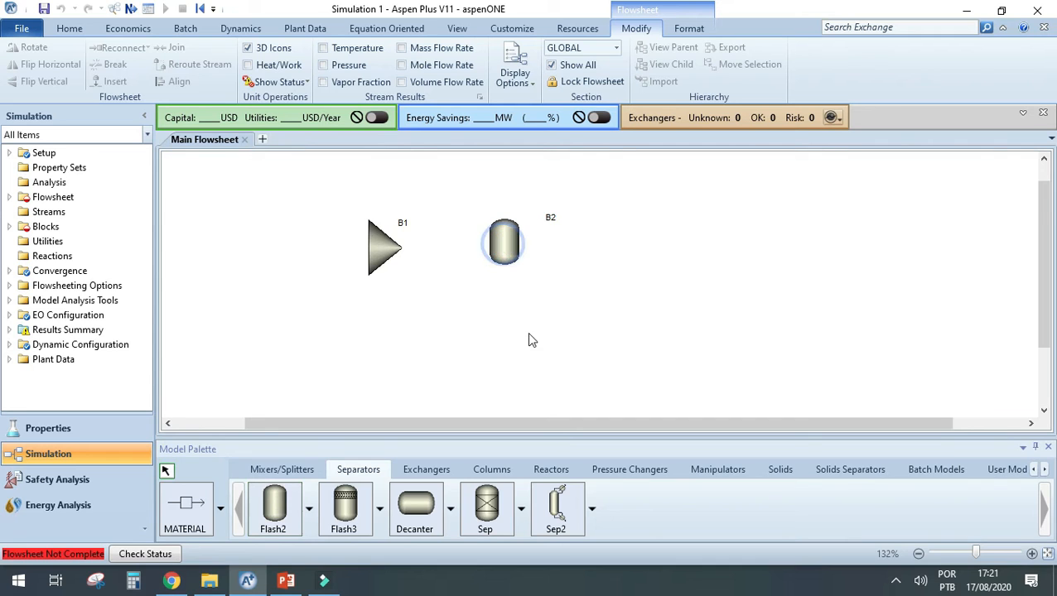
- Place one FSplit block on the flowsheet just below the flash vessel and end block placement
left_click(285, 470)
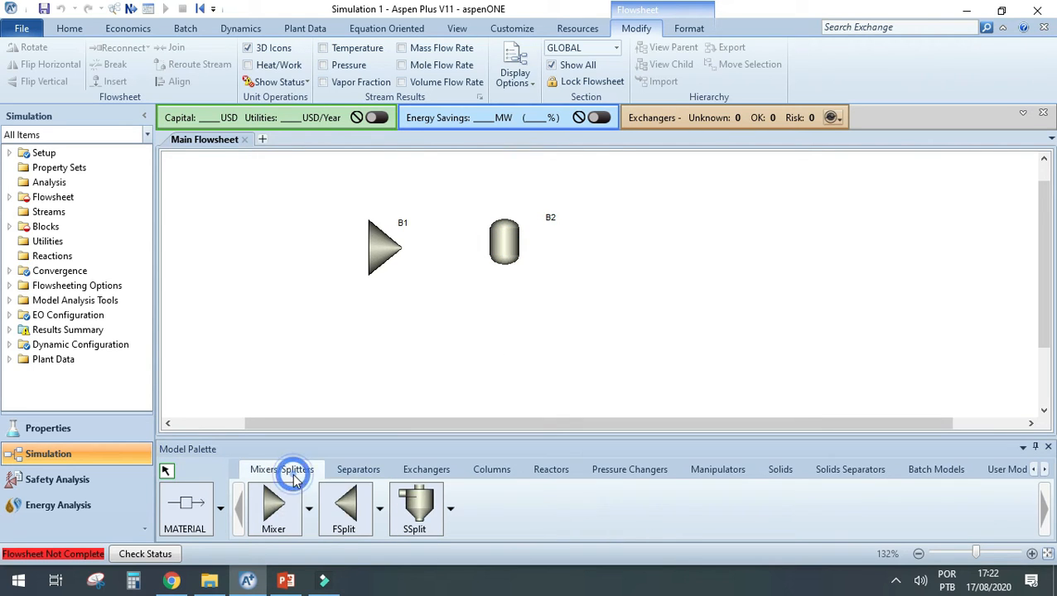
left_click(361, 516)
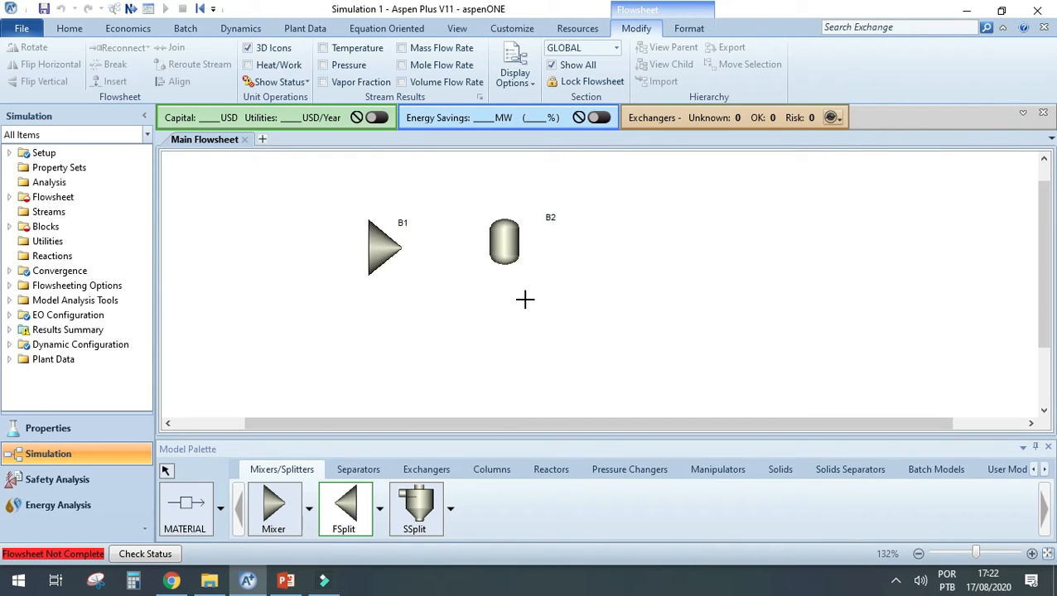
left_click(525, 300)
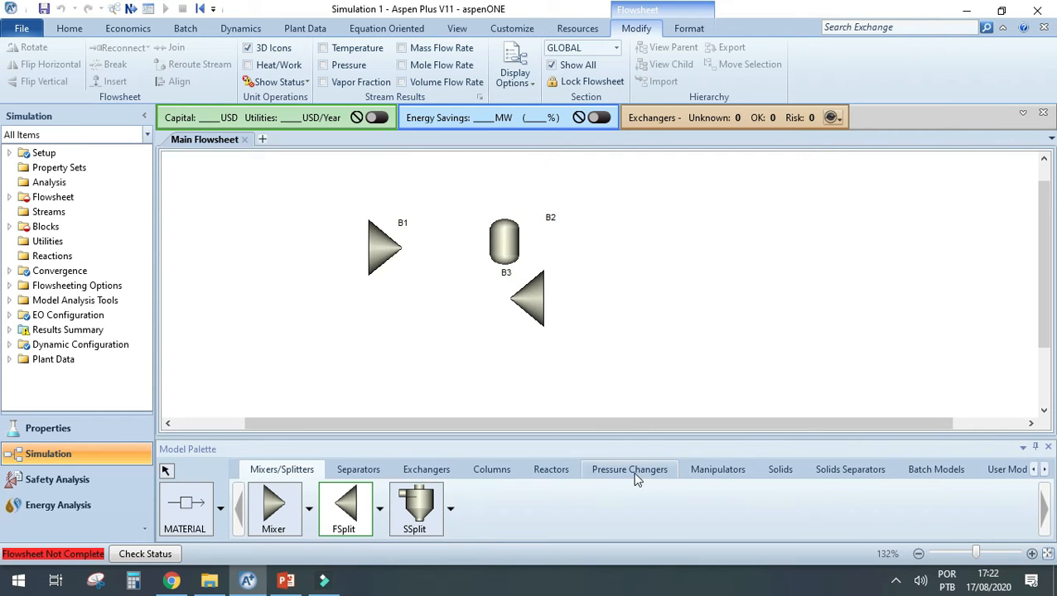
key("Escape")
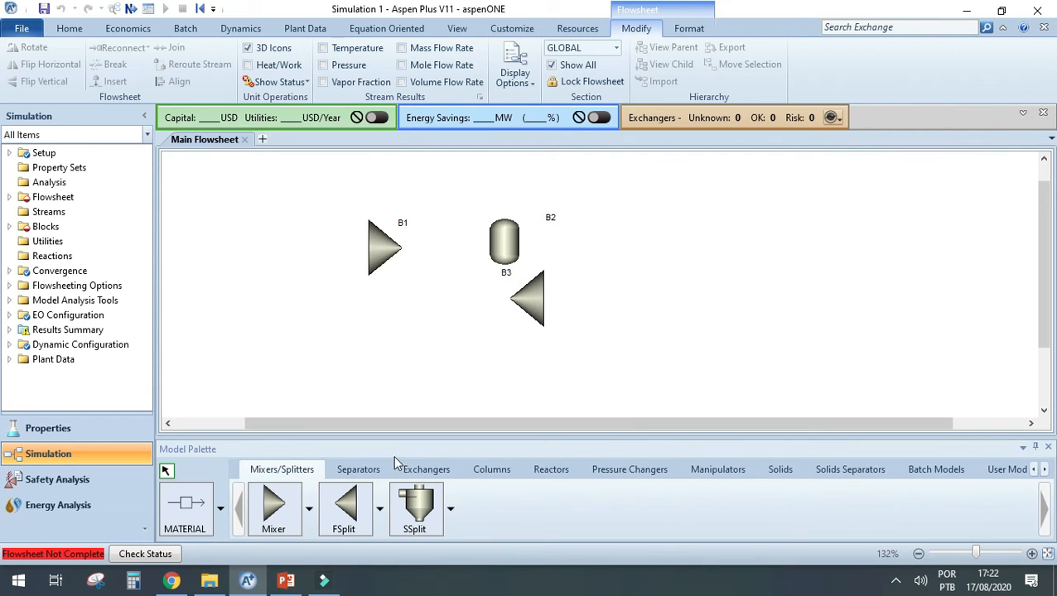
- Place one Pump block on the flowsheet below and between the mixer and the flash vessel
left_click(627, 470)
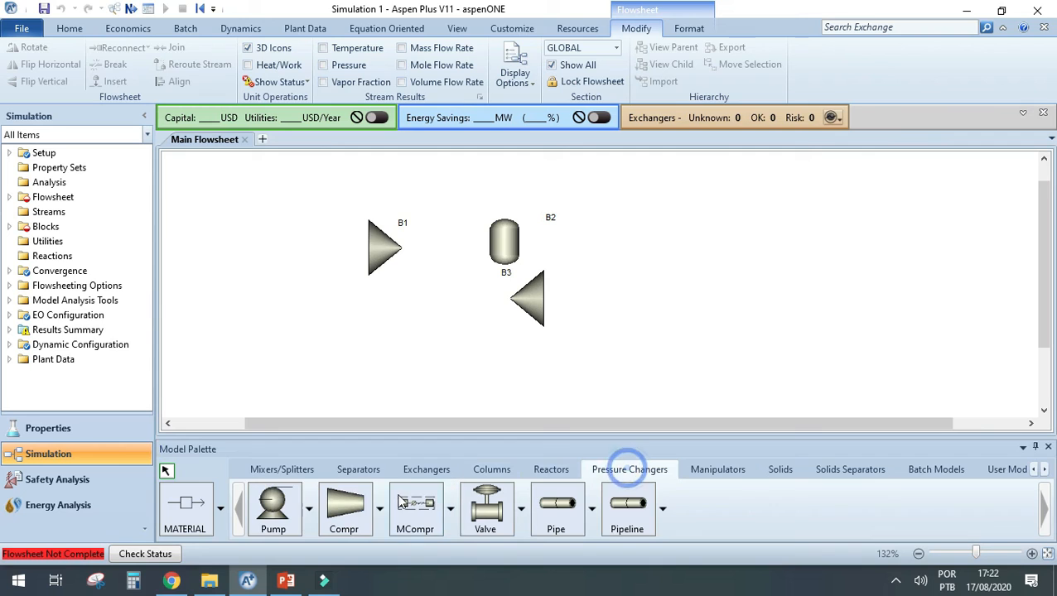
left_click(273, 505)
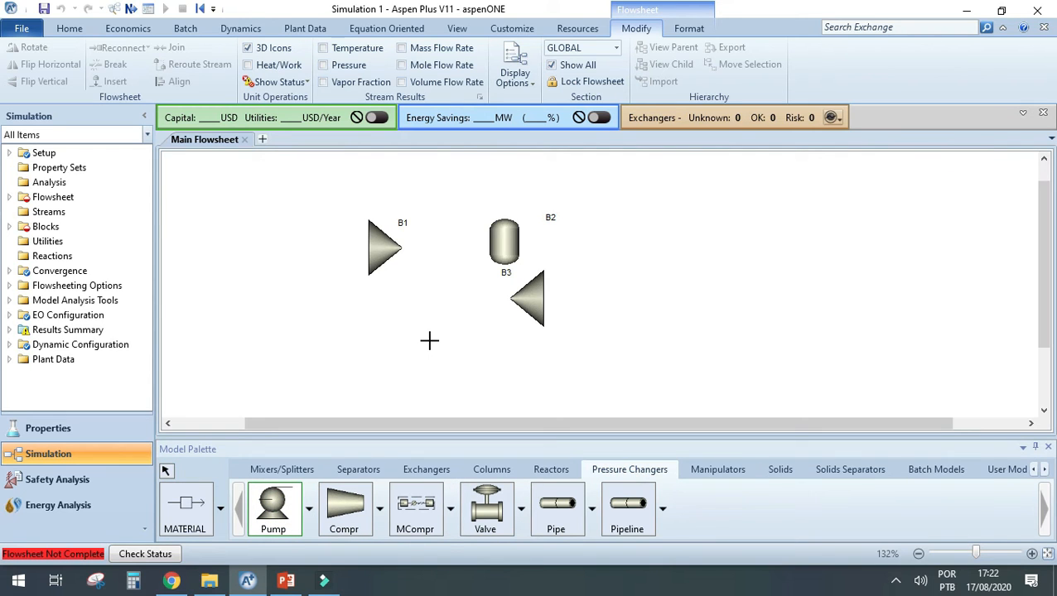
left_click(433, 341)
key("Escape")
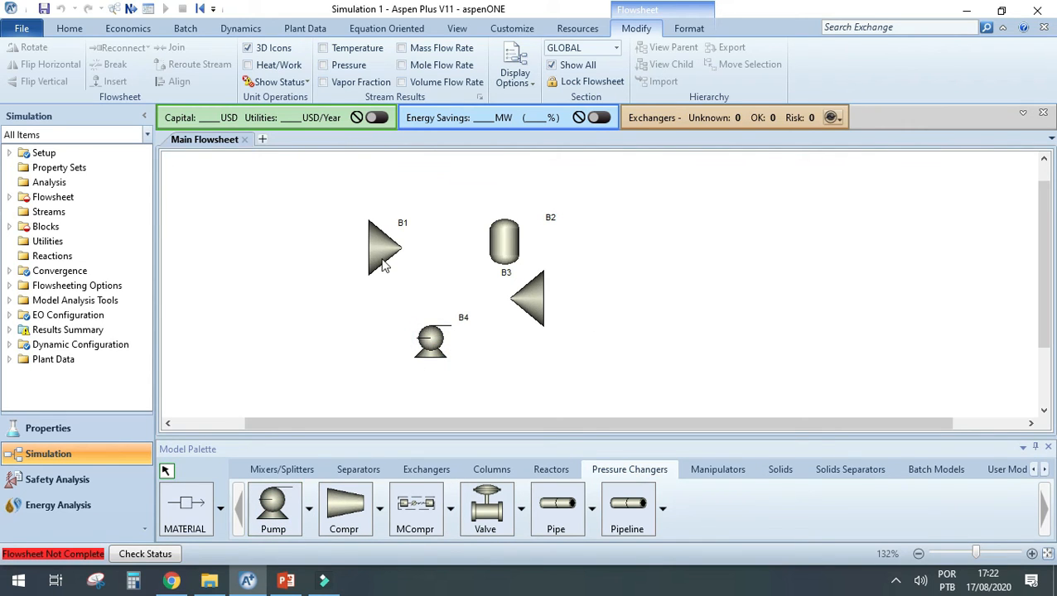
- Flip the pump horizontally and shift the FSplit block slightly to the right
left_click(430, 337)
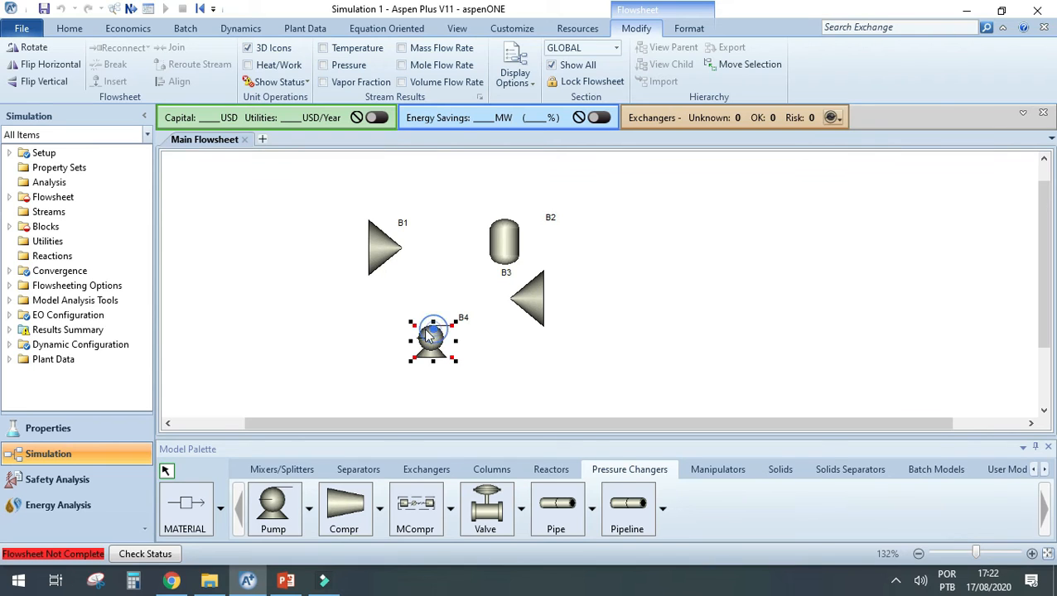
left_click(45, 66)
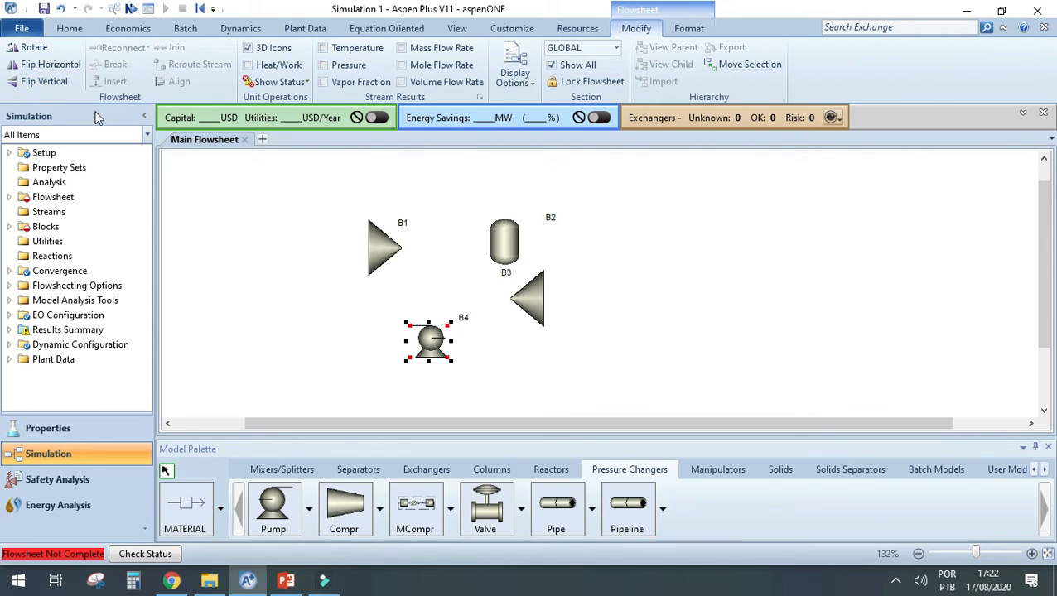
left_click(347, 337)
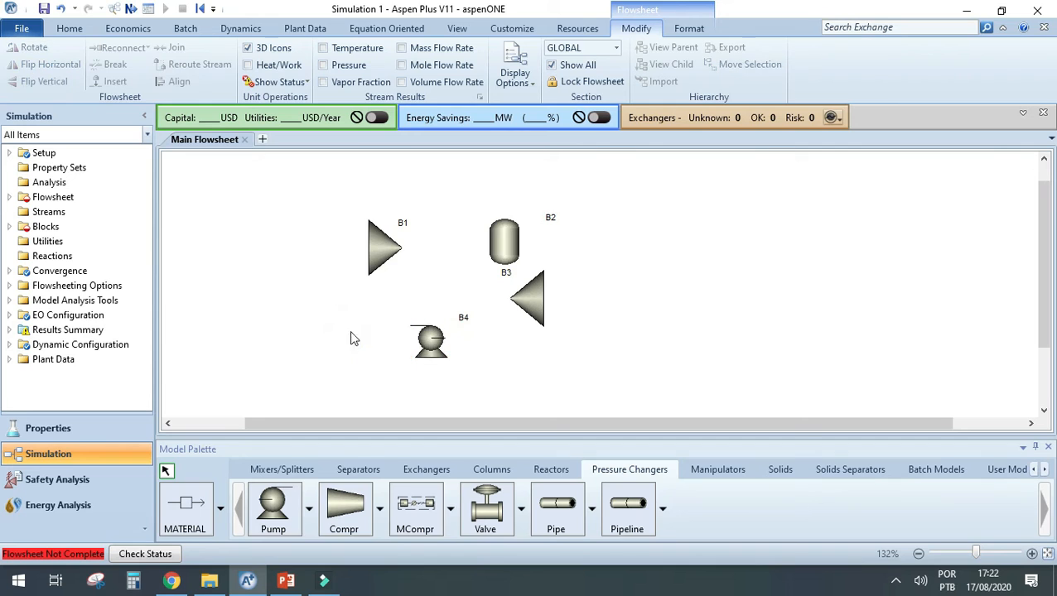
left_click_drag(532, 297, 555, 303)
- Rename the mixer block B1 as MIXER
left_click(405, 231)
type("MIZ")
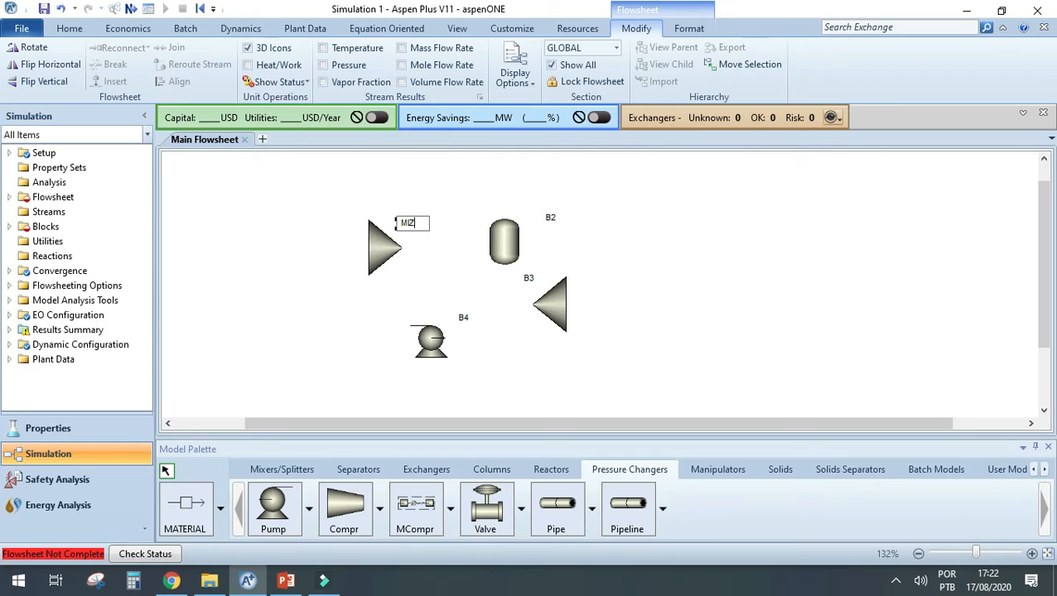
type("ER")
key("BackSpace")
key("BackSpace")
key("BackSpace")
key("BackSpace")
type("IXER")
key("Return")
- Rename the Flash2 block as FLASH, the FSplit block as SPLITTER and the pump block as PUMP
left_click(550, 217)
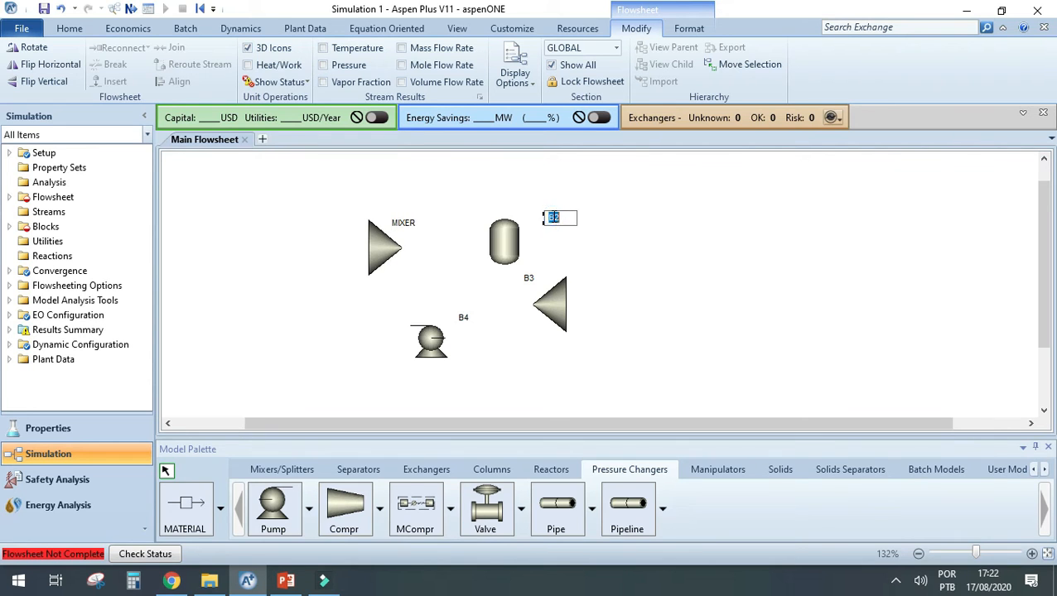
type("FLASH")
key("Return")
double_click(530, 279)
type("SPLITTER")
key("Return")
double_click(464, 319)
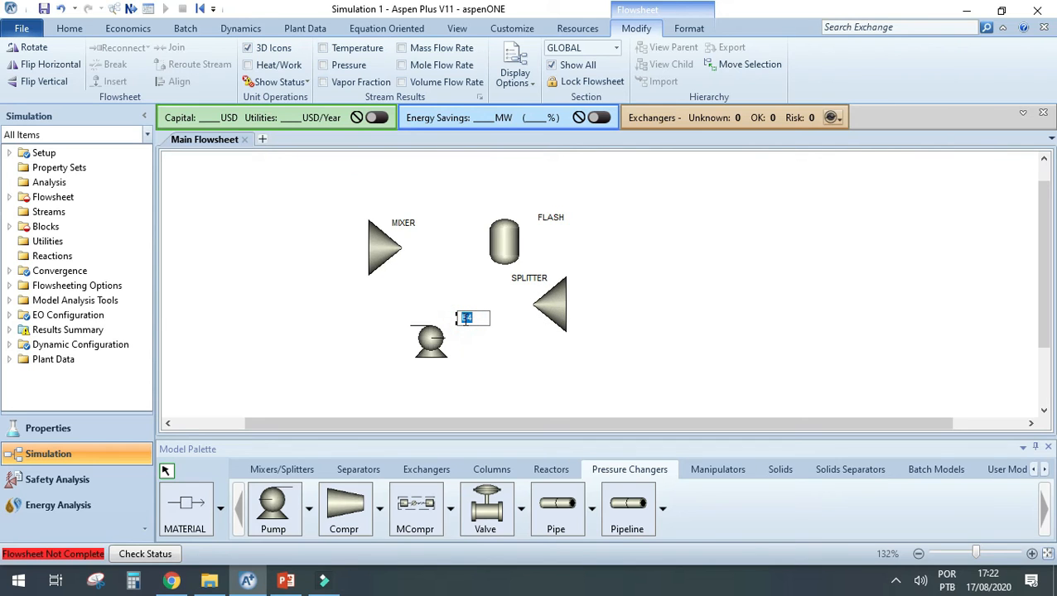
type("PUMP")
key("Return")
- Move the pump and splitter labels beneath their blocks and shift the pump slightly lower on the flowsheet
left_click_drag(465, 325, 430, 360)
left_click(523, 279)
left_click_drag(525, 279, 534, 335)
left_click(430, 338)
left_click_drag(430, 362, 431, 368)
- Move the flash vessel and the mixer slightly higher on the flowsheet to free space below them
left_click(509, 237)
left_click_drag(511, 234, 516, 211)
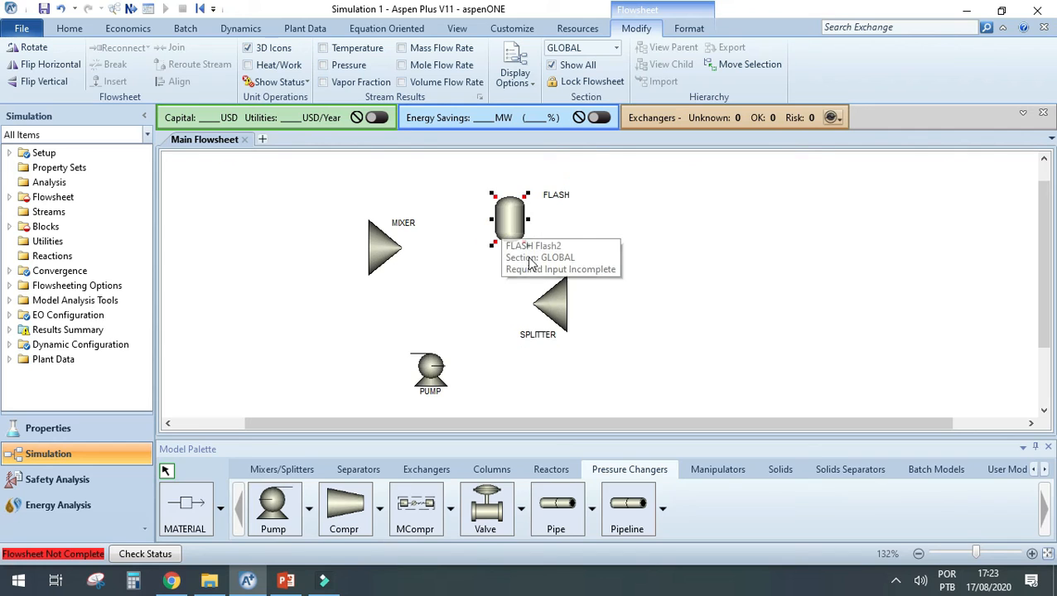
left_click_drag(393, 256, 381, 234)
left_click(445, 278)
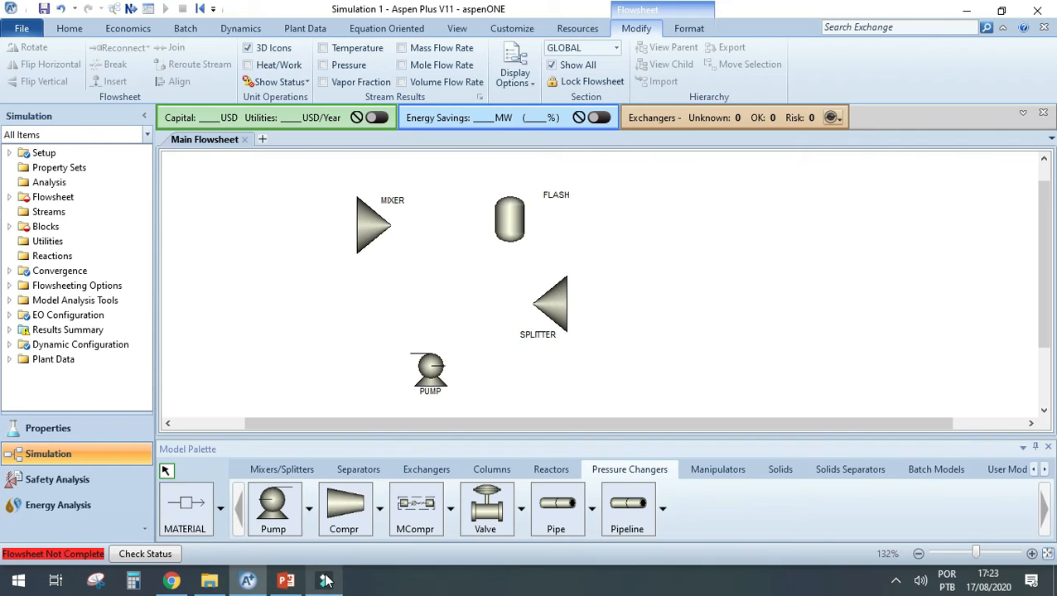
- Draw a material feed stream into the mixer and a material stream from the mixer outlet to the flash inlet
left_click(197, 509)
left_click(242, 225)
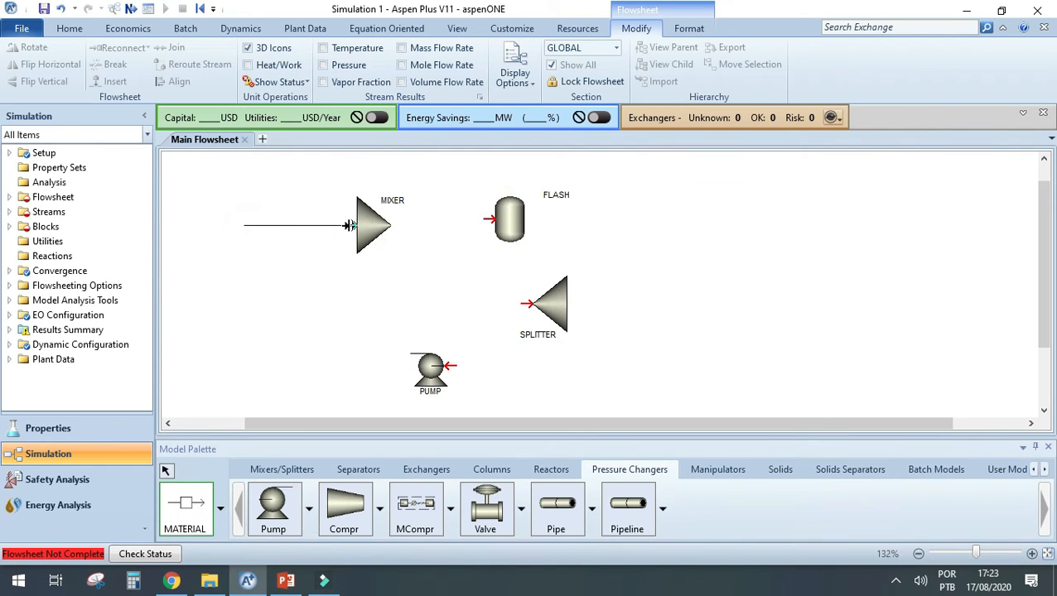
left_click(347, 226)
left_click(401, 225)
left_click(487, 219)
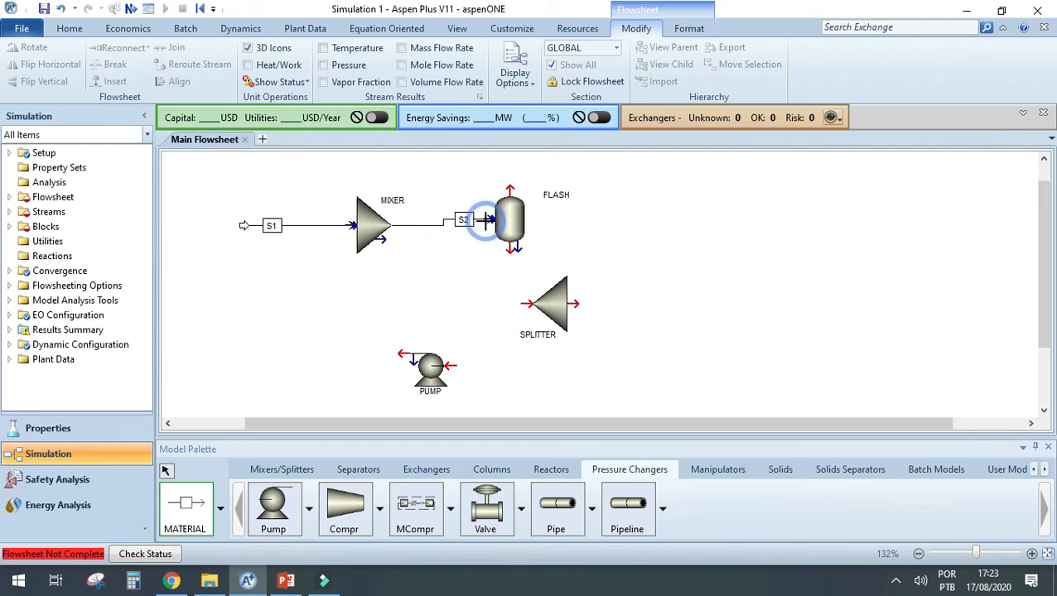
- Draw a vapor product stream from the top of the flash and connect its liquid outlet to the splitter inlet
left_click(509, 184)
left_click(586, 174)
left_click(509, 253)
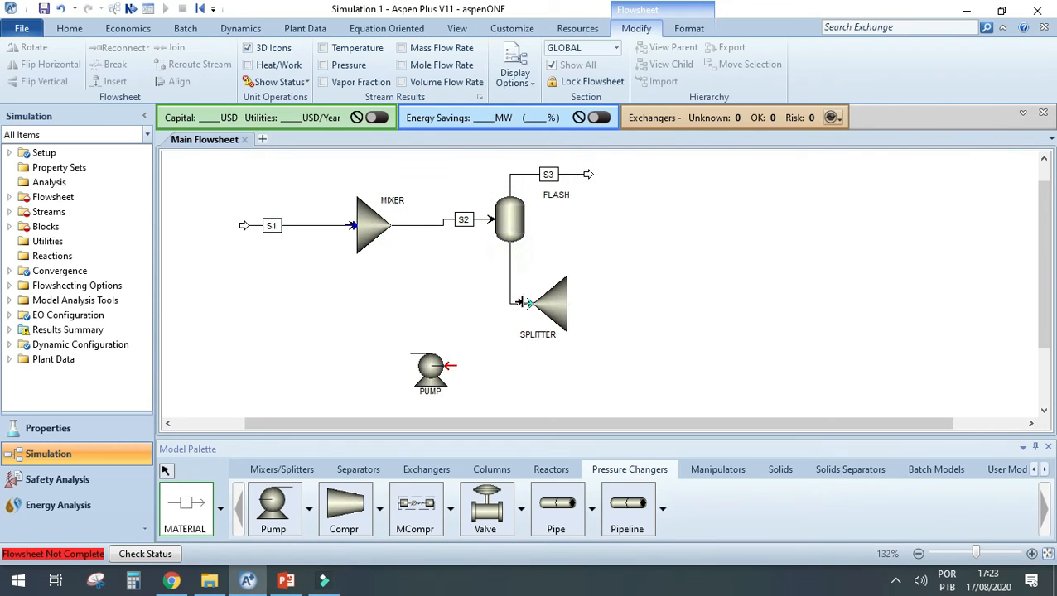
left_click(525, 305)
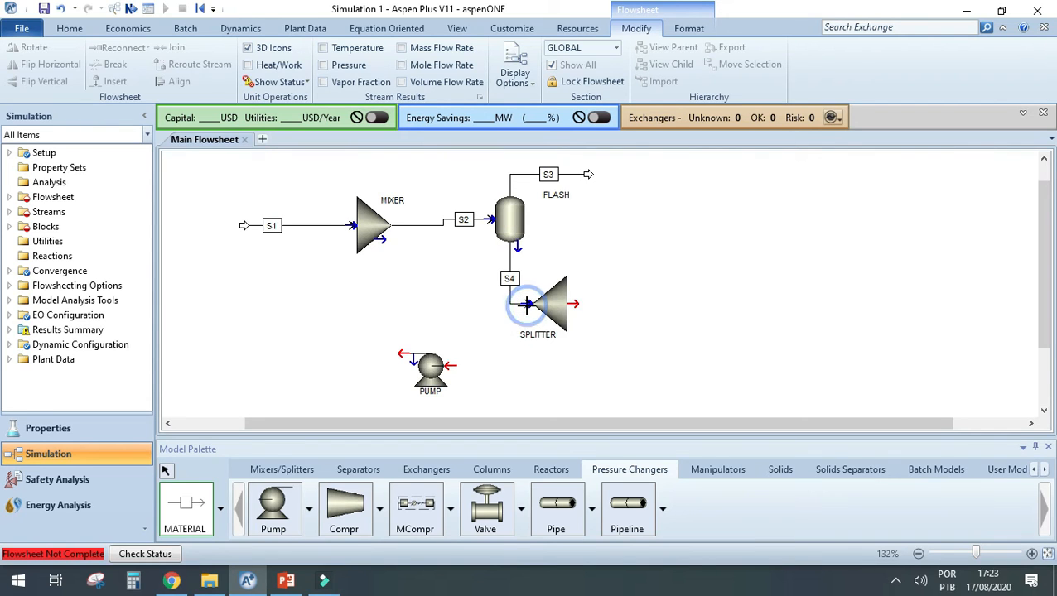
- Draw a product stream out of the splitter and a second splitter outlet stream to the pump inlet
left_click(575, 304)
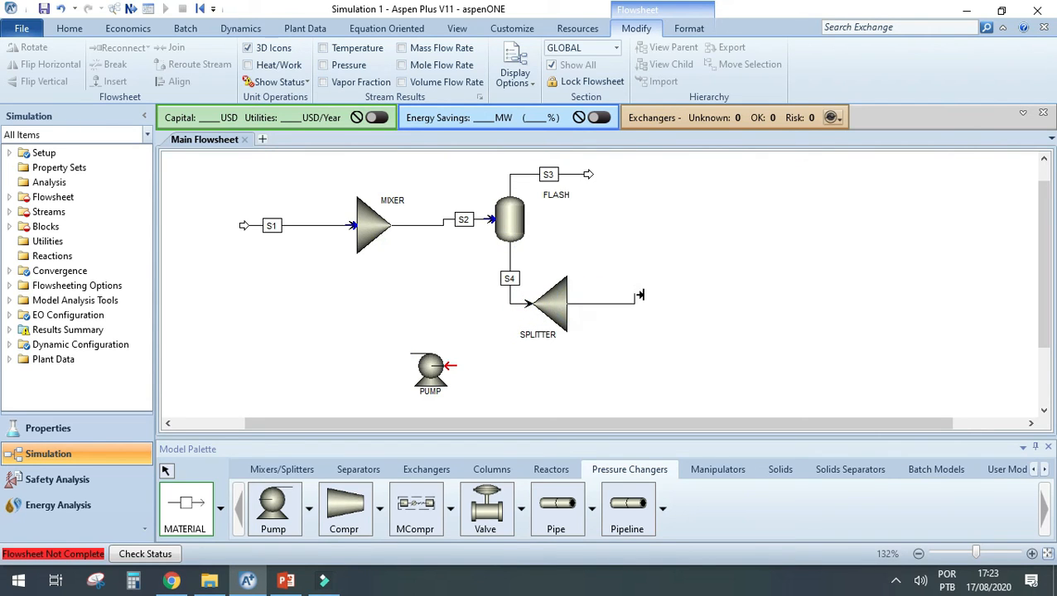
left_click(675, 304)
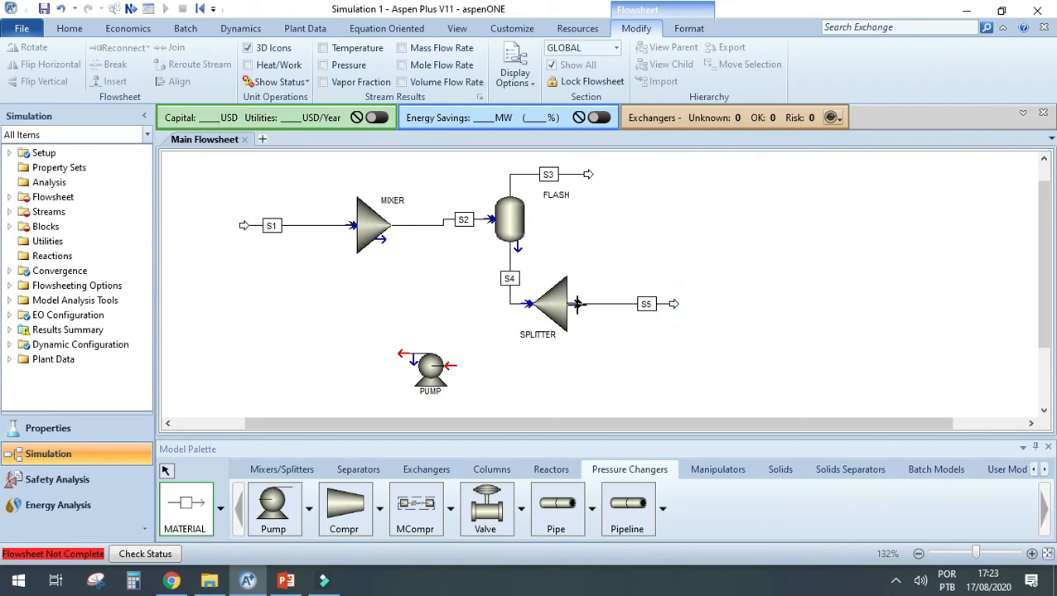
left_click(576, 304)
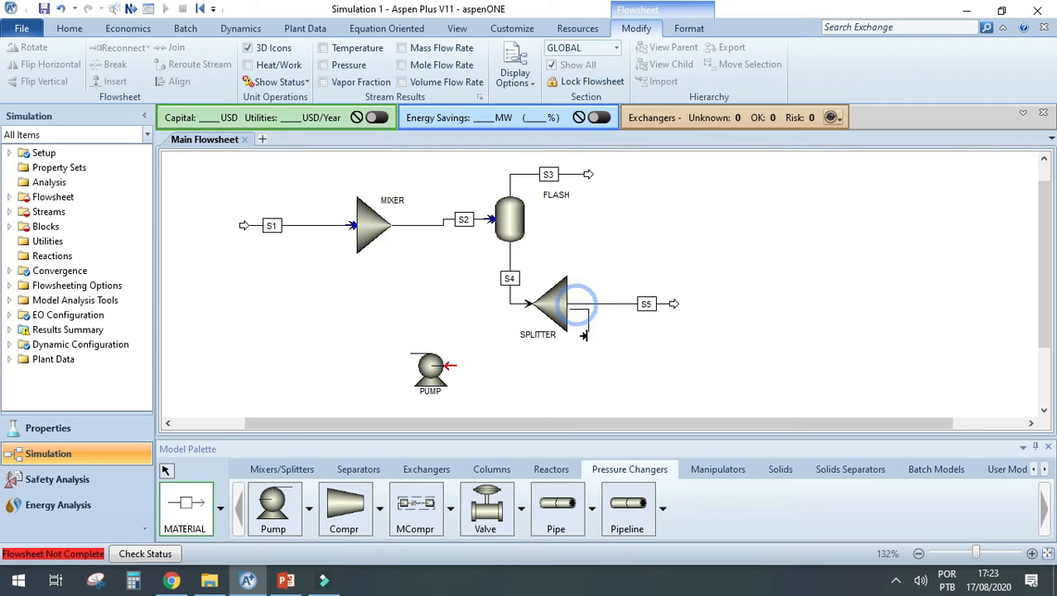
left_click(453, 366)
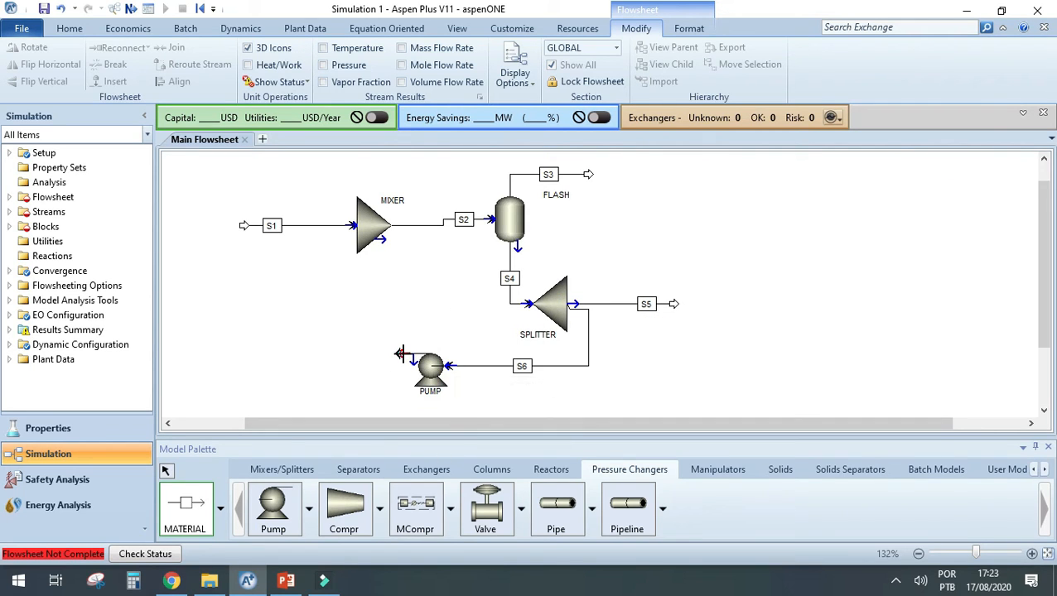
- Draw the pump outlet stream with its free end below the mixer feed, leaving it unconnected to the mixer
left_click(400, 355)
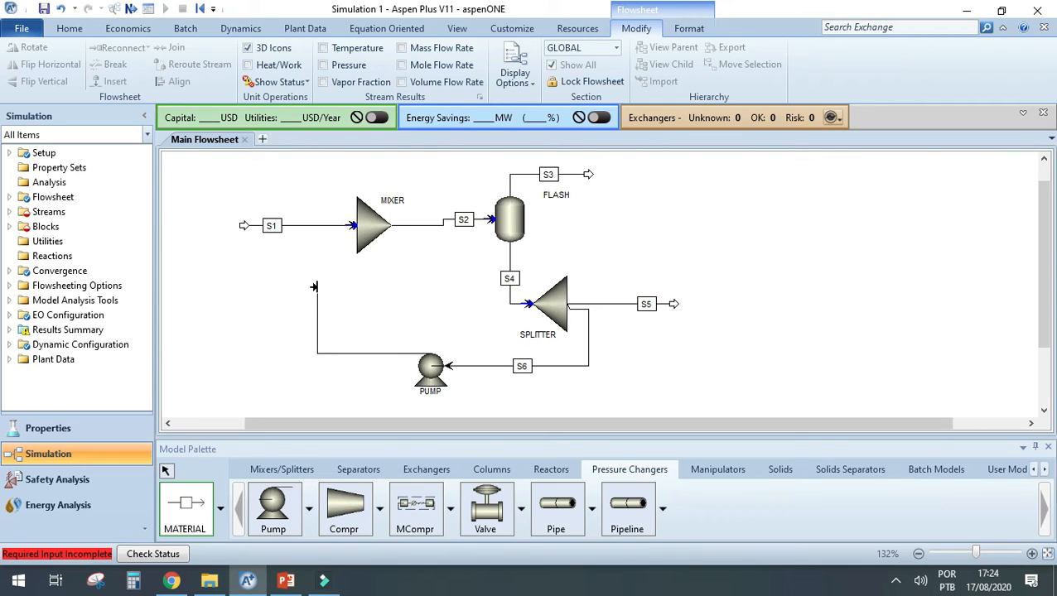
left_click(313, 287)
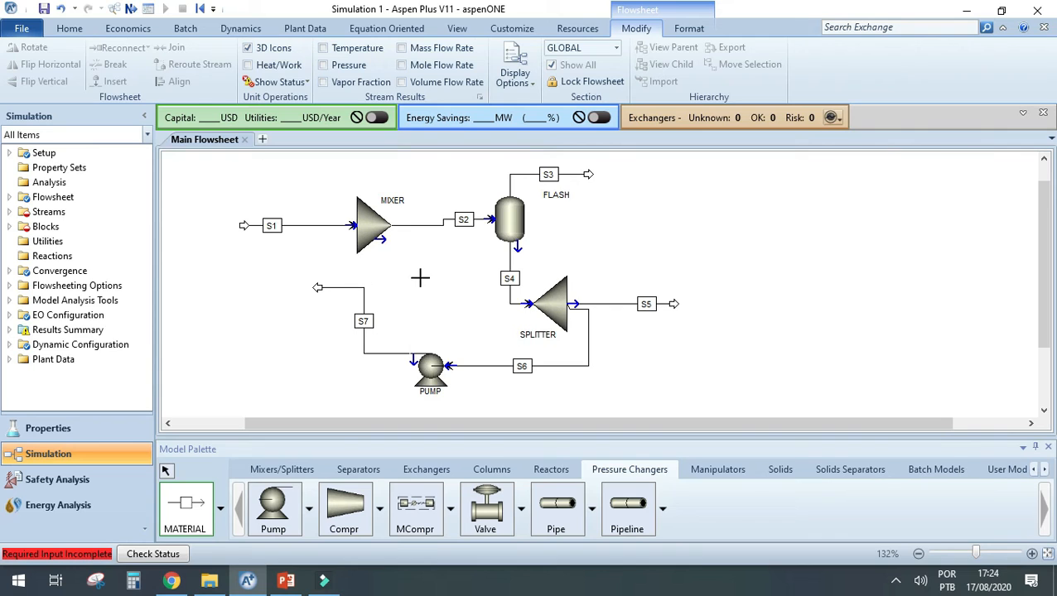
key("Escape")
left_click(333, 288)
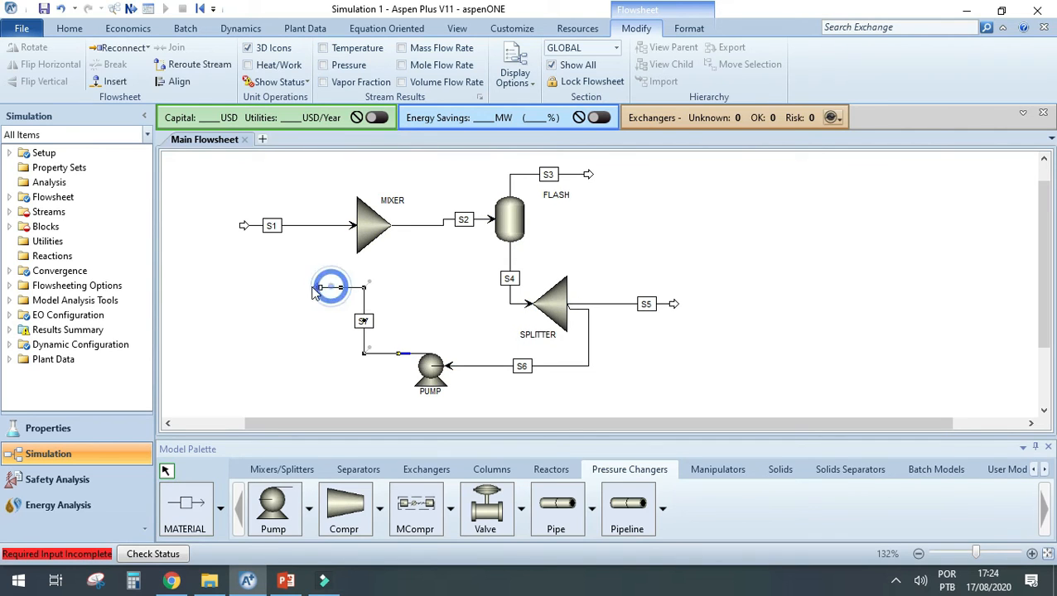
left_click(363, 232)
left_click(335, 226)
left_click(312, 267)
left_click(323, 289)
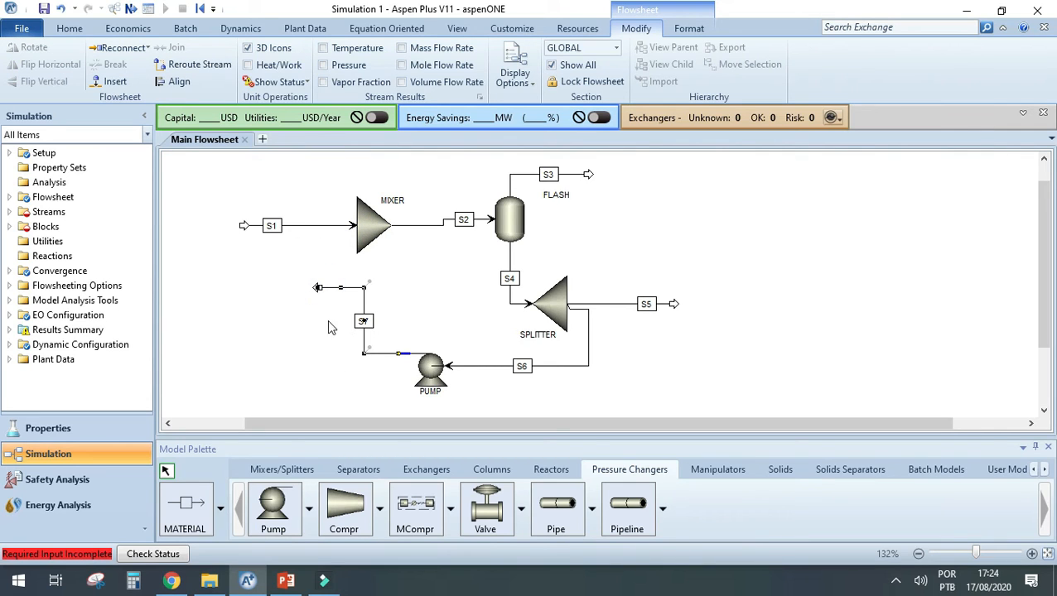
left_click_drag(283, 266, 397, 374)
left_click(418, 280)
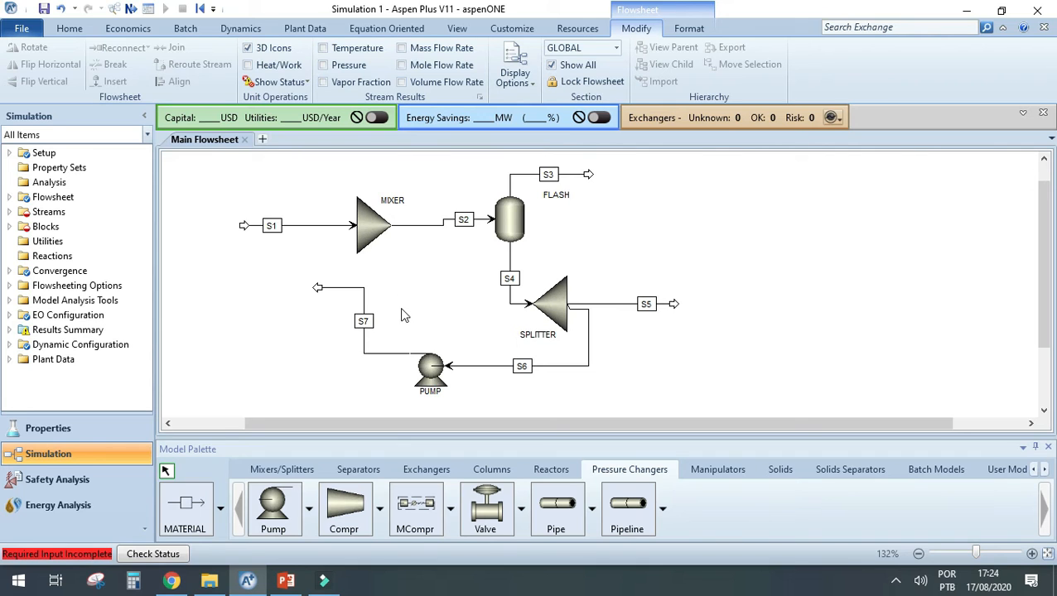
- Add a heat stream leaving the top of the flash vessel and end stream drawing
left_click(220, 508)
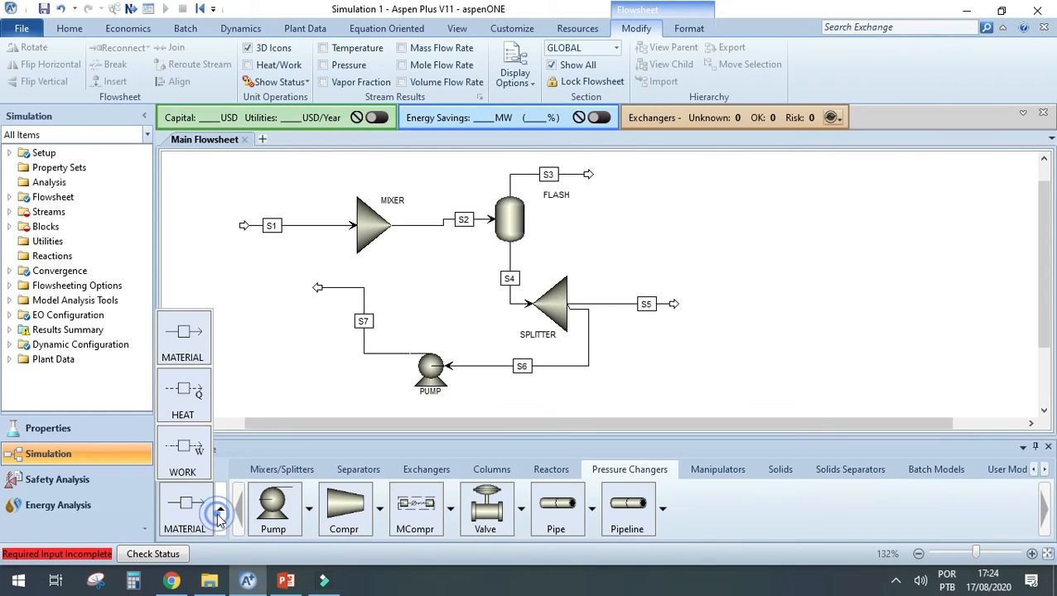
left_click(182, 406)
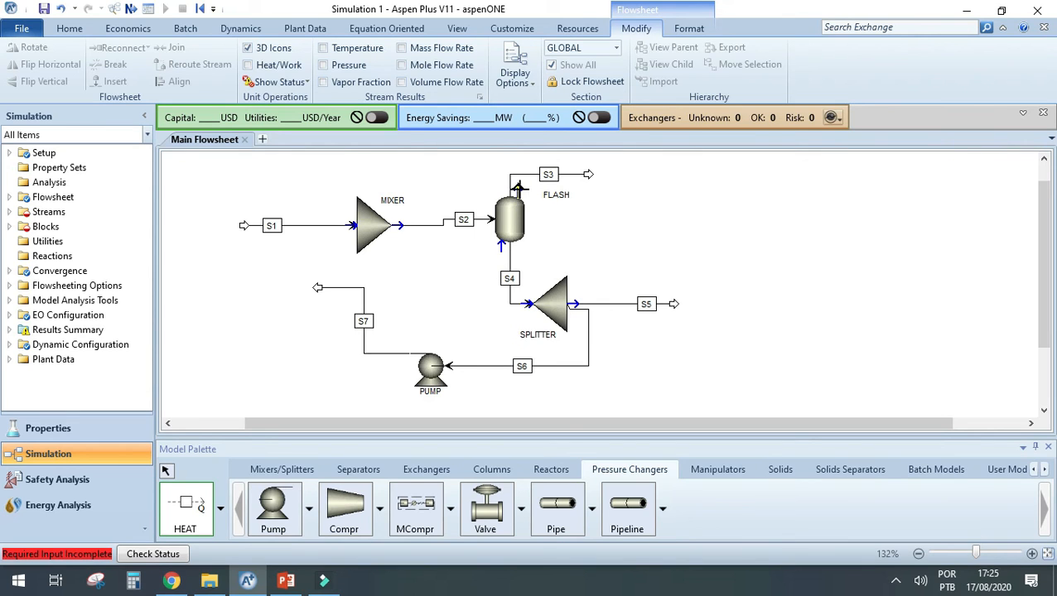
left_click(517, 188)
left_click(606, 187)
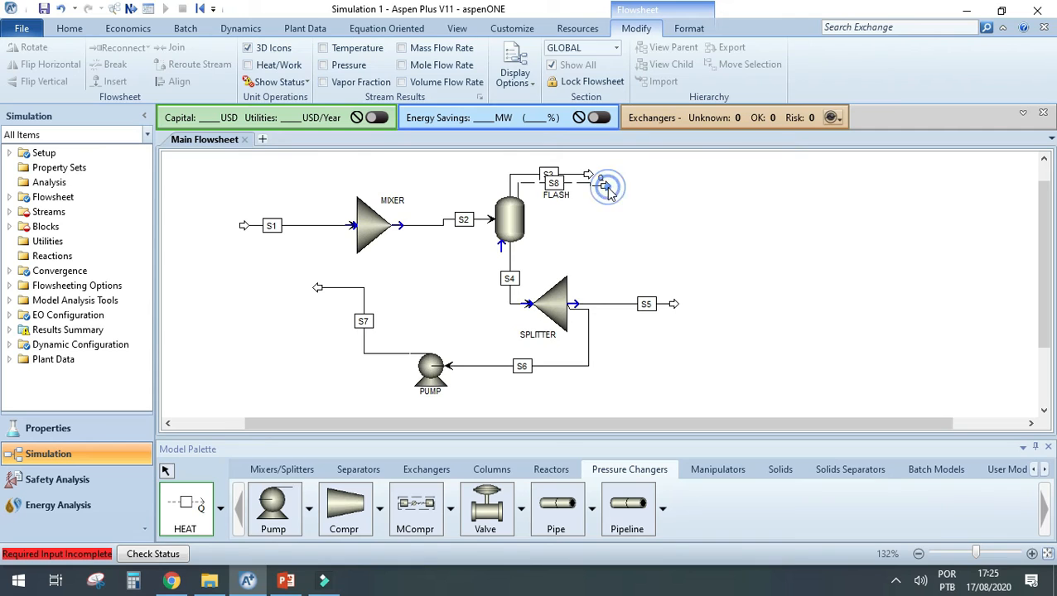
key("Escape")
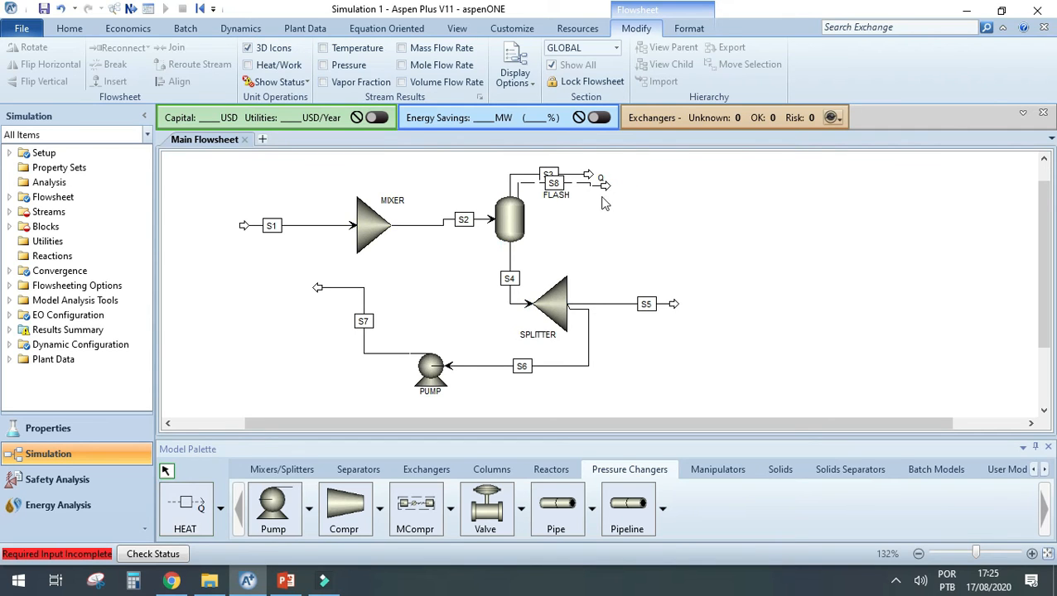
- Separate the flash's vapor and heat streams, straighten the heat stream, and move the FLASH label beside the vessel
left_click_drag(588, 175, 589, 163)
left_click(621, 211)
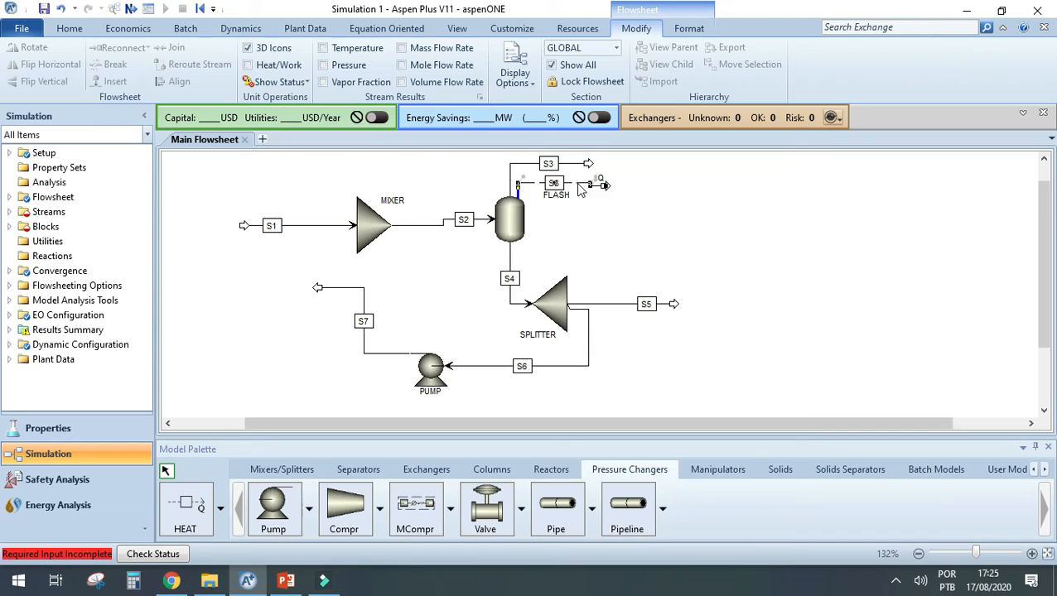
left_click(580, 185)
left_click(602, 241)
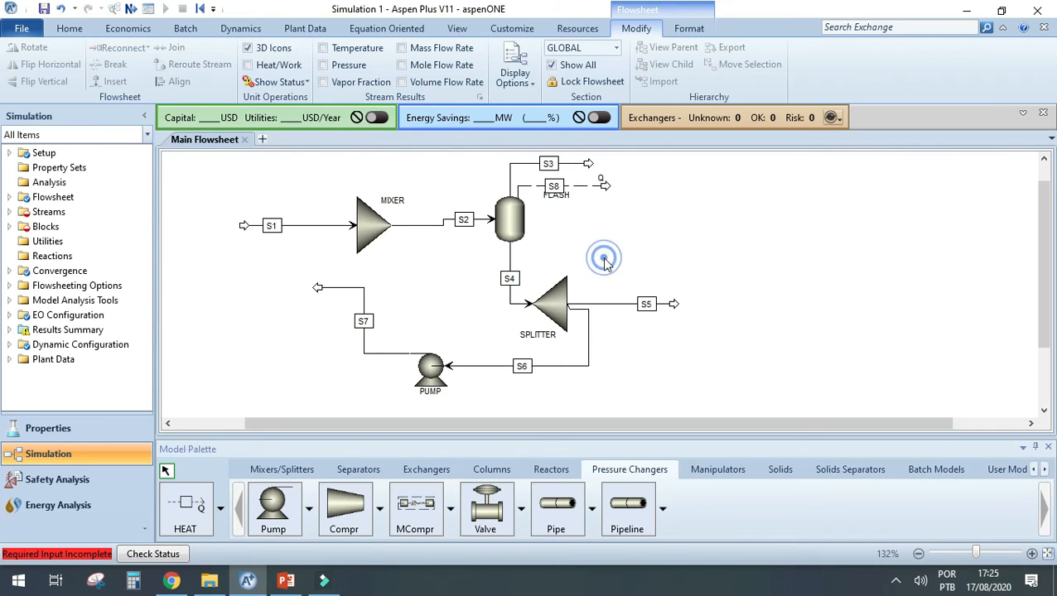
left_click(566, 197)
left_click_drag(551, 225, 549, 227)
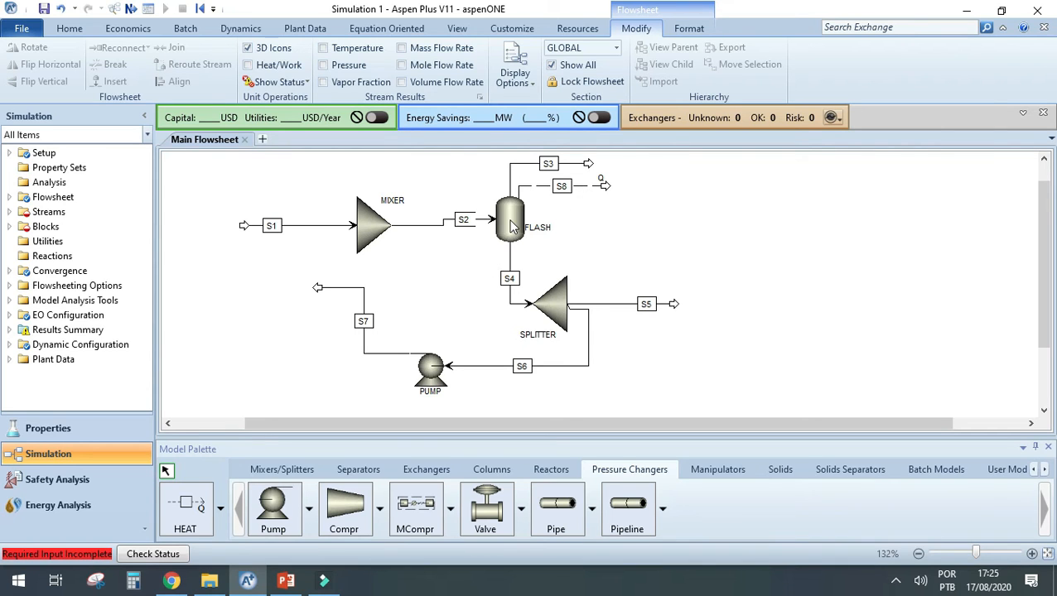
- Align stream S2 into a straight line between the mixer and flash, and centre its label along the line
left_click(450, 221)
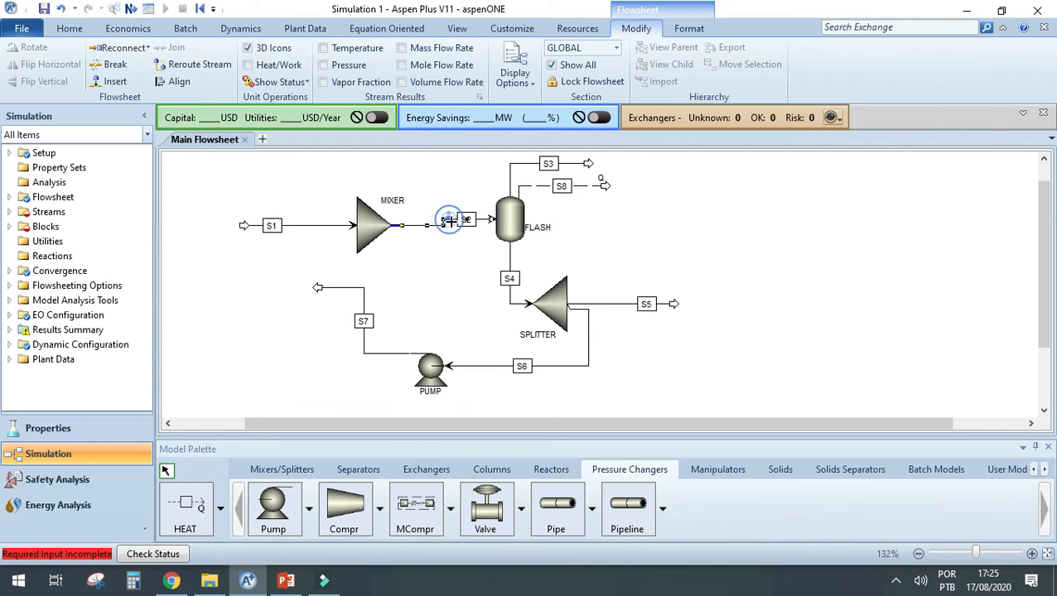
left_click(179, 81)
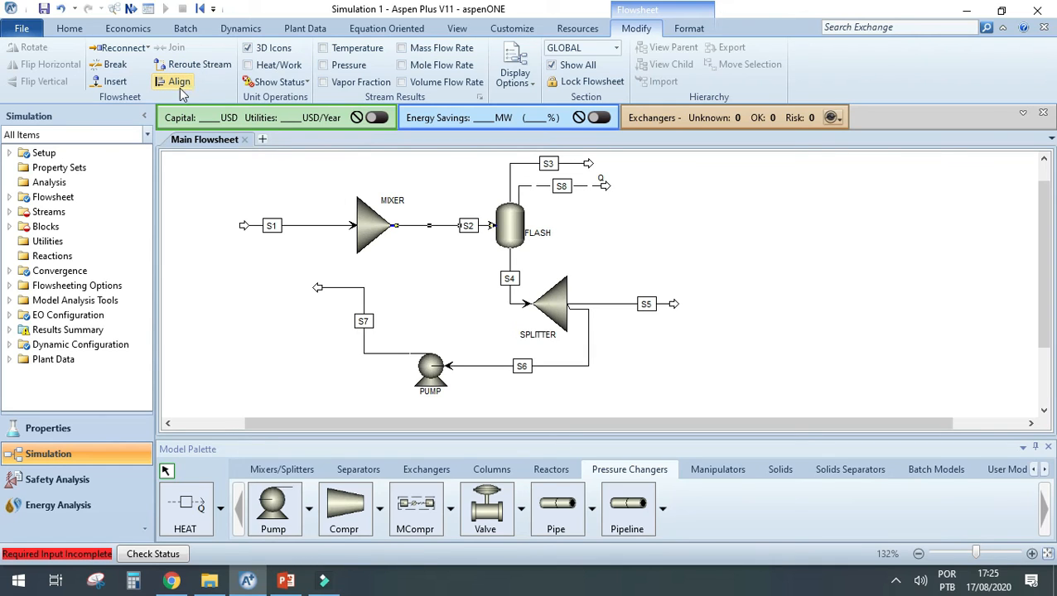
left_click(429, 219)
left_click(488, 174)
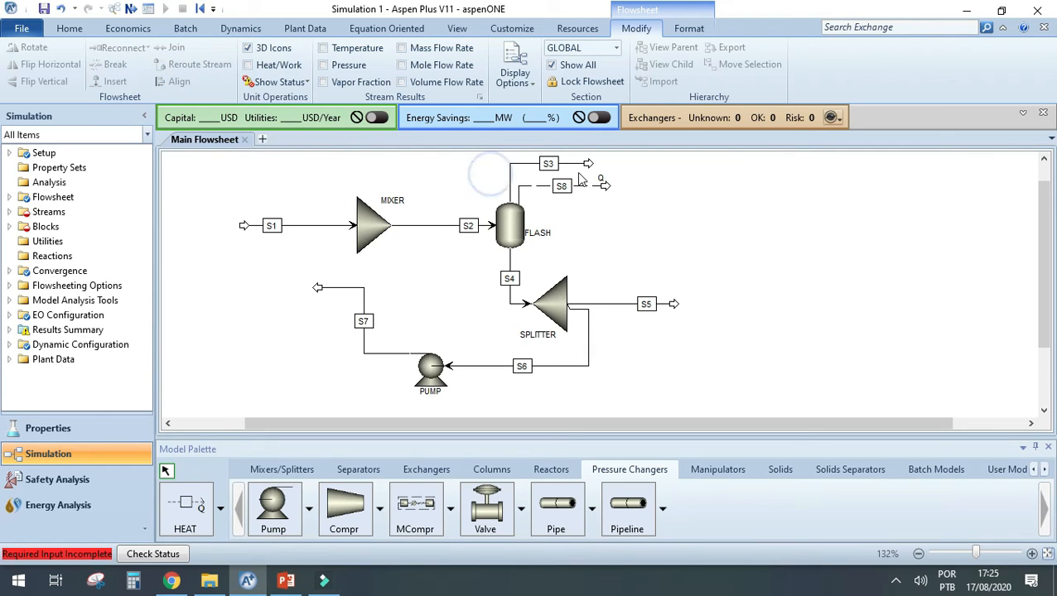
left_click(464, 226)
left_click_drag(466, 230, 450, 230)
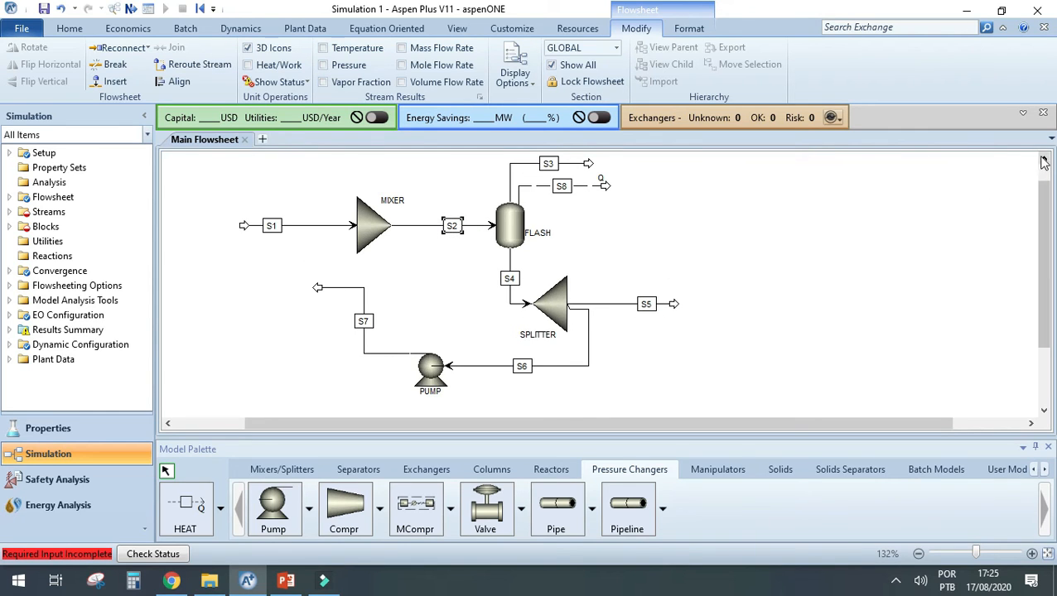
left_click(454, 30)
left_click(122, 48)
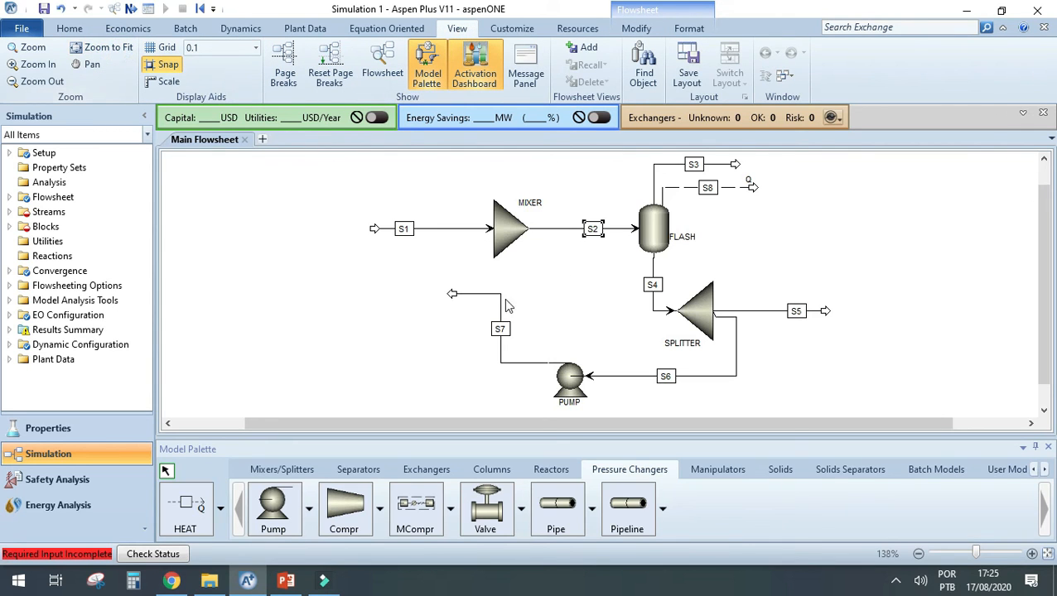
left_click(415, 359)
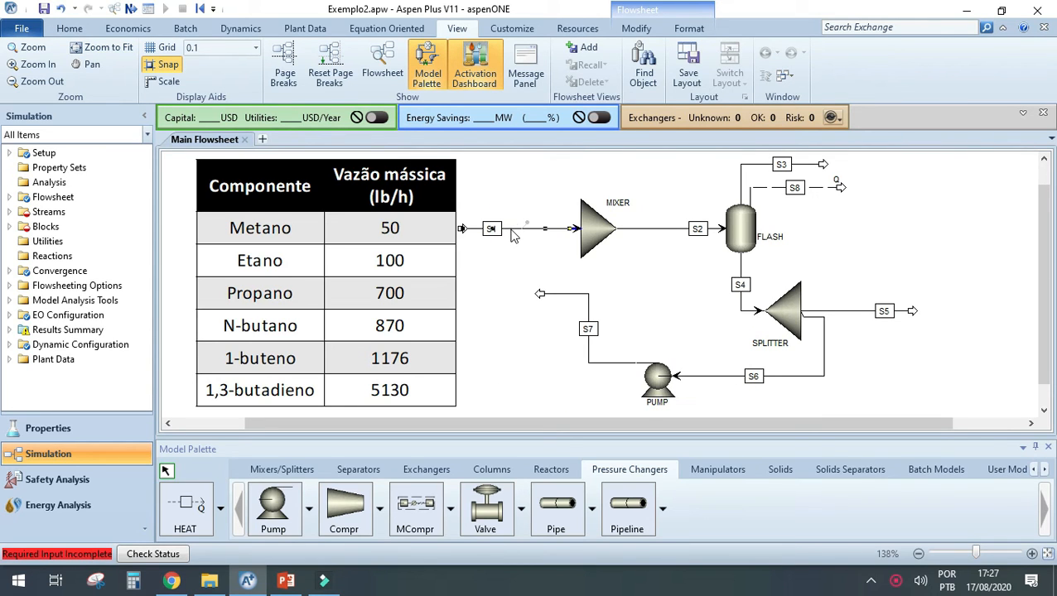
- Open feed stream S1's specifications, check the component flow table, and set the composition basis to Mass-Flow with lbmol/hr units
double_click(509, 232)
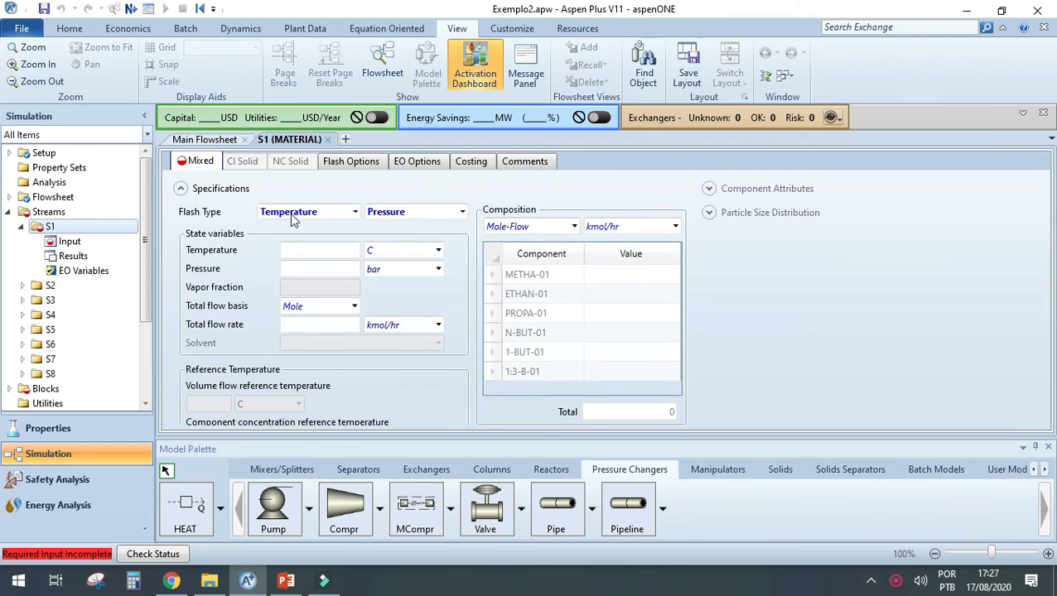
left_click(204, 139)
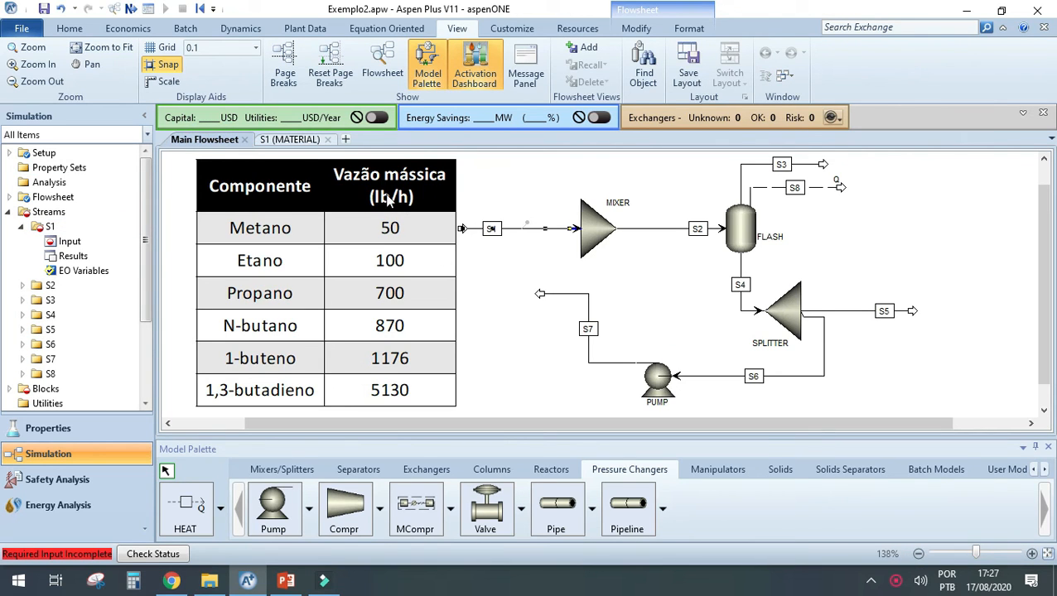
left_click(286, 141)
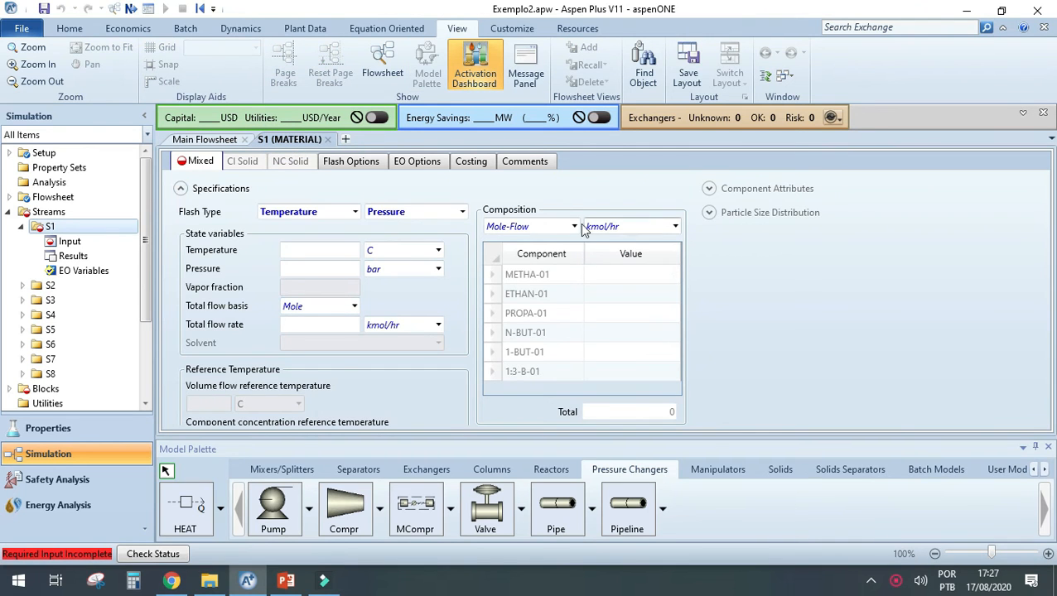
left_click(214, 141)
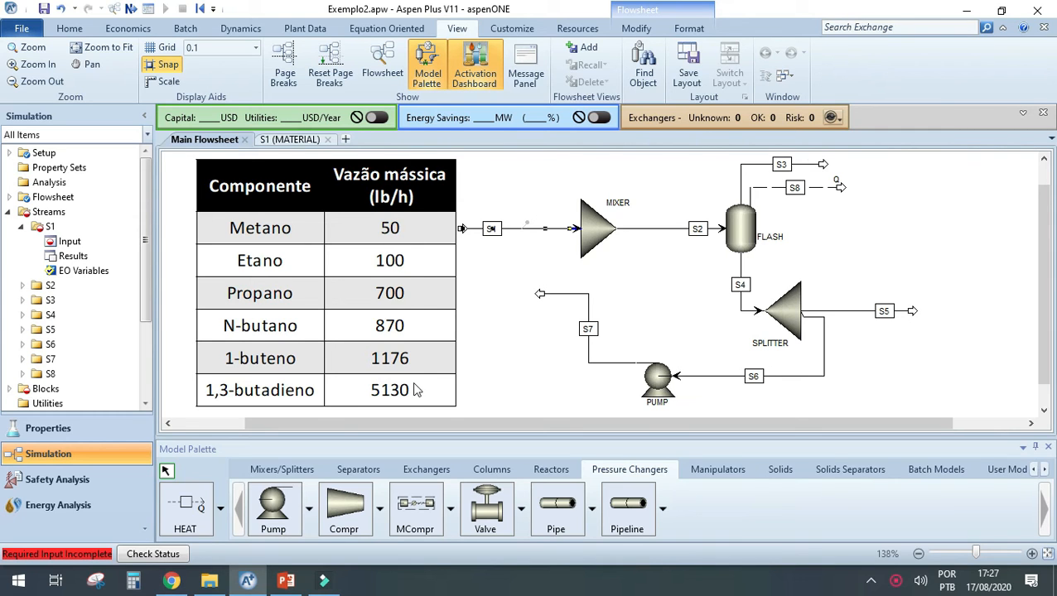
left_click(290, 140)
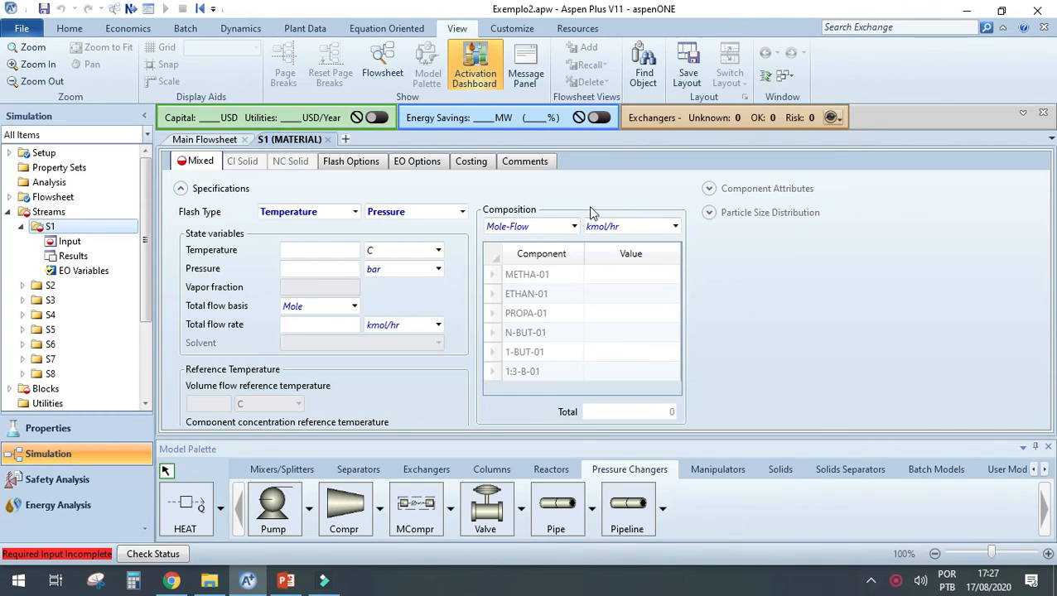
left_click(573, 227)
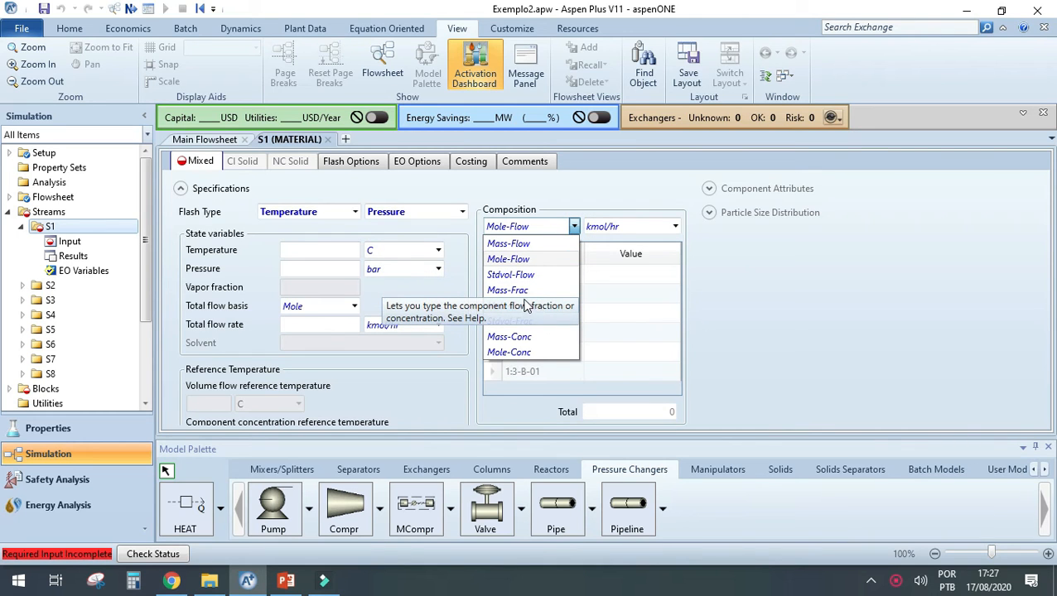
left_click(509, 243)
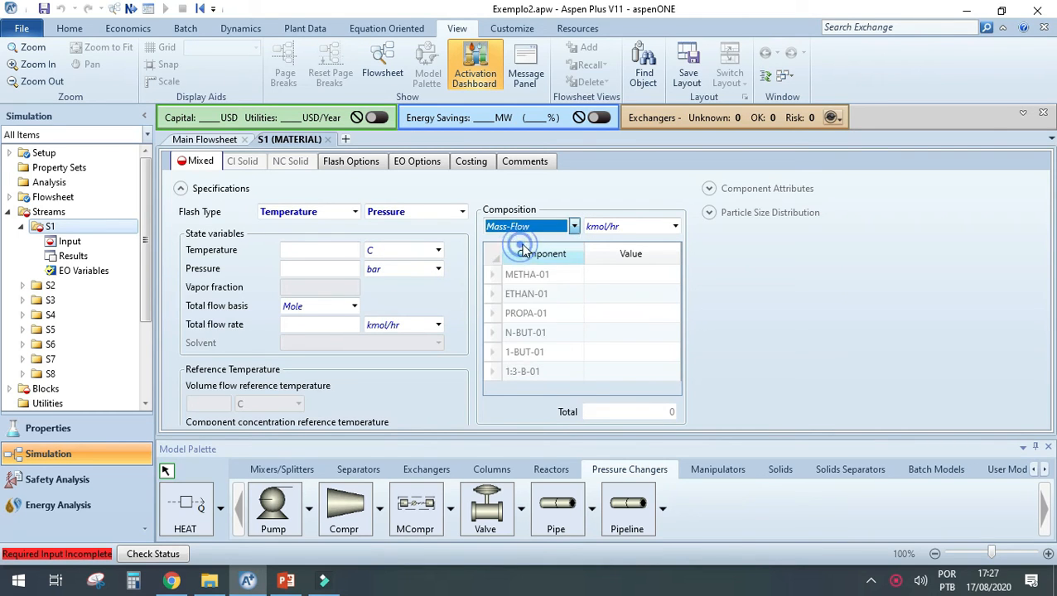
left_click(675, 227)
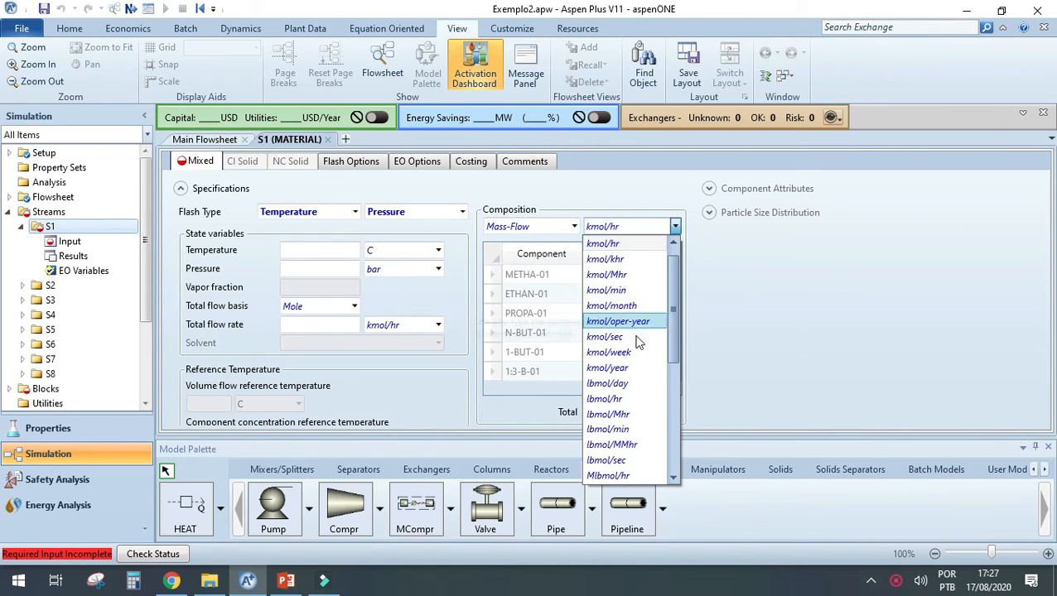
left_click(629, 399)
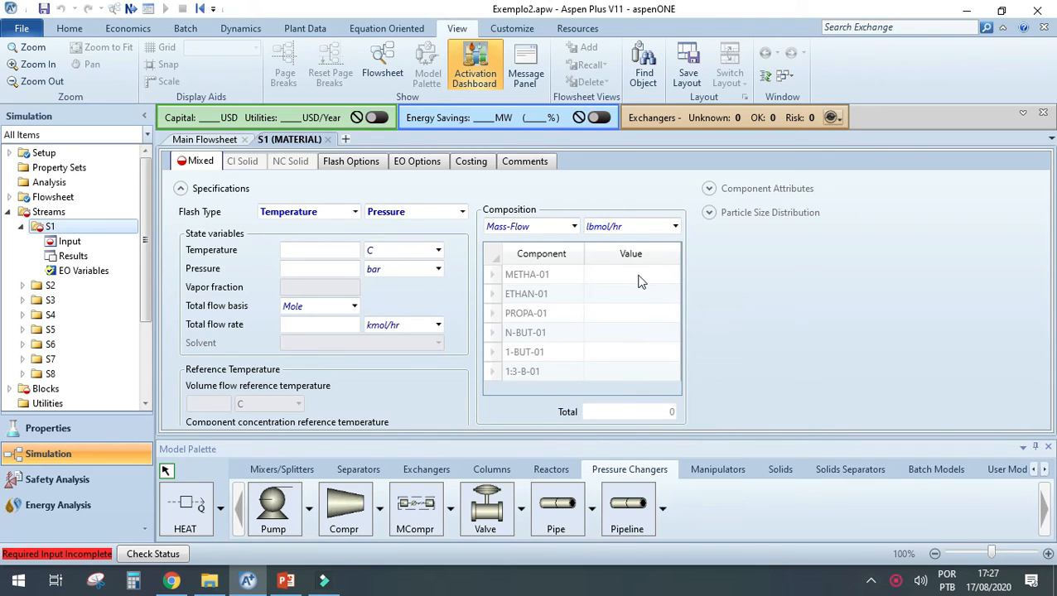
- Enter S1 component flows of 50 for METHA-01, 100 for ETHAN-01 and 700 for PROPA-01
left_click(208, 139)
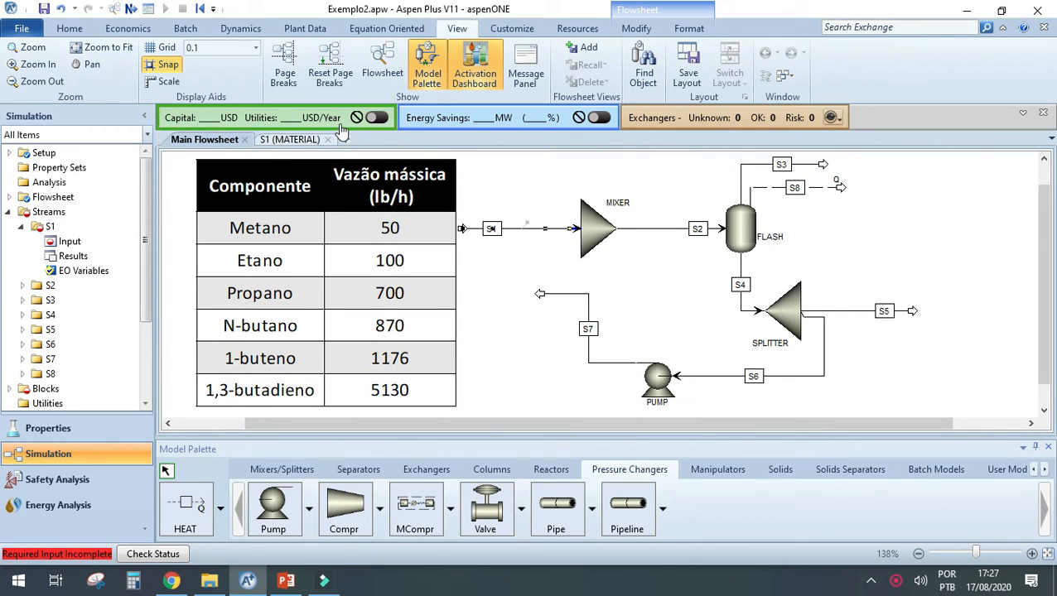
left_click(303, 139)
left_click(636, 274)
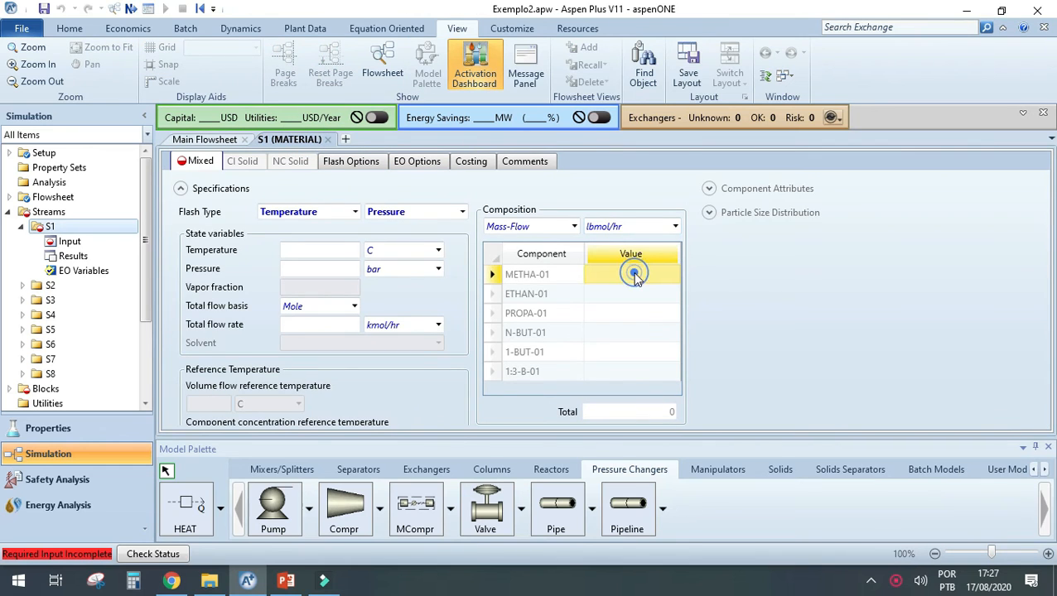
type("50")
key("Return")
type("1")
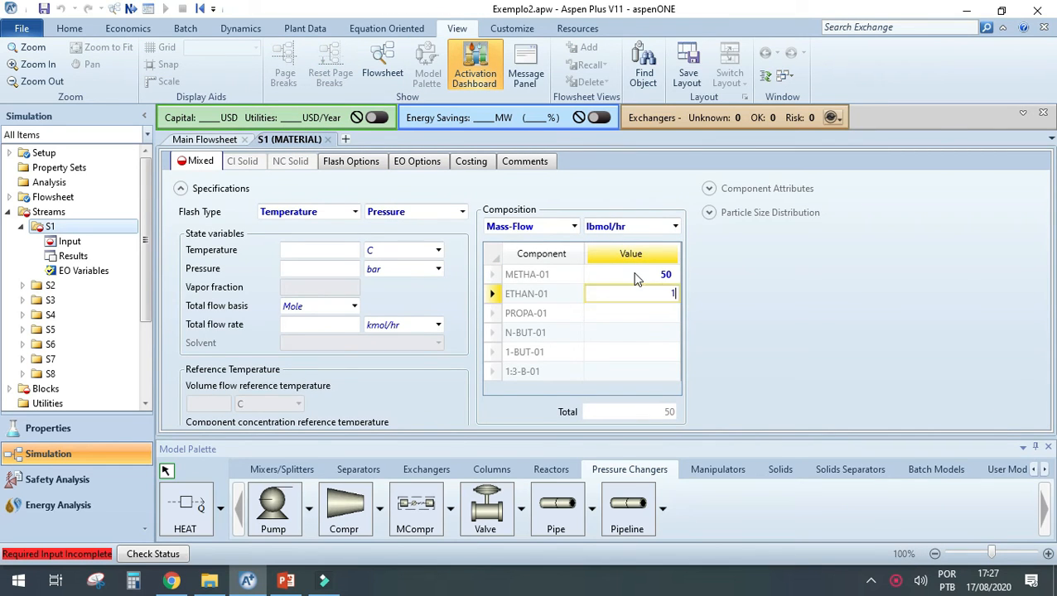
key("Return")
type("700")
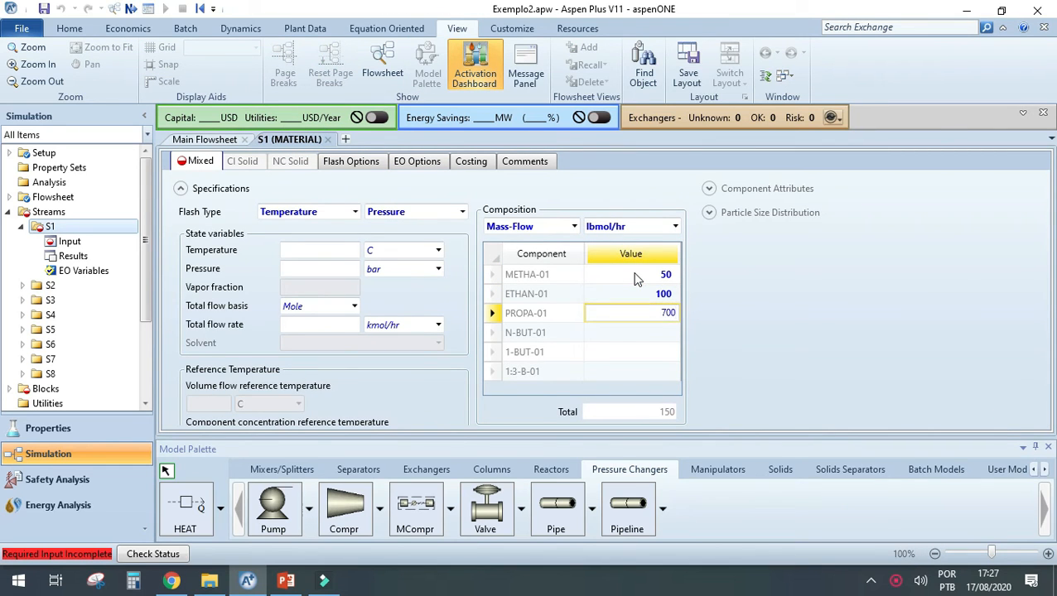
key("Return")
- Enter S1 flows of 870 for N-BUT-01 and 1176 for 1-BUT-01, following the table on the flowsheet
left_click(192, 141)
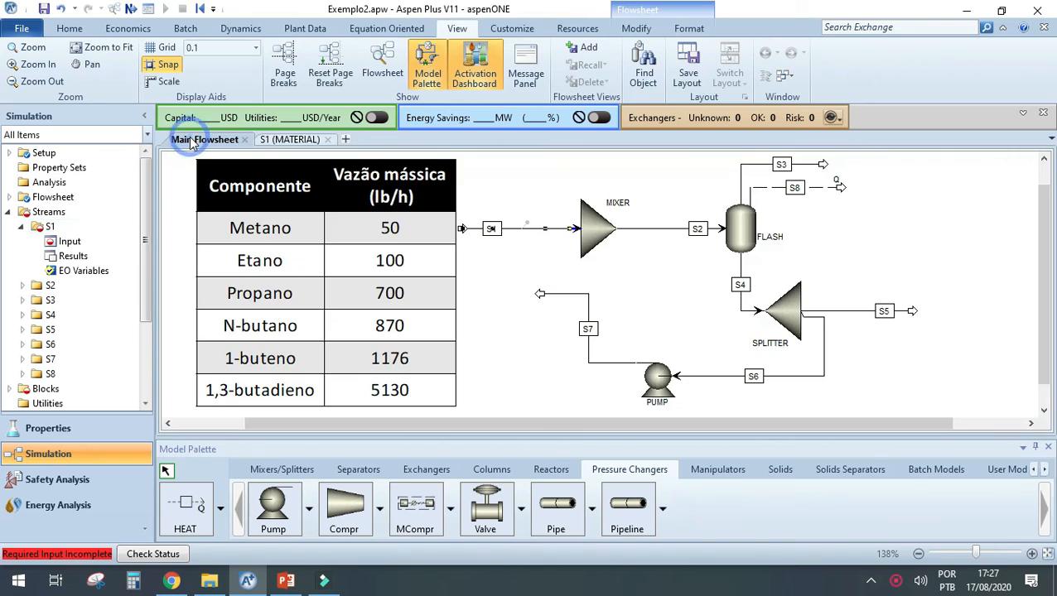
left_click(304, 141)
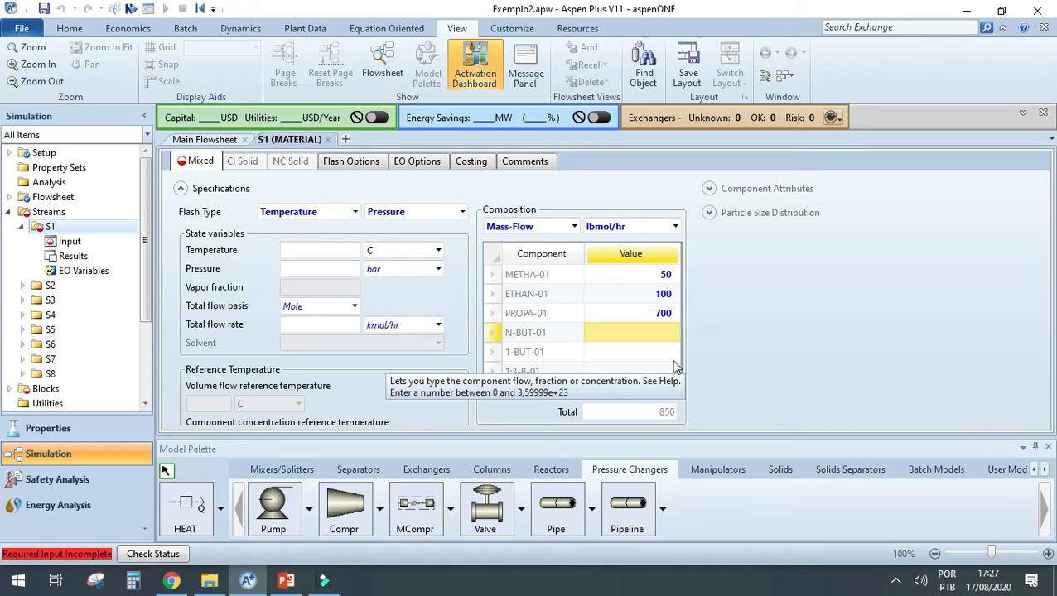
left_click(622, 335)
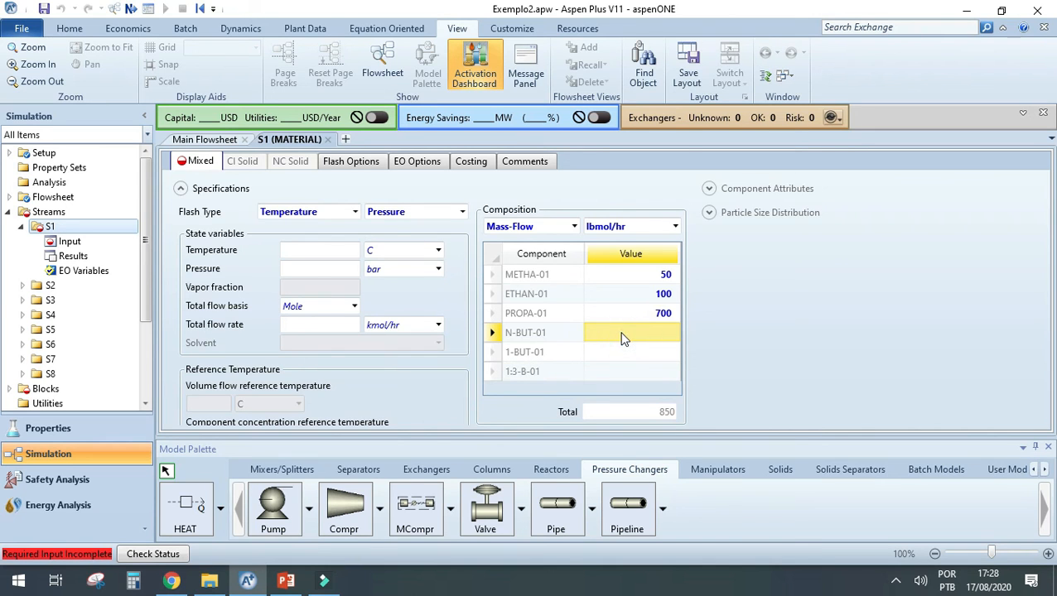
type("870")
key("Return")
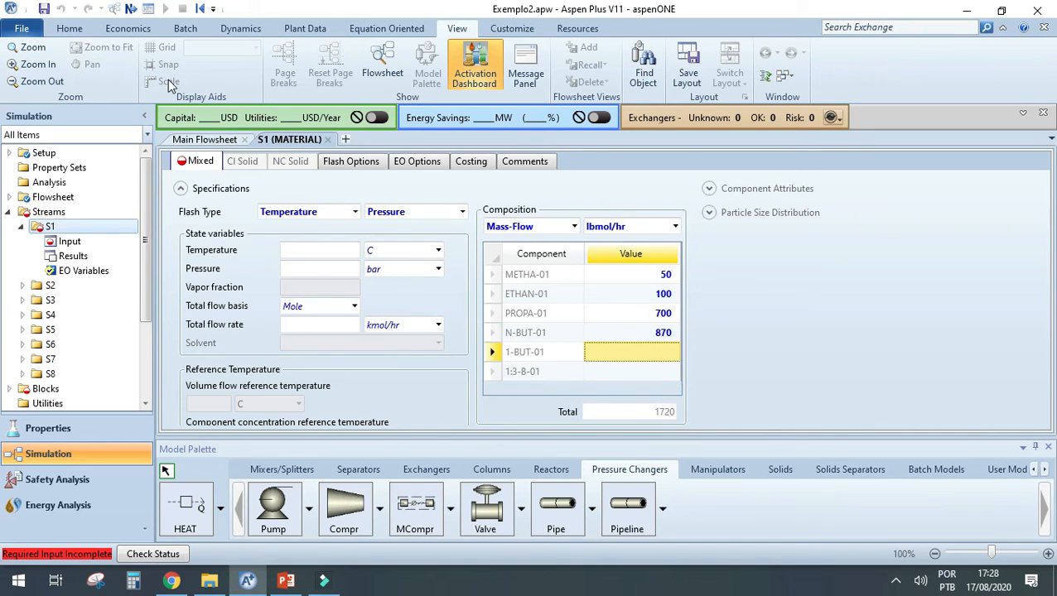
left_click(205, 139)
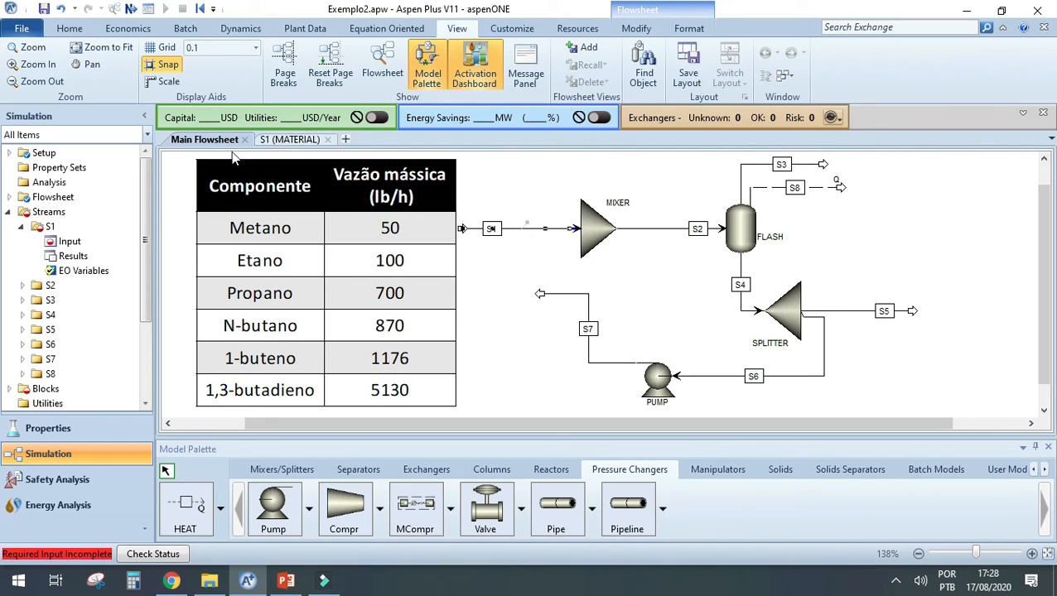
left_click(289, 139)
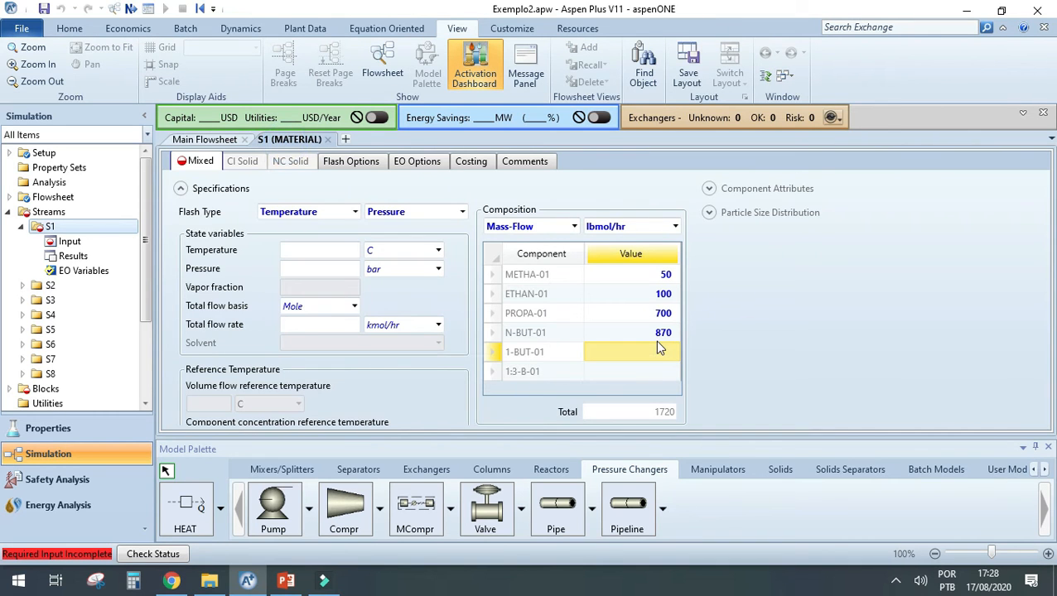
left_click(657, 352)
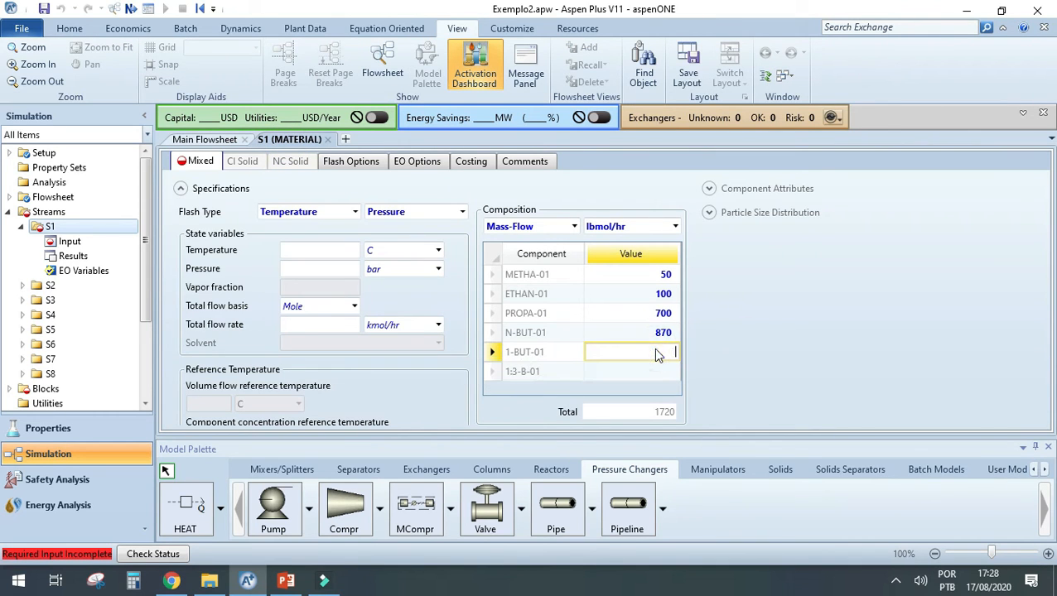
type("117")
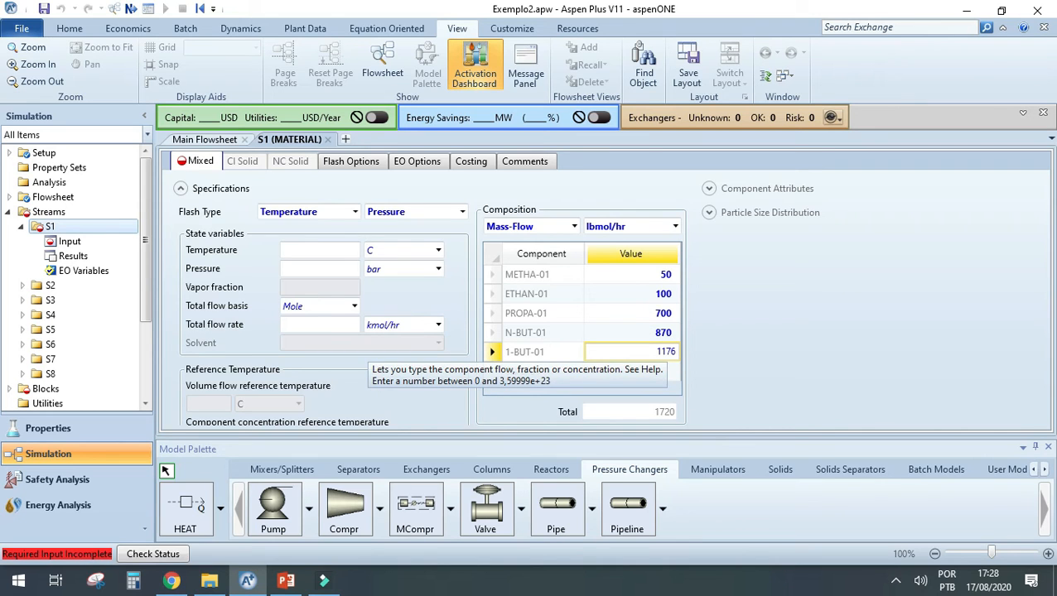
type("6")
key("Return")
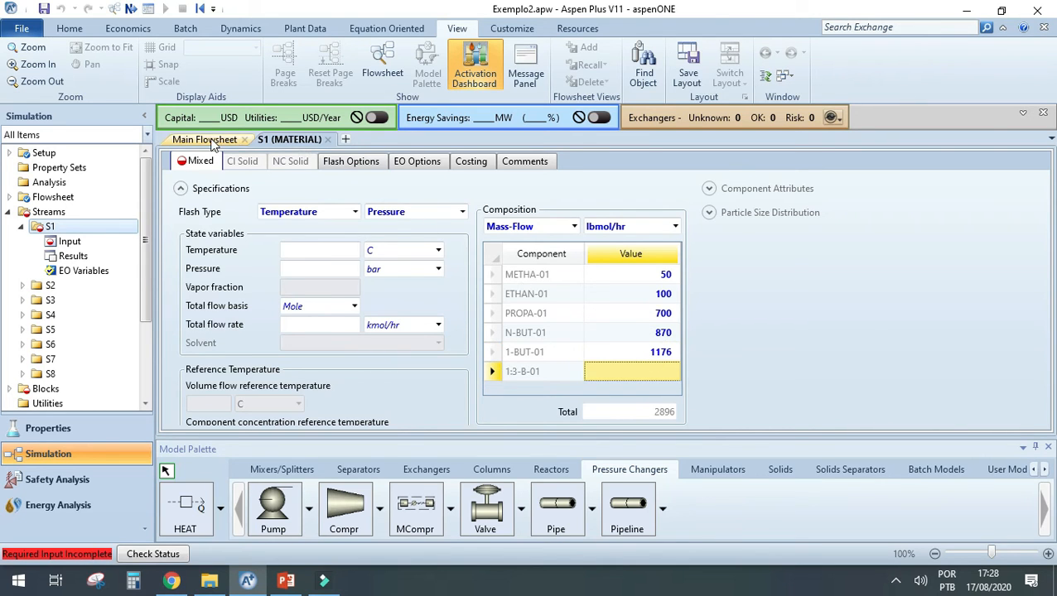
- Check the 1,3-butadiene flow in the flowsheet table and enter 5130 for 1:3-B-01 in S1
left_click(212, 139)
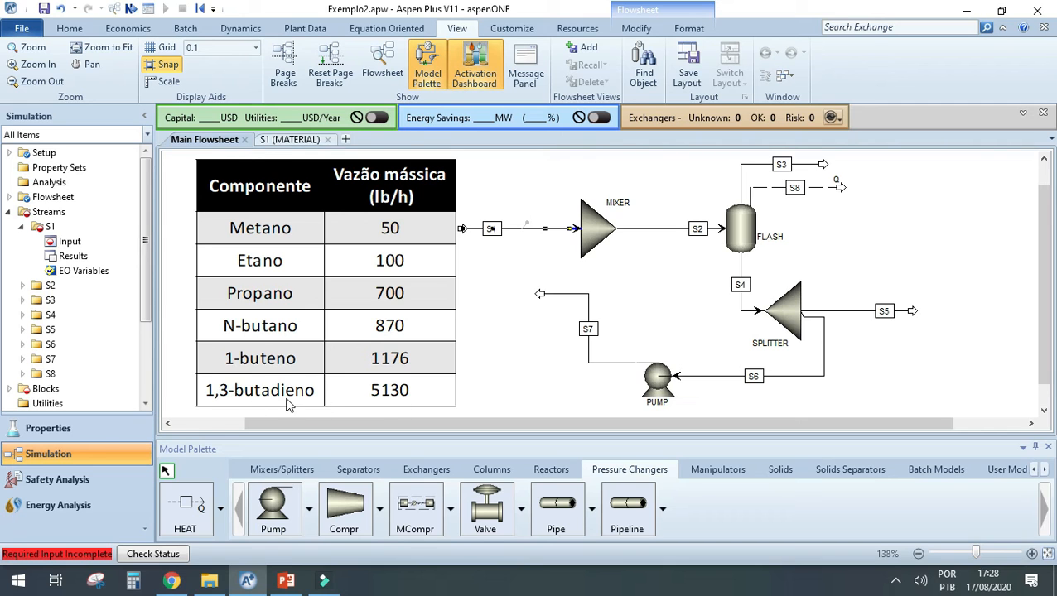
left_click(279, 140)
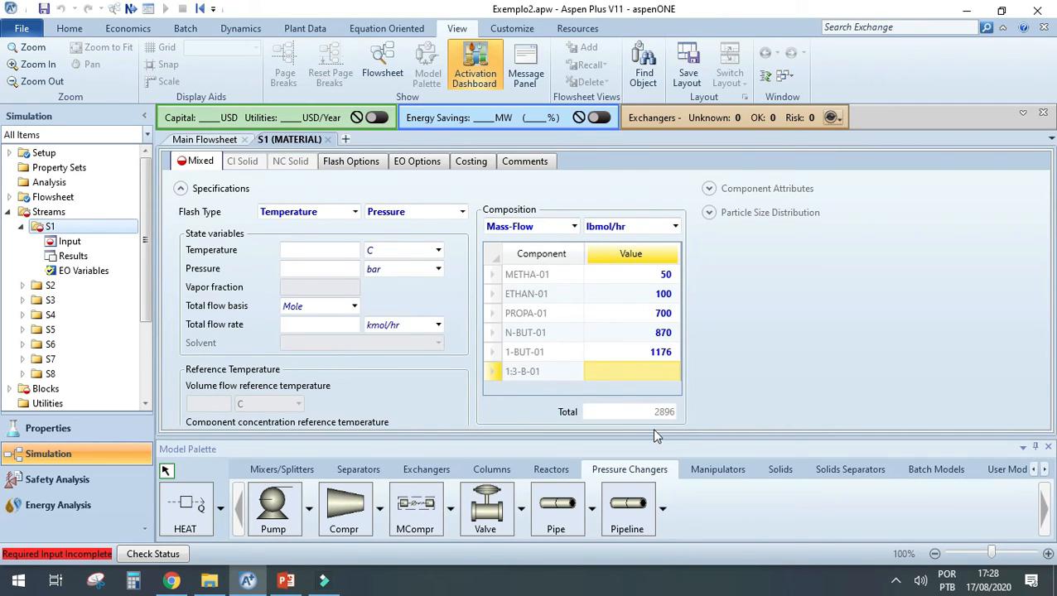
left_click(662, 378)
type("5130")
key("Return")
- Delete the component mass flow table from the main flowsheet
left_click(225, 142)
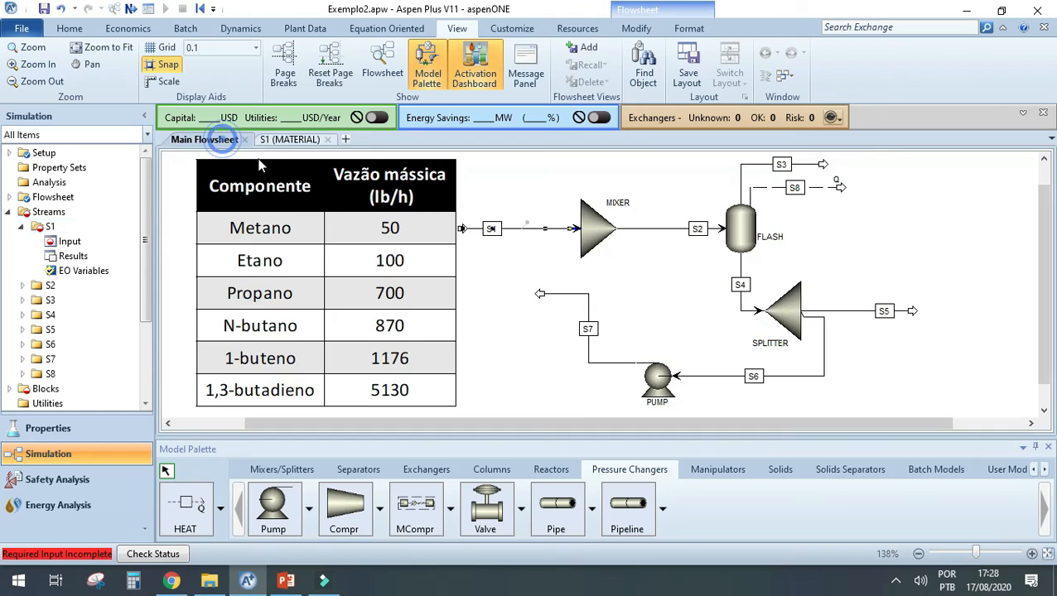
left_click(437, 226)
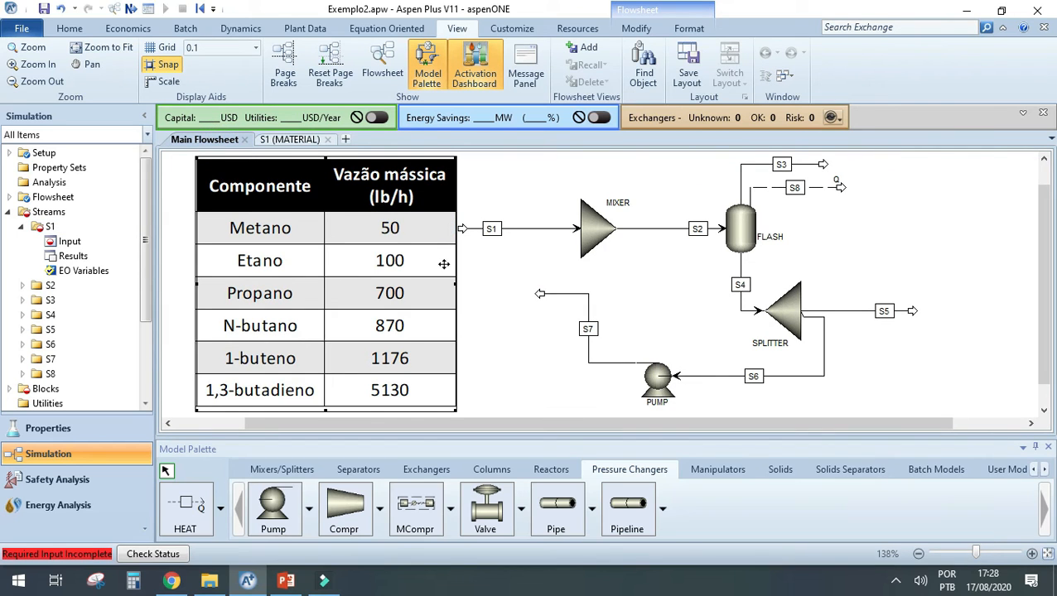
key("Delete")
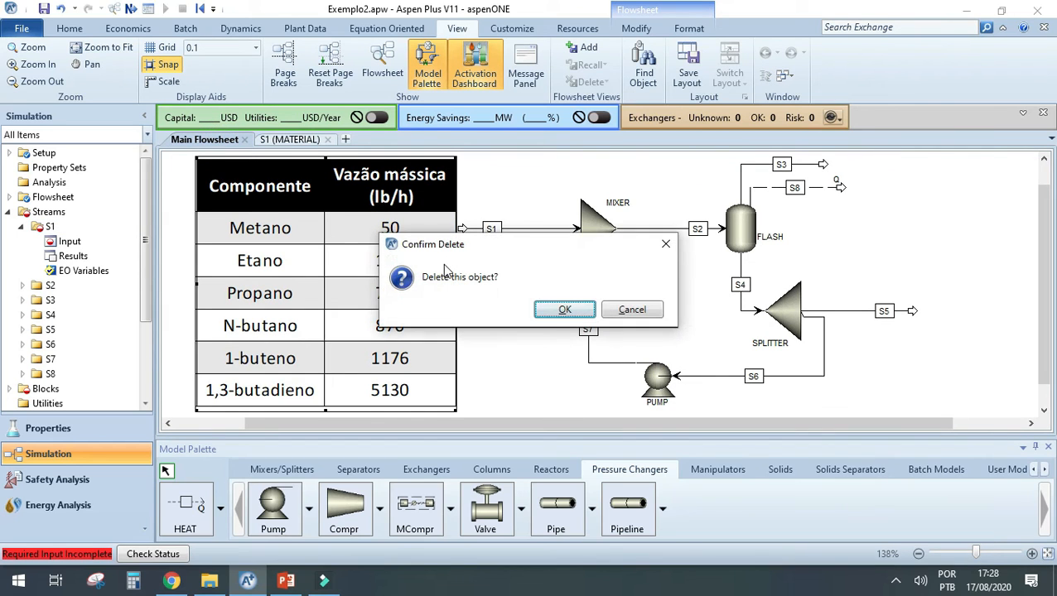
left_click(548, 313)
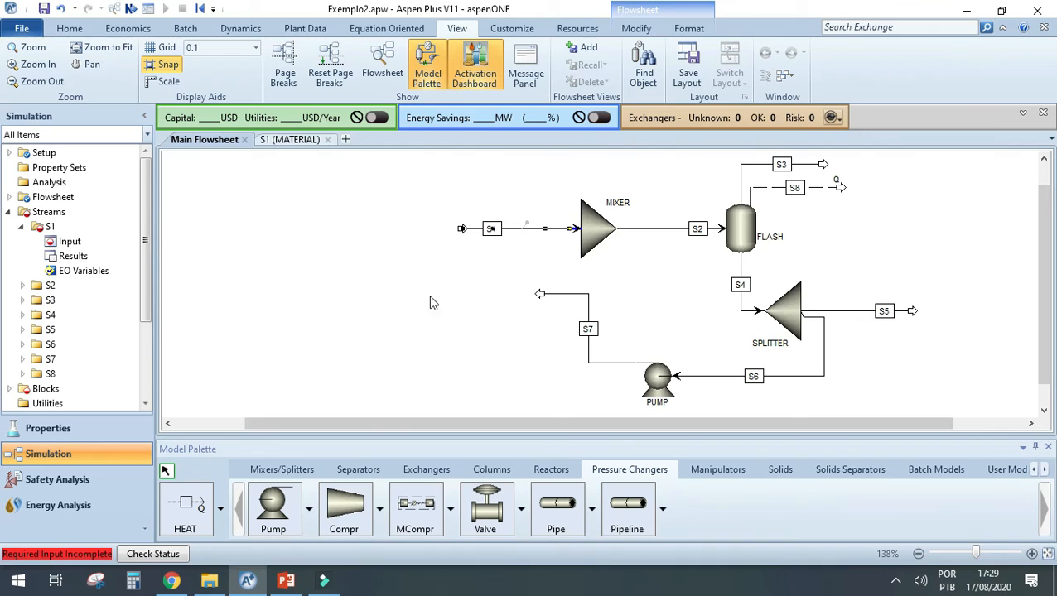
- Set the S1 feed temperature to 85 C and its pressure to 100 psia
left_click(289, 140)
left_click(345, 249)
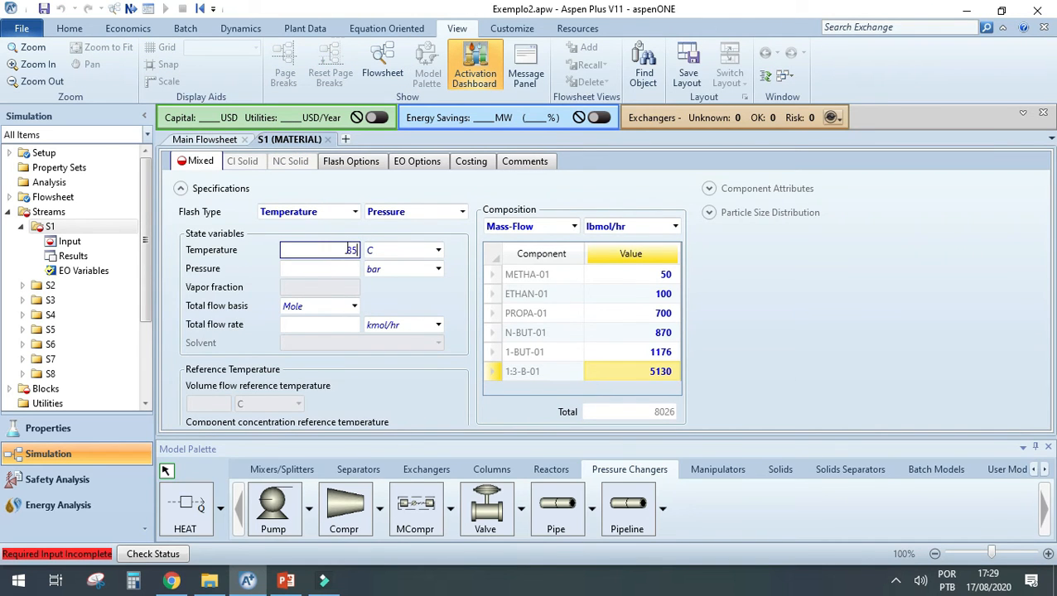
left_click(323, 274)
type("1")
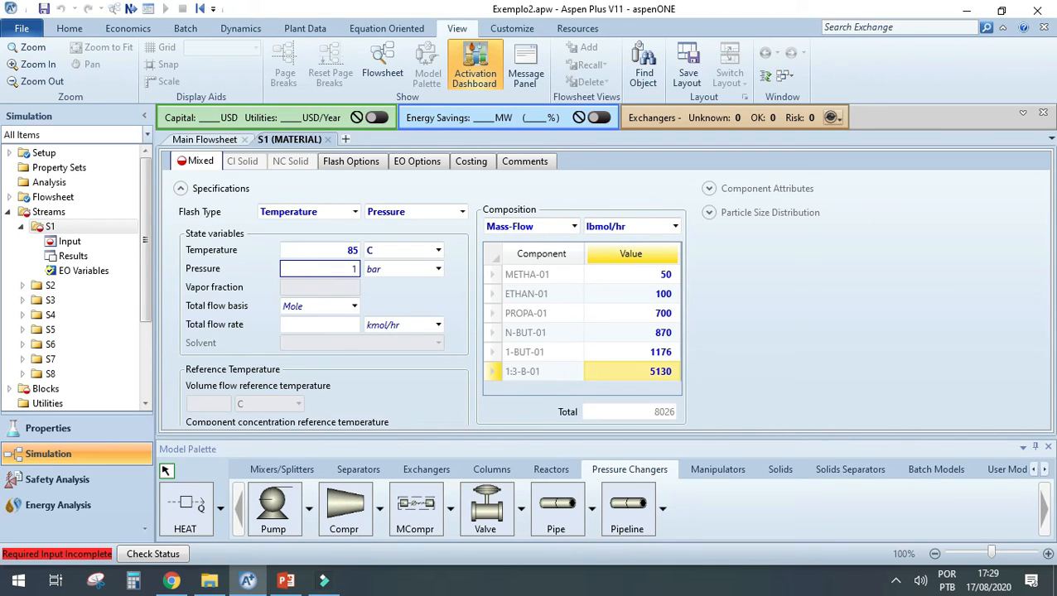
left_click(438, 270)
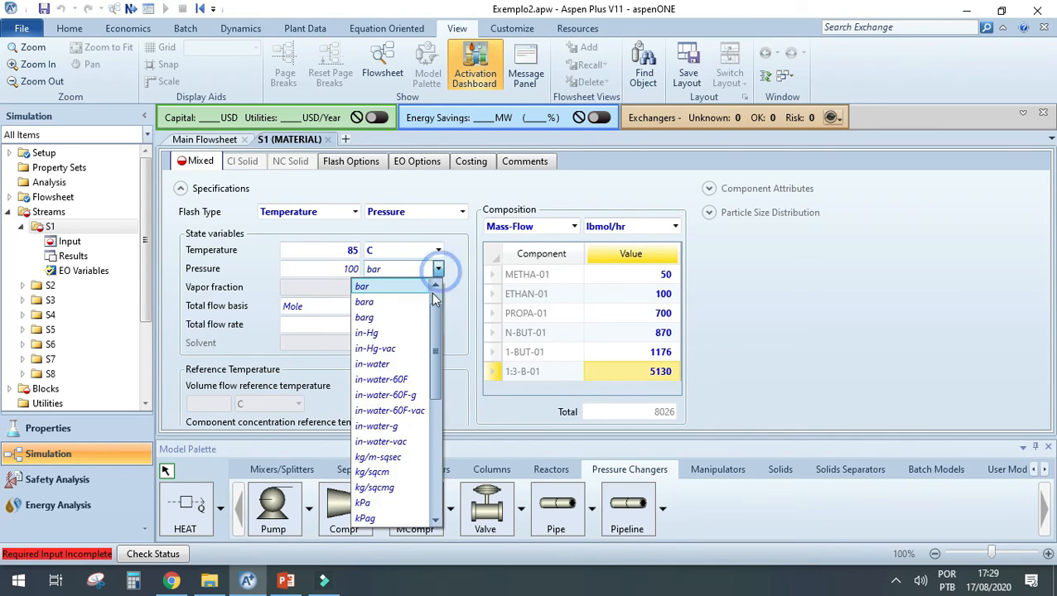
scroll(393, 430, "down", 5)
left_click(365, 488)
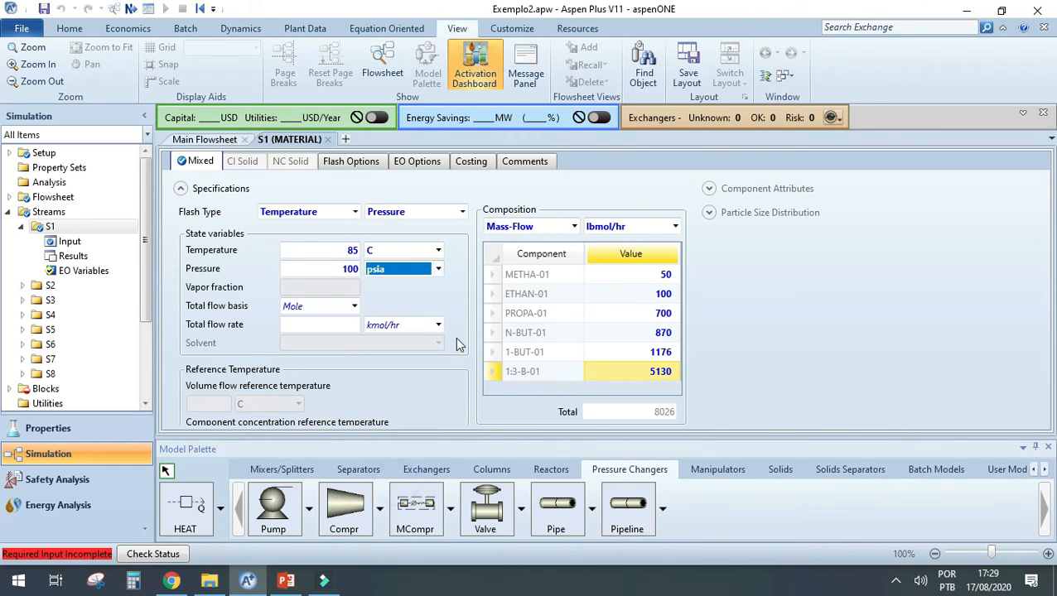
- On the main flowsheet, shift the S1 label along its line toward the MIXER block
left_click(214, 139)
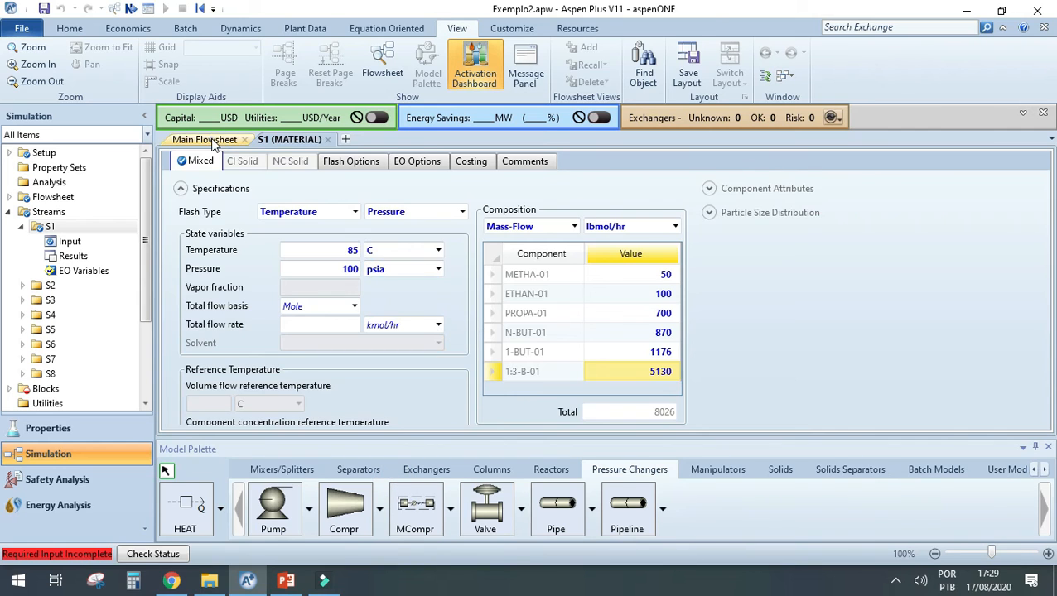
left_click(504, 265)
left_click_drag(497, 227, 515, 227)
left_click(522, 273)
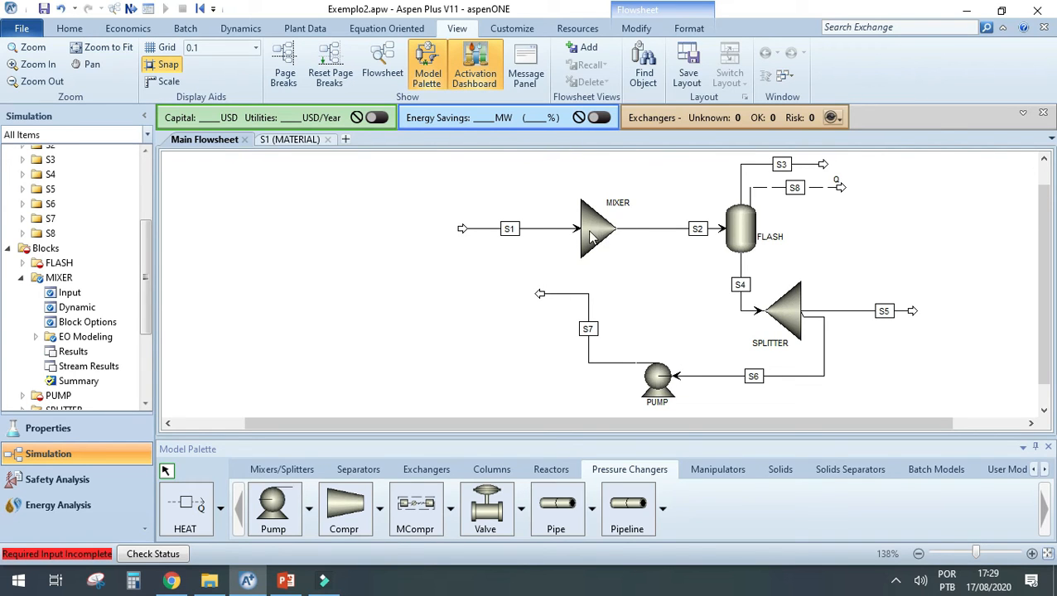
- Specify a pressure of 100 psia for the MIXER block
double_click(602, 232)
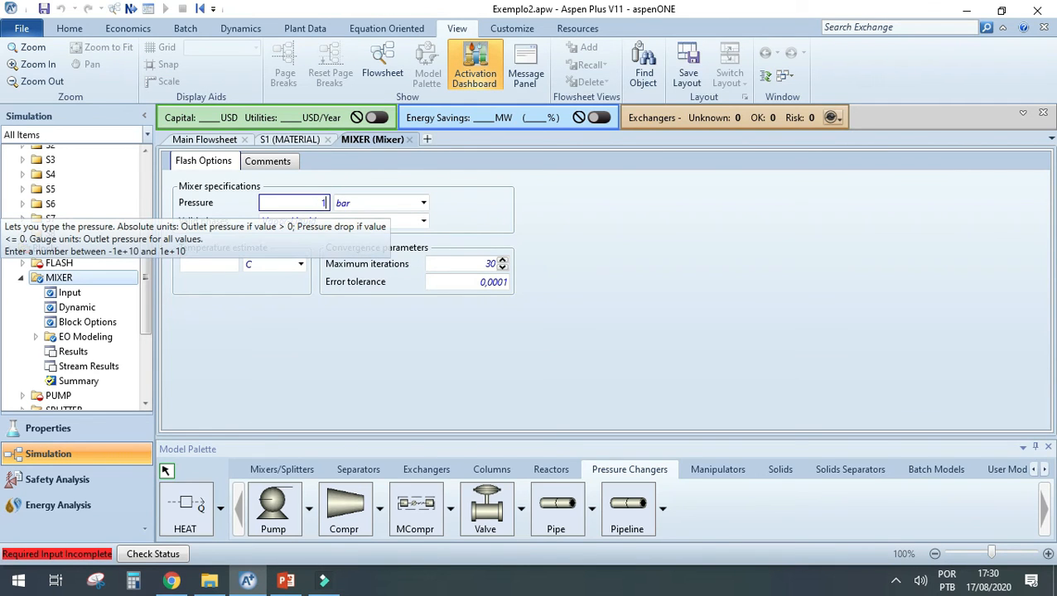
left_click(423, 203)
scroll(380, 386, "down", 5)
left_click(370, 421)
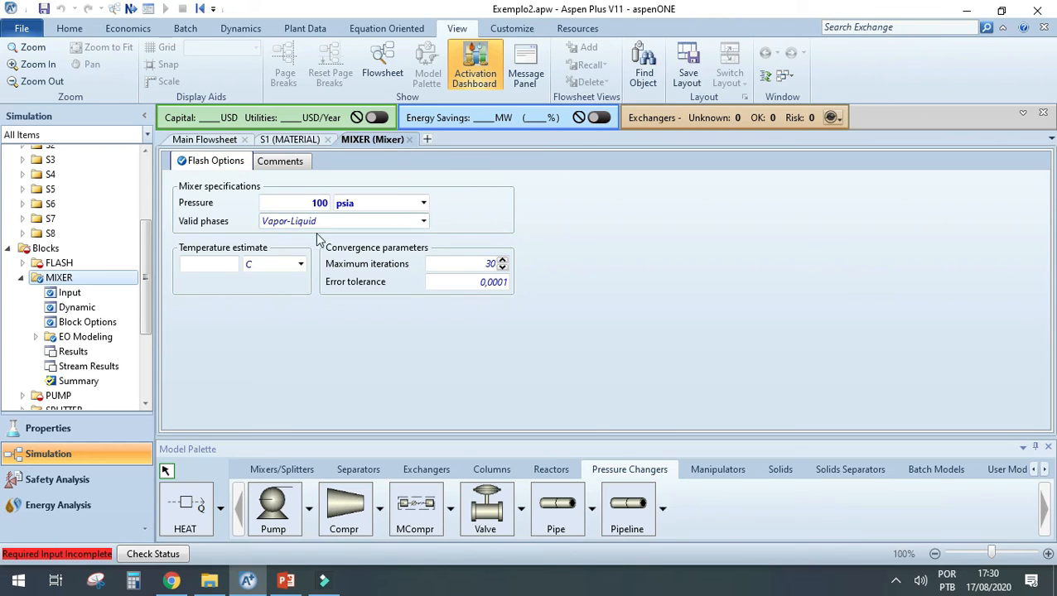
- On the main flowsheet, move the S2 label to about midway between the MIXER and FLASH blocks
left_click(209, 140)
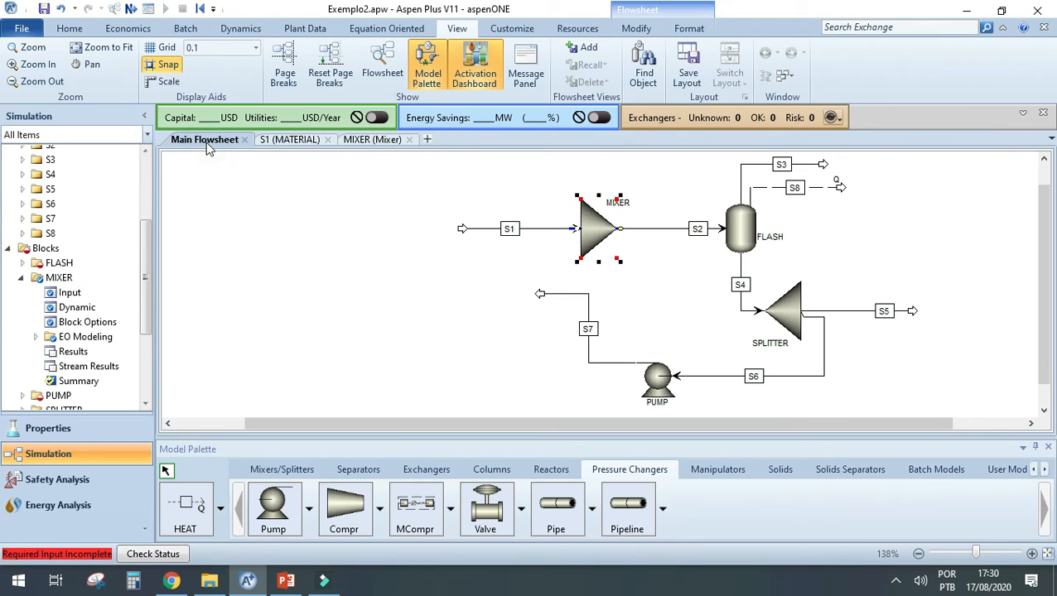
left_click(651, 279)
left_click_drag(697, 229, 667, 233)
left_click(659, 277)
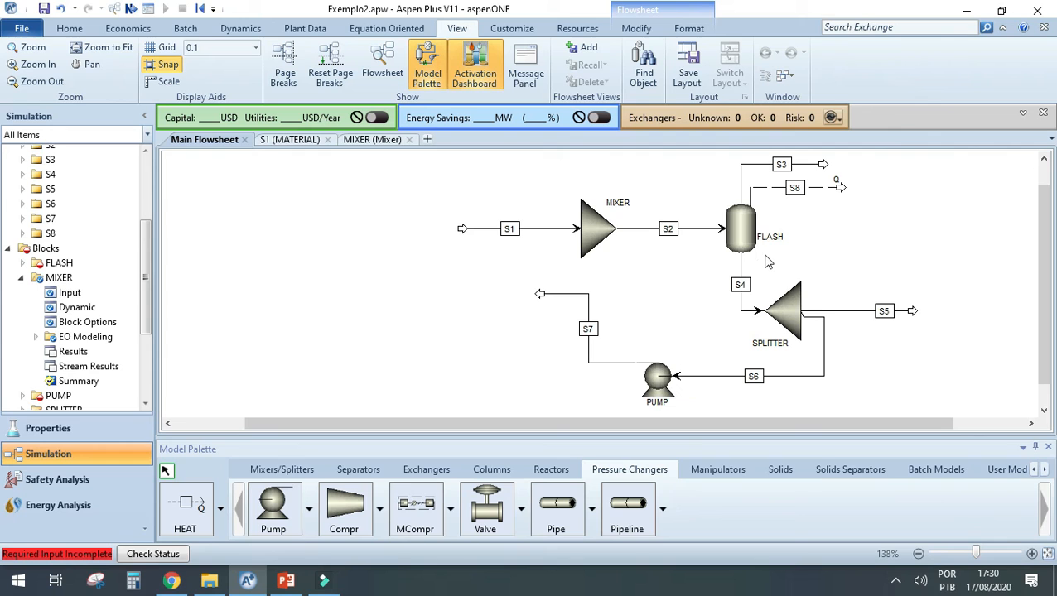
- Specify the FLASH block with a temperature of 5 C and a pressure of 100 psia
double_click(739, 230)
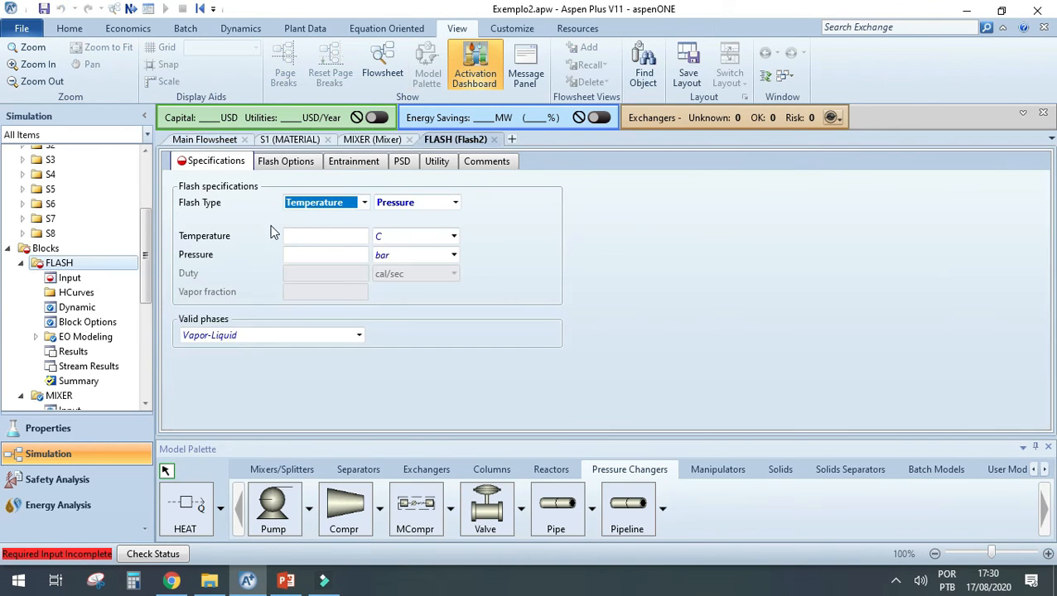
left_click(320, 236)
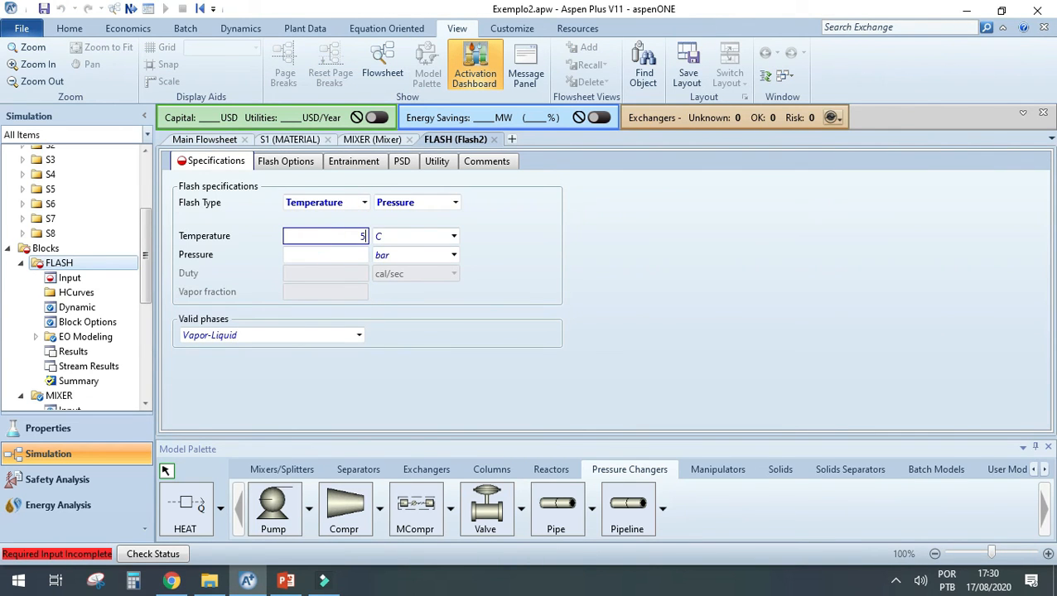
left_click(323, 255)
type("1")
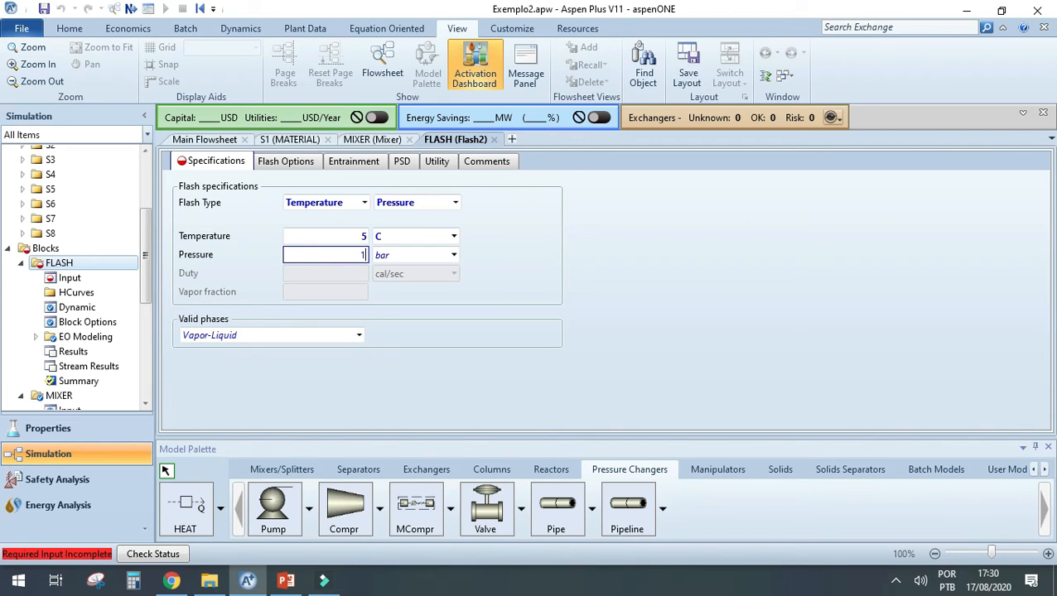
type("00")
left_click(454, 255)
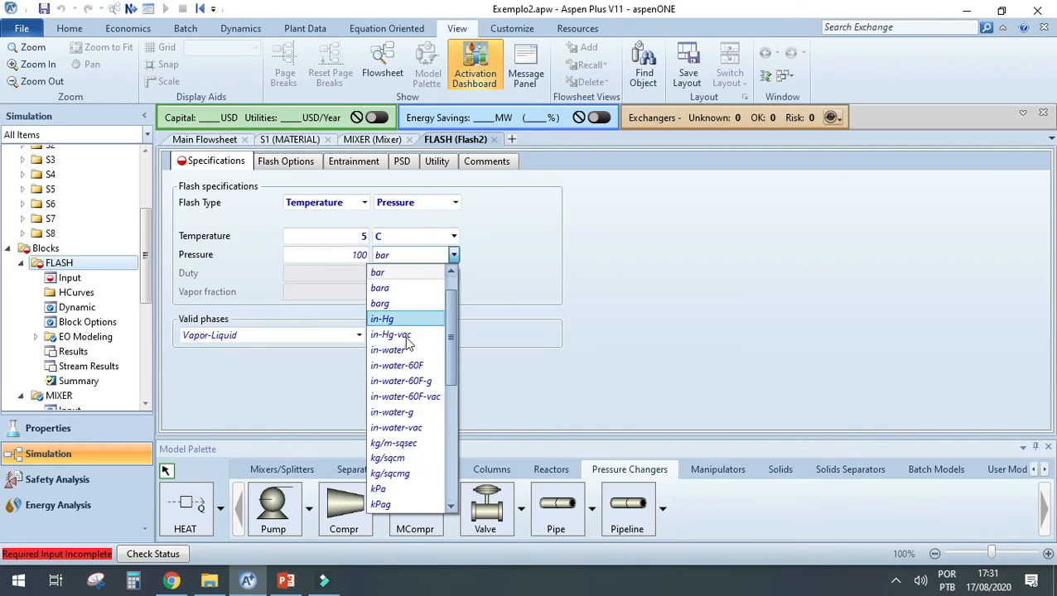
left_click(378, 474)
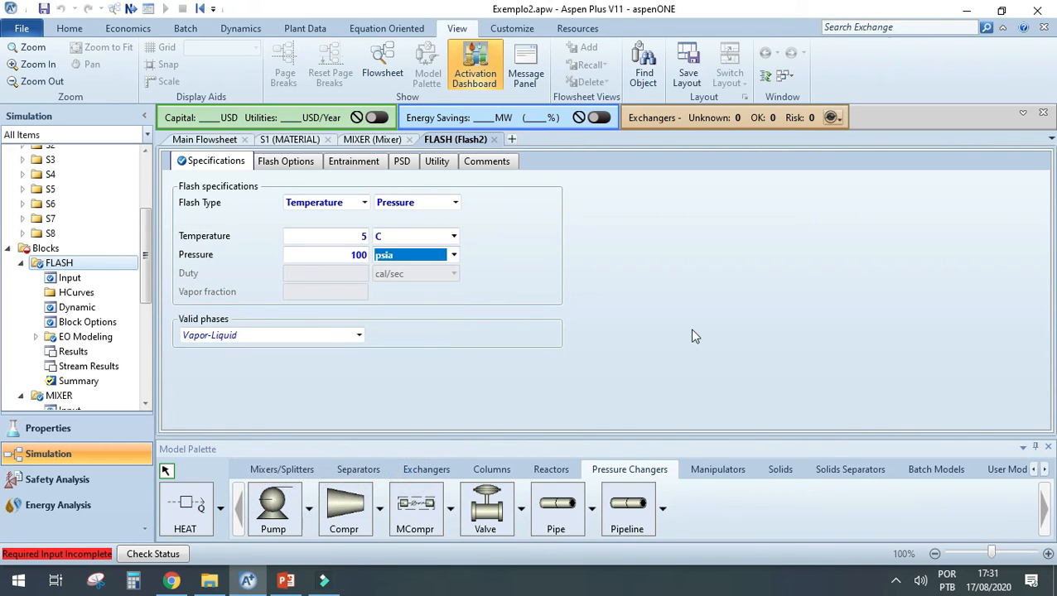
- Check the SPLITTER outlets on the flowsheet and set the S5 split fraction to 0,5
left_click(203, 141)
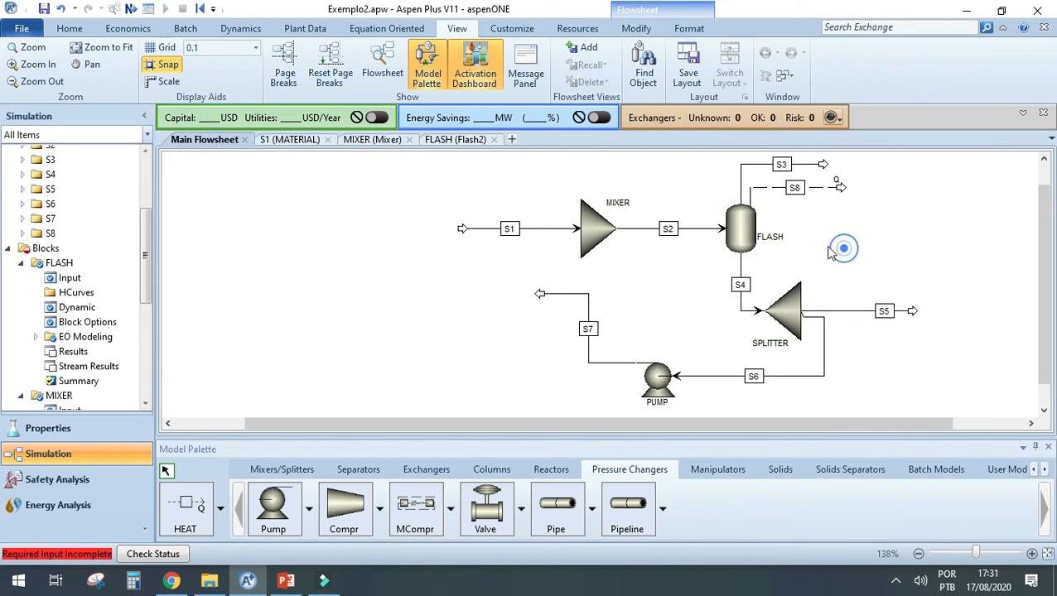
double_click(785, 321)
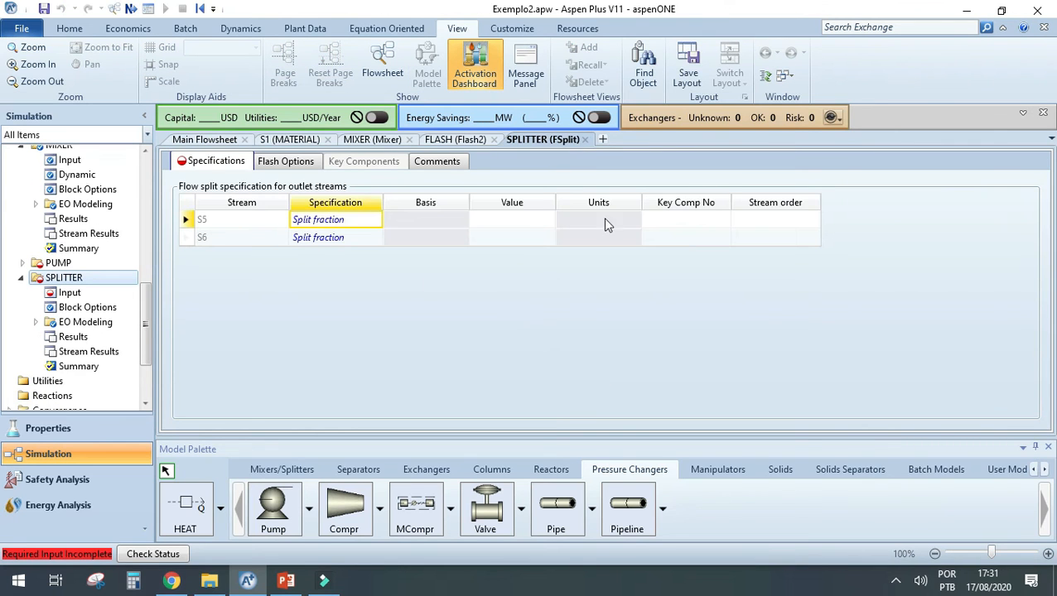
left_click(537, 224)
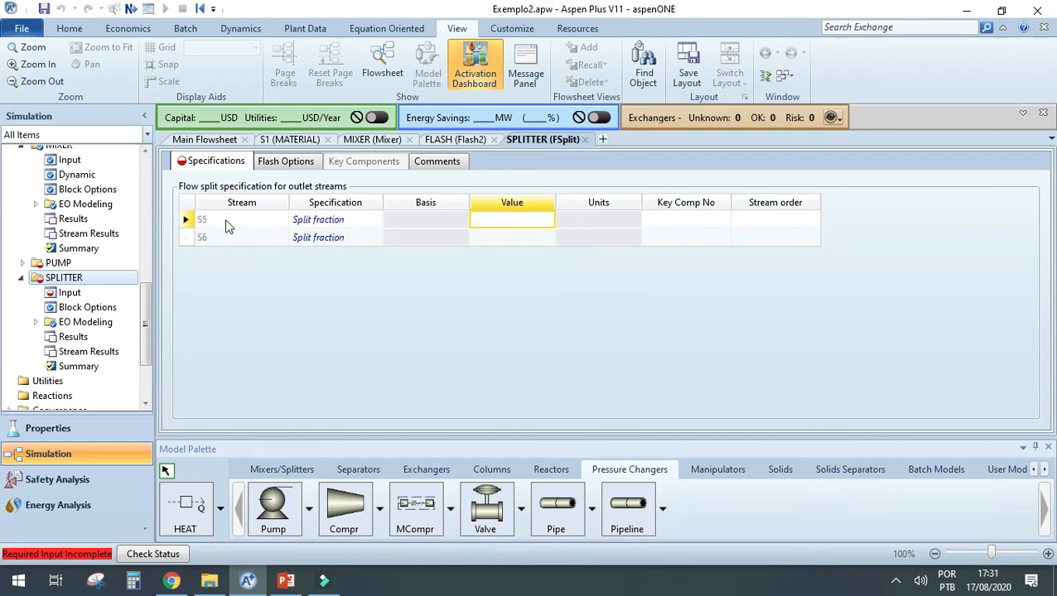
left_click(209, 139)
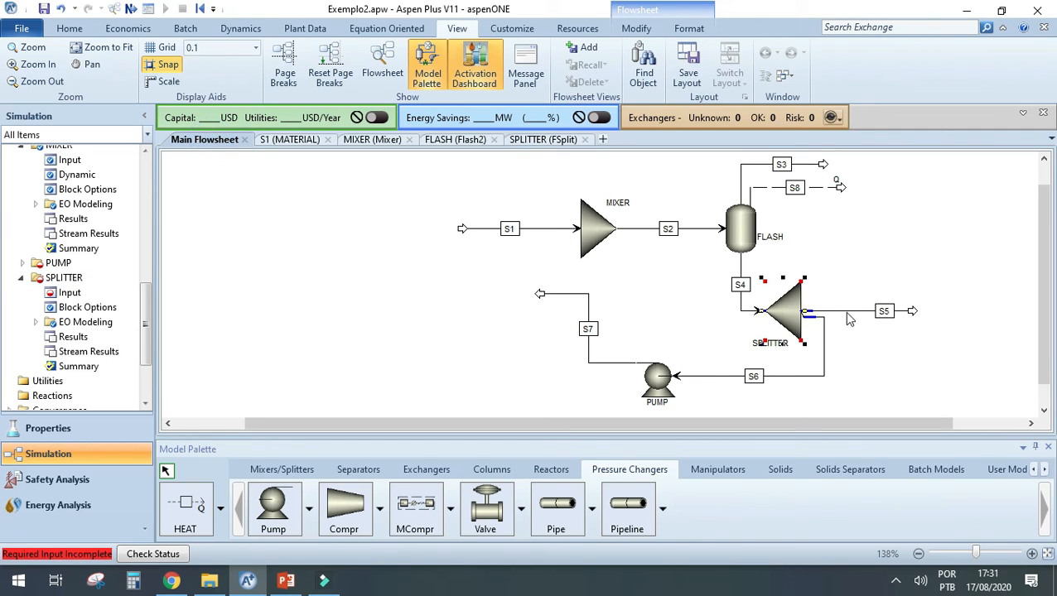
left_click(540, 142)
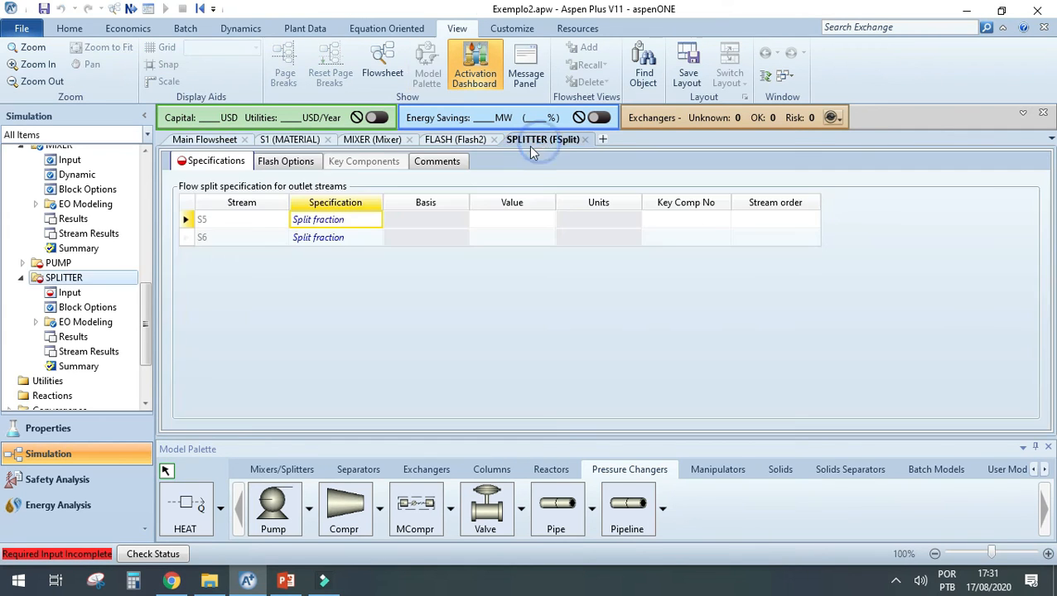
left_click(510, 225)
type("0.")
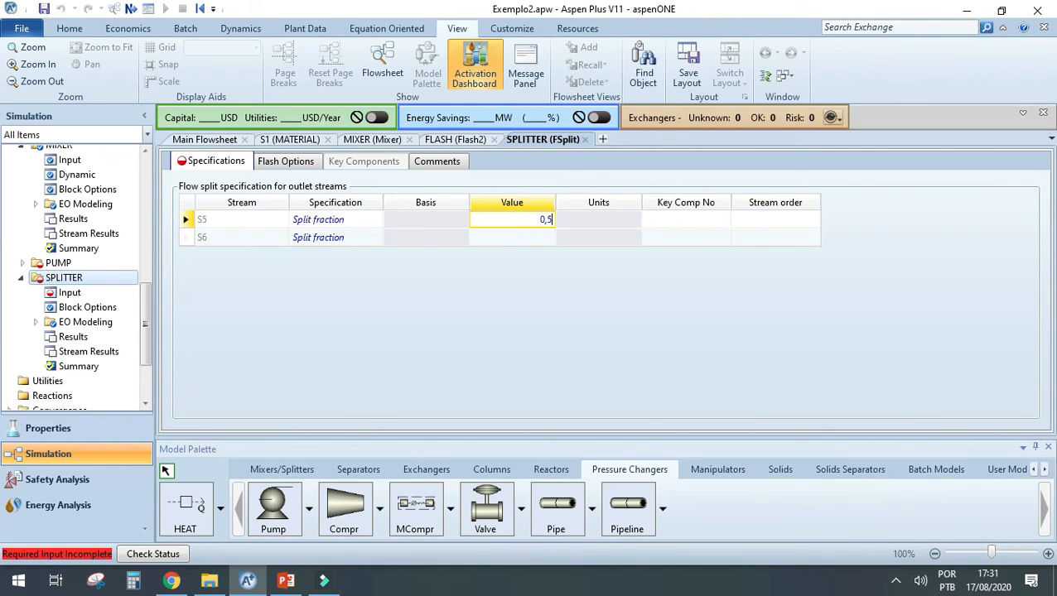
key("Return")
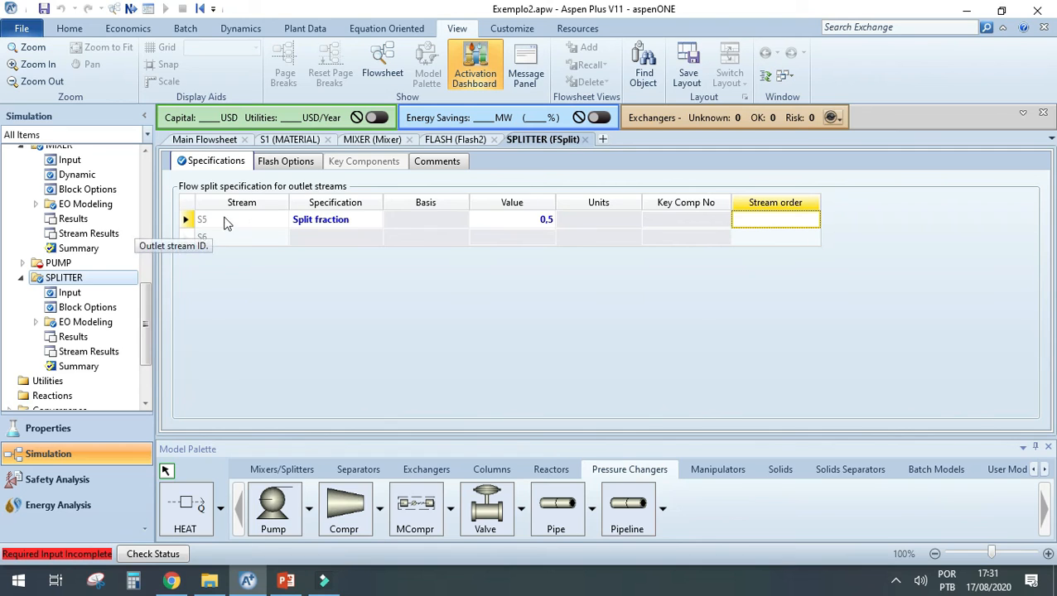
- Specify the PUMP block's outlet by a discharge pressure of 100 psia
left_click(213, 140)
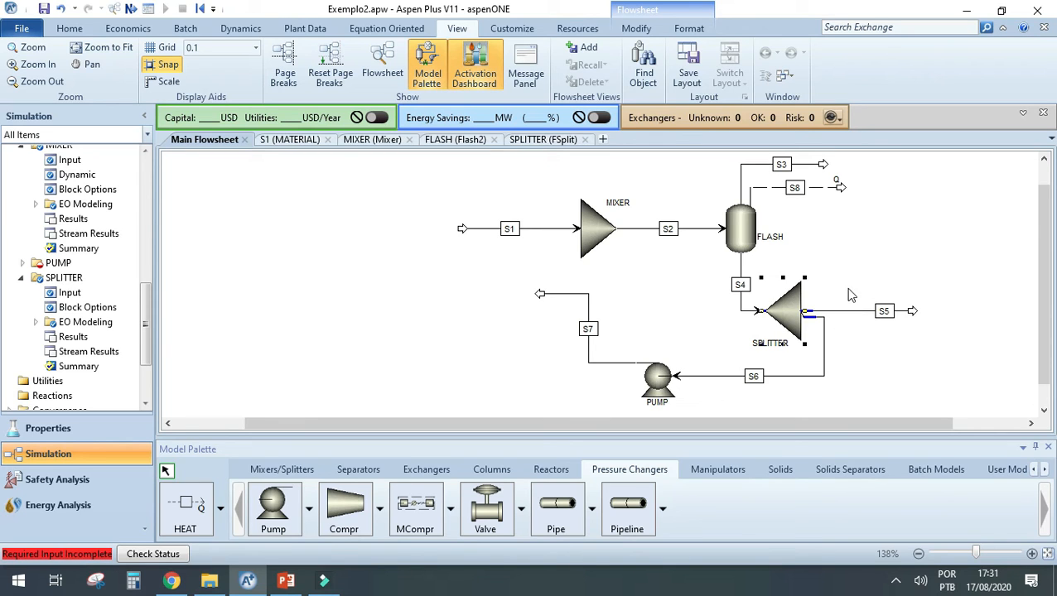
left_click(654, 382)
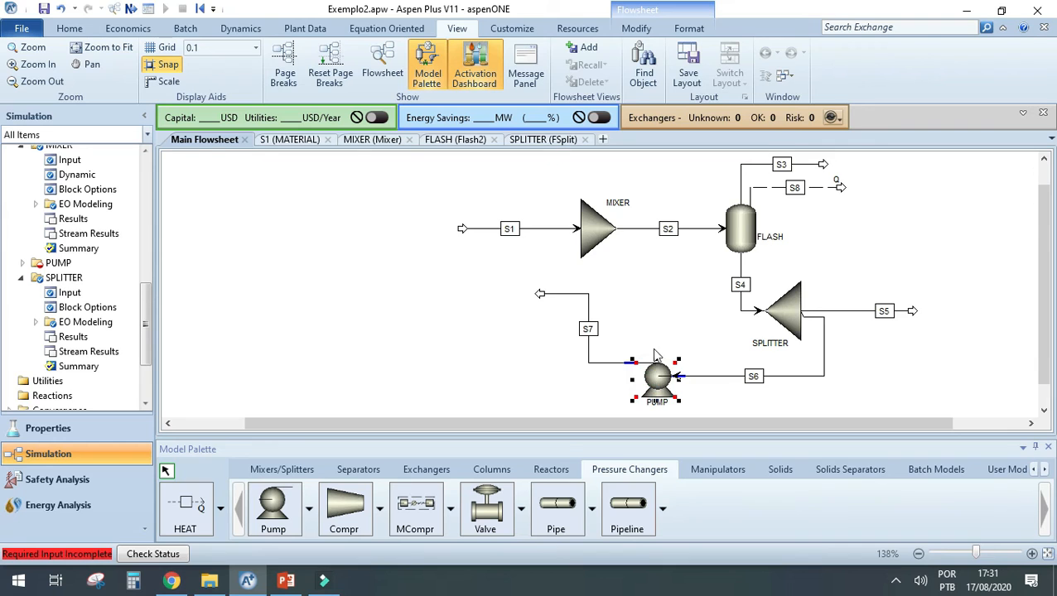
double_click(655, 354)
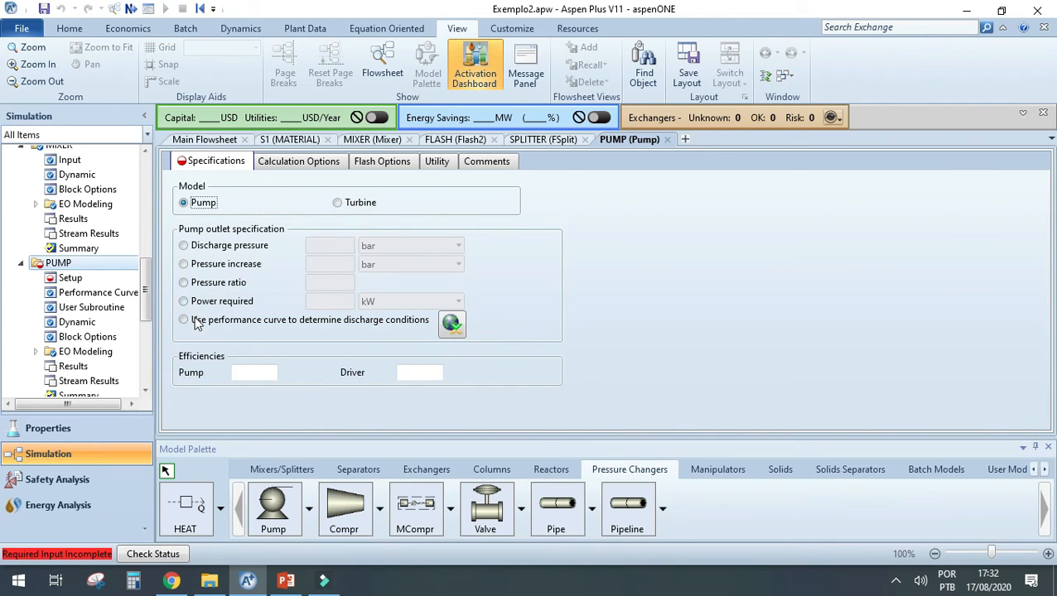
left_click(183, 247)
left_click(340, 251)
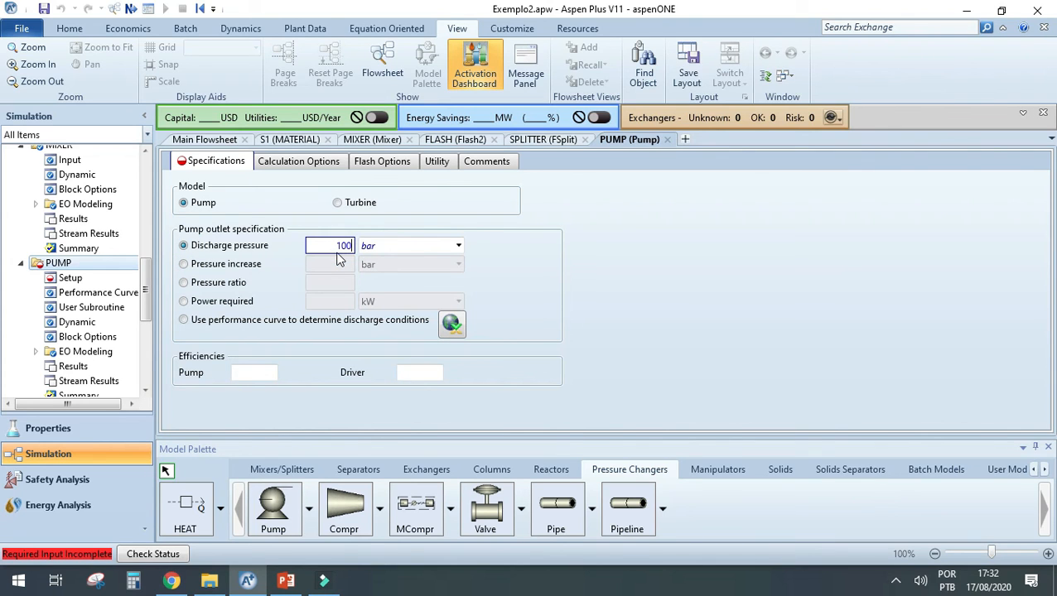
left_click(458, 246)
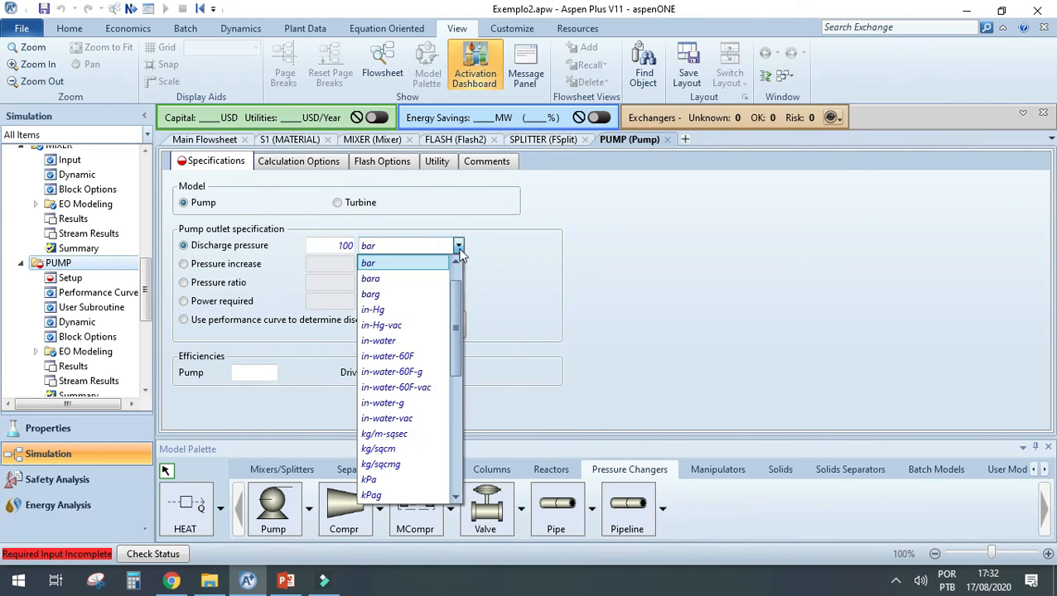
scroll(401, 397, "down", 5)
scroll(393, 472, "down", 2)
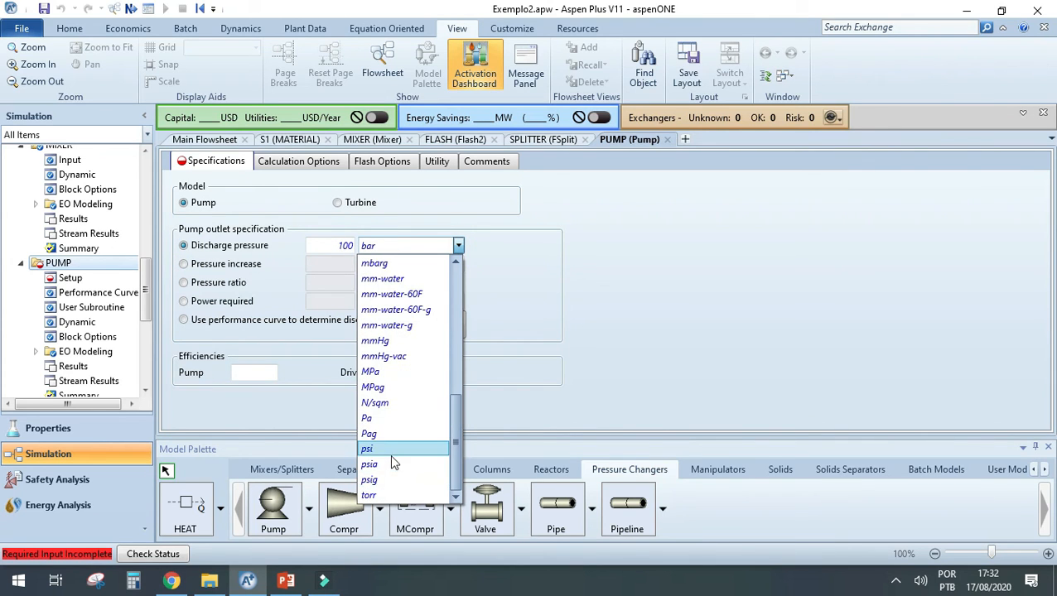
left_click(390, 463)
left_click(515, 266)
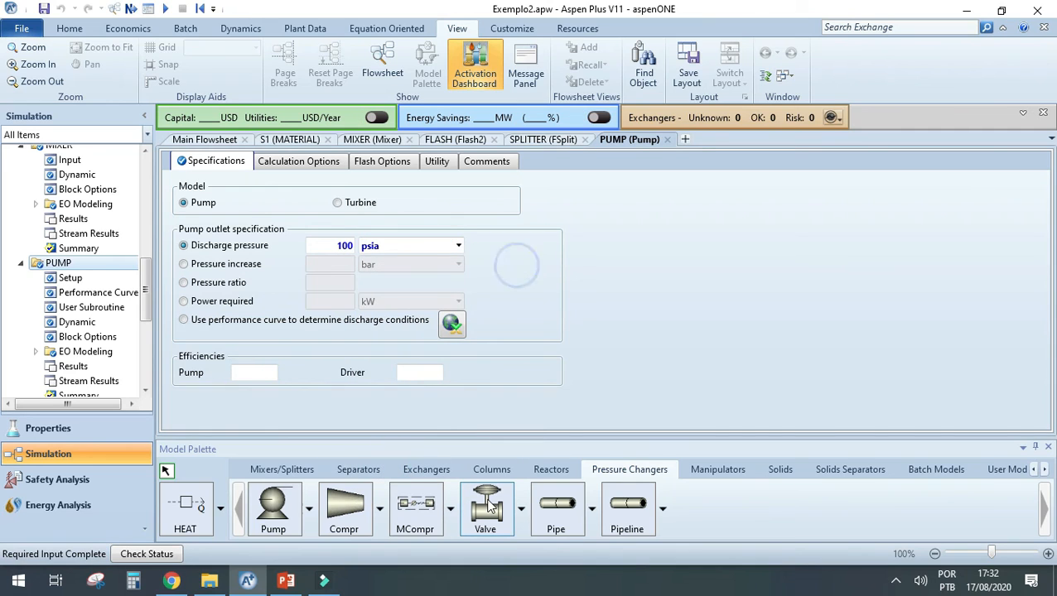
- Set the pump efficiency to 1 and return to the main flowsheet
left_click(253, 373)
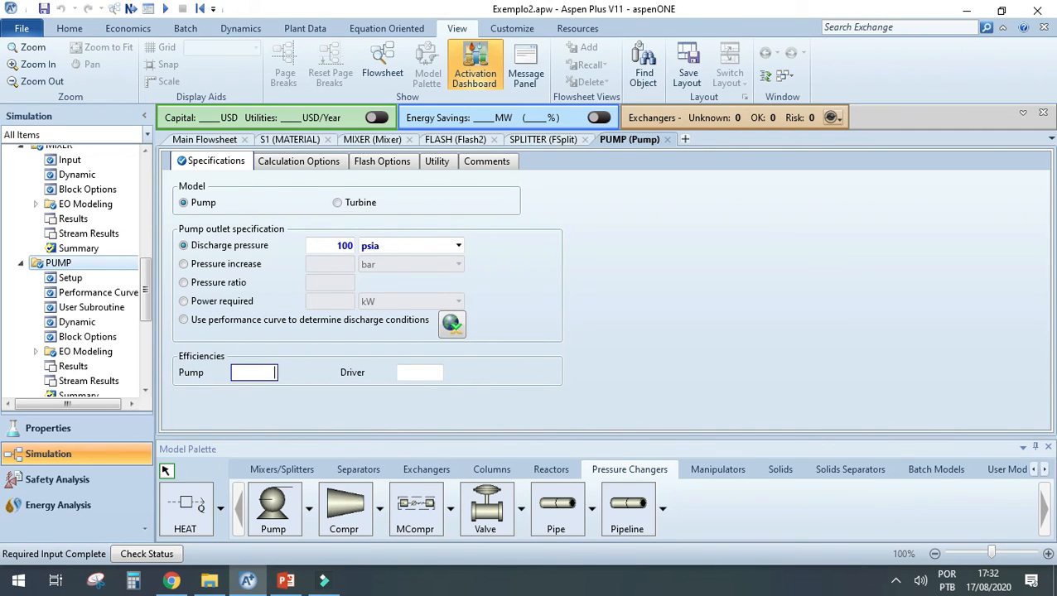
type("1")
left_click(506, 325)
left_click(196, 142)
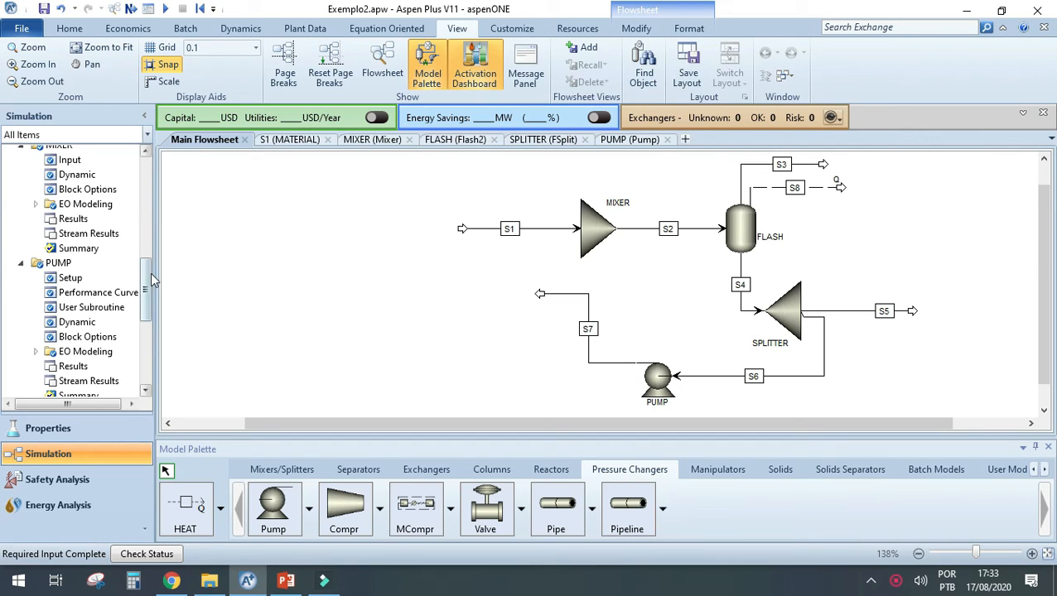
- Run the simulation and expand the Results Summary folder in the navigation tree
left_click(82, 30)
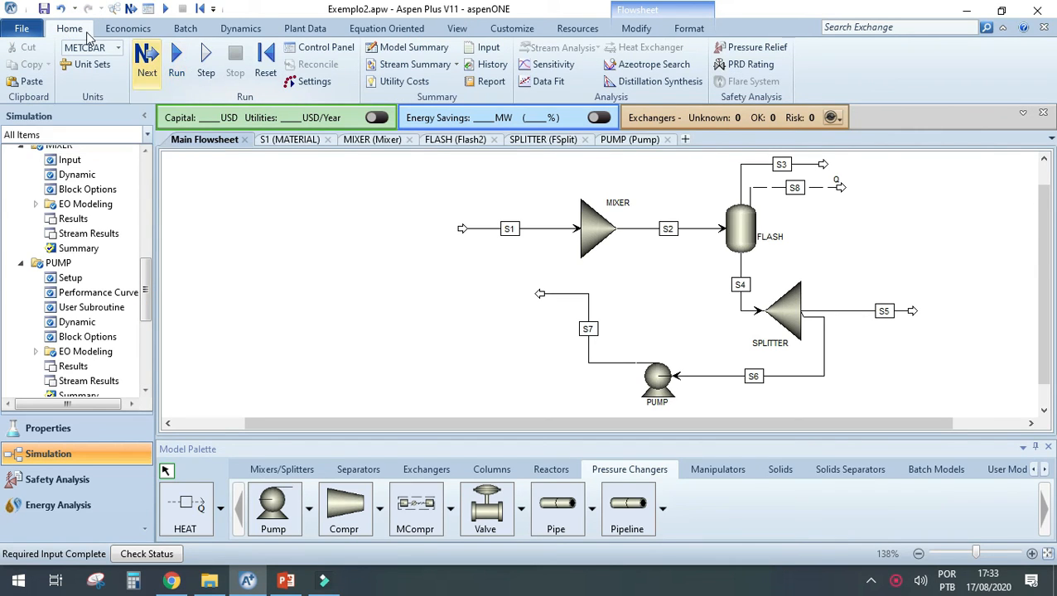
left_click(180, 79)
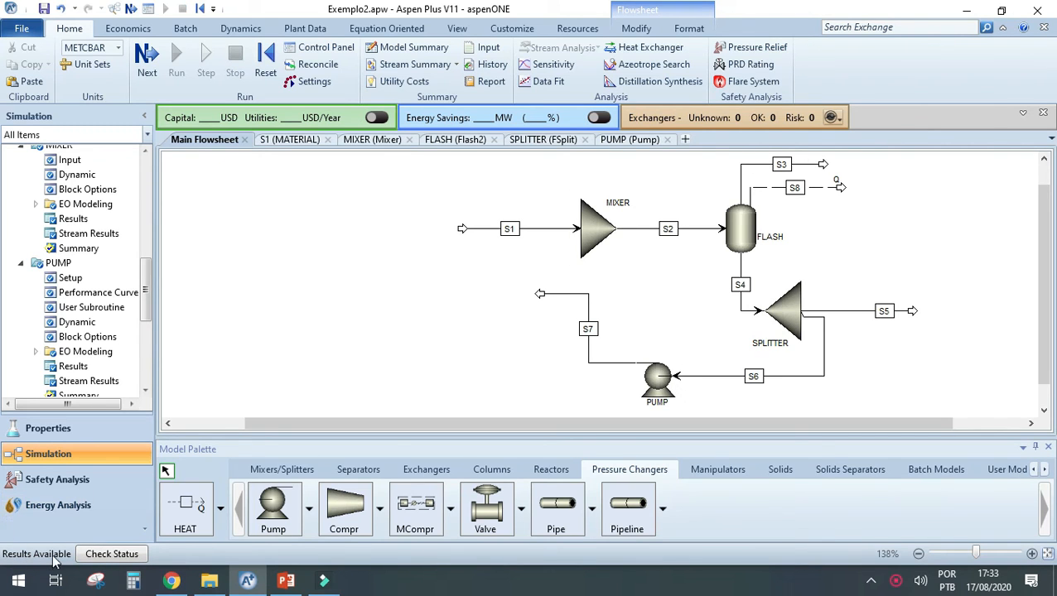
left_click_drag(146, 294, 149, 363)
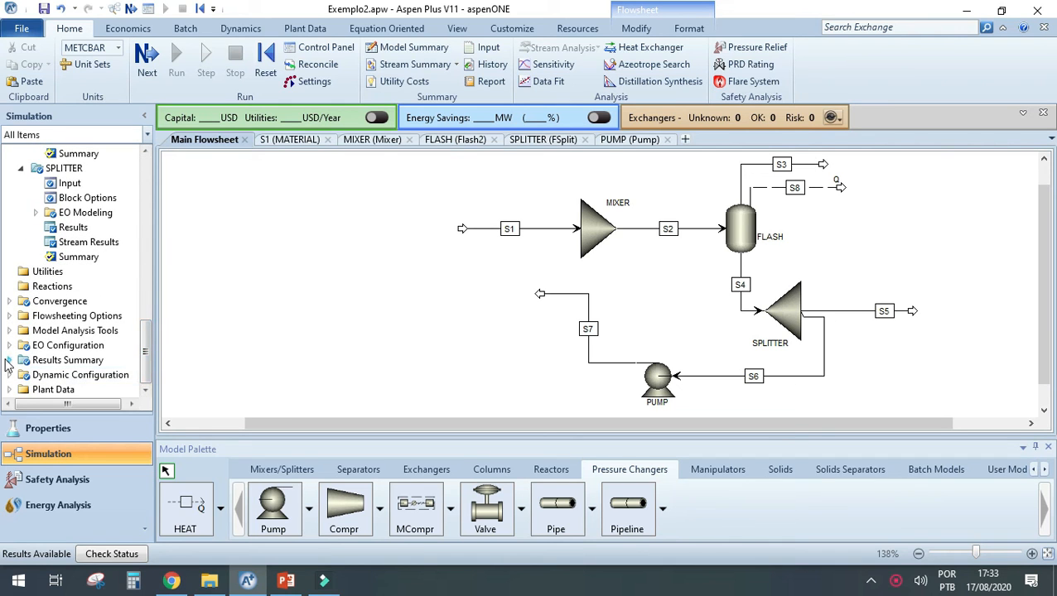
left_click(8, 360)
scroll(64, 369, "down", 3)
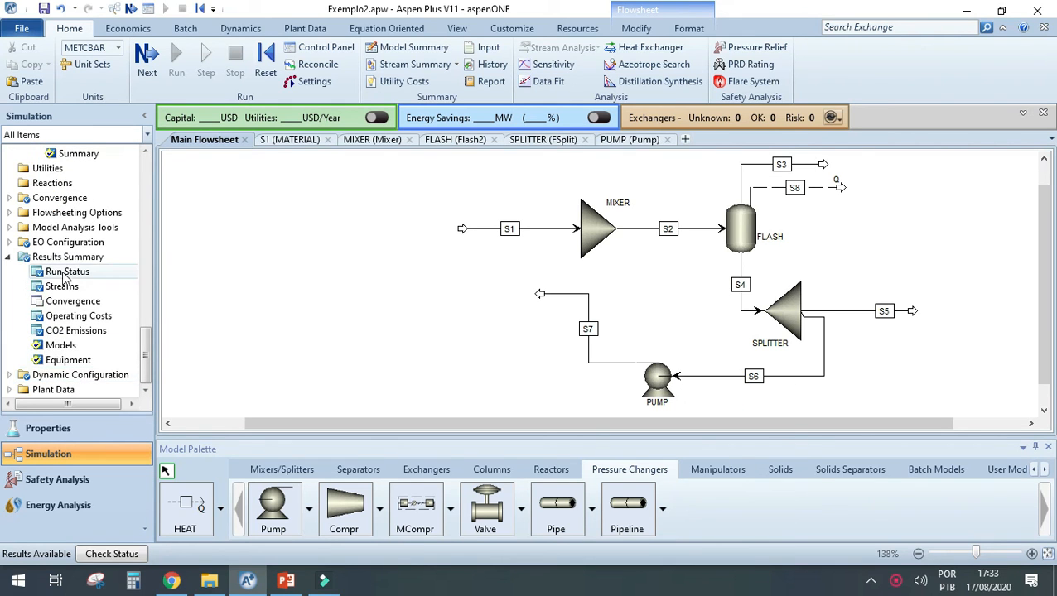
- Open the run status results and read the input translation messages about the free-water method
left_click(64, 271)
left_click(249, 162)
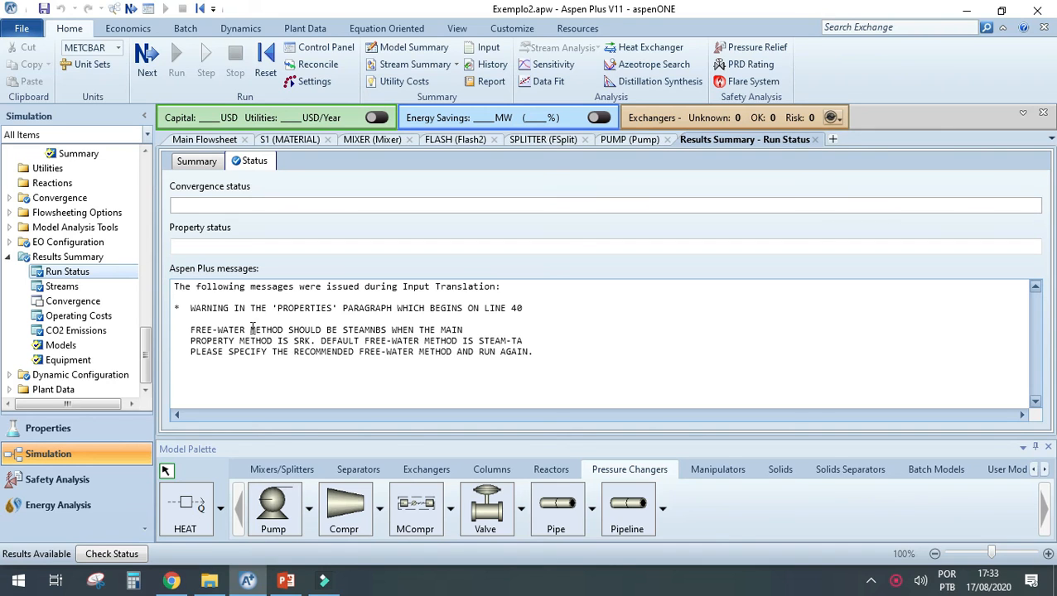
left_click_drag(193, 329, 403, 349)
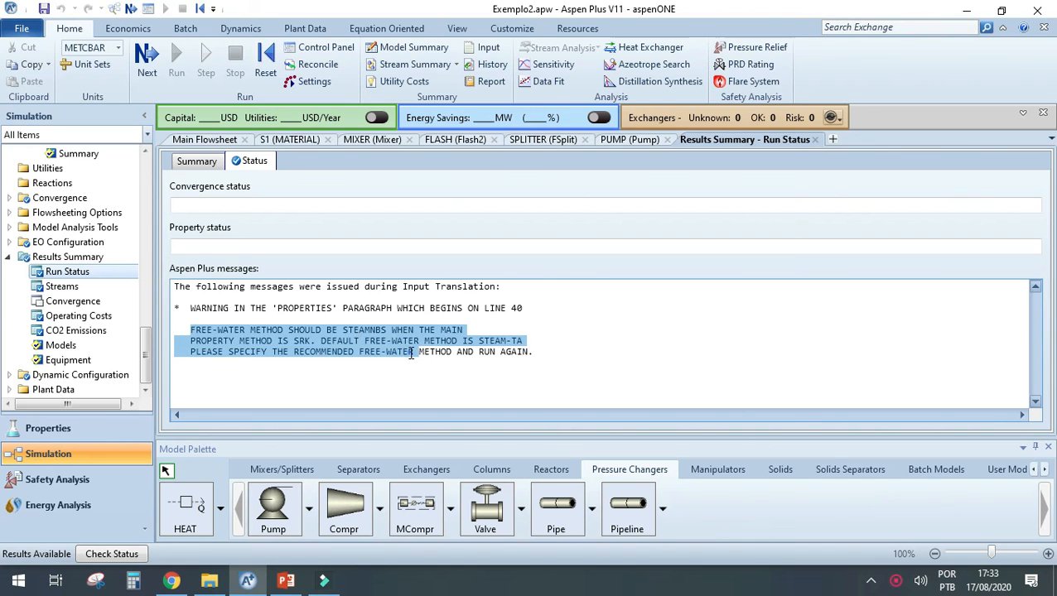
left_click(411, 352)
left_click_drag(186, 330, 197, 300)
left_click(544, 354)
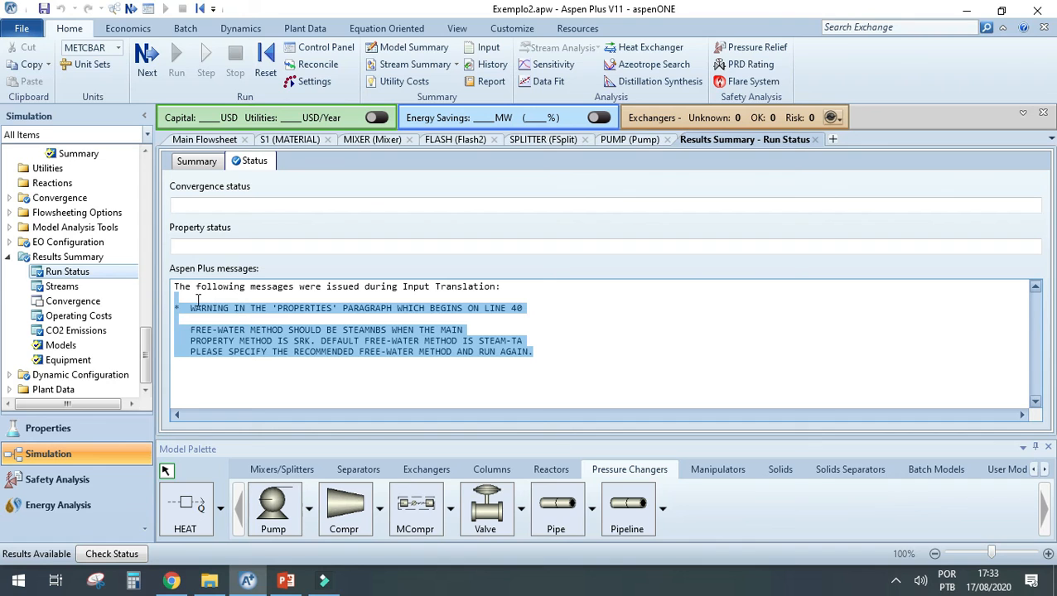
left_click(271, 360)
left_click_drag(549, 356, 311, 295)
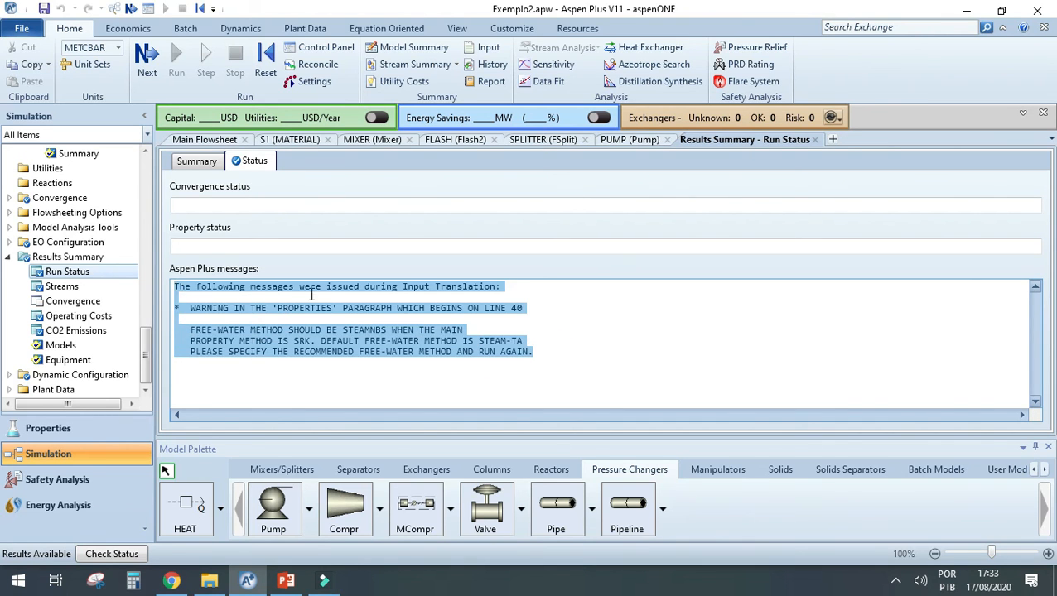
left_click(312, 295)
left_click(191, 308)
left_click_drag(189, 307, 240, 309)
left_click(239, 309)
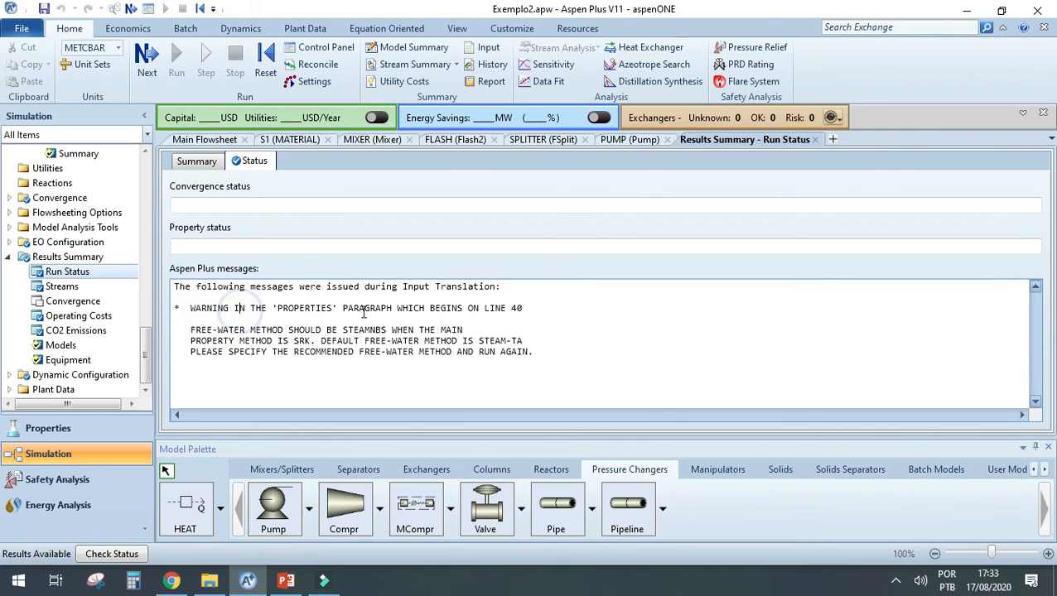
- Reconnect the destination of pump outlet stream S7 to the MIXER inlet on the main flowsheet, closing the recycle
left_click(186, 140)
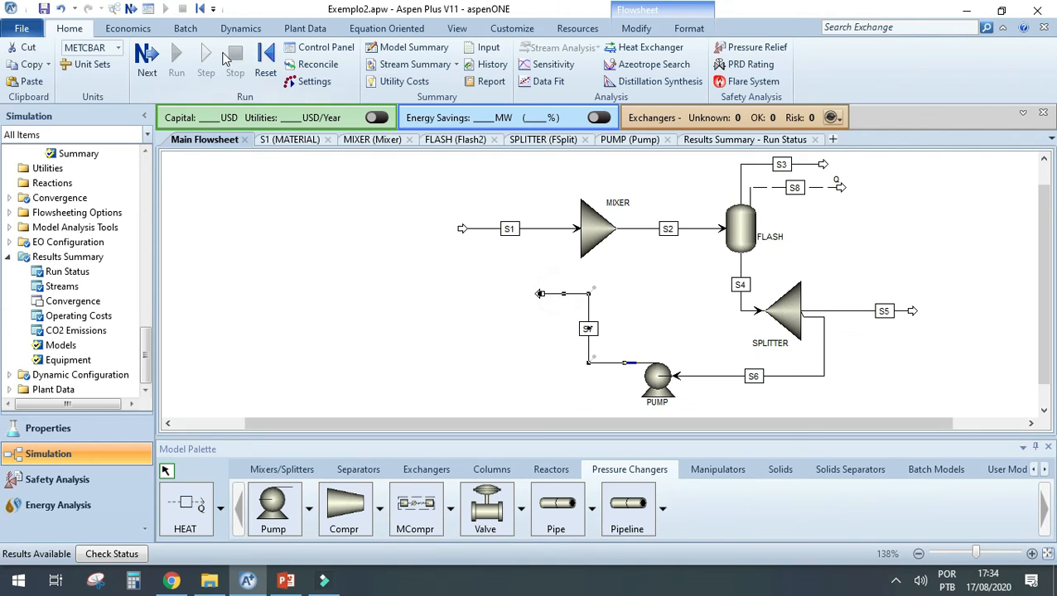
left_click(635, 29)
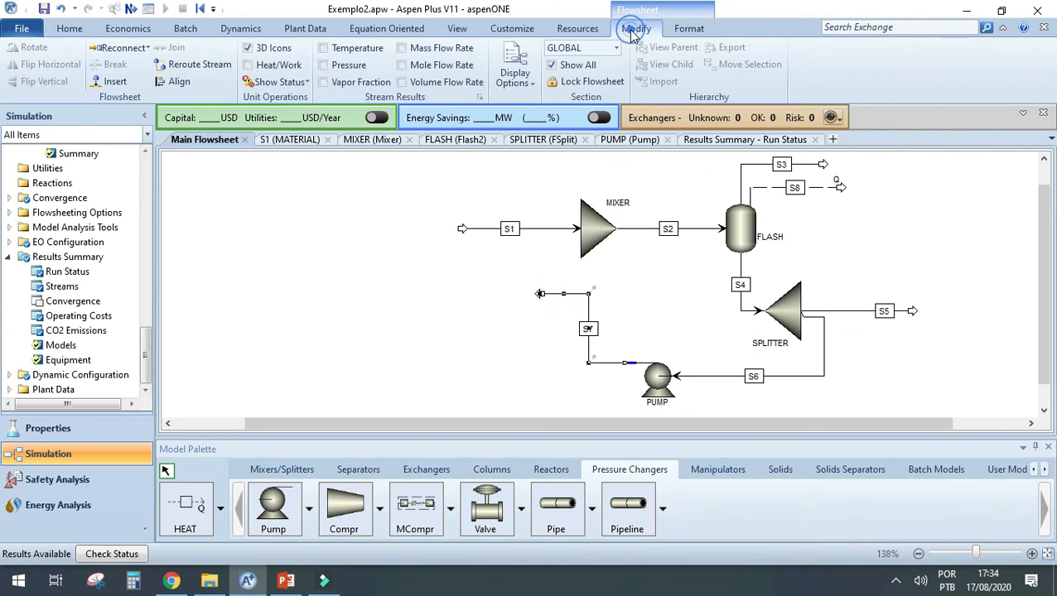
left_click(133, 48)
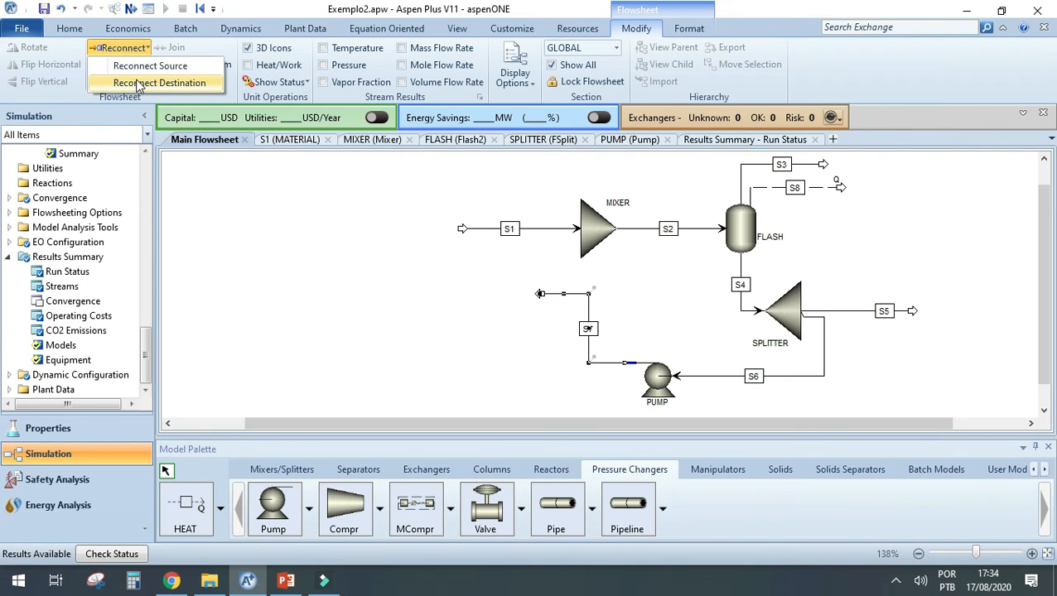
left_click(137, 83)
left_click(574, 229)
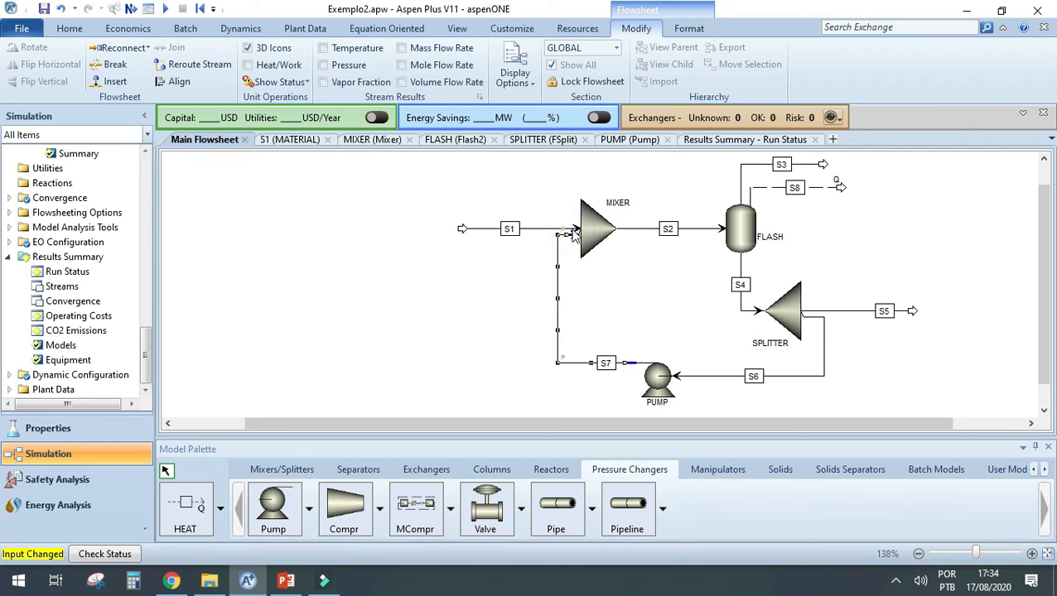
left_click(598, 287)
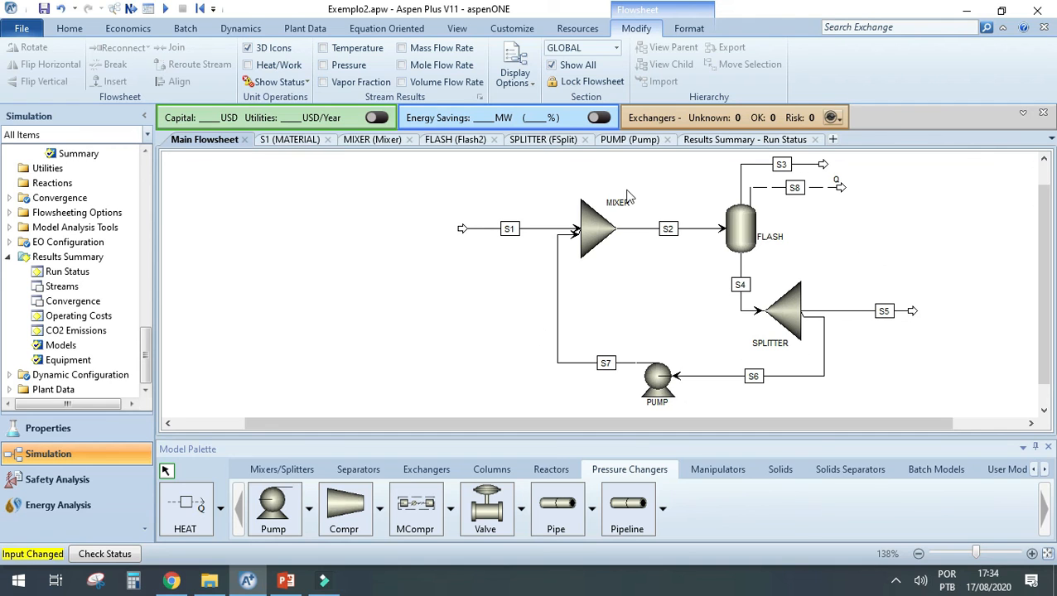
- Check the Exemplo 2 process diagram in PowerPoint, return to Aspen Plus and rerun the simulation with the recycle
left_click(279, 584)
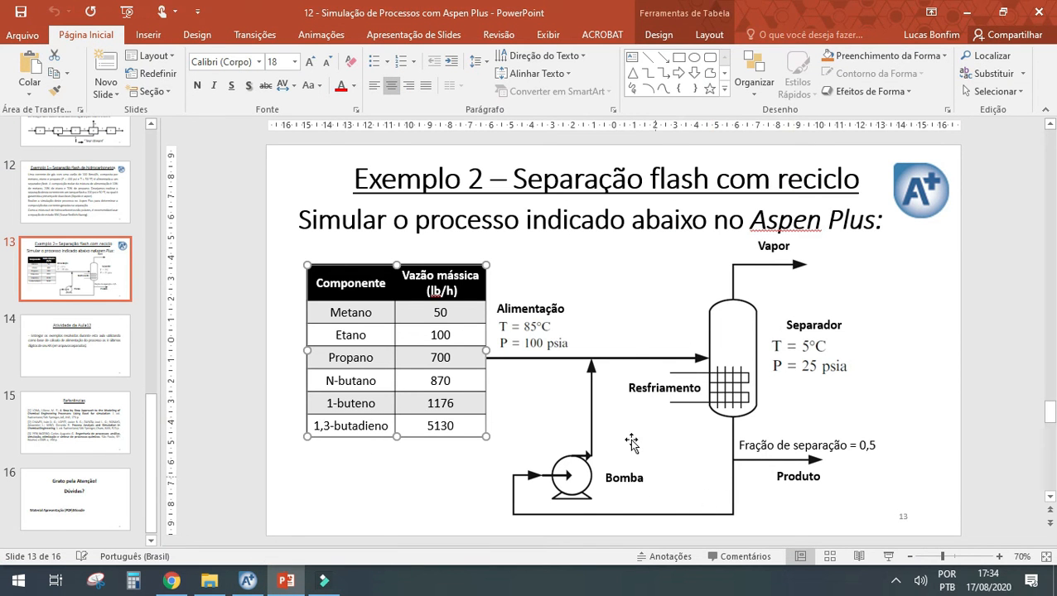
left_click(249, 579)
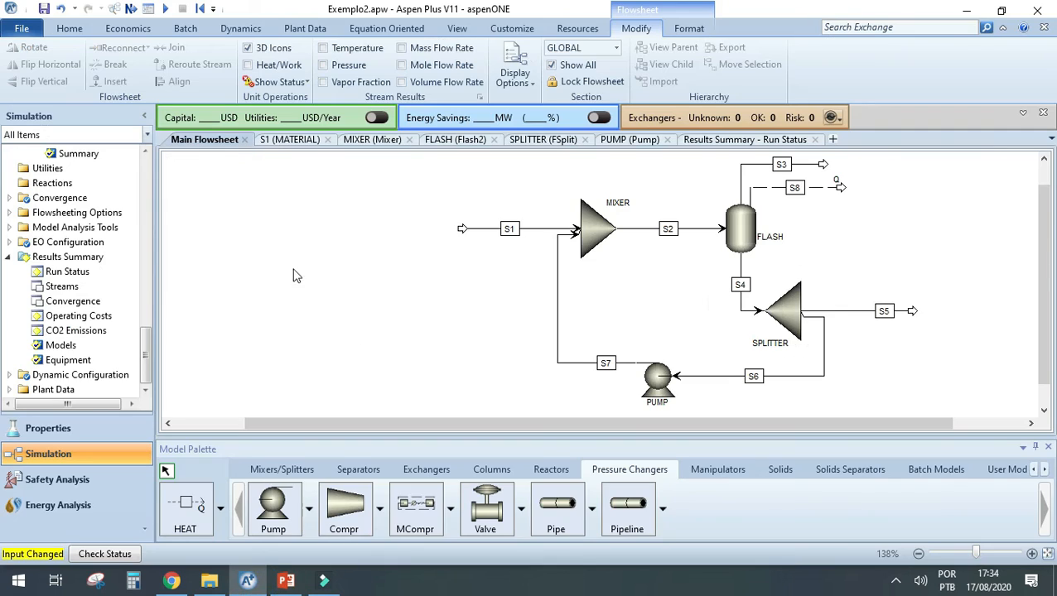
left_click(69, 31)
left_click(175, 58)
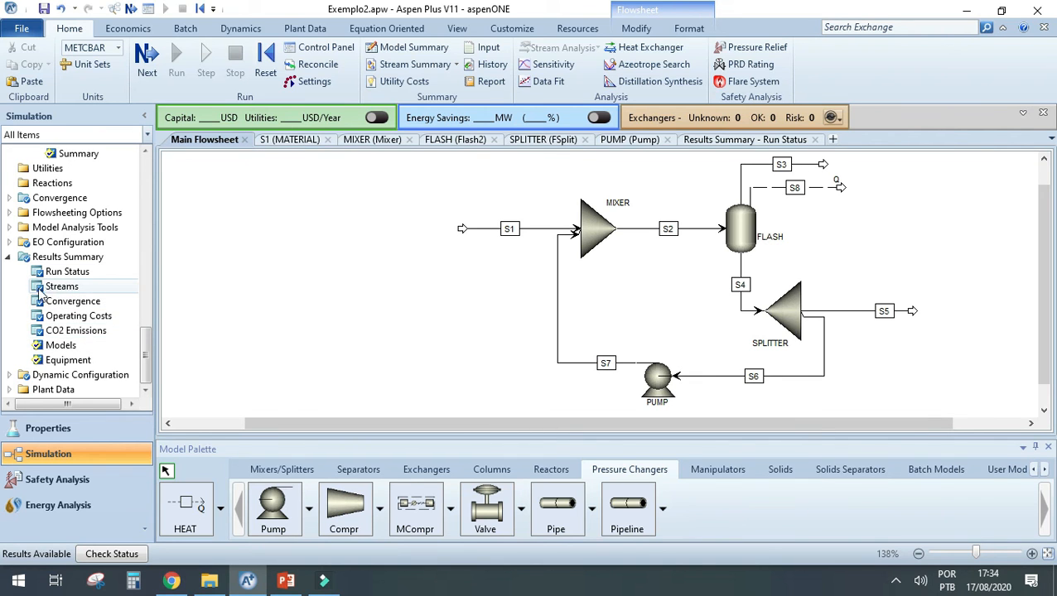
- Open the Results Summary stream table and review the temperatures, pressures, phase fractions and thermodynamic properties of the material streams
scroll(73, 265, "up", 7)
scroll(72, 267, "up", 10)
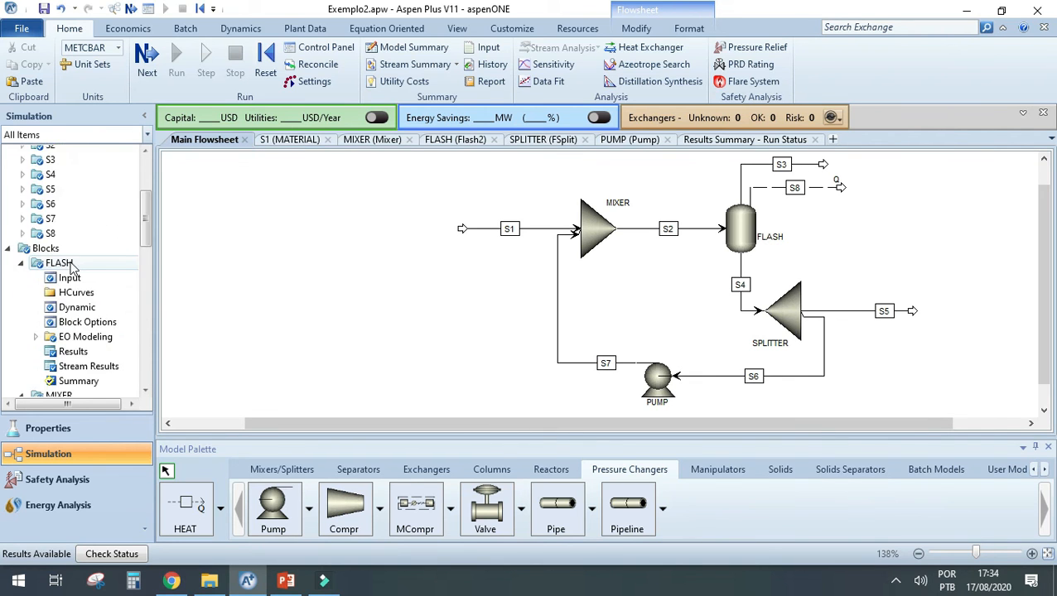
scroll(72, 267, "down", 15)
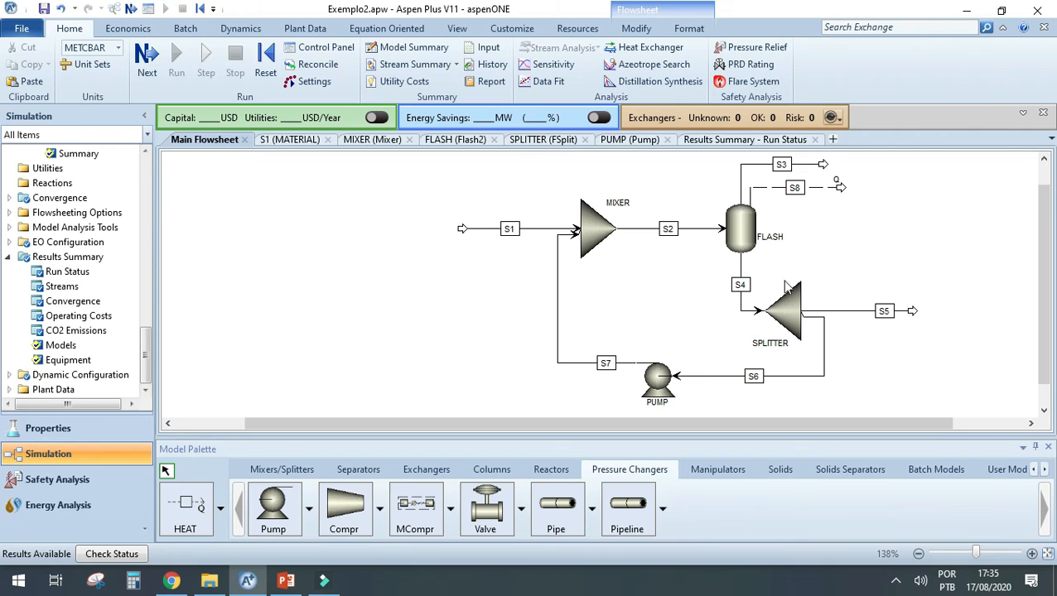
left_click(87, 280)
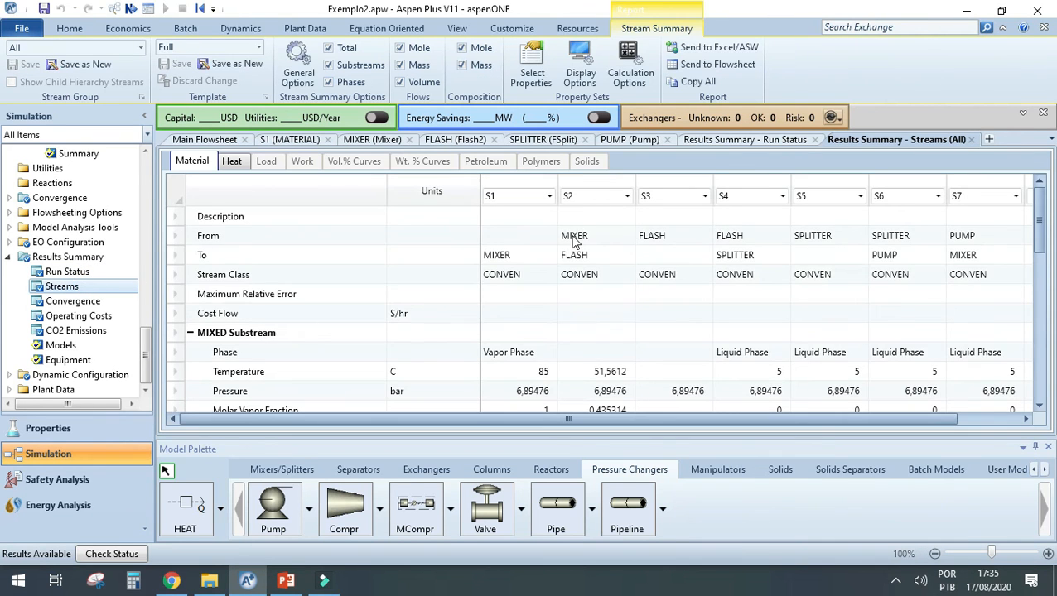
scroll(756, 255, "down", 5)
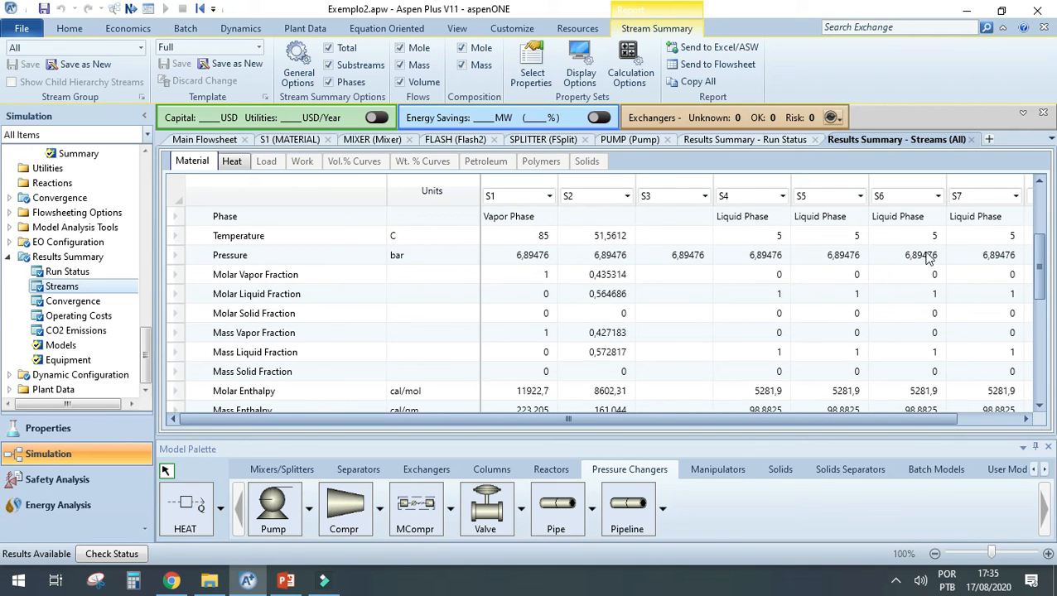
scroll(926, 269, "down", 10)
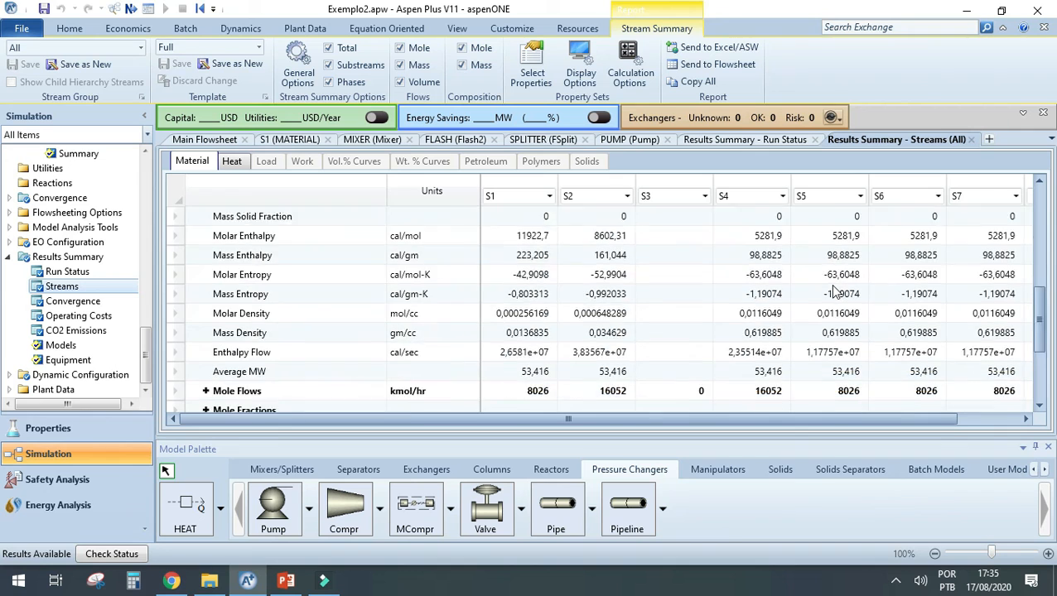
scroll(829, 291, "down", 2)
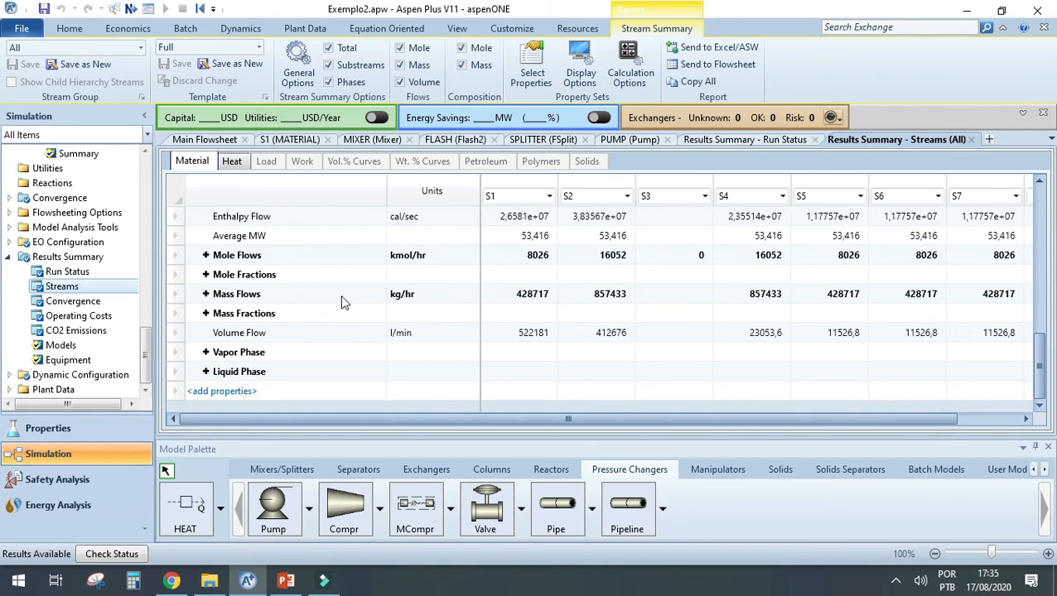
- Examine the component mass flows, mole flows, mass fractions and mole fractions of the material streams
left_click(207, 294)
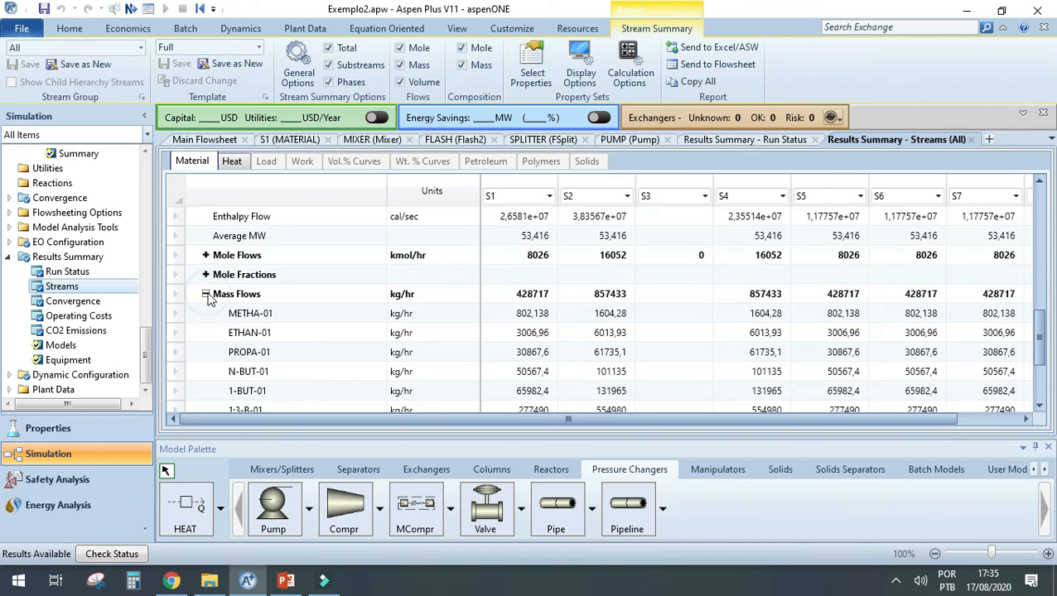
left_click(206, 294)
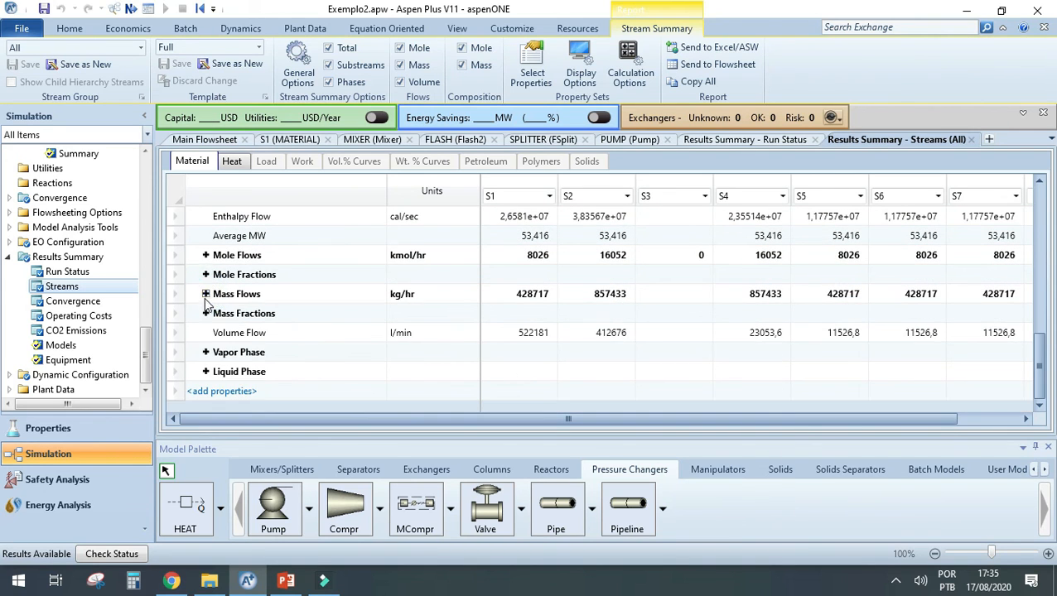
left_click(206, 255)
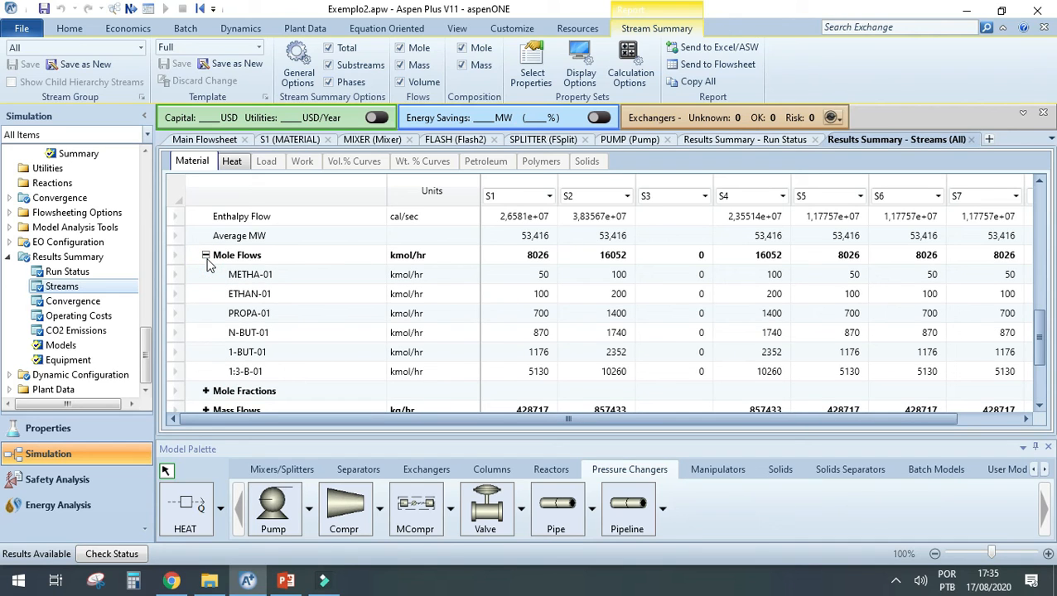
left_click(206, 255)
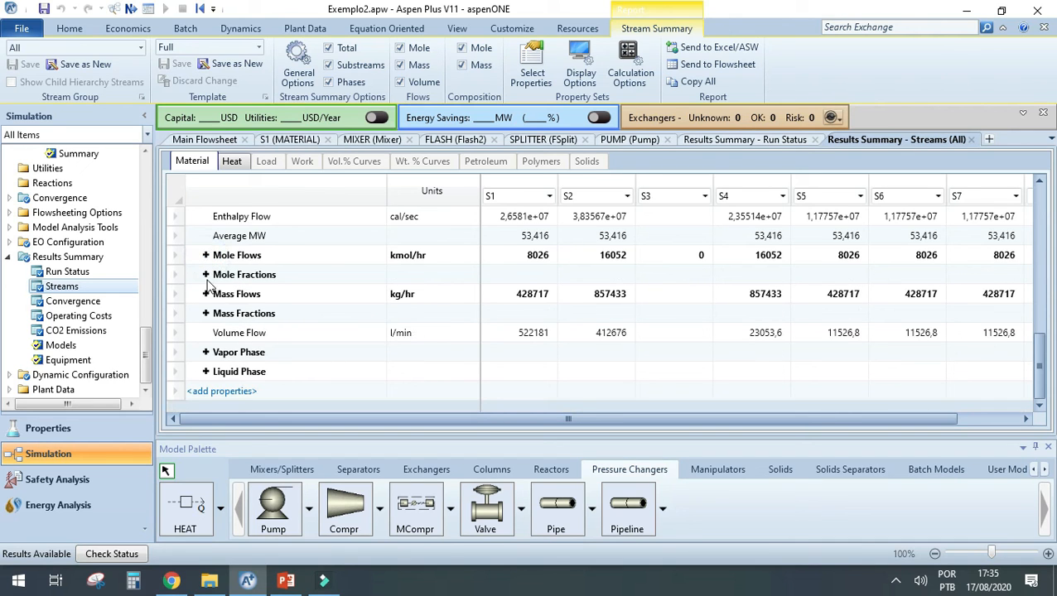
left_click(205, 313)
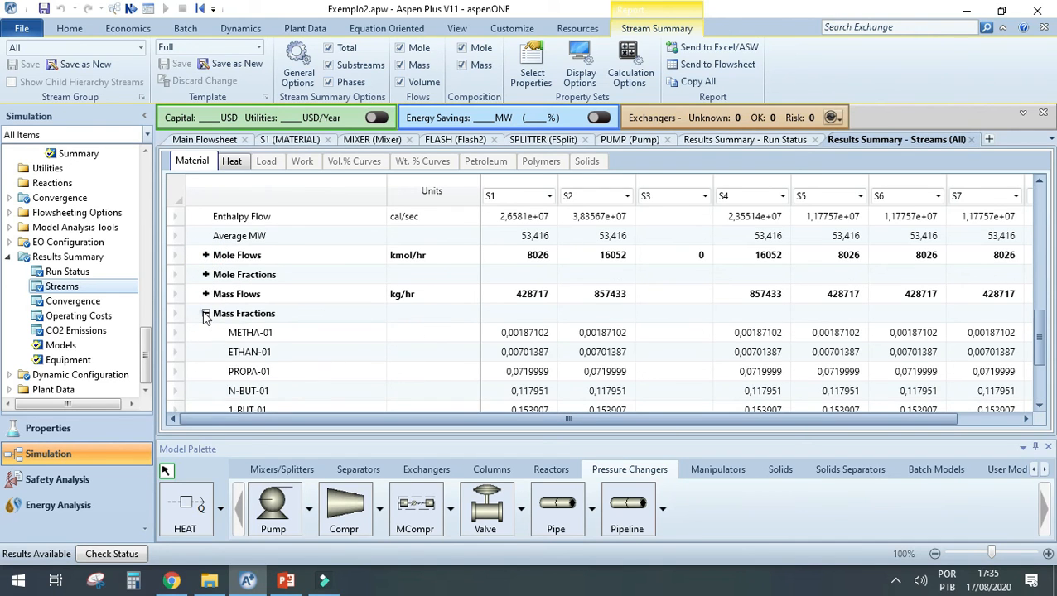
left_click(205, 313)
left_click(206, 274)
left_click(205, 274)
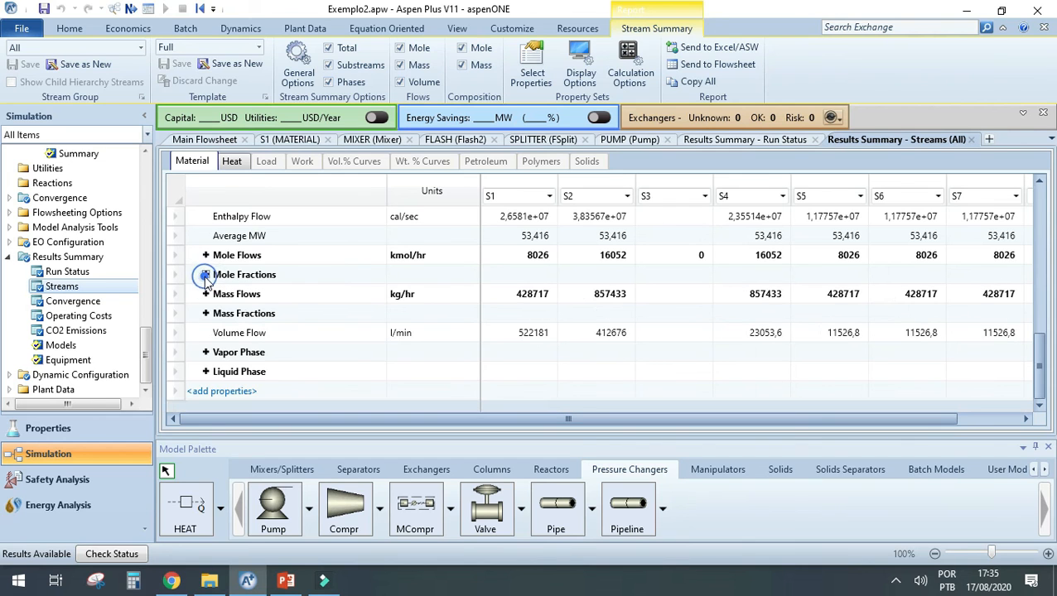
- Examine the Vapor Phase and Liquid Phase result groups of the material streams and collapse both
left_click(205, 352)
scroll(382, 360, "down", 1)
scroll(383, 360, "down", 2)
scroll(387, 363, "up", 2)
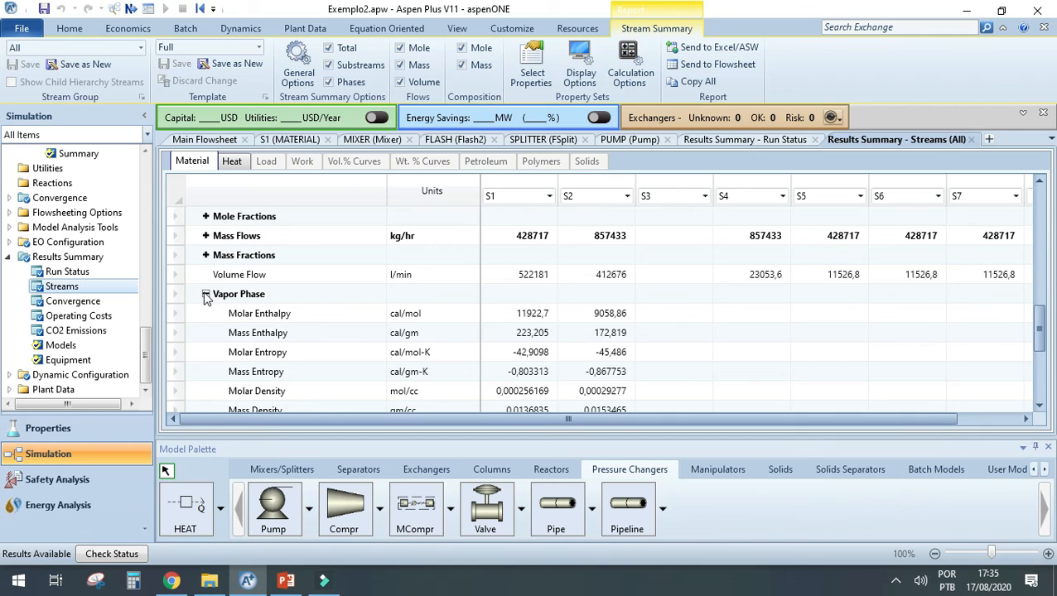
left_click(205, 294)
left_click(205, 371)
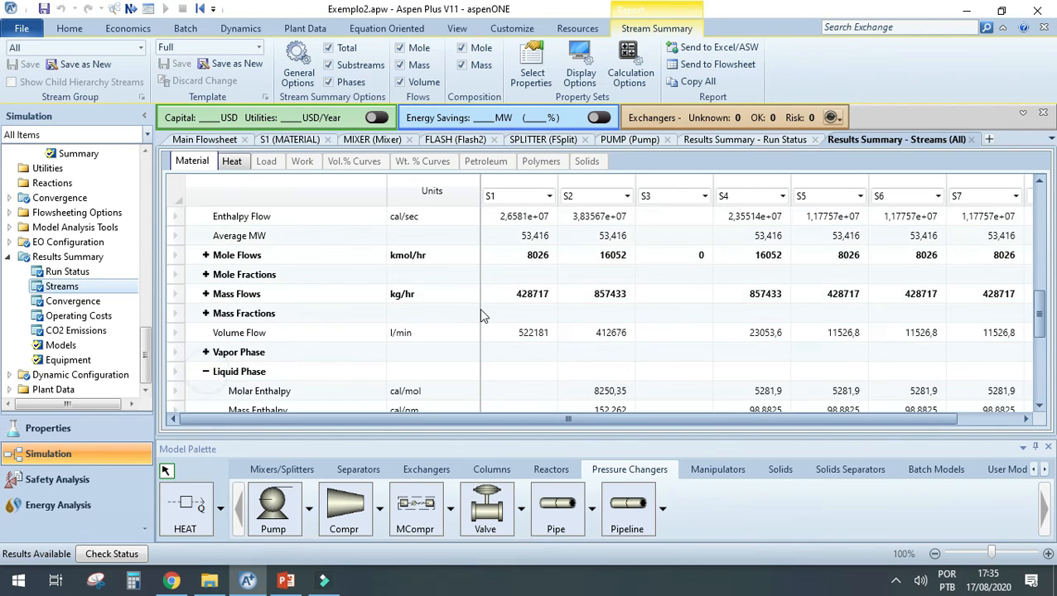
scroll(481, 313, "down", 4)
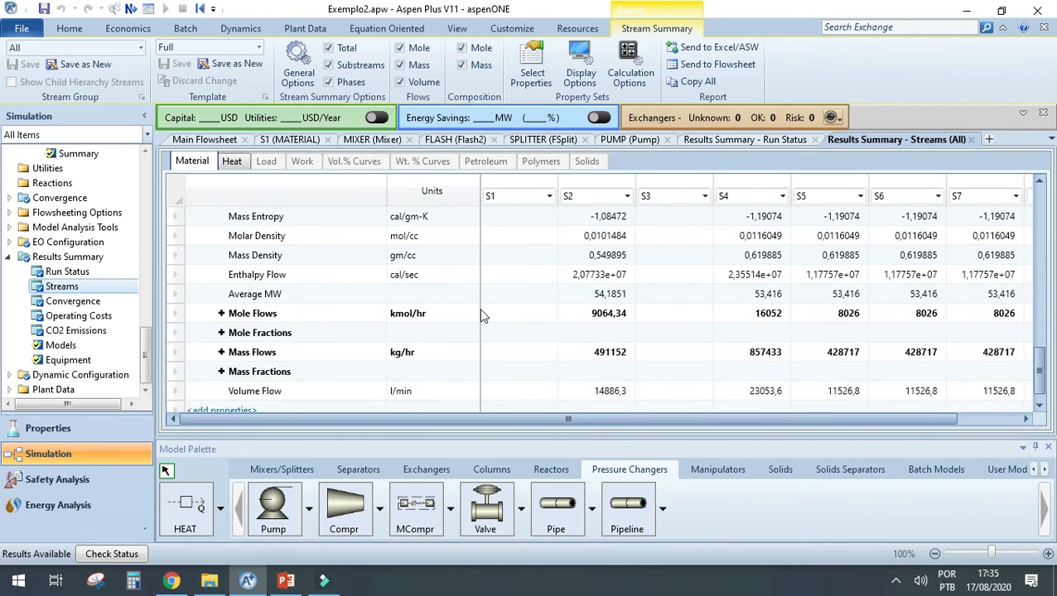
scroll(483, 317, "up", 3)
left_click(206, 314)
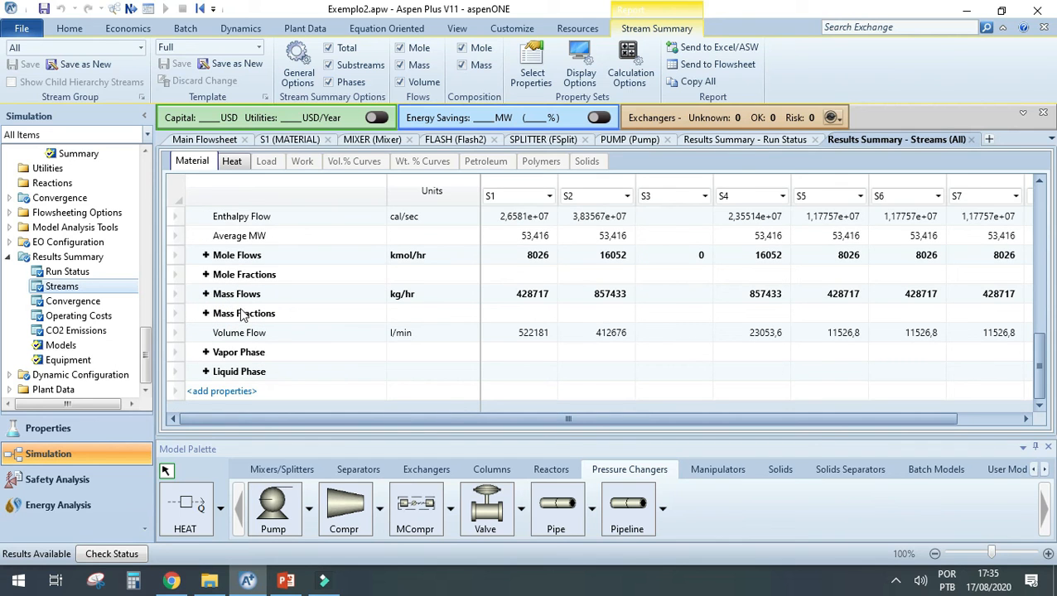
- Recheck the overall stream conditions and flows in the table across streams S1 to S7
scroll(243, 315, "up", 3)
scroll(240, 319, "down", 2)
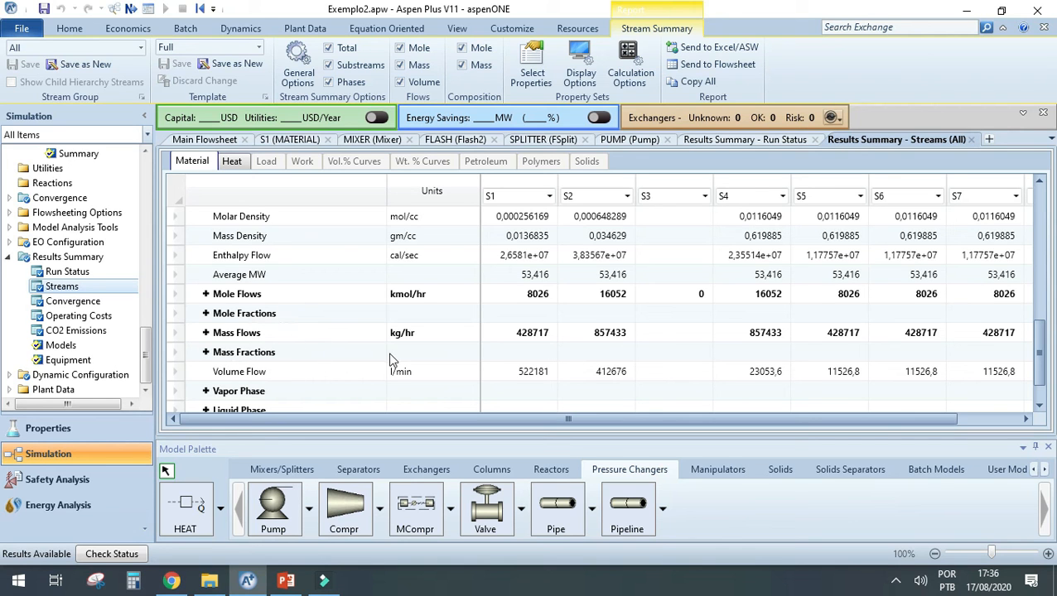
scroll(514, 336, "up", 3)
scroll(553, 340, "up", 4)
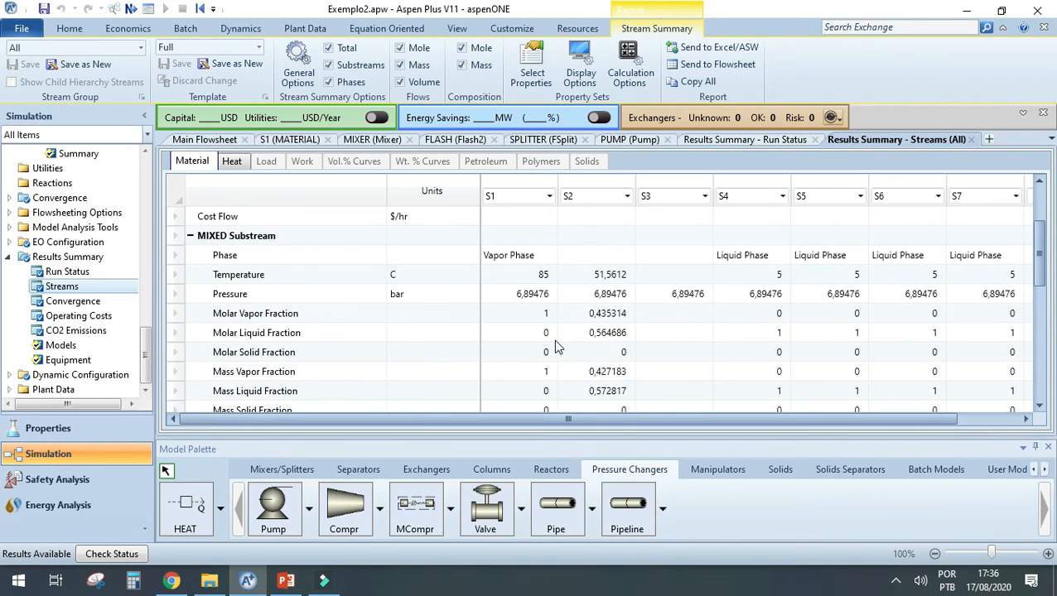
left_click_drag(633, 418, 775, 414)
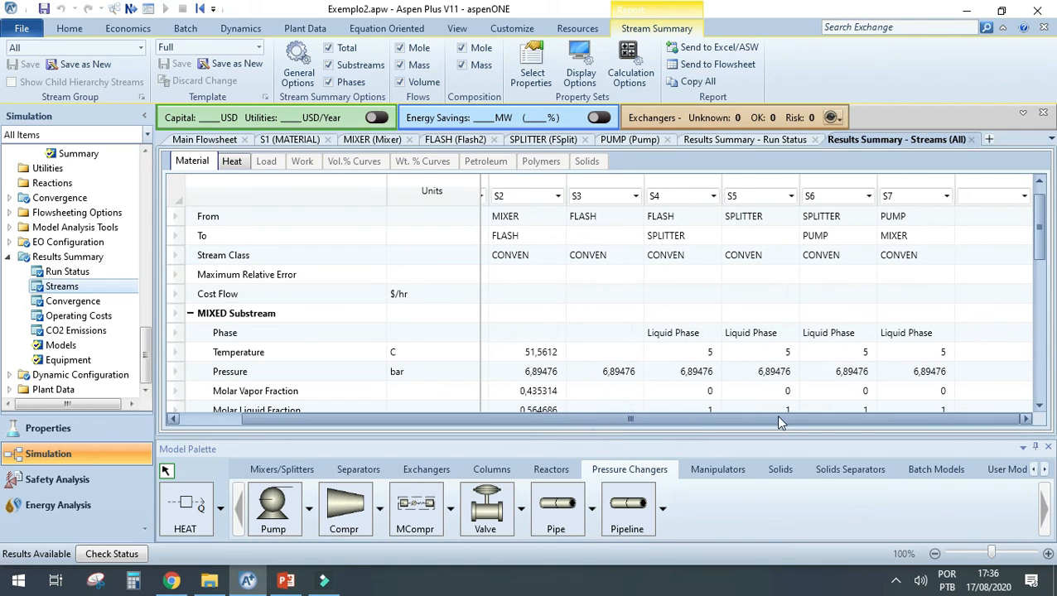
- Review the results of heat stream S8 from the main flowsheet and open the FLASH block's specifications
left_click(199, 140)
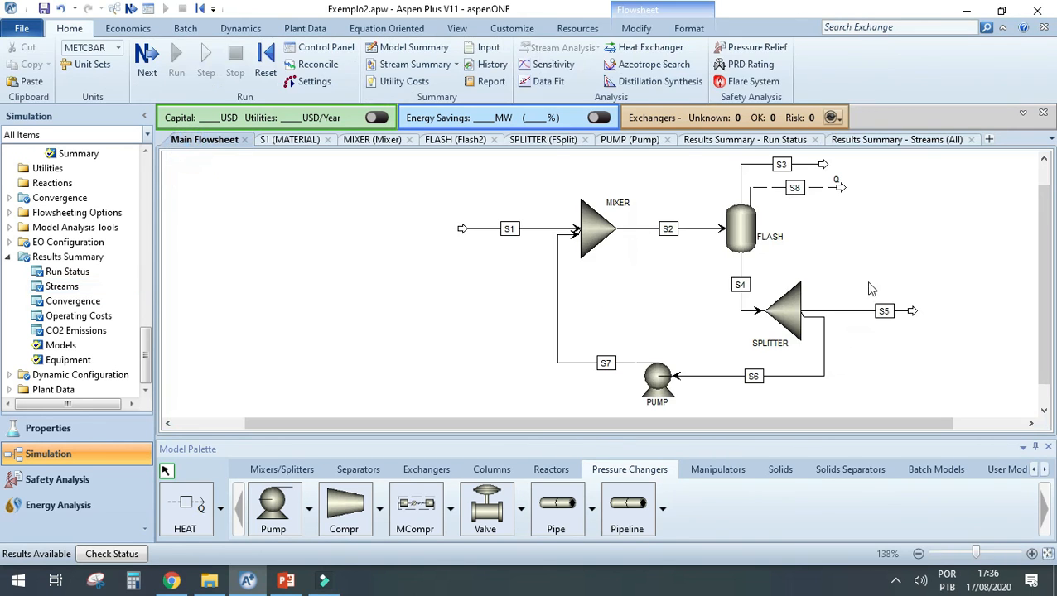
double_click(815, 190)
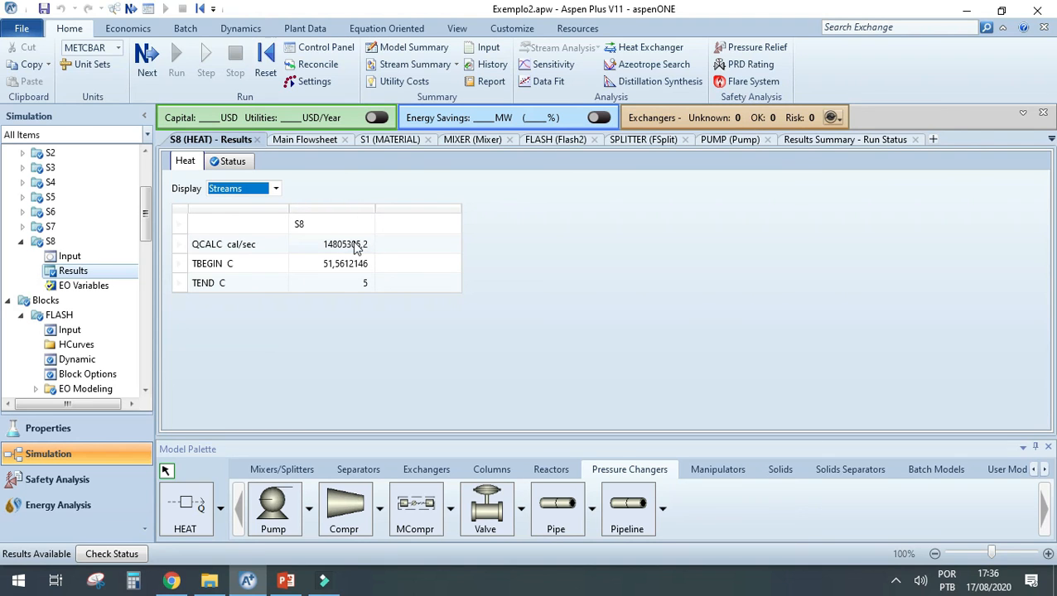
left_click(301, 139)
double_click(748, 248)
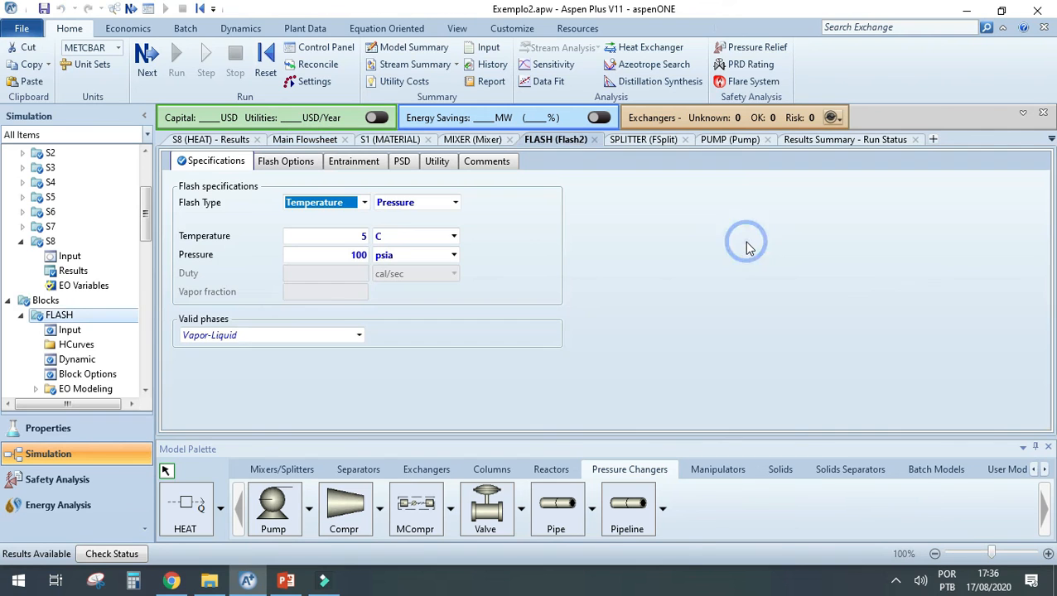
- Review the FLASH block's stream results for S2, S3 and S4, and open the block's results summary
scroll(78, 356, "down", 3)
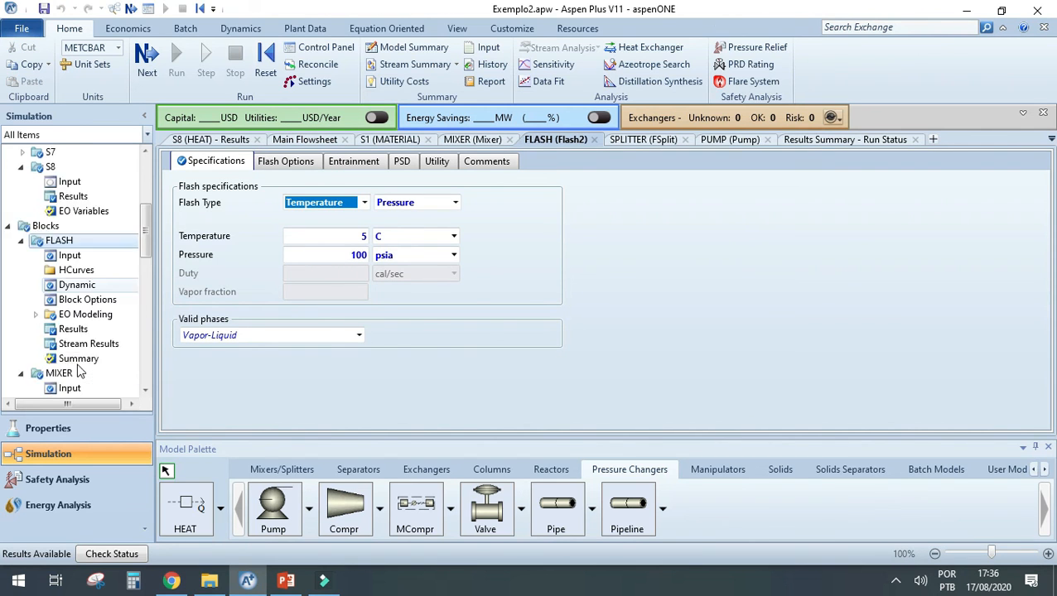
left_click(80, 308)
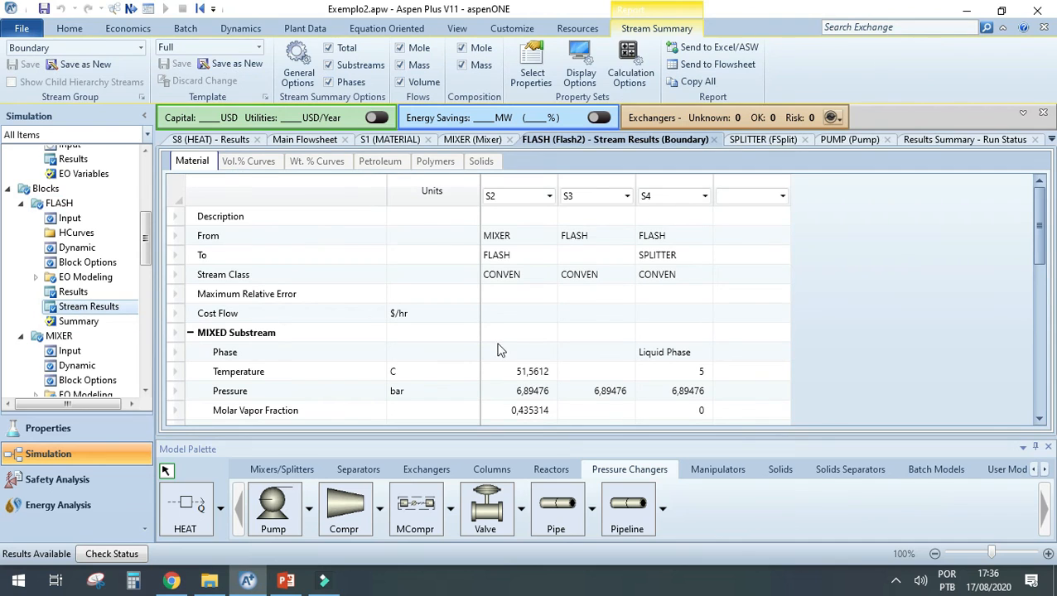
scroll(568, 383, "down", 2)
scroll(568, 383, "down", 3)
scroll(554, 373, "up", 4)
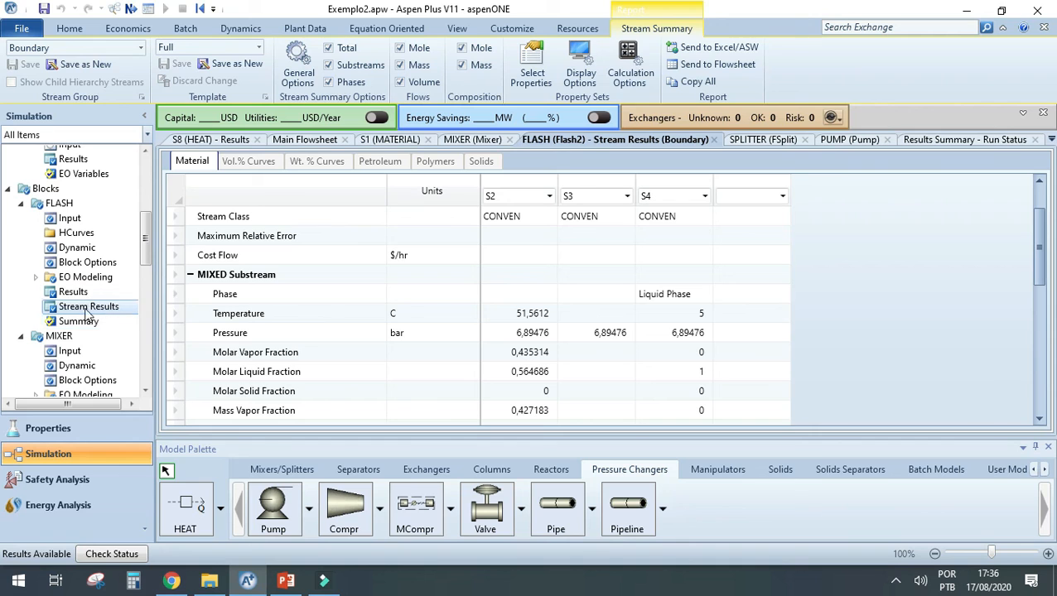
left_click(73, 293)
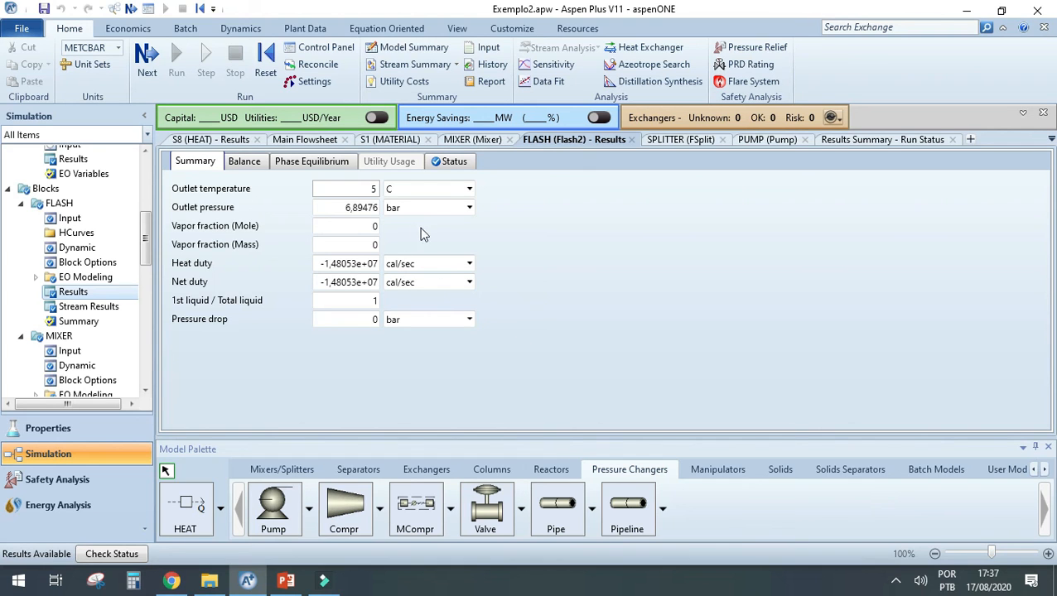
- Open the results summary for all material streams and examine the overall conditions of S1 to S7
left_click(298, 139)
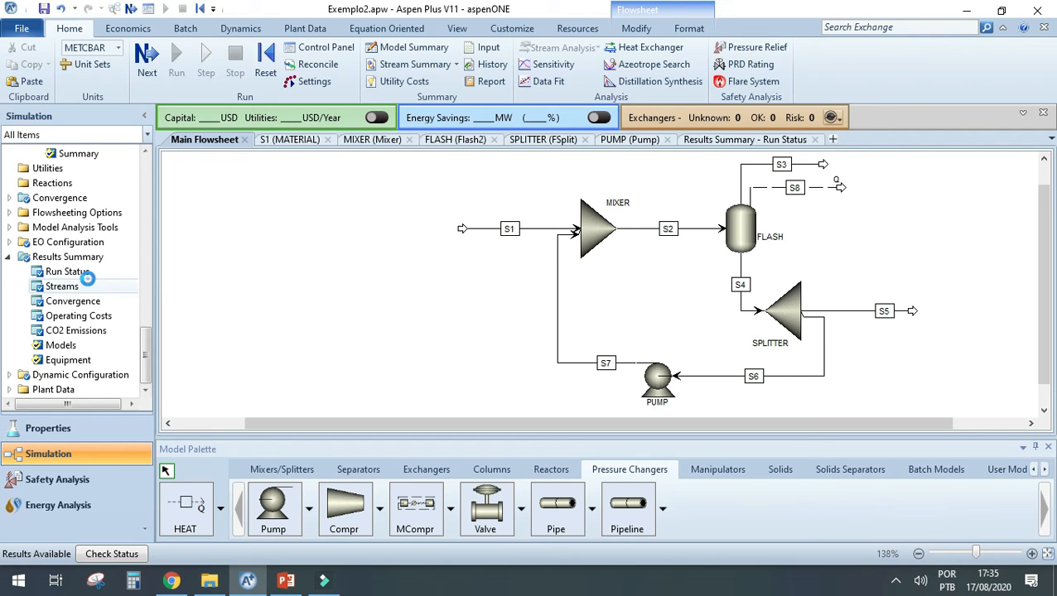
left_click(89, 286)
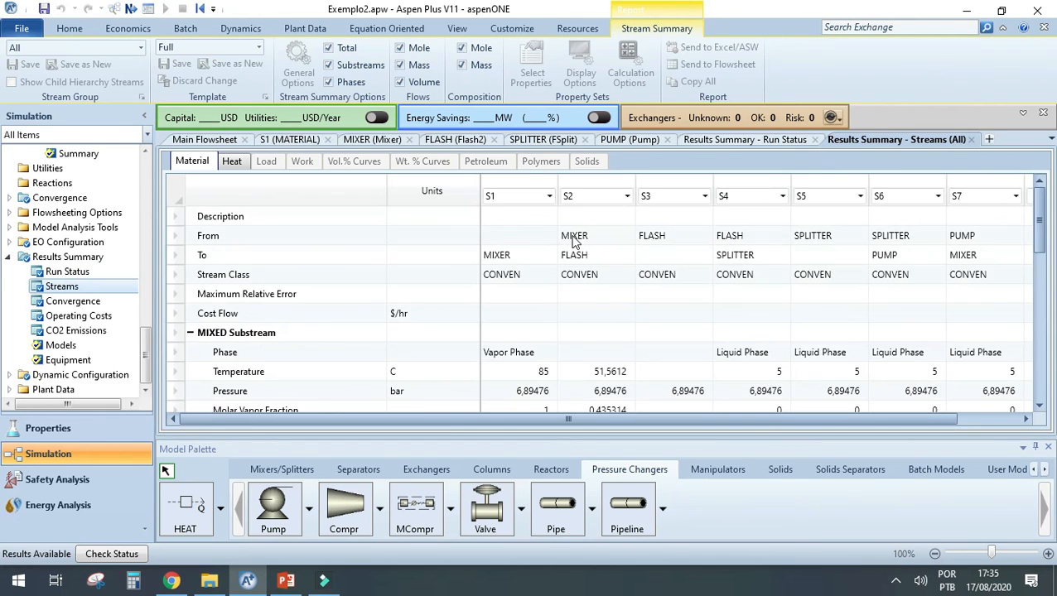
scroll(755, 255, "down", 3)
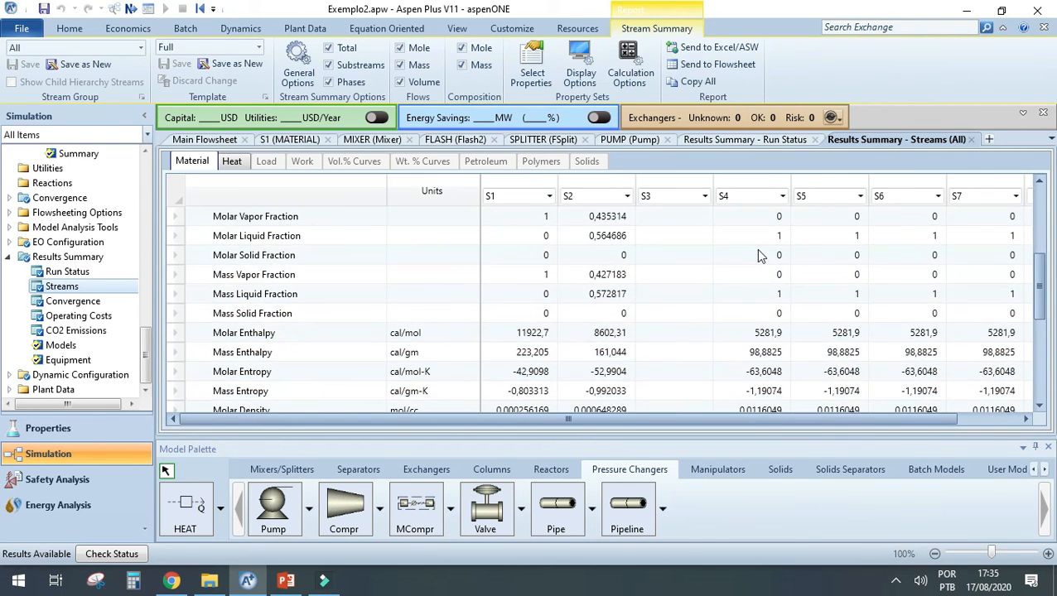
scroll(757, 256, "up", 1)
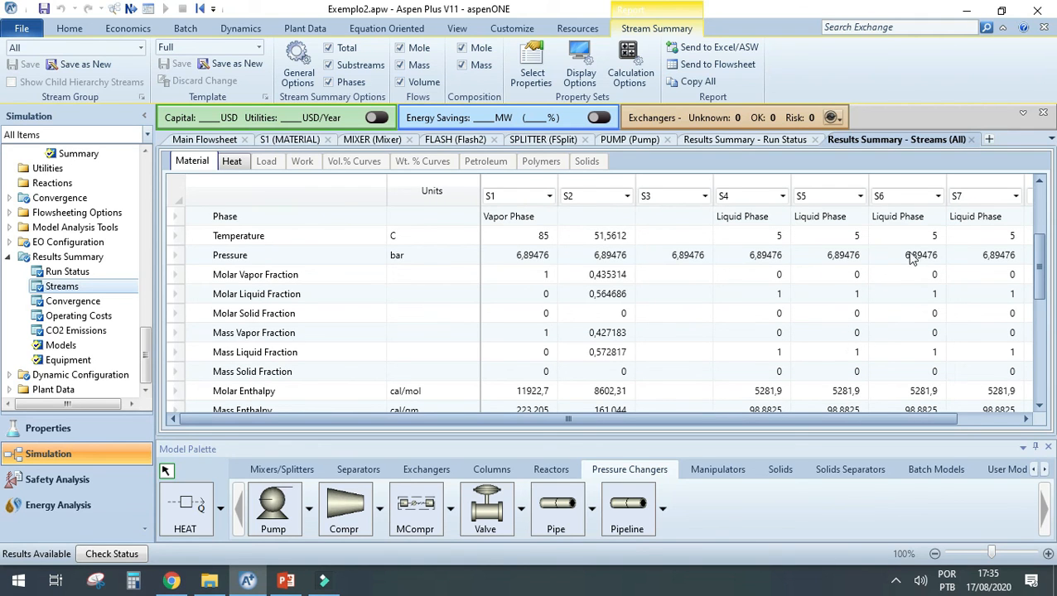
scroll(911, 269, "down", 2)
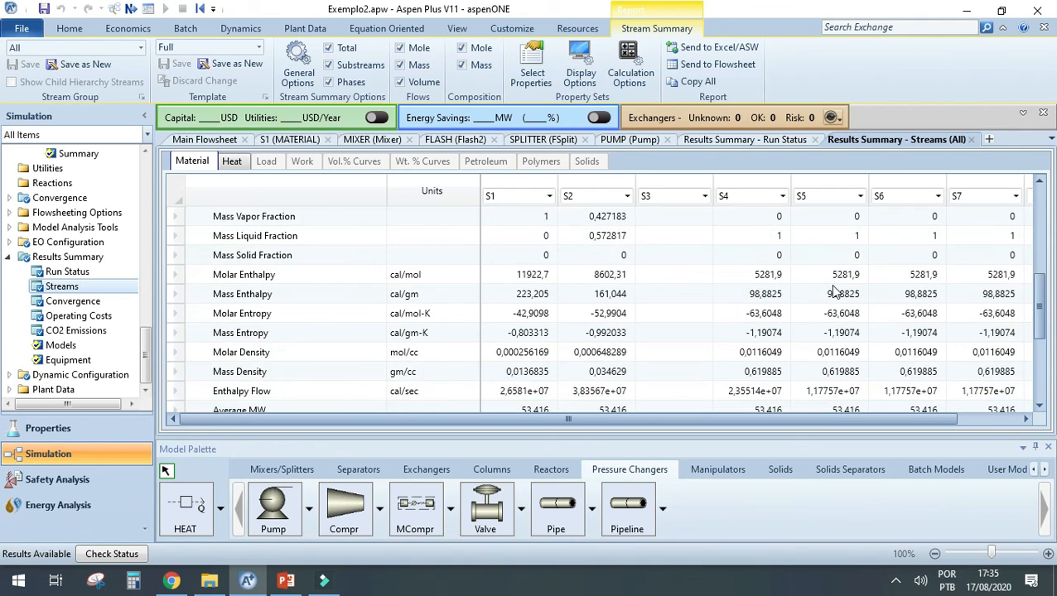
scroll(834, 290, "down", 3)
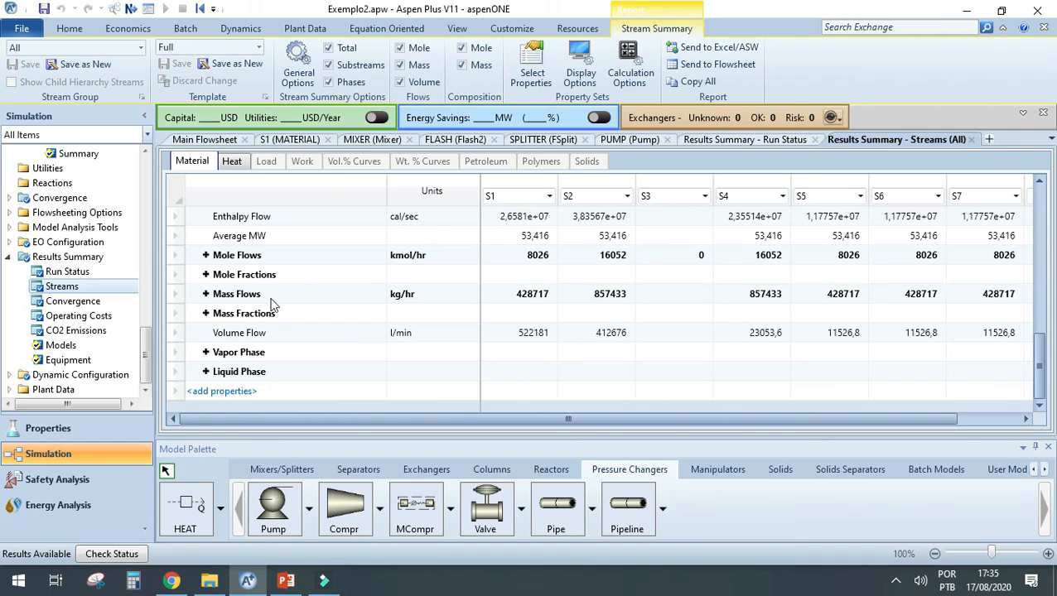
- Examine the component mass flows, mole flows, mass fractions and mole fractions of streams S1 to S7
left_click(205, 294)
left_click(205, 294)
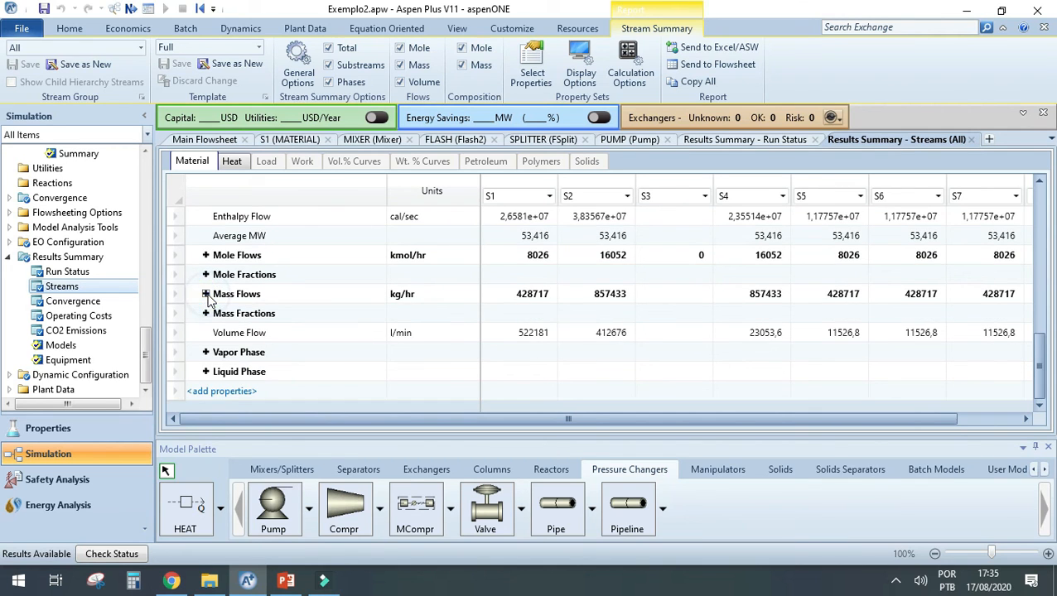
left_click(205, 256)
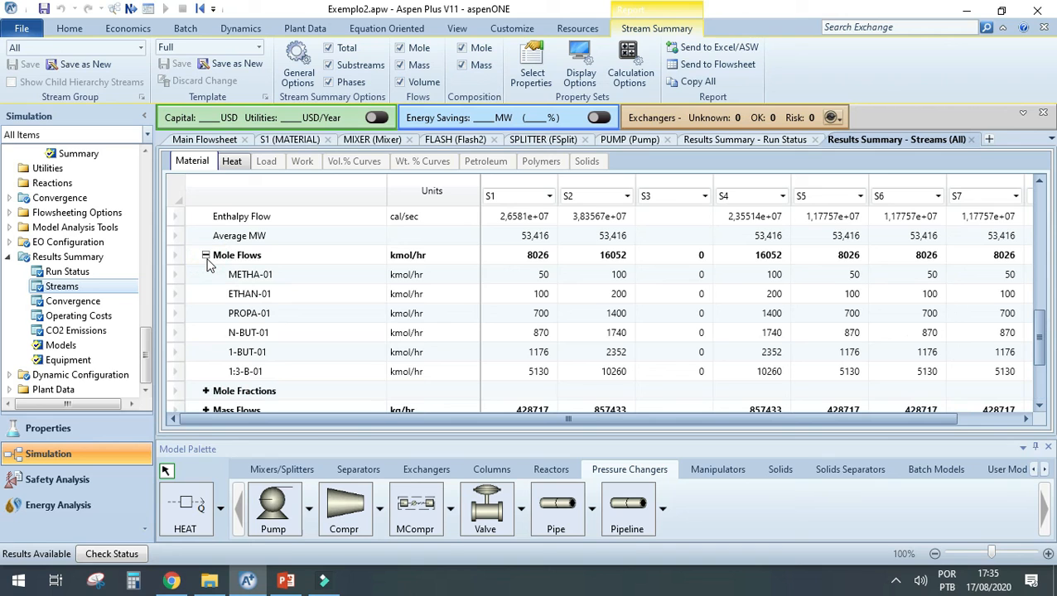
left_click(205, 255)
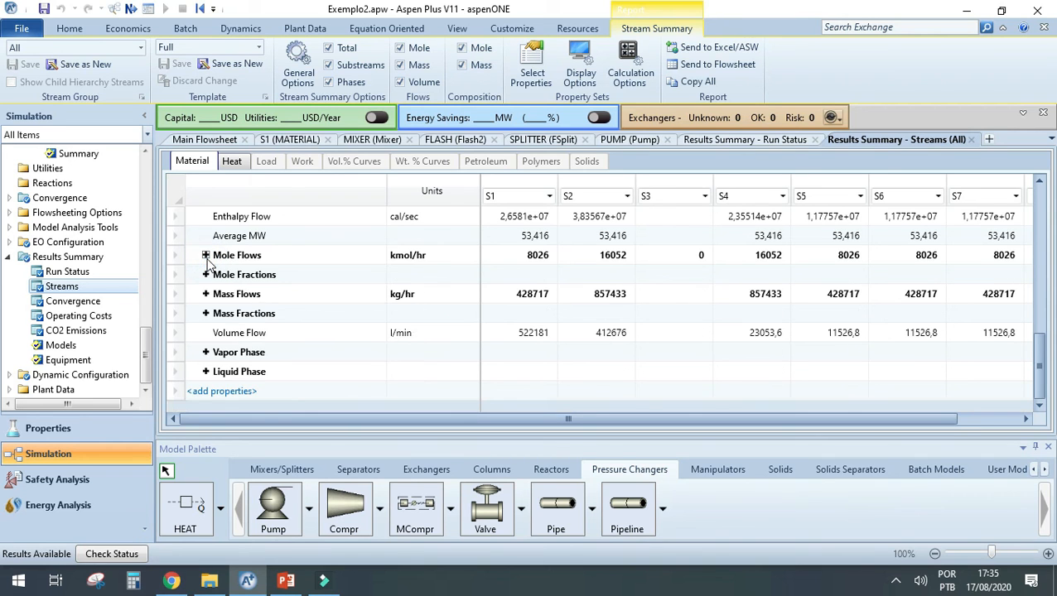
left_click(206, 314)
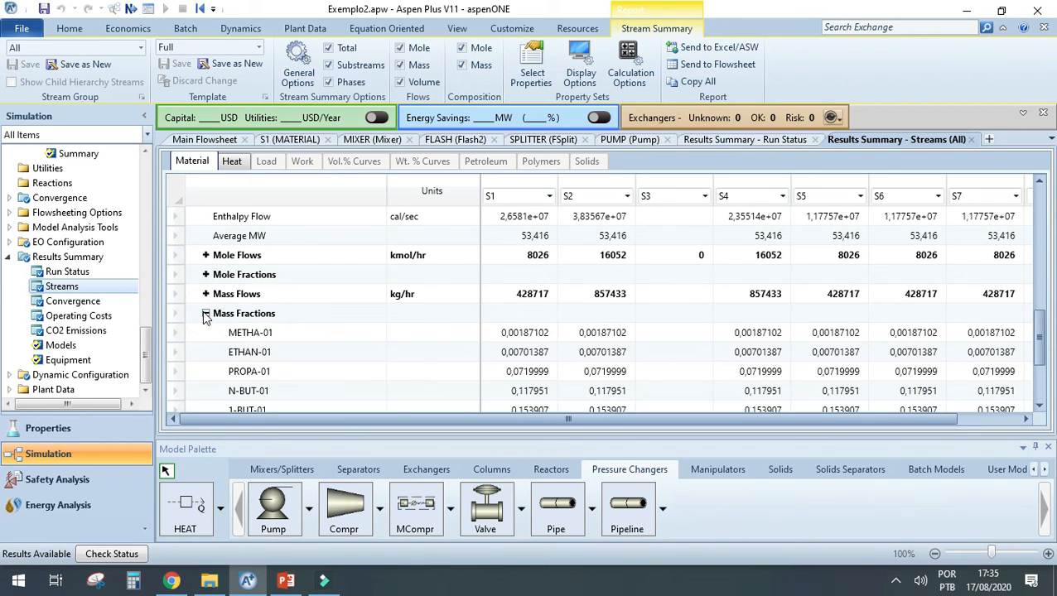
left_click(205, 314)
left_click(205, 274)
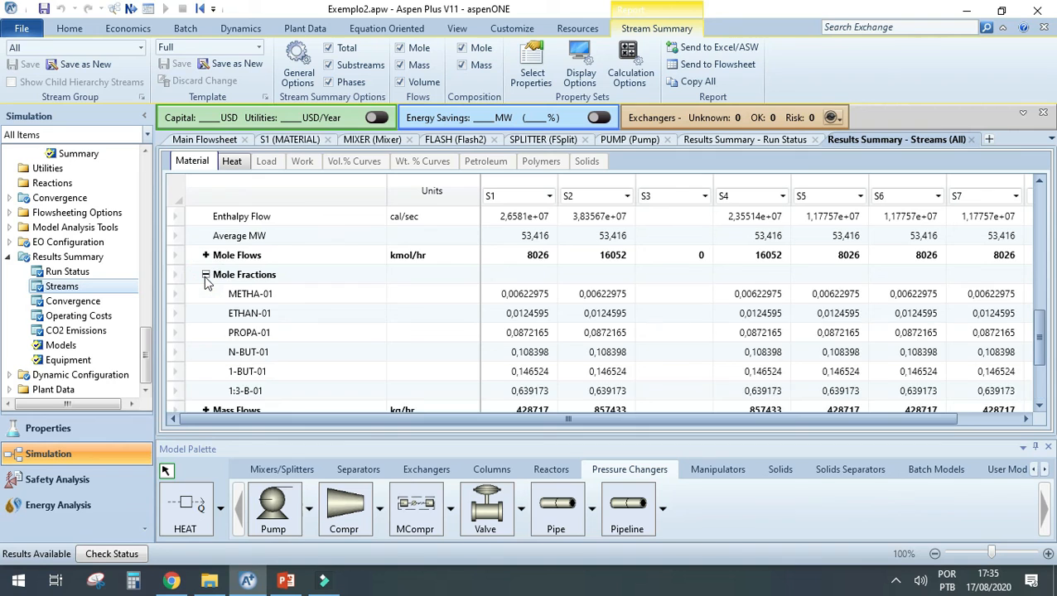
left_click(205, 275)
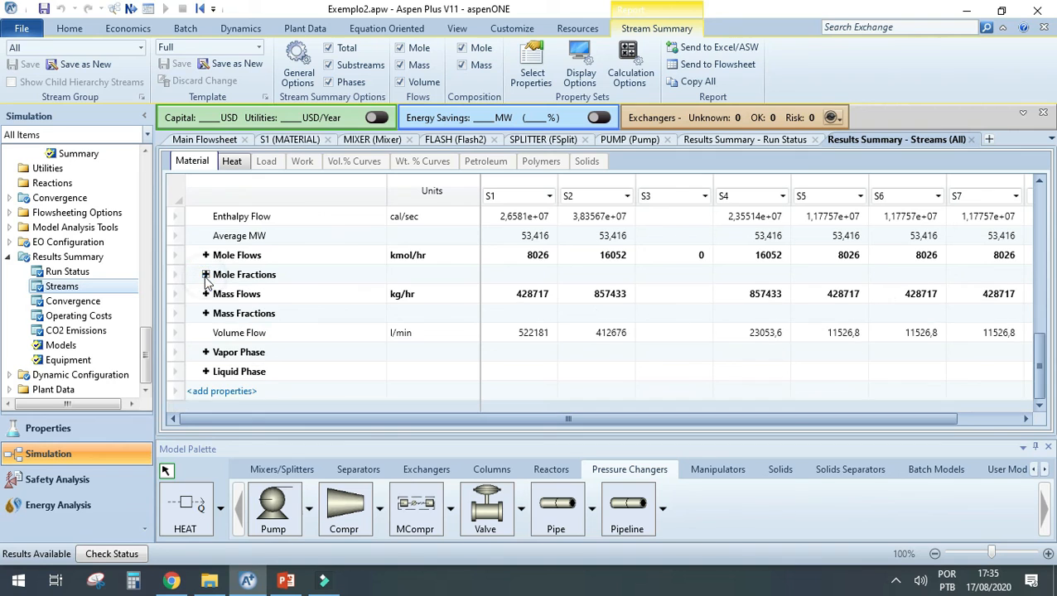
- Examine the Vapor Phase and Liquid Phase property groups in the stream results and collapse each one
left_click(206, 352)
scroll(381, 358, "down", 1)
scroll(382, 357, "down", 2)
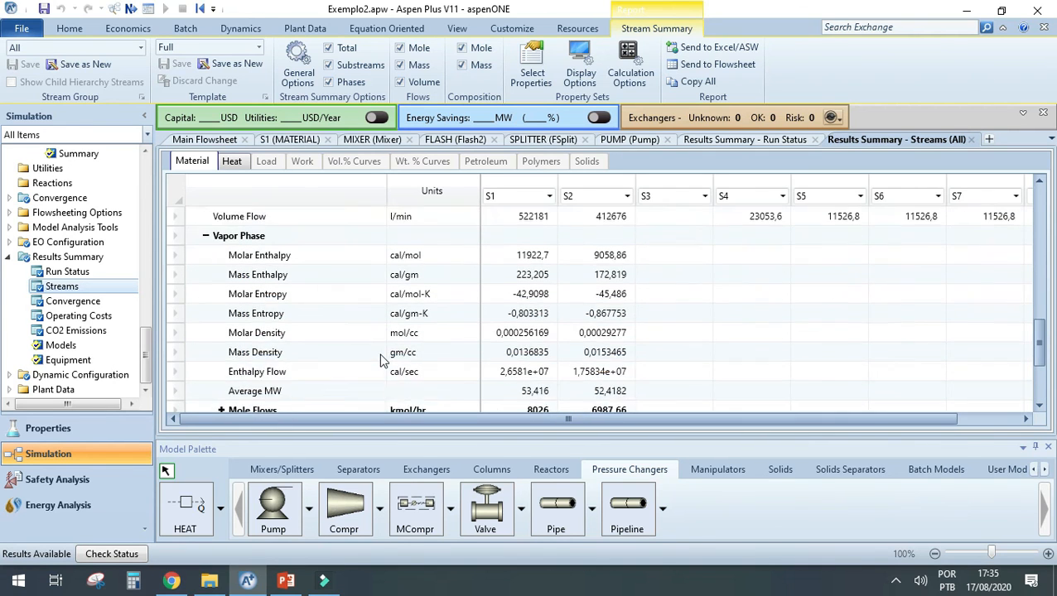
scroll(267, 308, "up", 2)
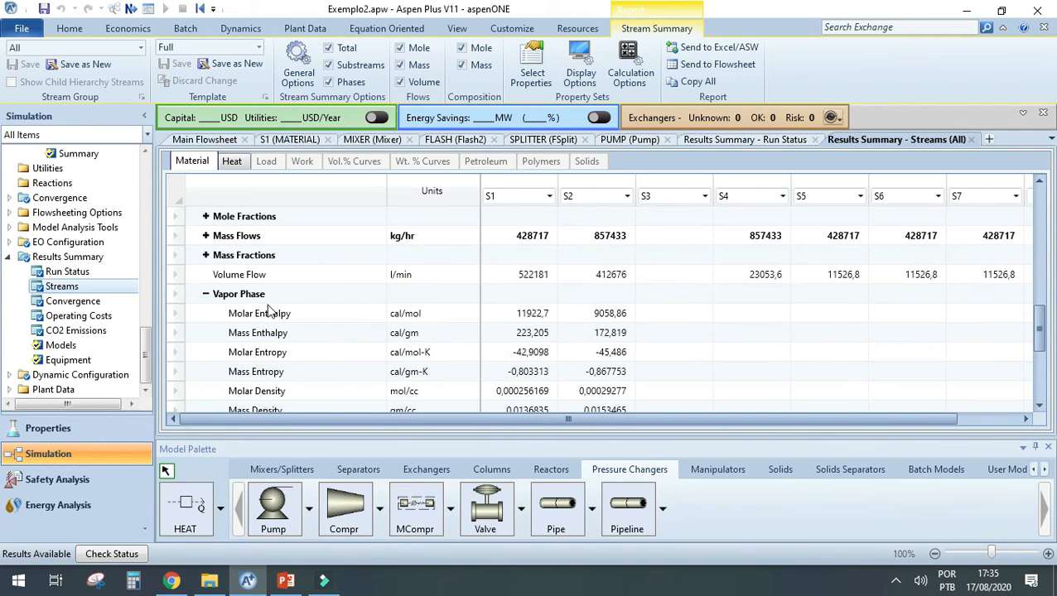
left_click(206, 294)
left_click(207, 370)
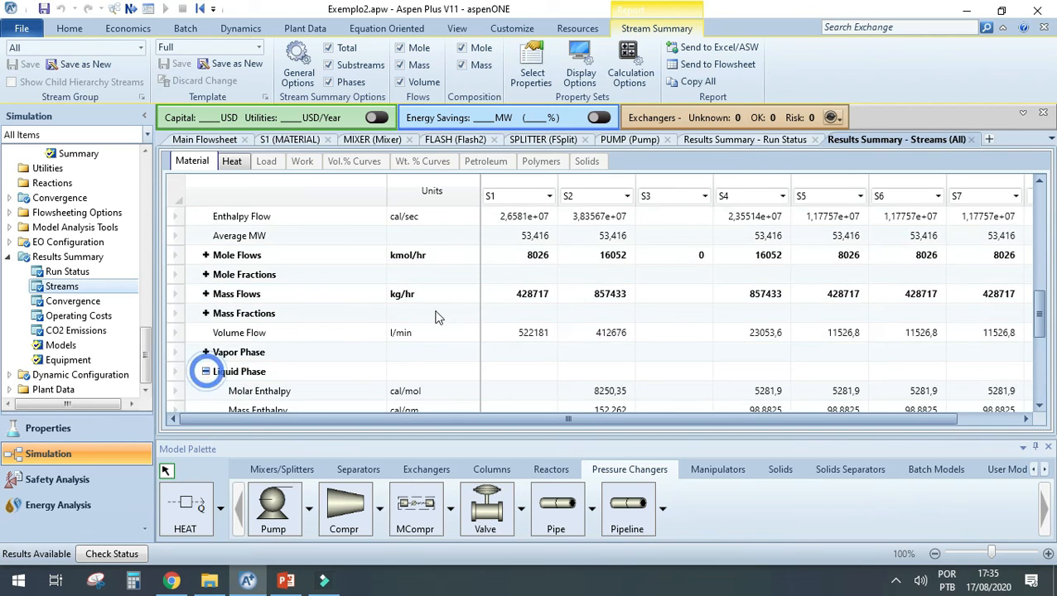
scroll(483, 316, "down", 1)
scroll(484, 316, "down", 3)
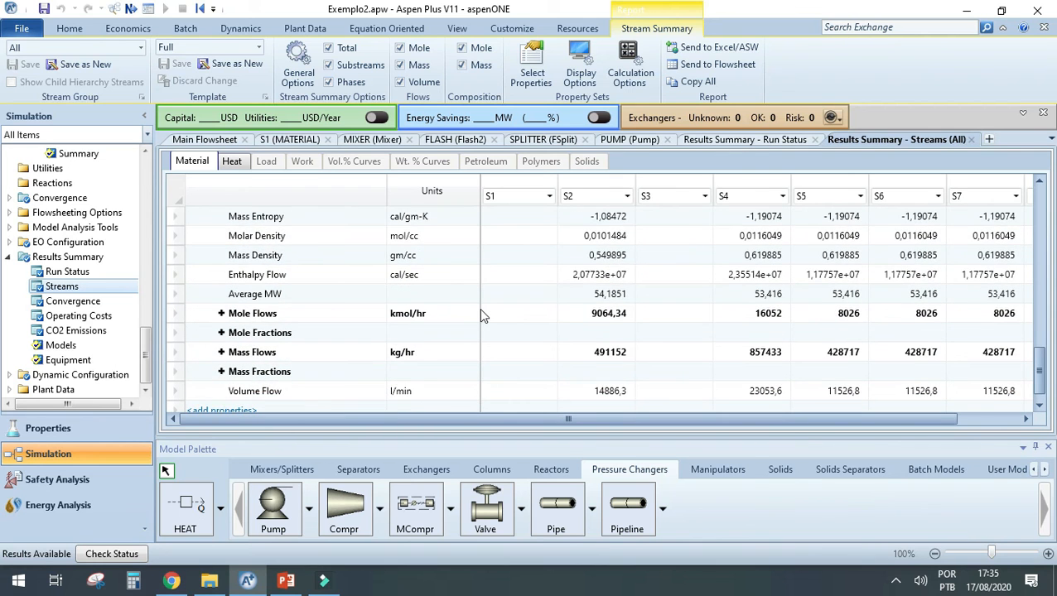
scroll(484, 315, "up", 3)
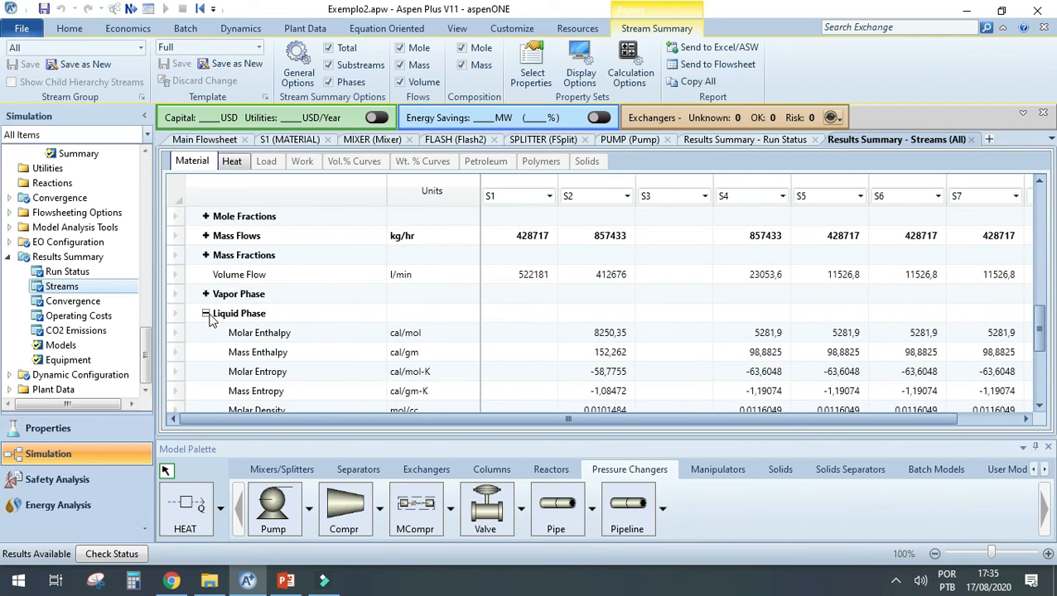
left_click(205, 313)
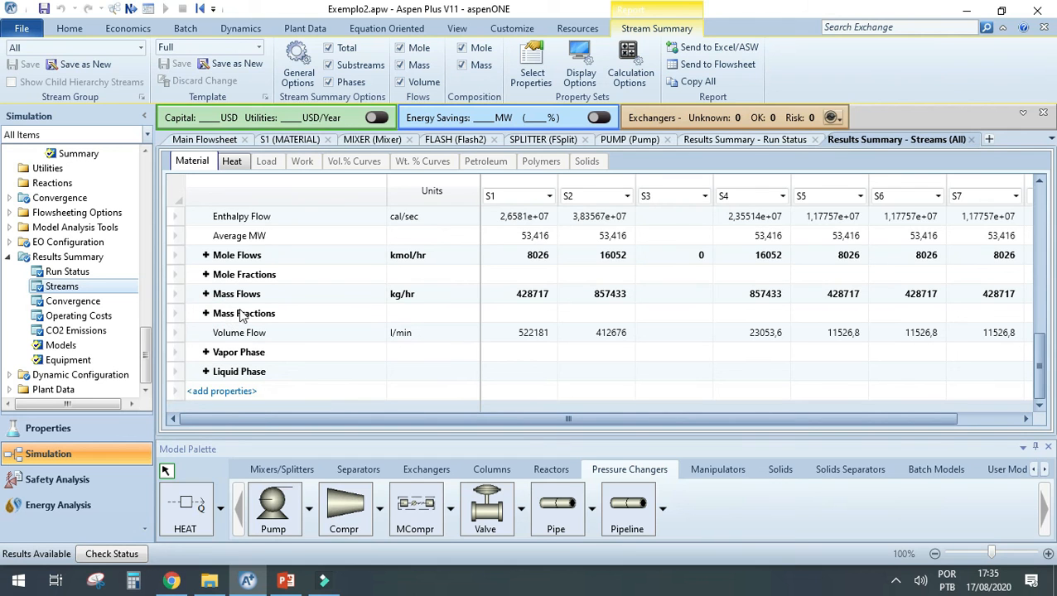
- Recheck the overall conditions and total flows of the material streams across all columns through S7
scroll(249, 316, "up", 3)
scroll(383, 325, "down", 2)
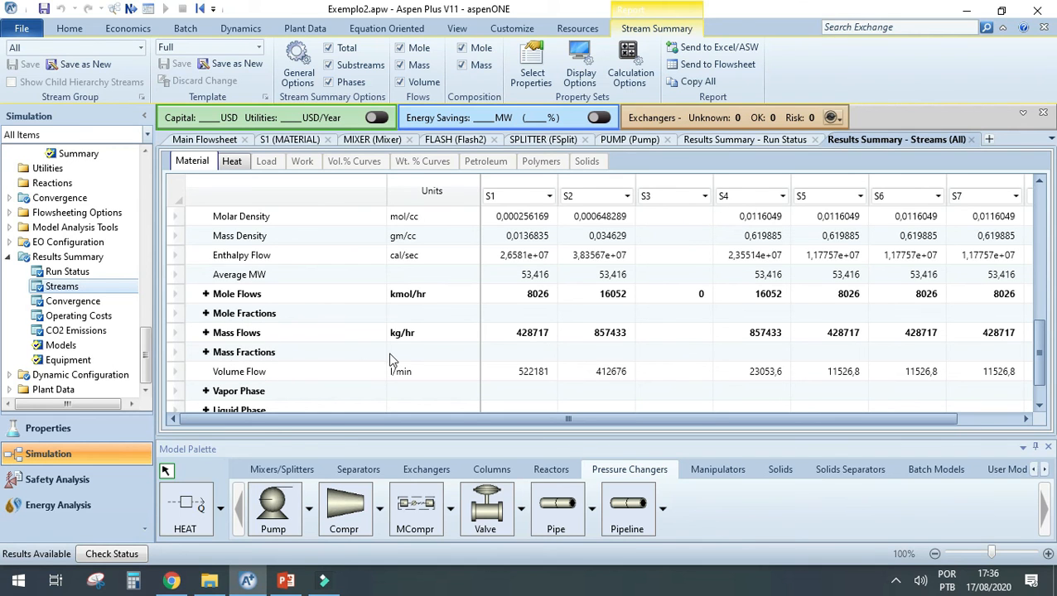
scroll(540, 342, "up", 7)
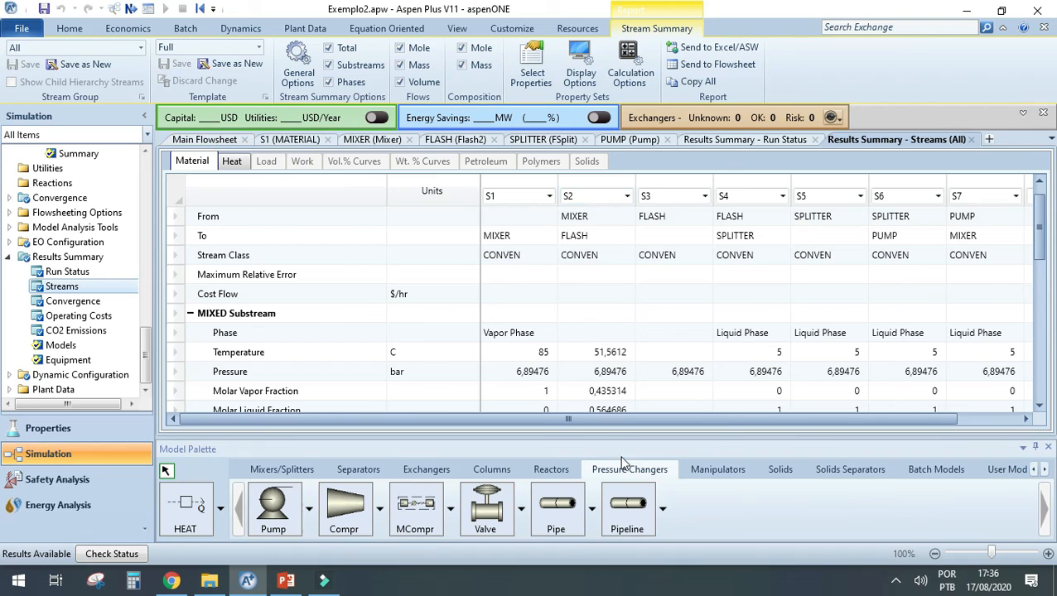
left_click_drag(611, 419, 672, 419)
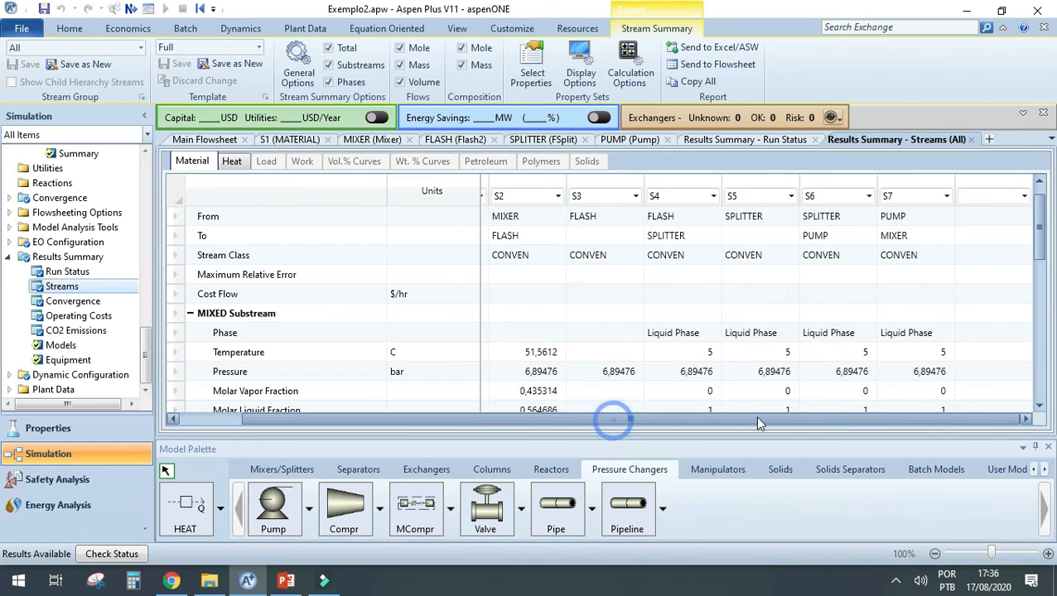
- Review the results of heat stream S8 from the main flowsheet and open the FLASH block's specifications
left_click(192, 140)
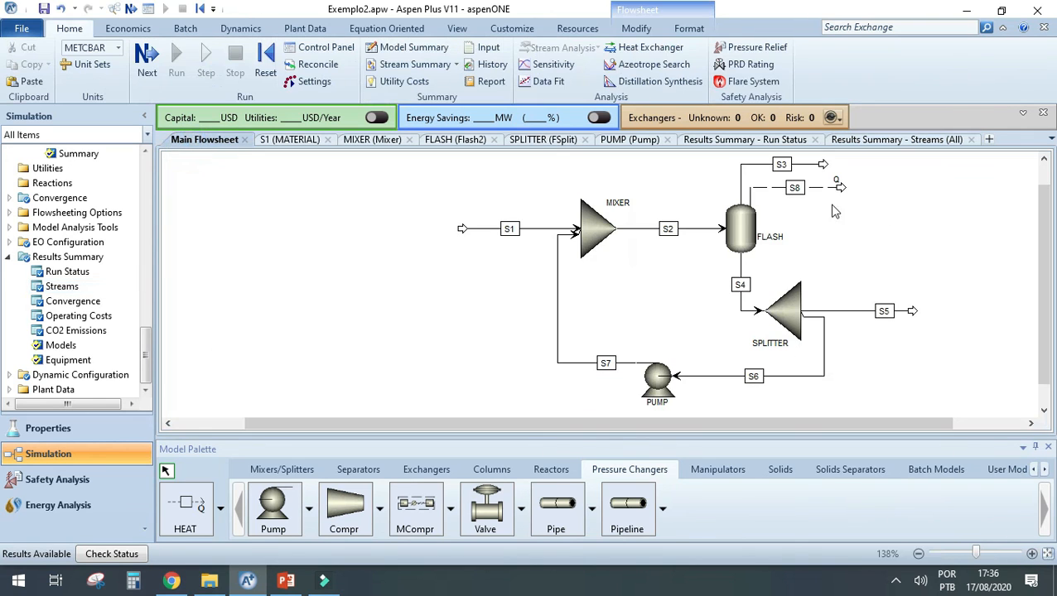
left_click(814, 186)
double_click(814, 185)
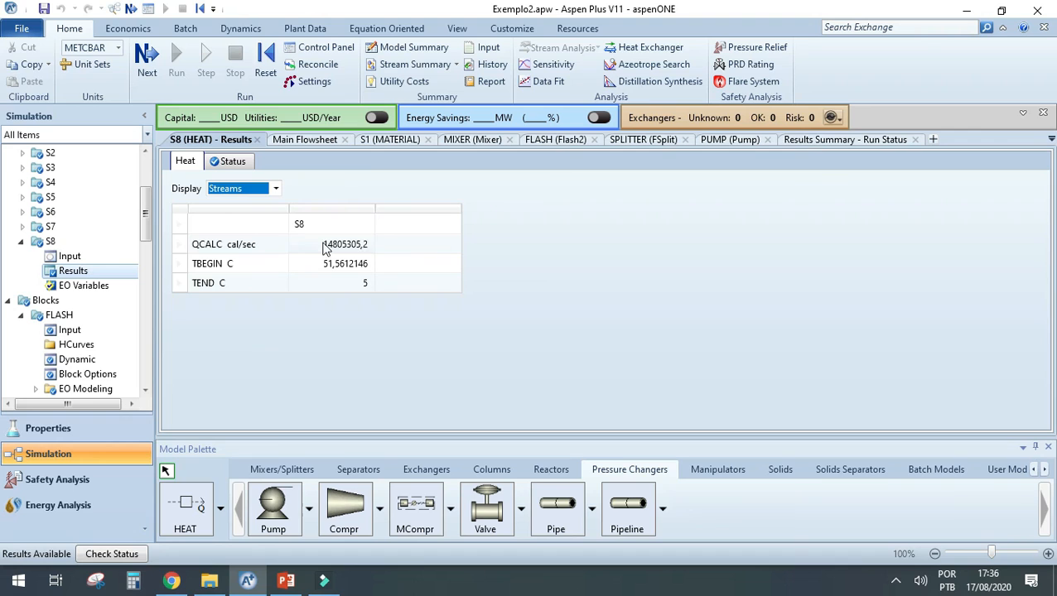
left_click(300, 141)
scroll(745, 244, "up", 2)
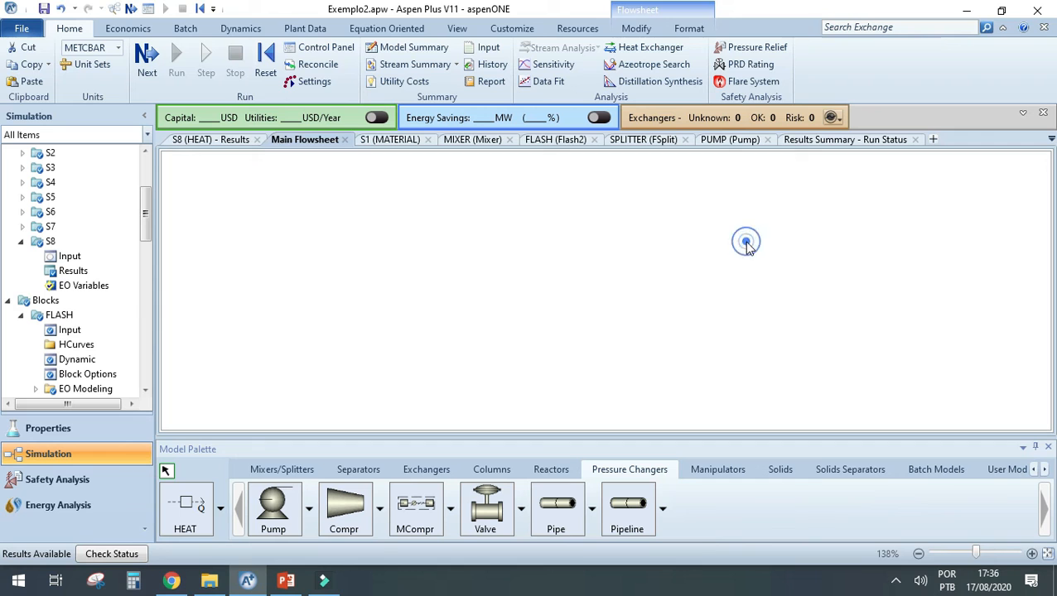
double_click(747, 242)
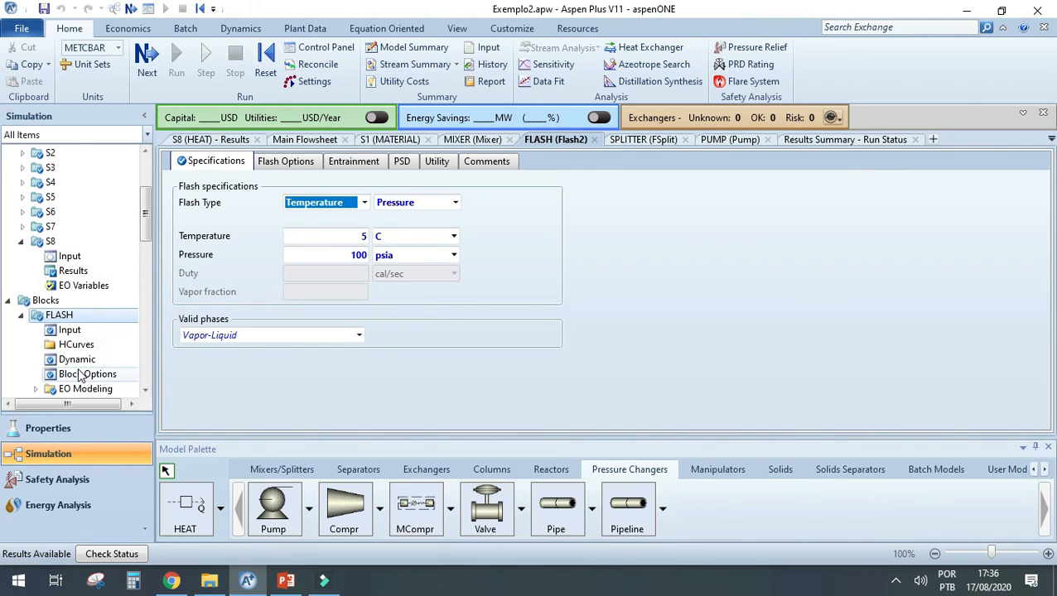
- Check the FLASH block's inlet and outlet stream results and review its outlet conditions and heat duty
scroll(79, 377, "down", 3)
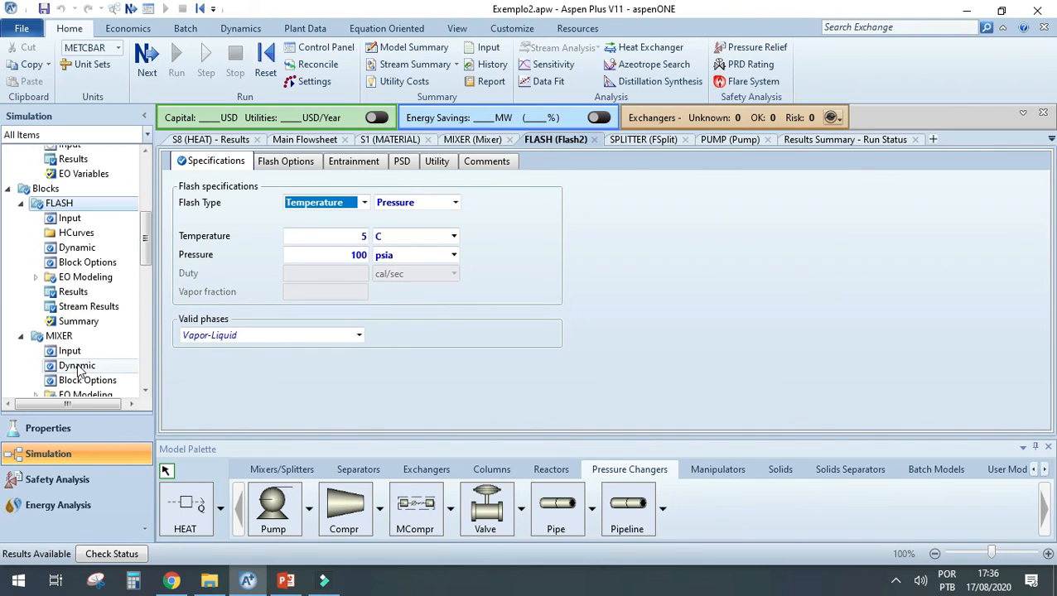
left_click(80, 308)
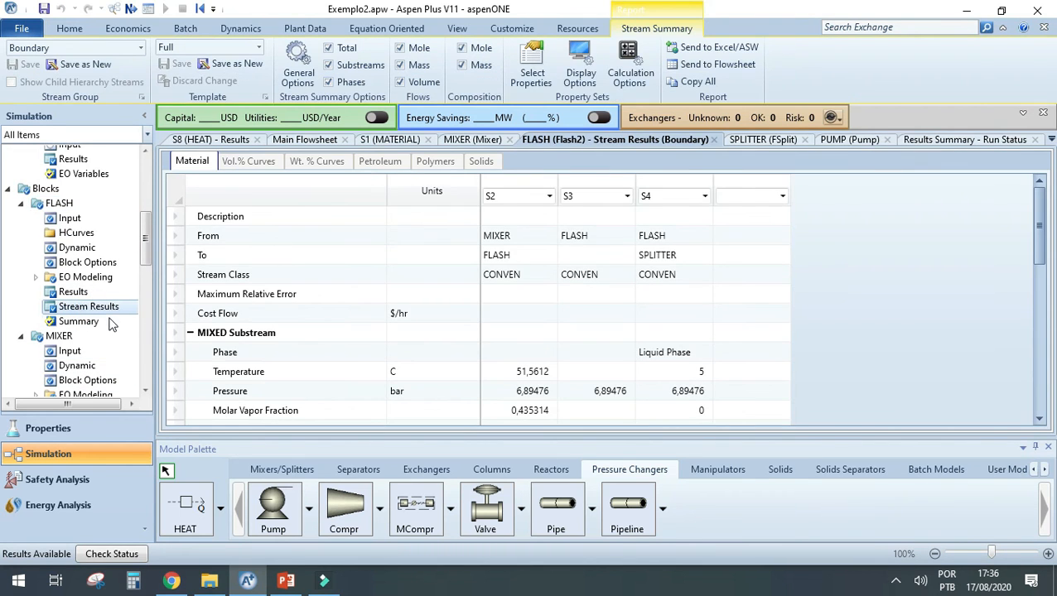
scroll(640, 420, "down", 3)
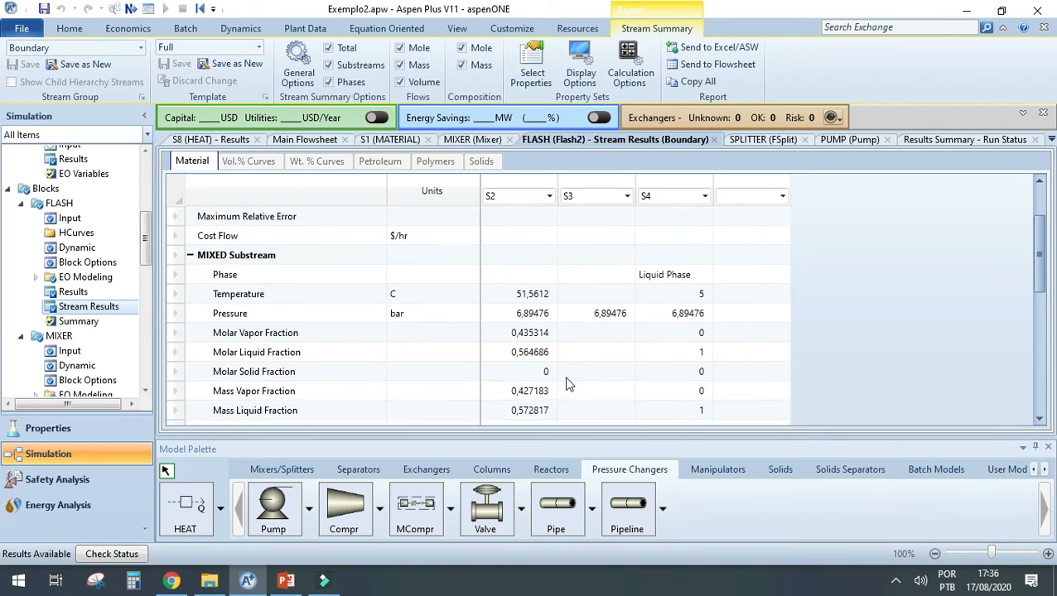
scroll(423, 302, "up", 2)
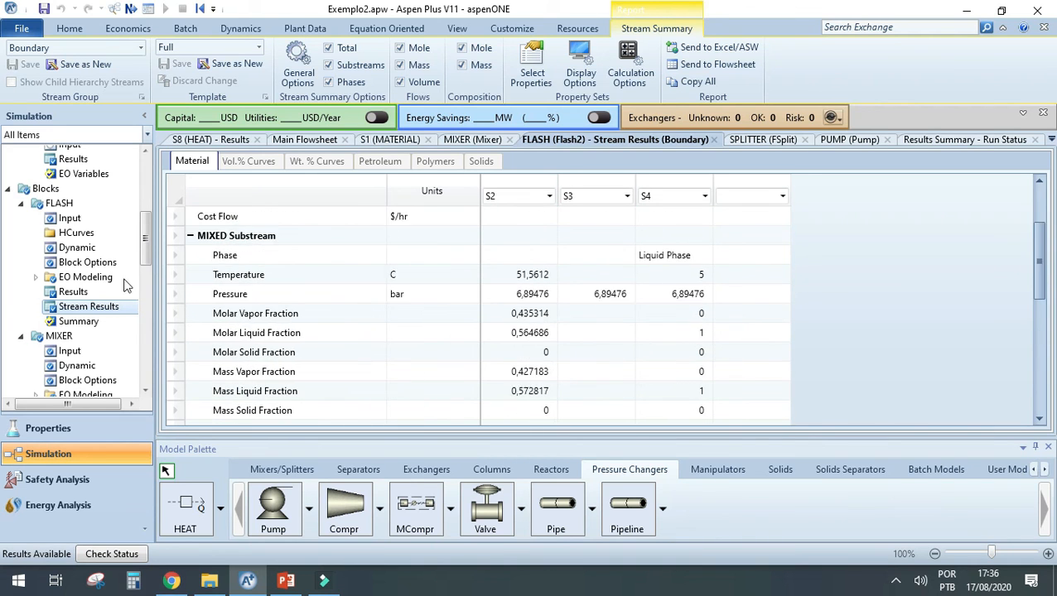
left_click(76, 292)
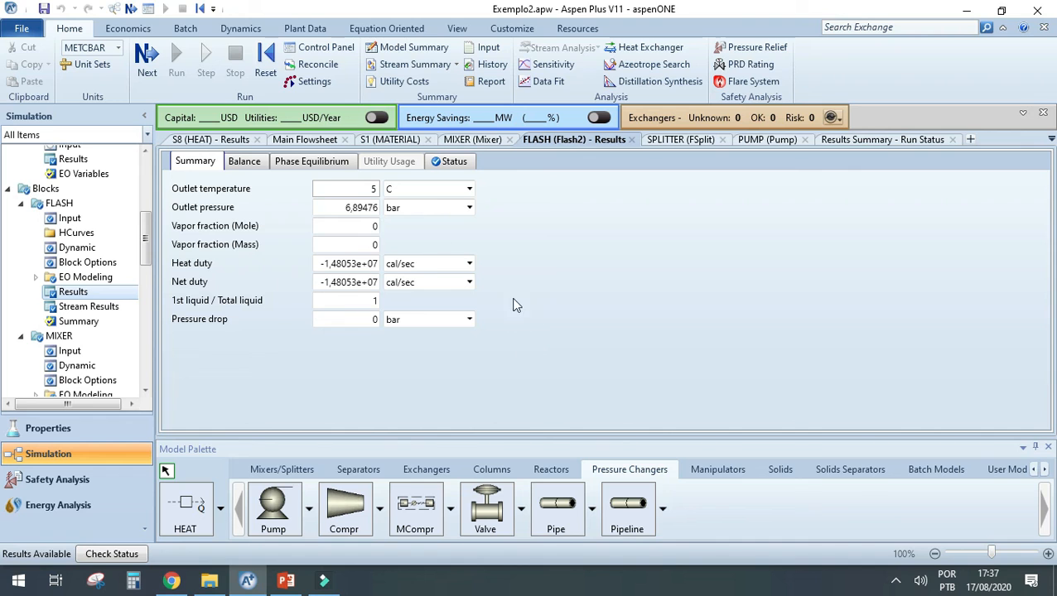
- Open the PUMP block from the main flowsheet and review its specifications and results
left_click(298, 140)
double_click(662, 385)
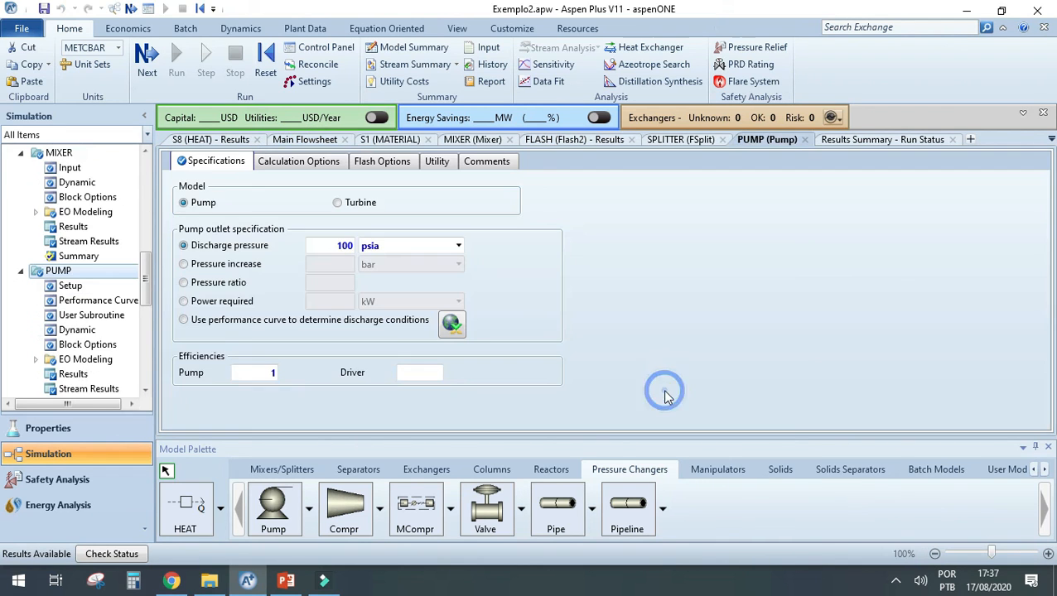
left_click(74, 379)
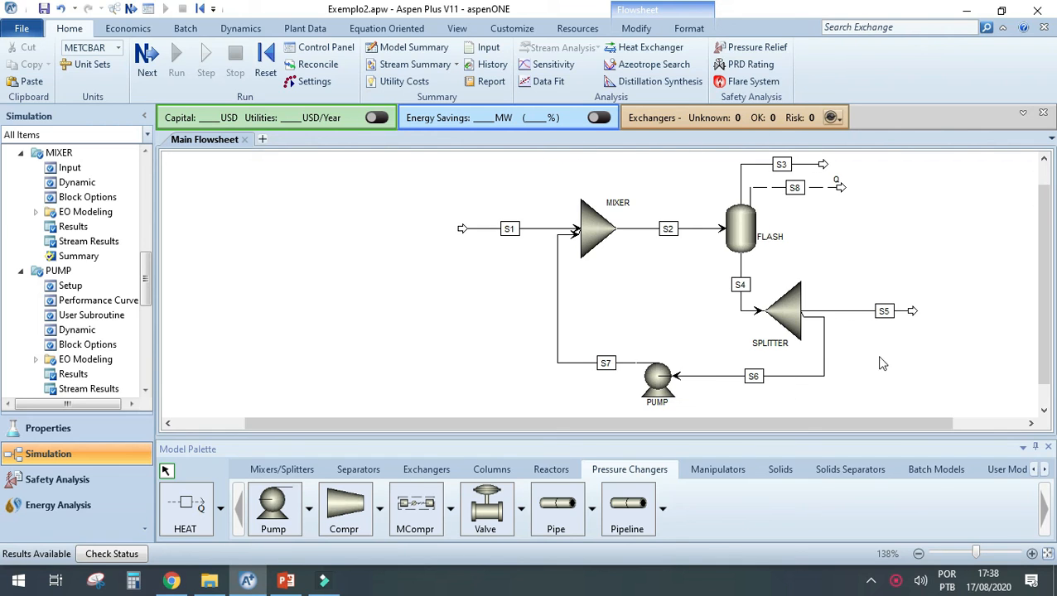
- Display the stream temperatures and pressures as labels on the main flowsheet
left_click(634, 28)
left_click(457, 28)
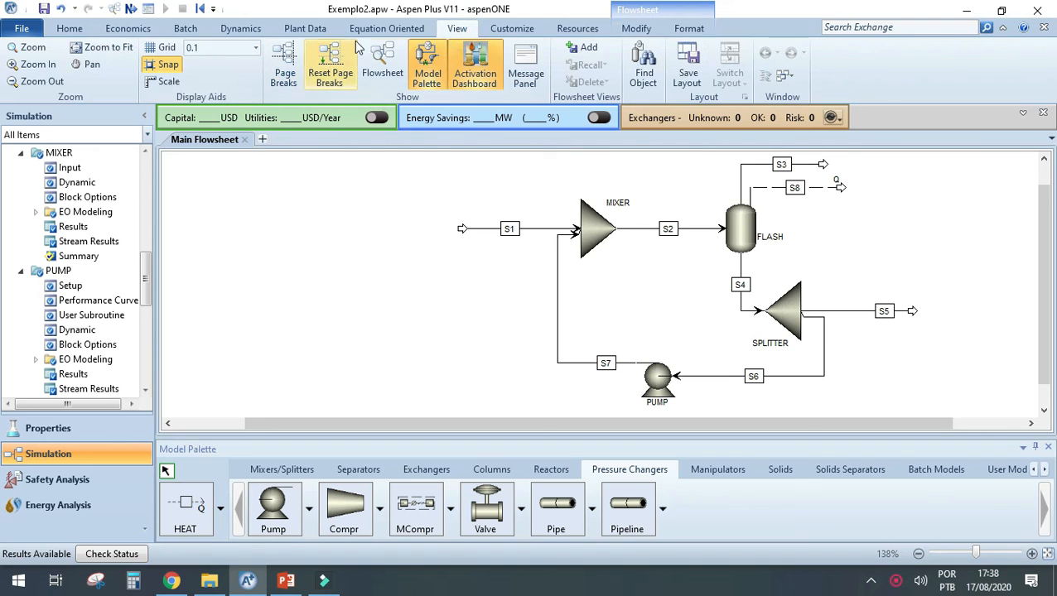
left_click(512, 28)
left_click(636, 28)
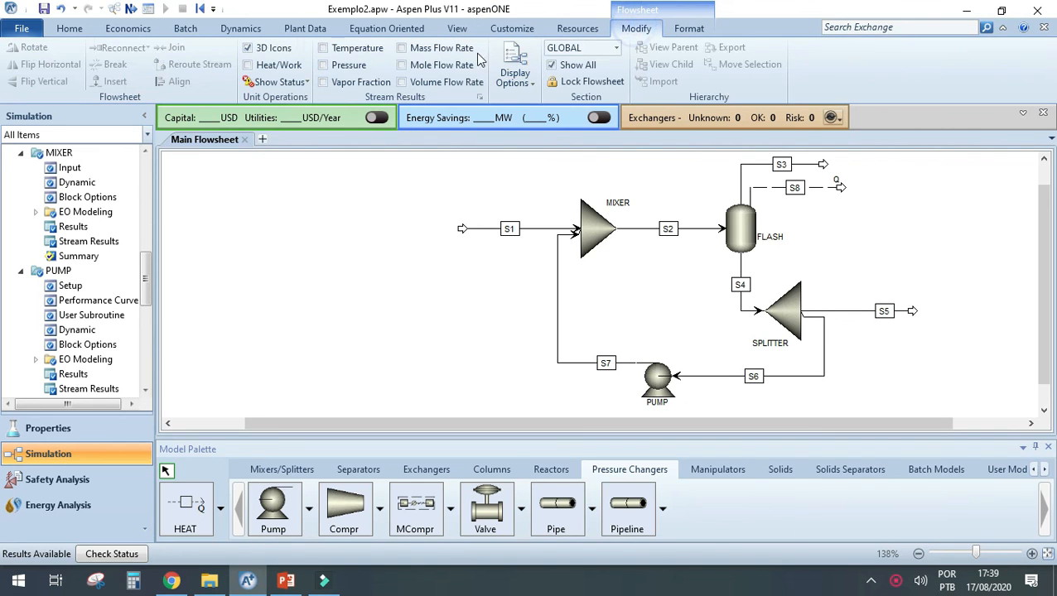
left_click(325, 48)
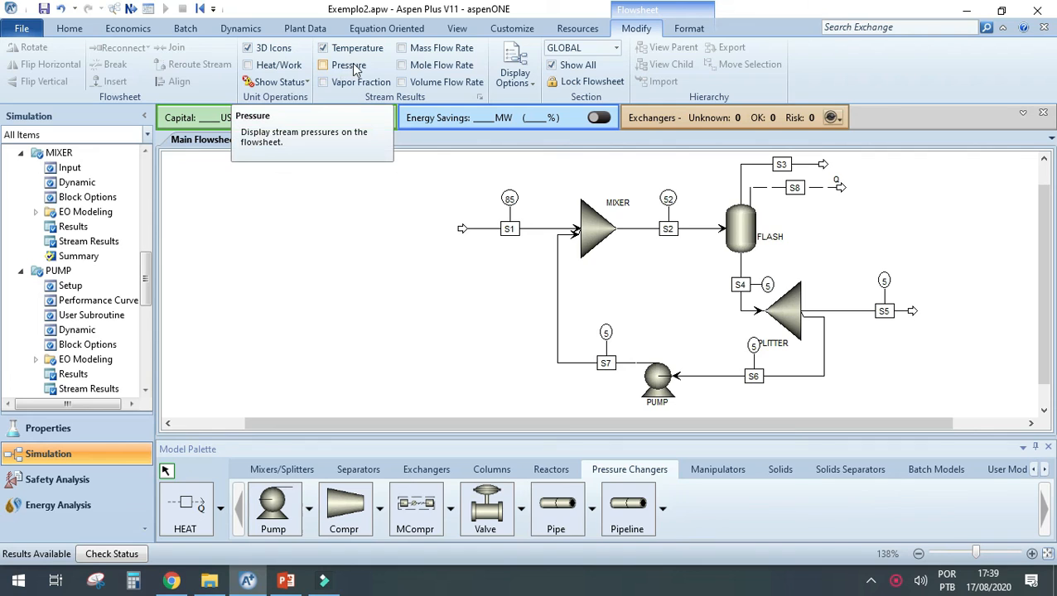
left_click(349, 67)
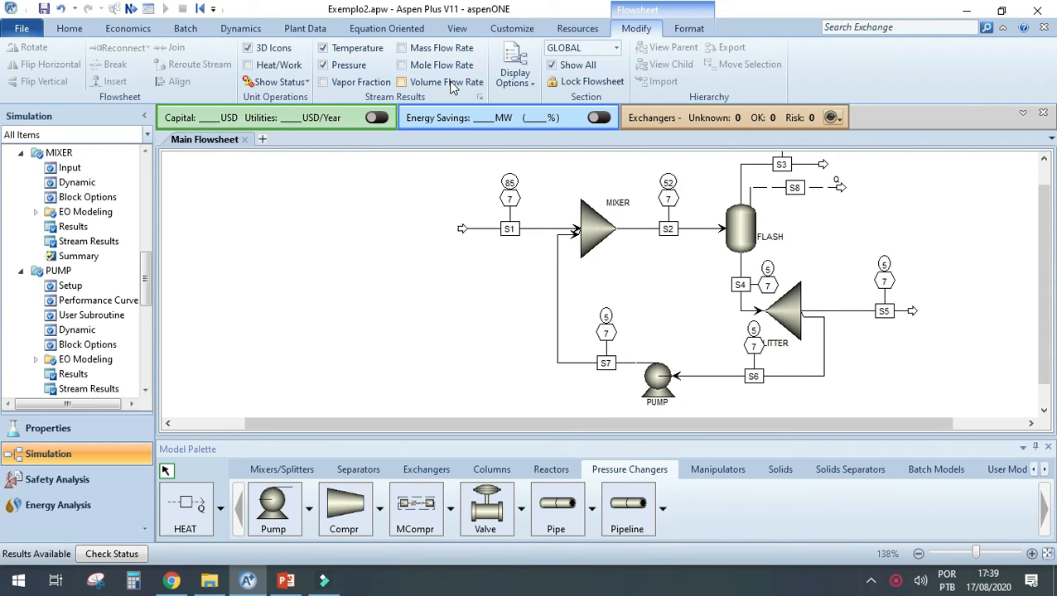
- Show and hide the mass flow rate, volume flow rate and heat/work values on the flowsheet, one after another
left_click(403, 48)
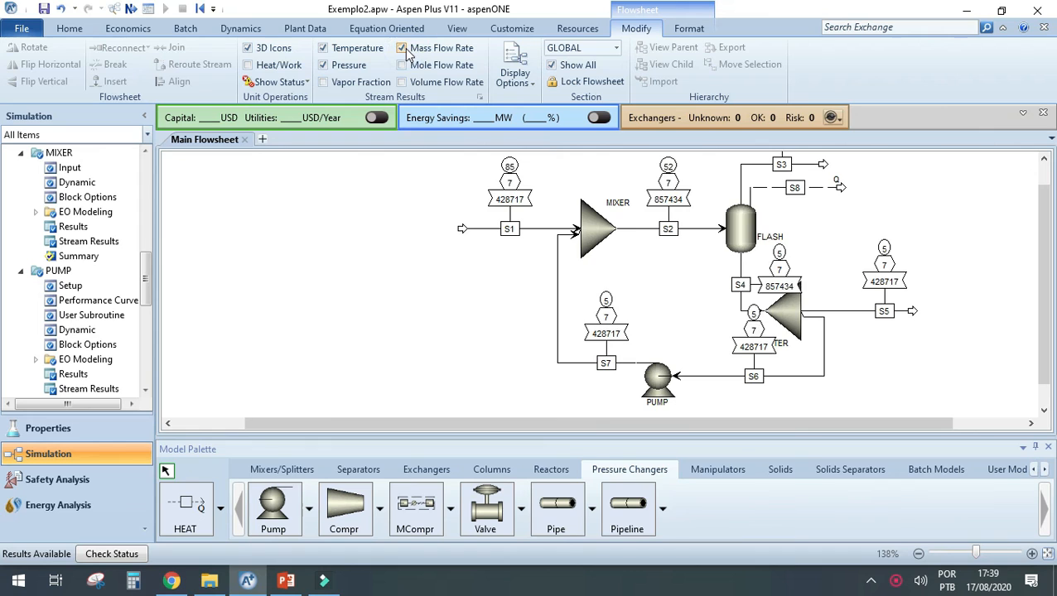
left_click(403, 49)
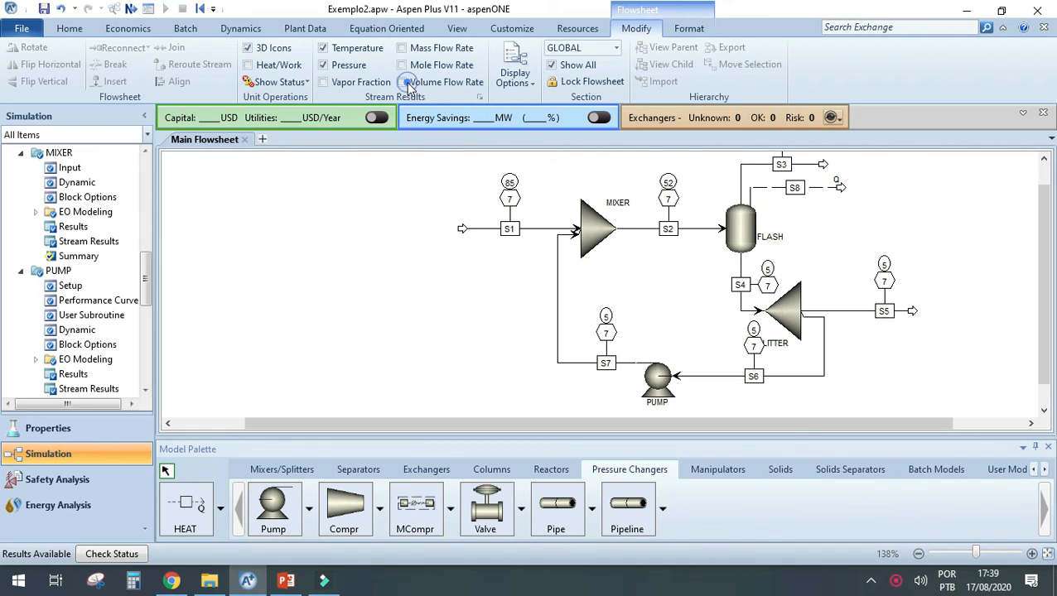
left_click(405, 83)
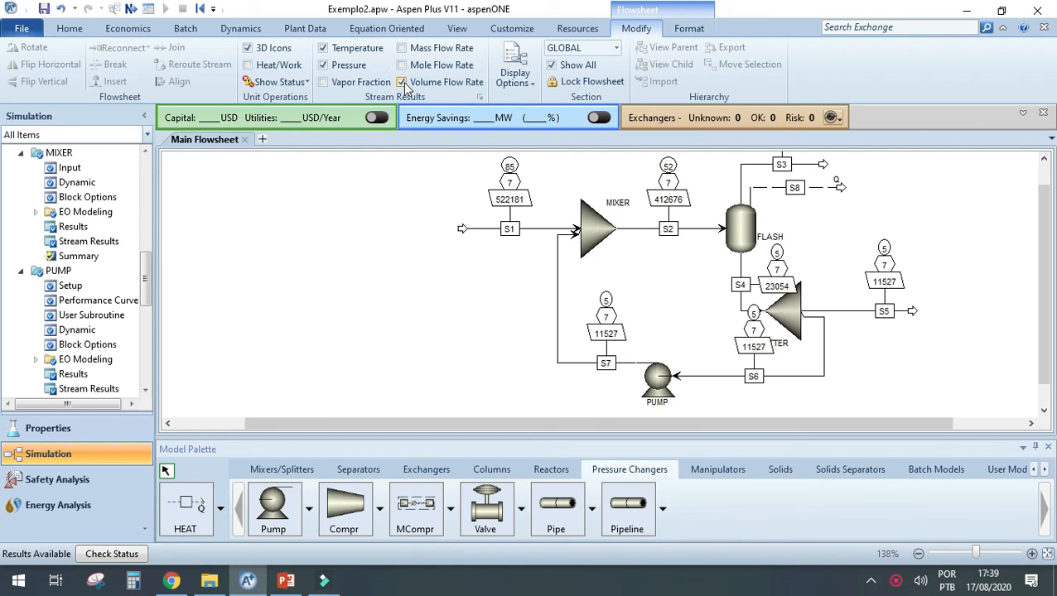
left_click(403, 83)
left_click(248, 66)
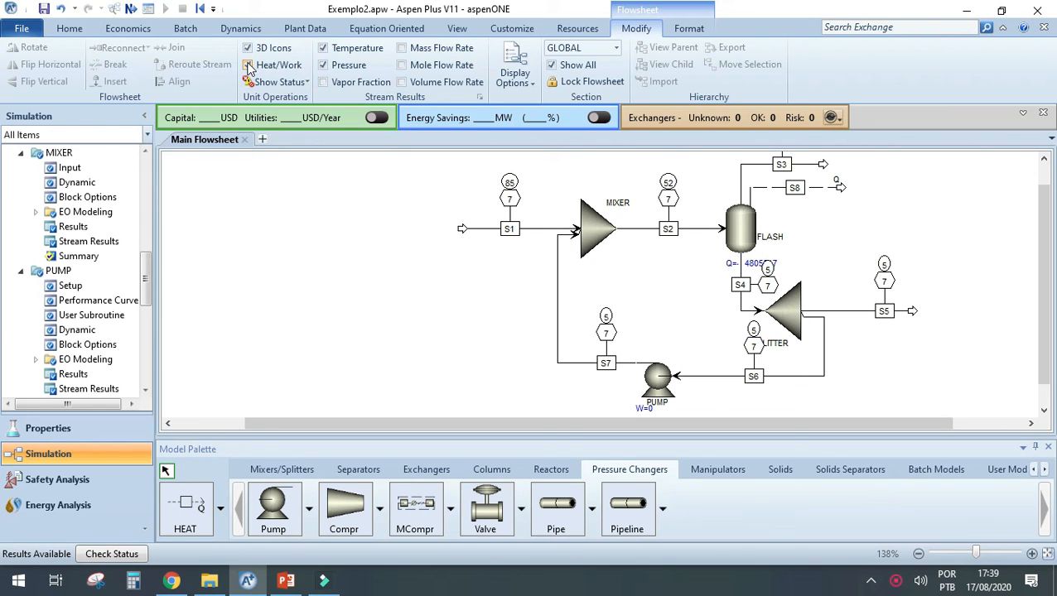
left_click(247, 66)
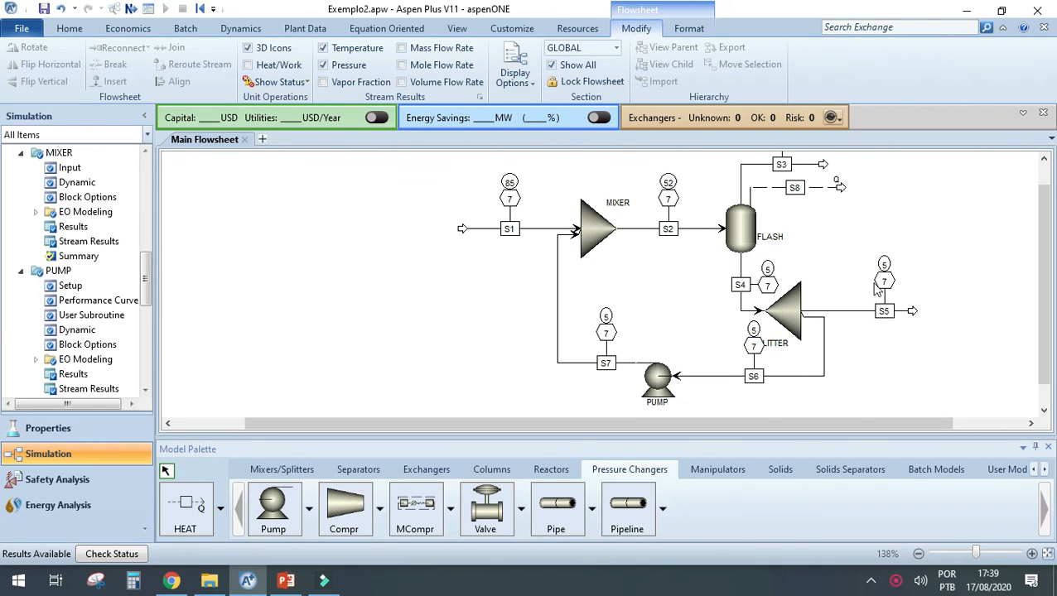
- Remove the pressure and temperature labels from the flowsheet streams
left_click(323, 66)
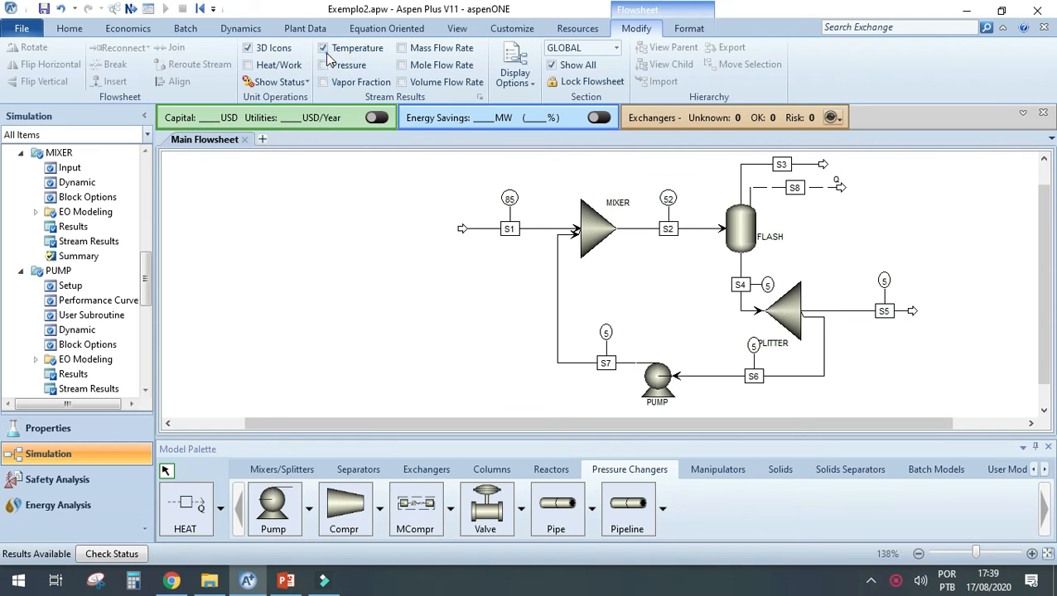
left_click(323, 48)
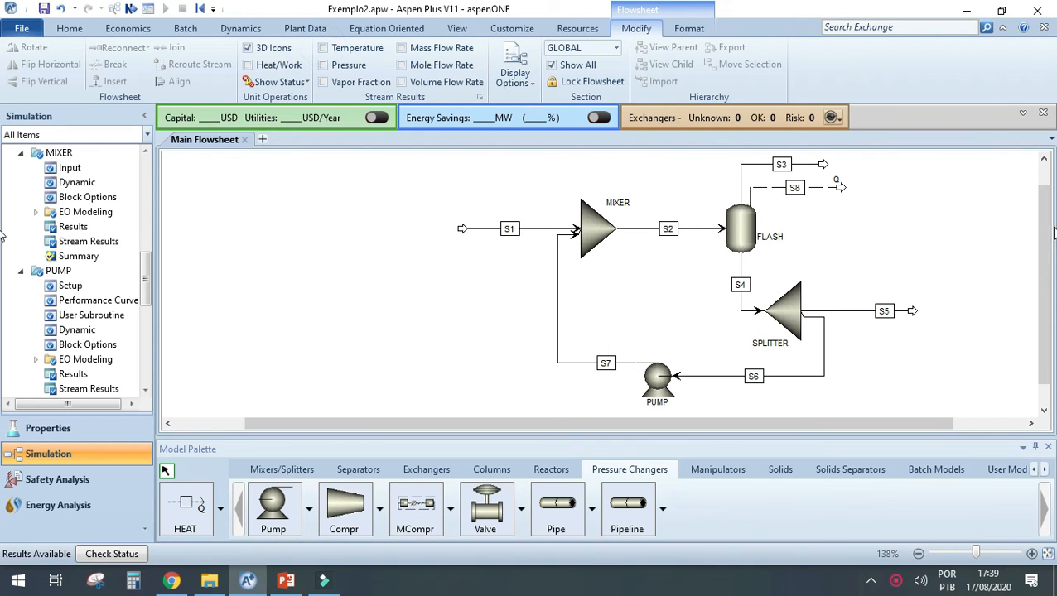
mouse_move(1046, 220)
left_mouse_down()
mouse_move(1046, 203)
mouse_move(1046, 220)
left_mouse_up()
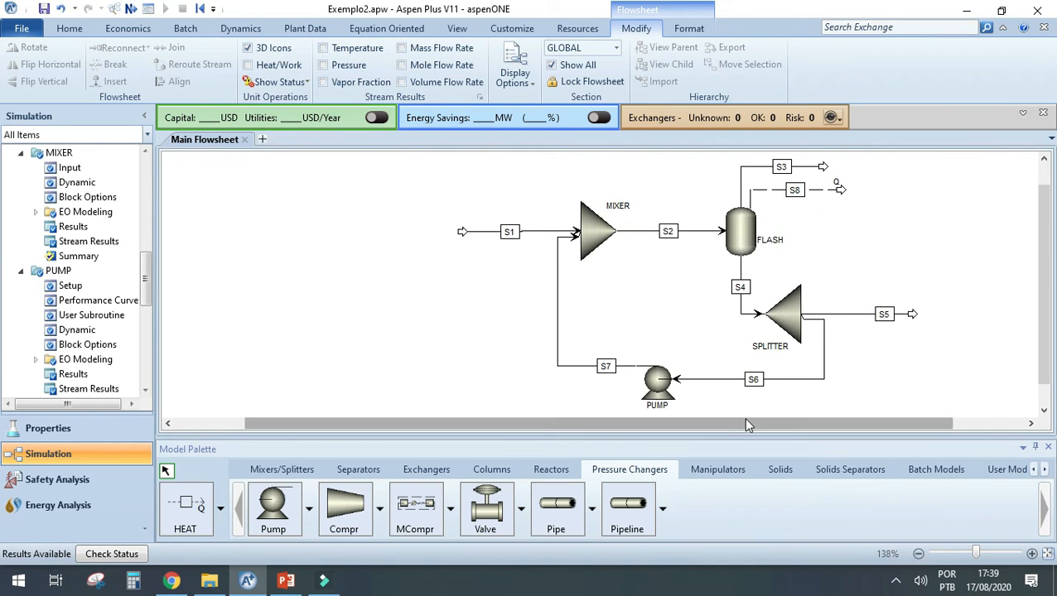
left_click_drag(745, 419, 793, 415)
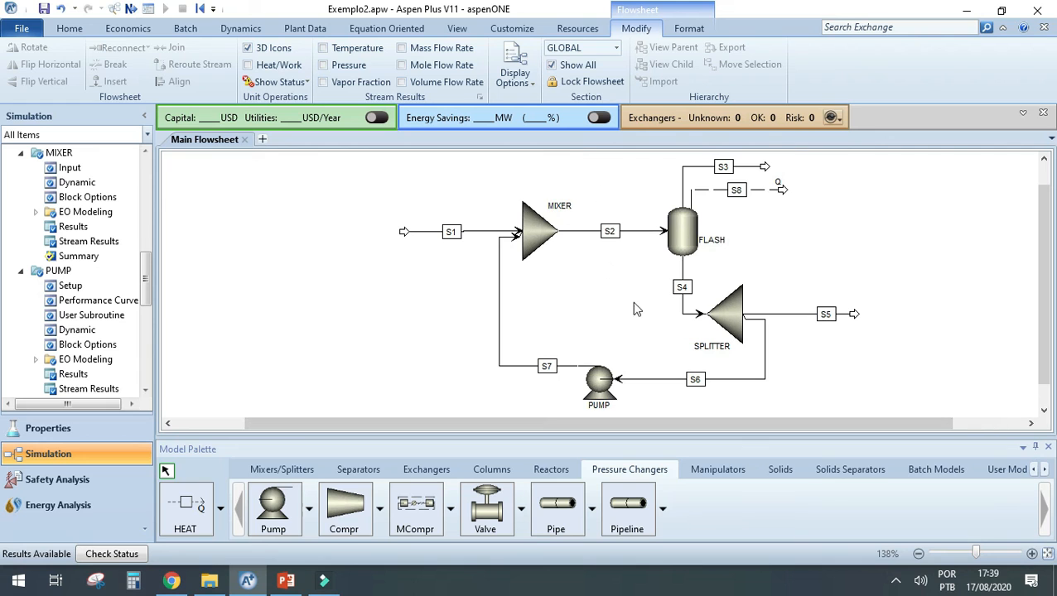